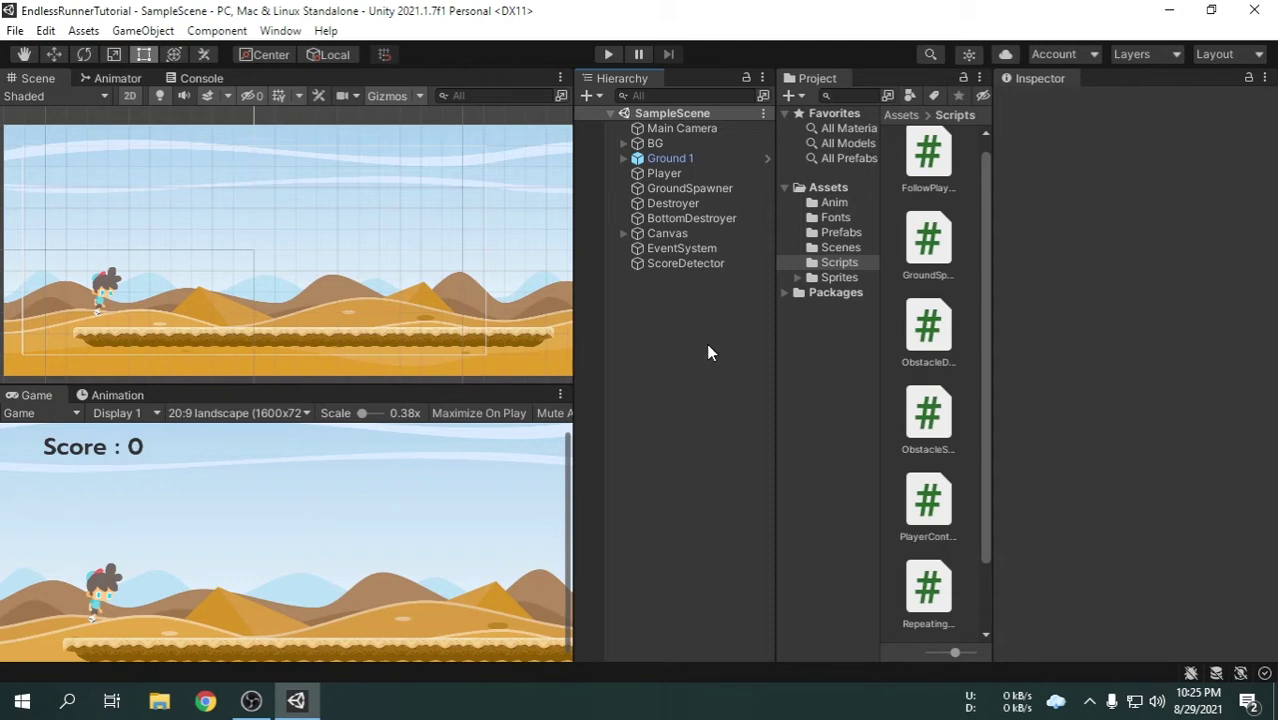
Create a new folder named 'UI Images' inside the Sprites folder.
click(843, 278)
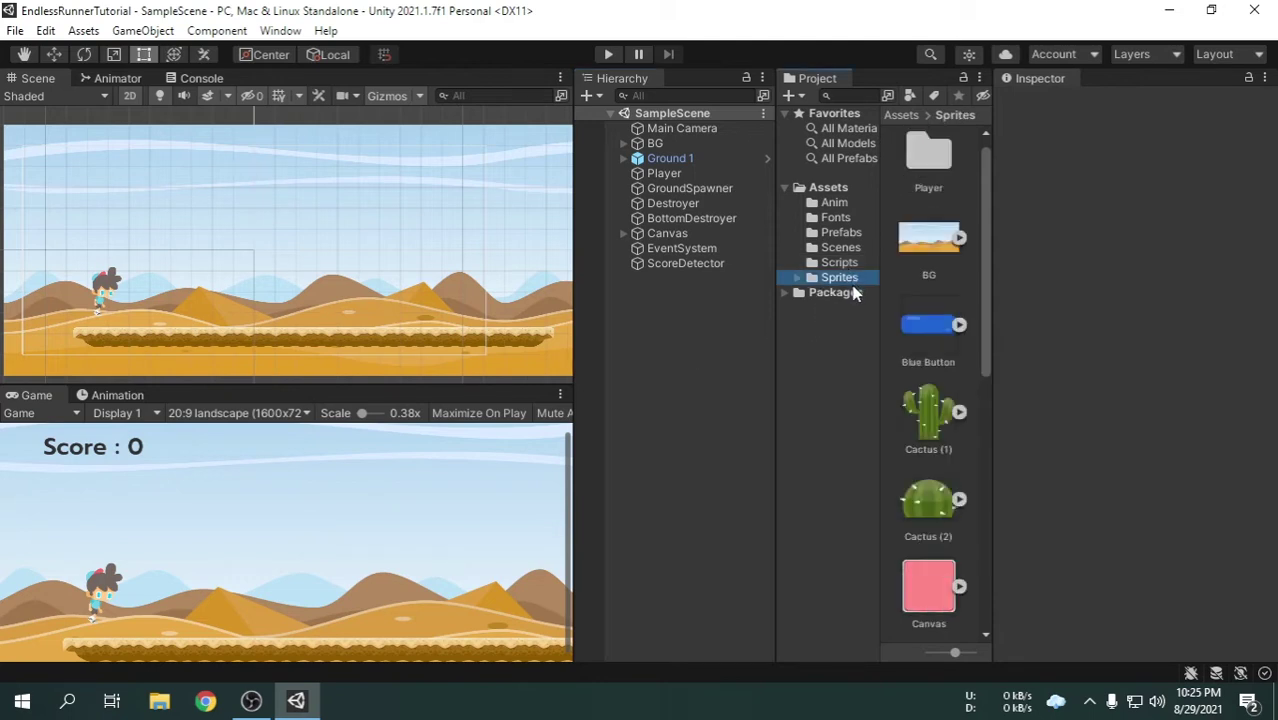
right_click(976, 290)
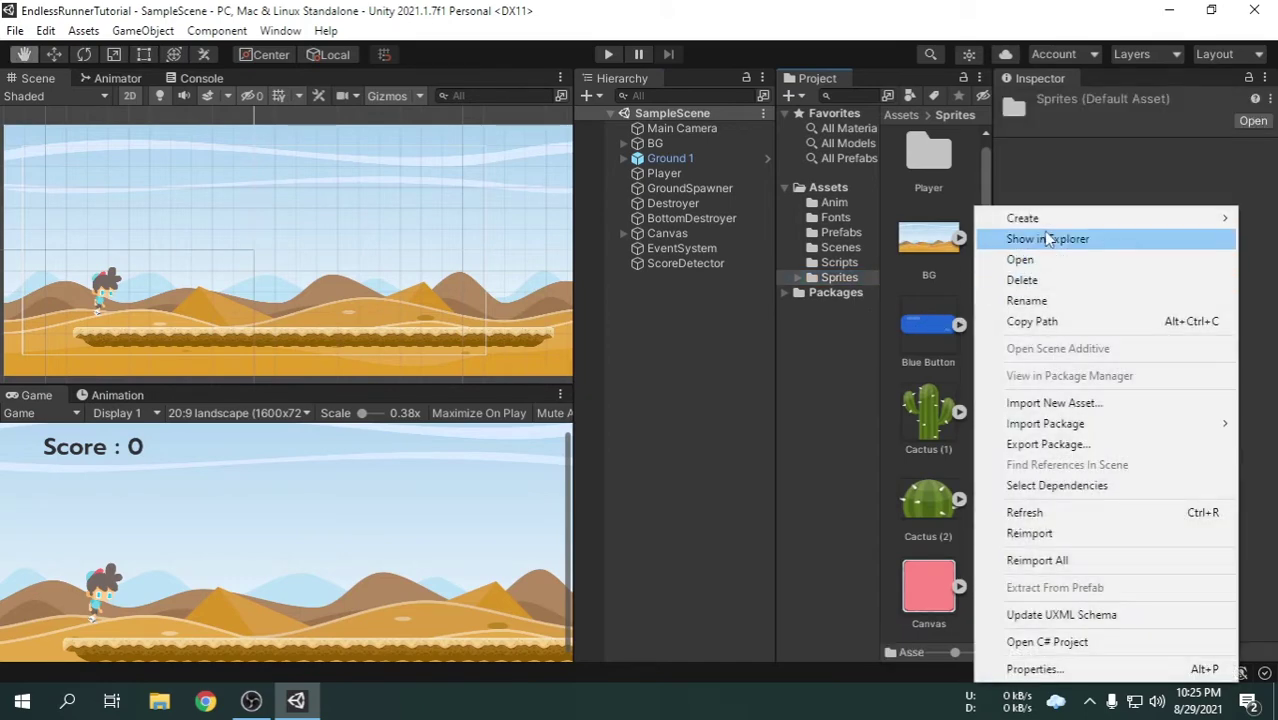
mouse_move(1057, 218)
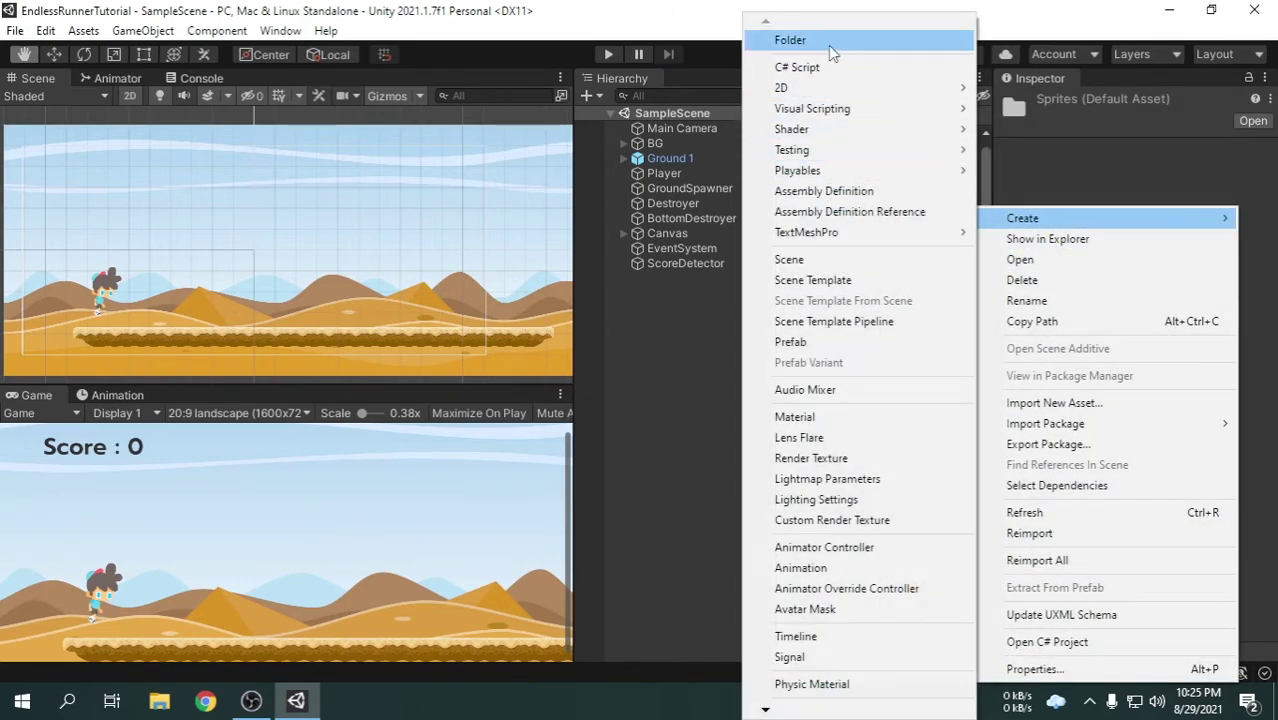
click(828, 41)
text(UI)
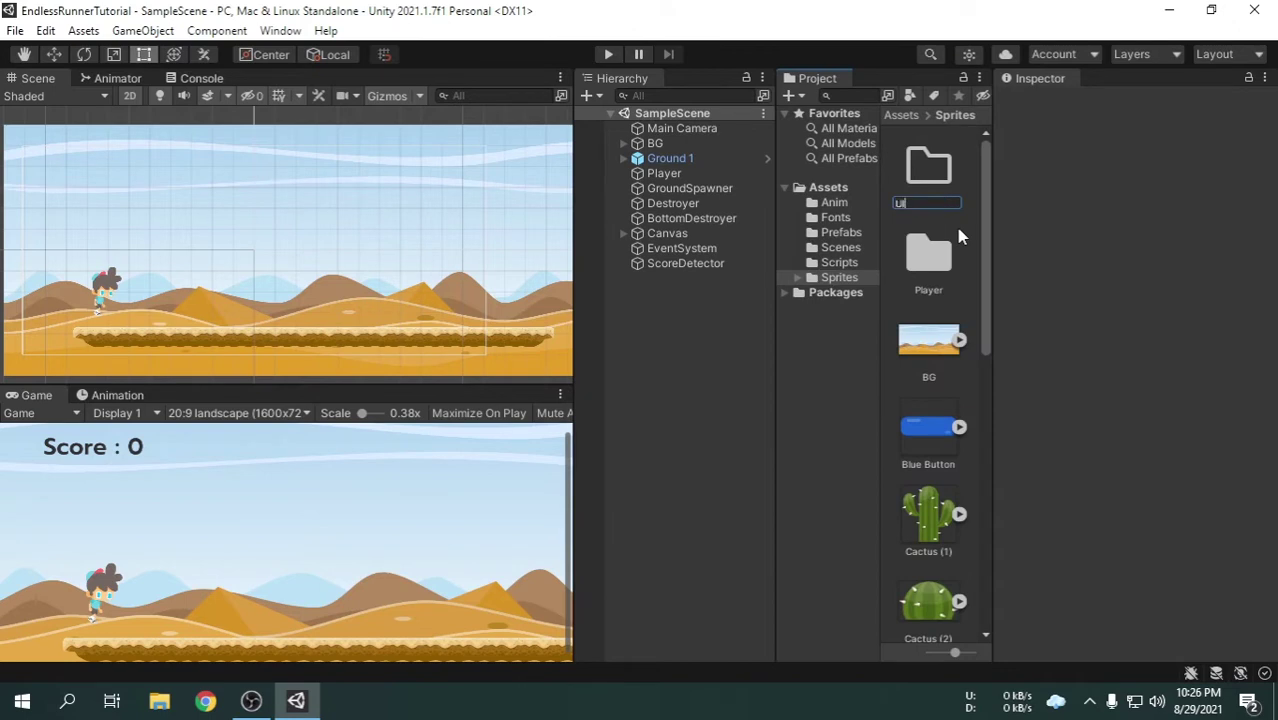
text( Images)
key(Return)
scroll(944, 370, down, 4)
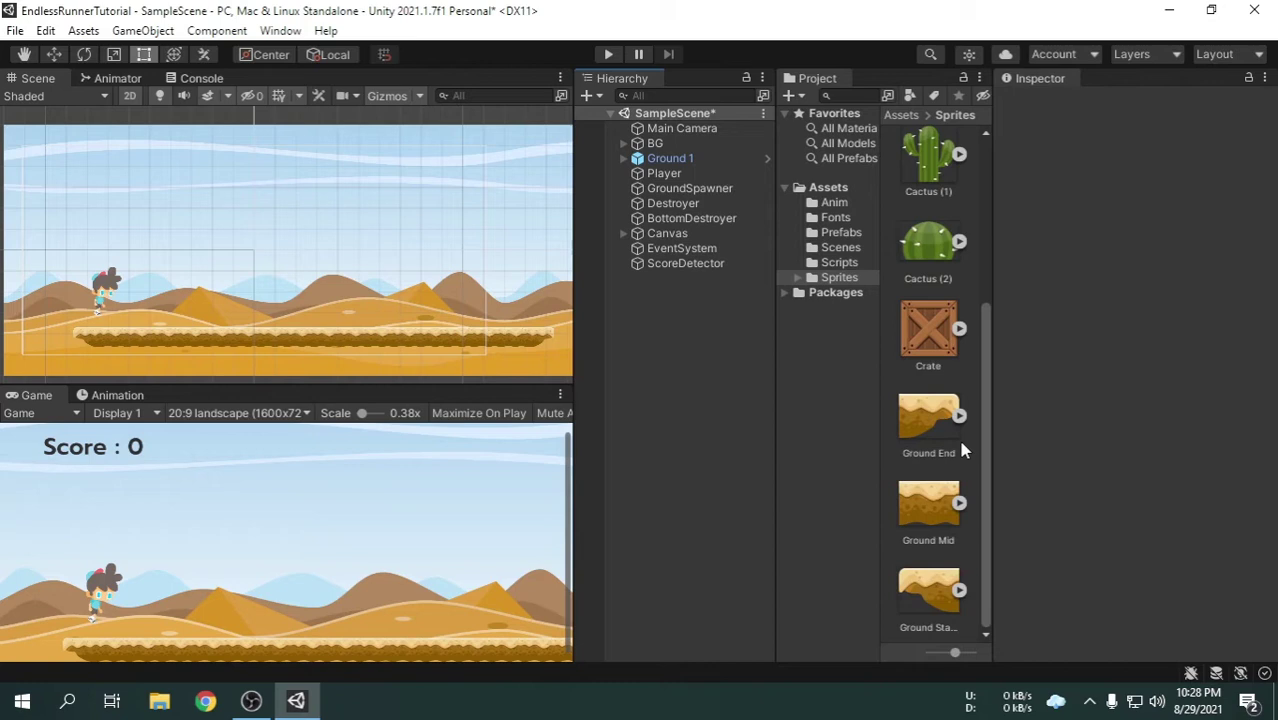
scroll(960, 449, up, 5)
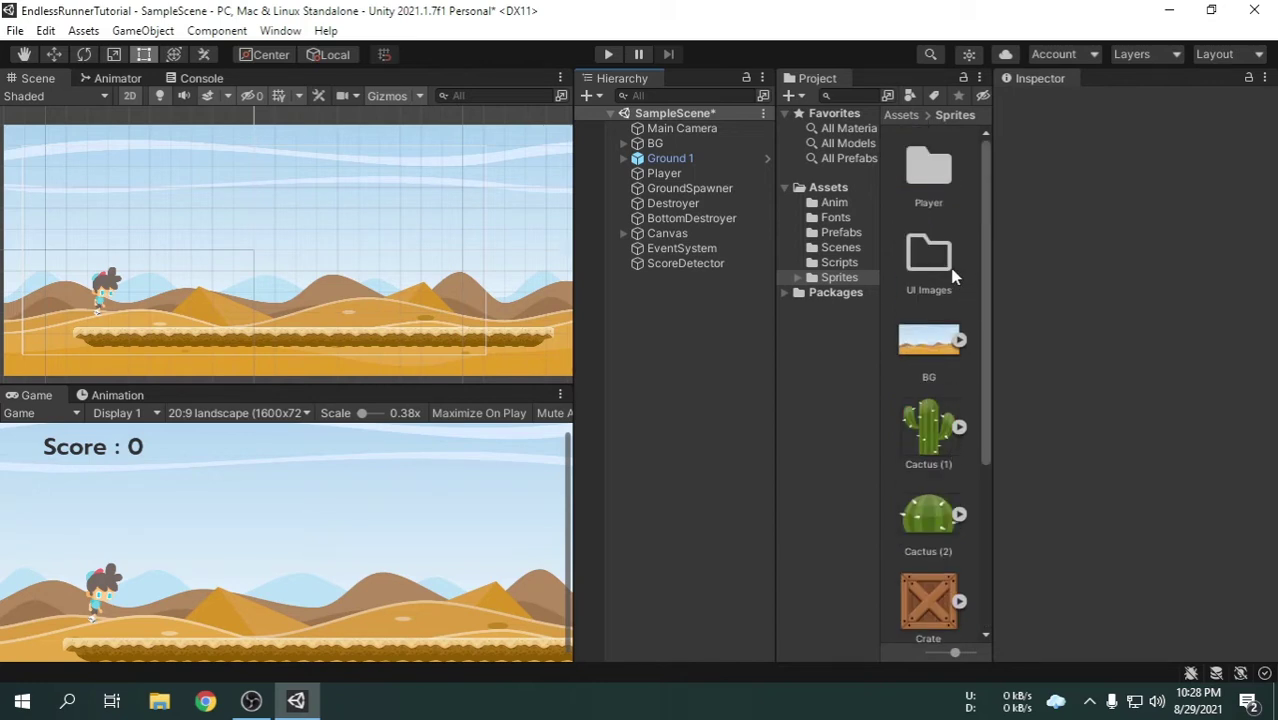
Import the Blue Button, Green Button, Yellow Button and Canvas images into UI Images.
double_click(945, 268)
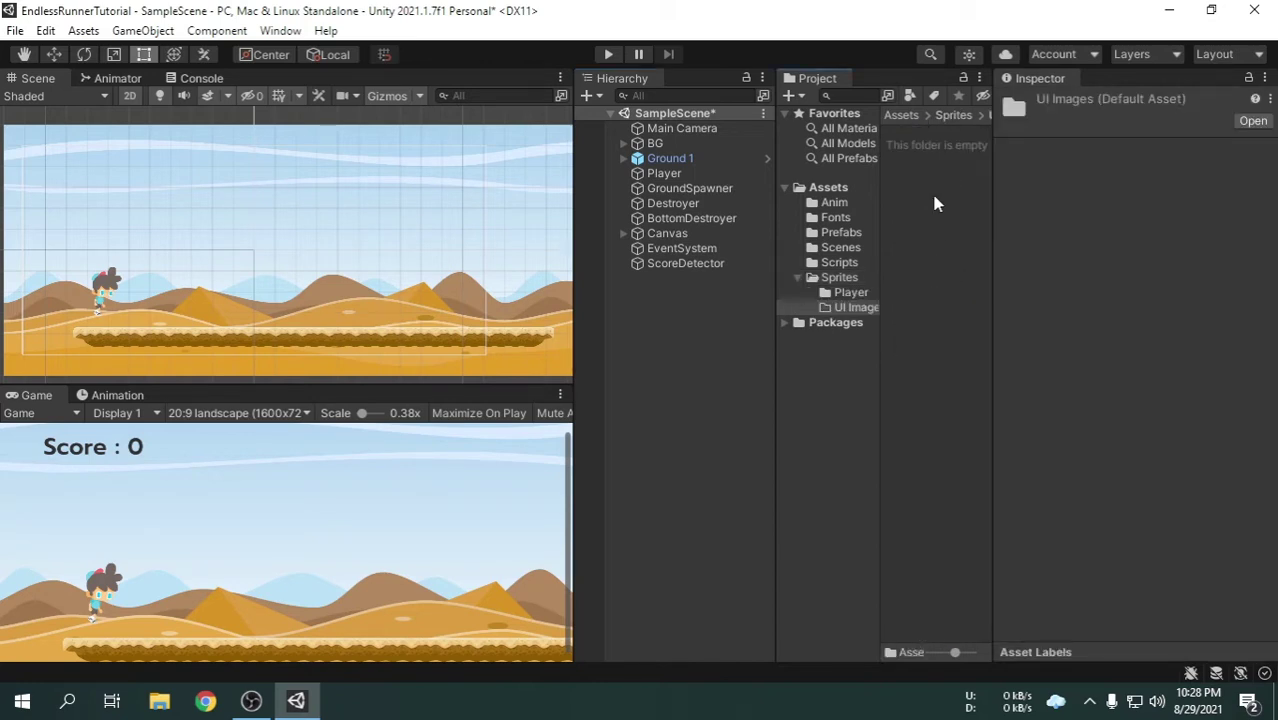
right_click(934, 198)
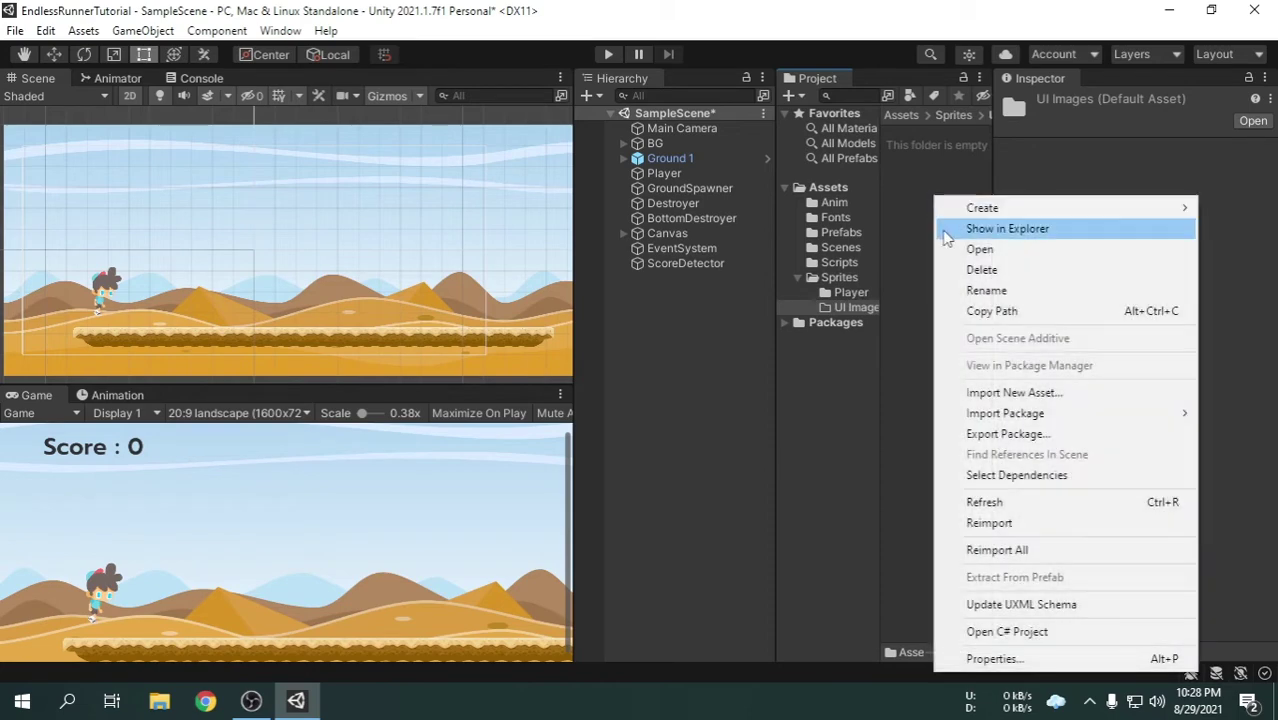
click(1068, 391)
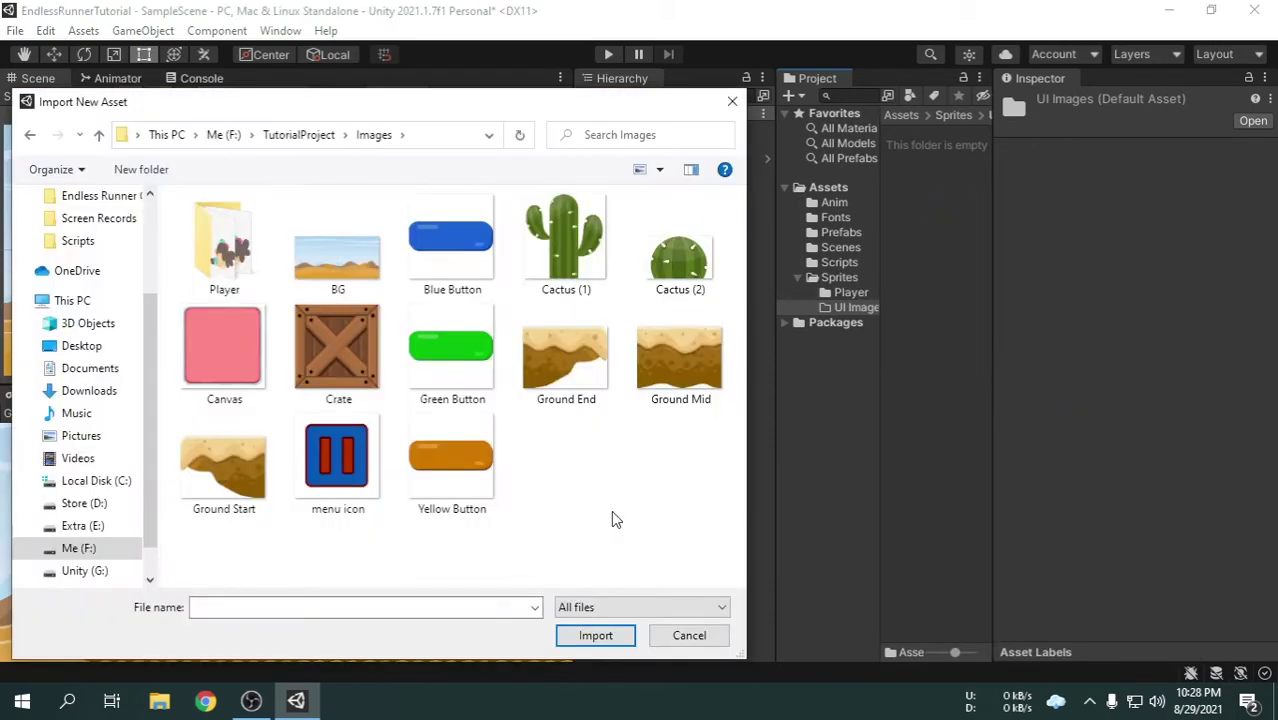
click(453, 258)
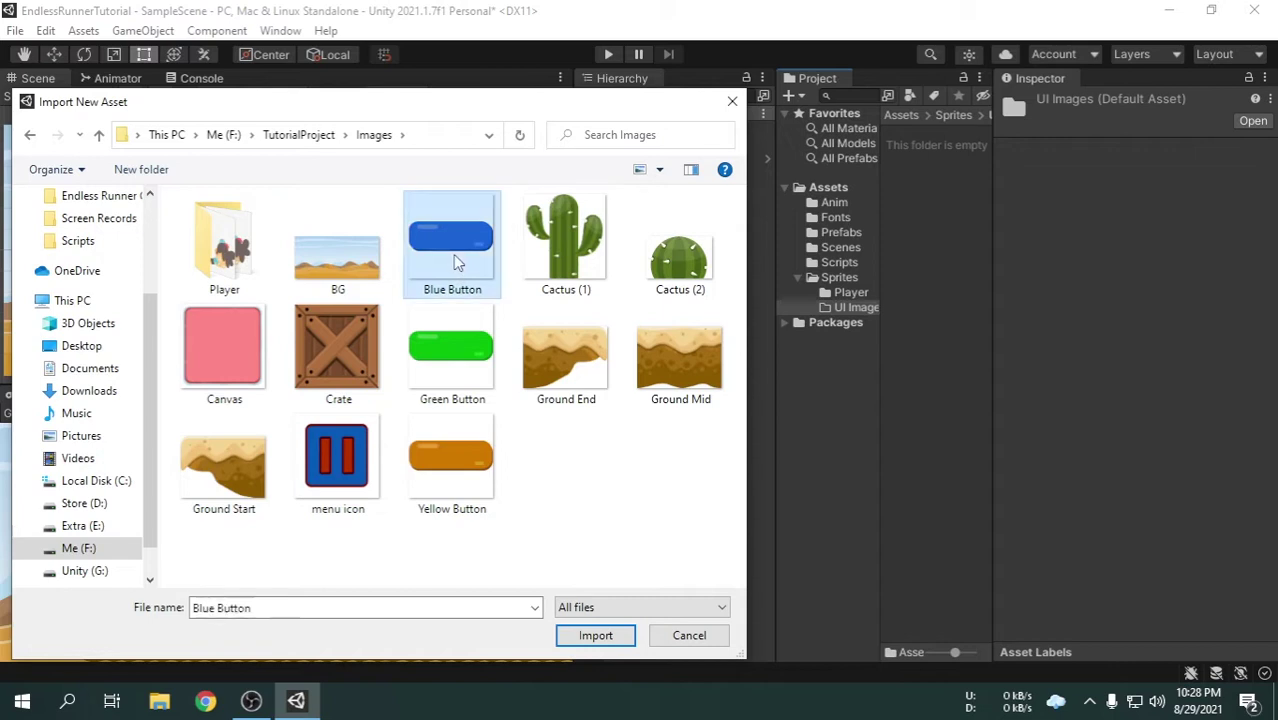
ctrl+click(465, 360)
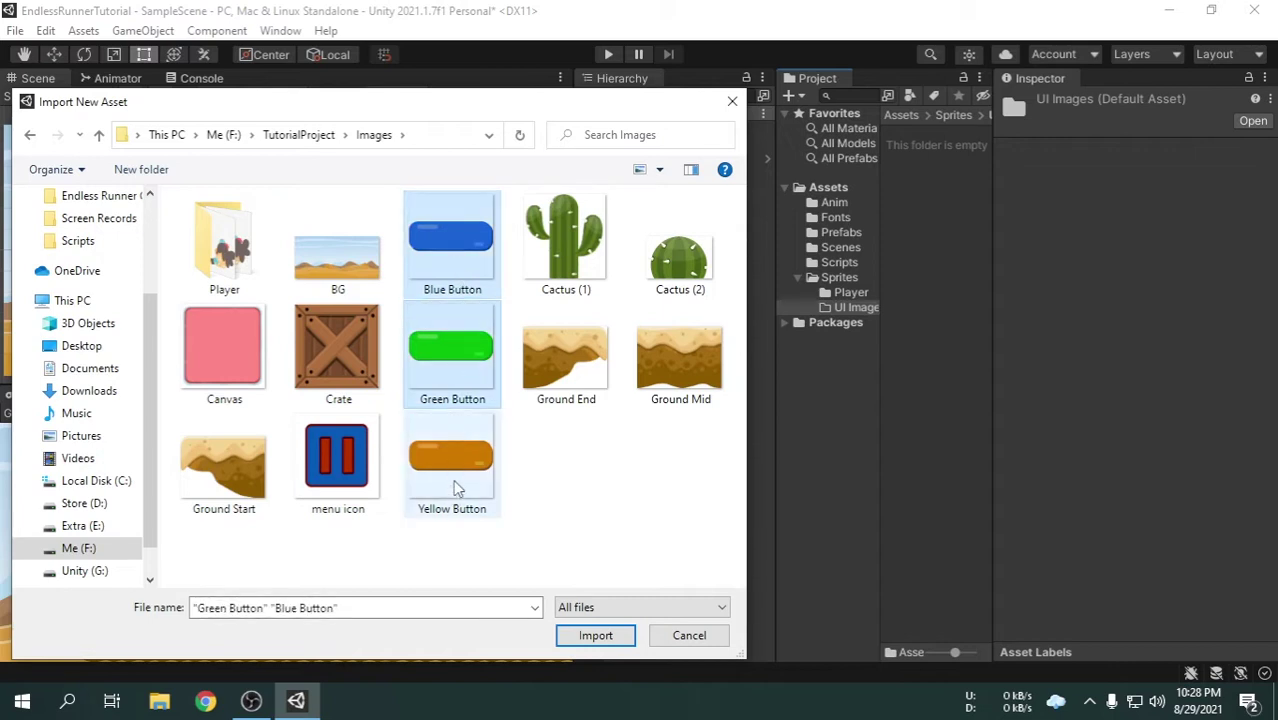
ctrl+click(455, 487)
ctrl+click(228, 352)
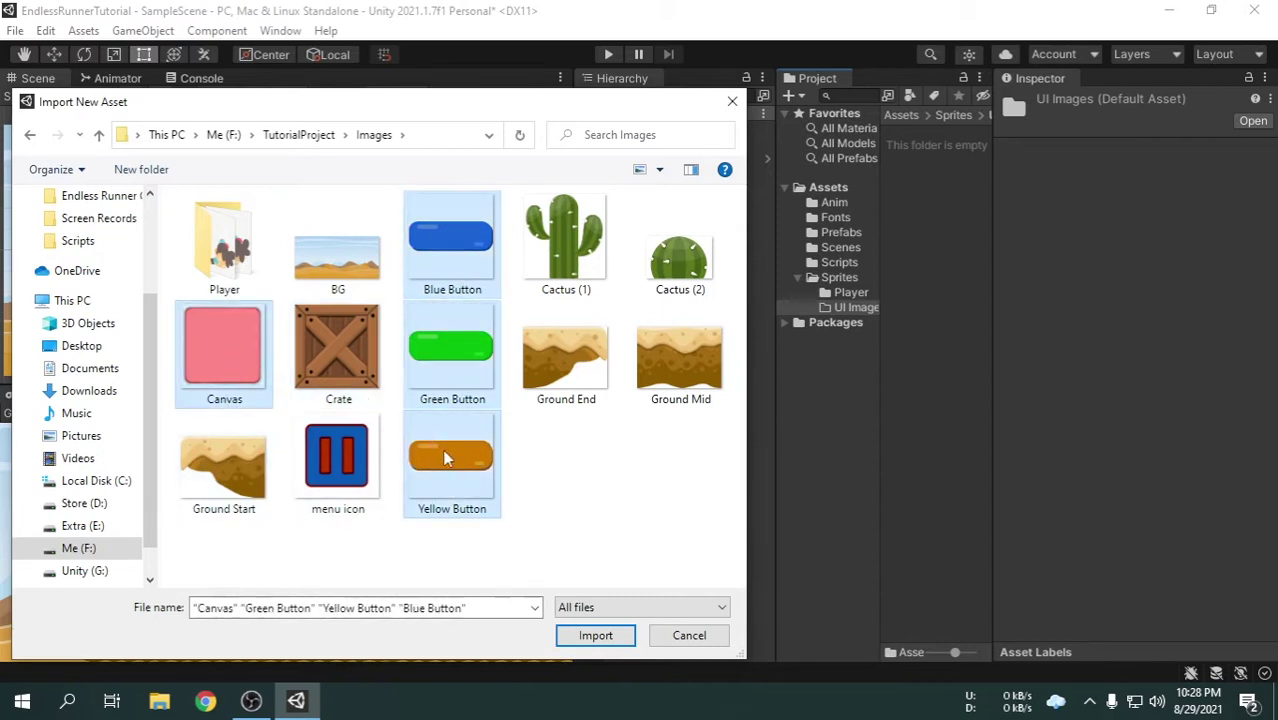
click(597, 635)
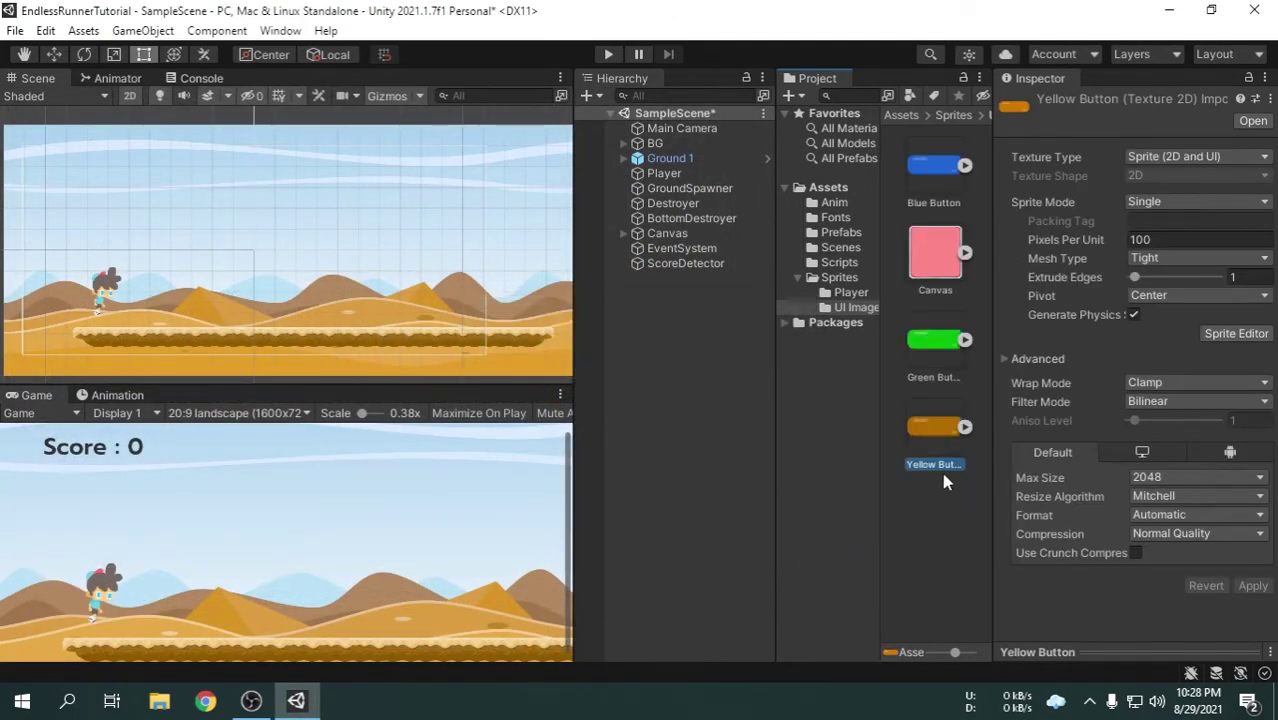
click(624, 234)
Add a UI Panel under Canvas and name it GameOverPanel.
click(675, 236)
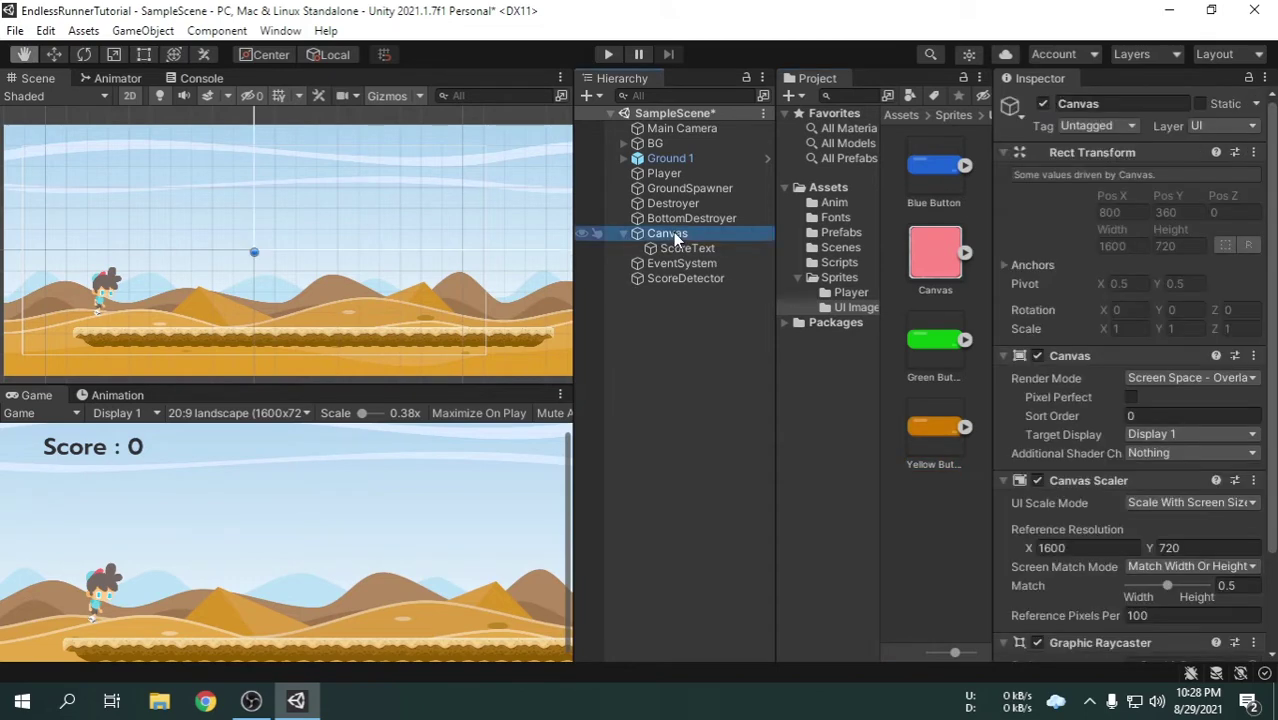
right_click(675, 236)
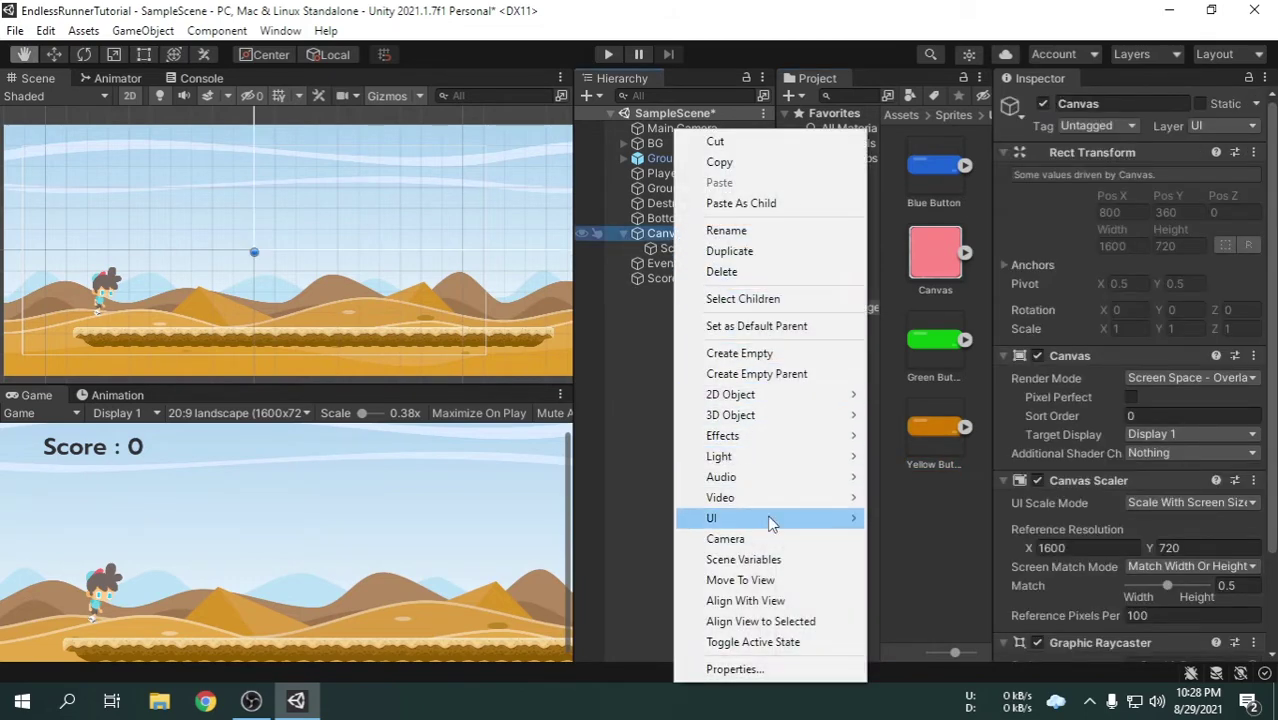
mouse_move(825, 519)
click(964, 476)
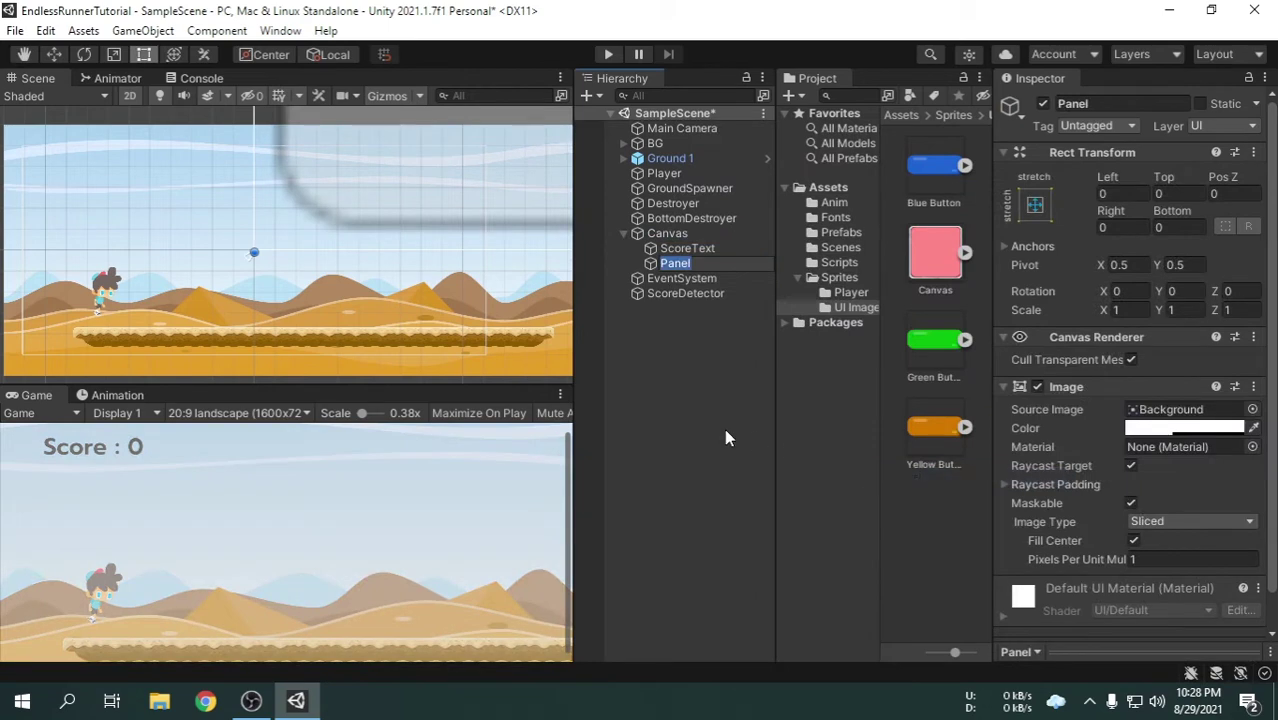
text(GameOverPanel)
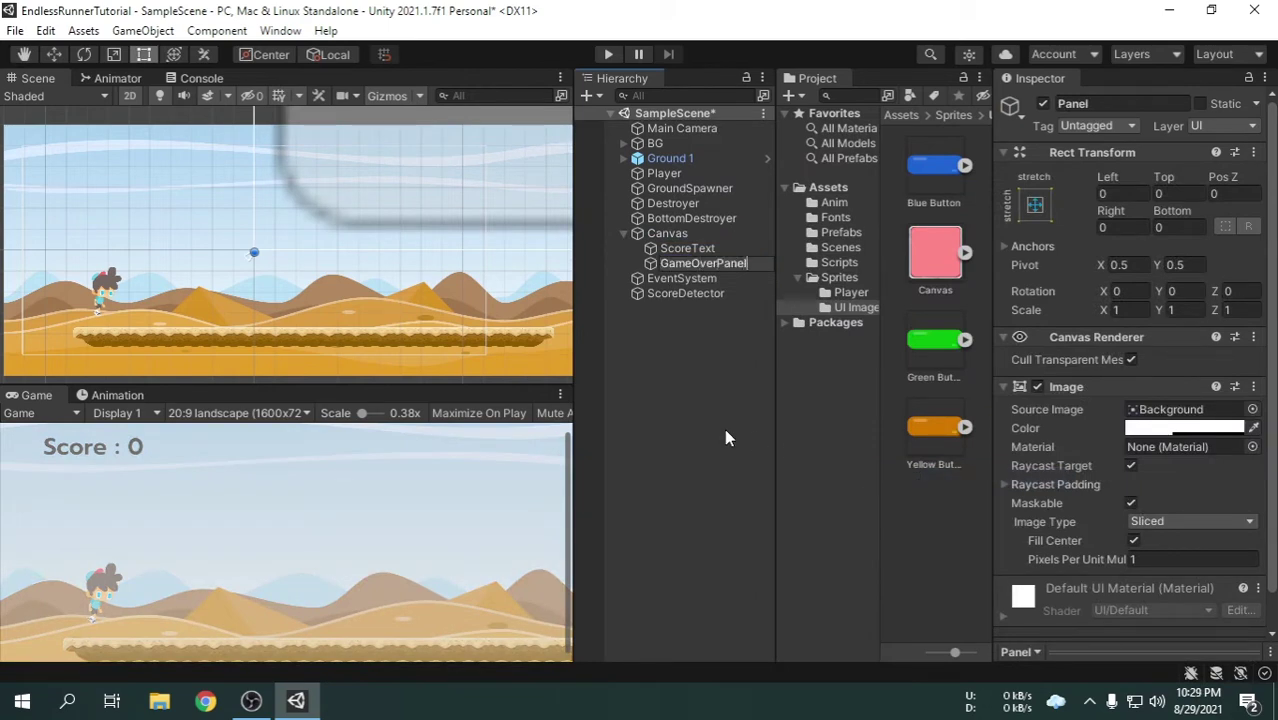
key(Return)
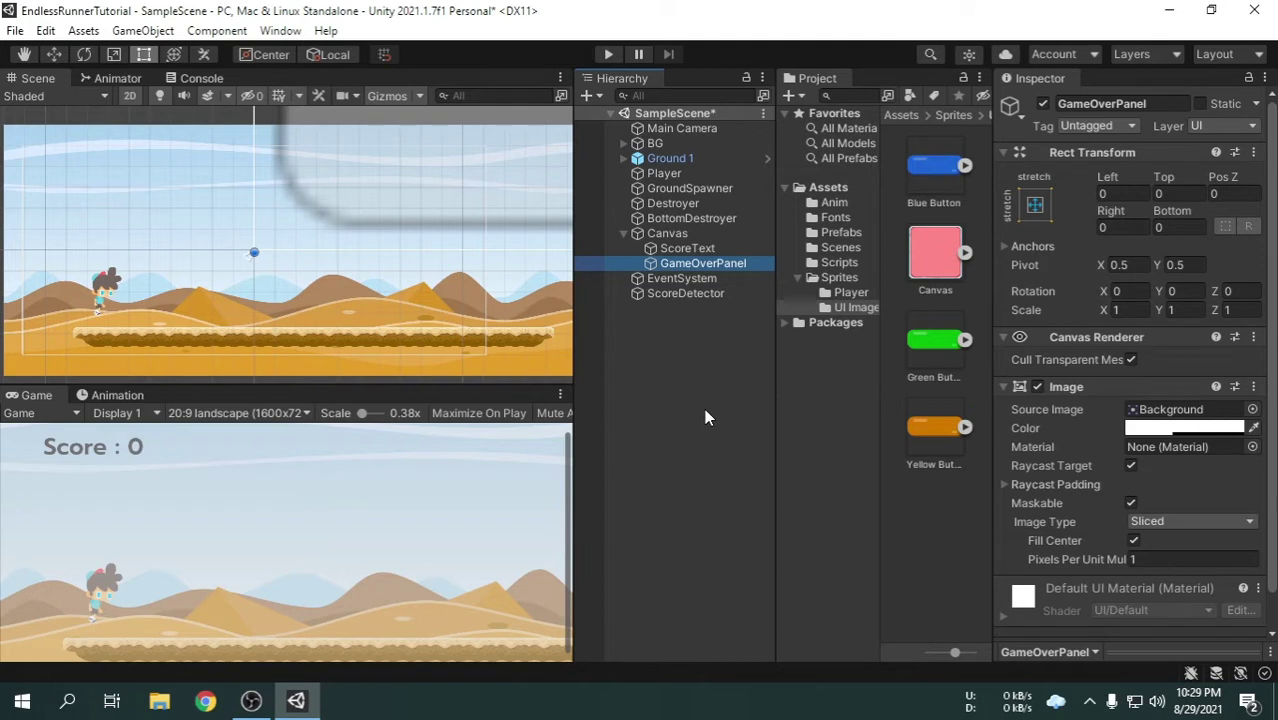
Assign the Canvas sprite as GameOverPanel's source image and frame the panel in the Scene view.
drag(935, 252, 1180, 420)
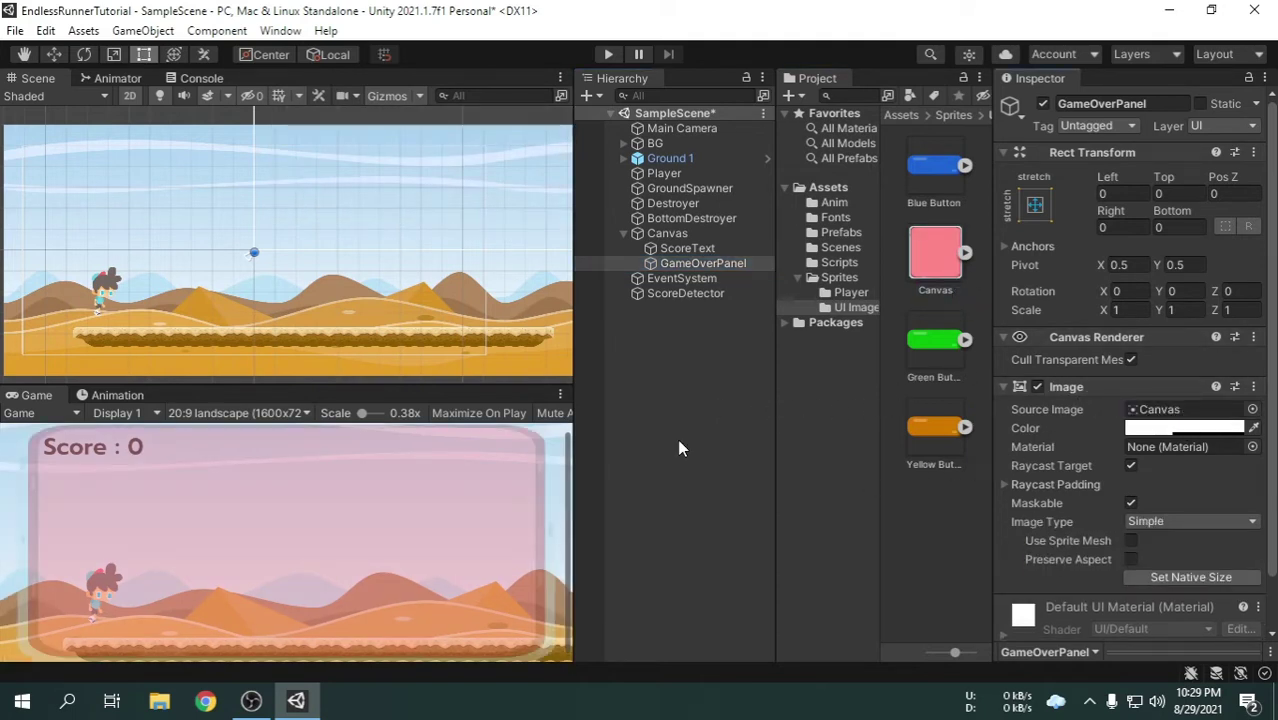
scroll(433, 335, down, 8)
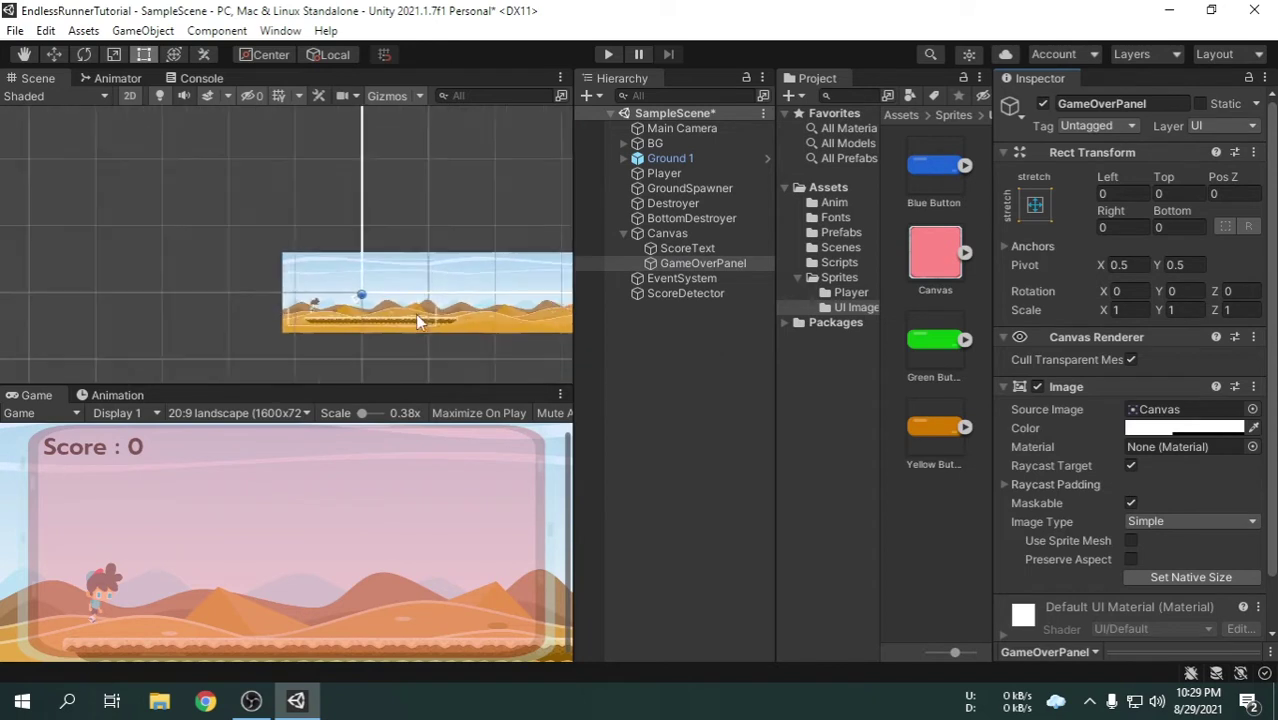
scroll(423, 316, down, 3)
middle_drag(459, 277, 171, 279)
key(f)
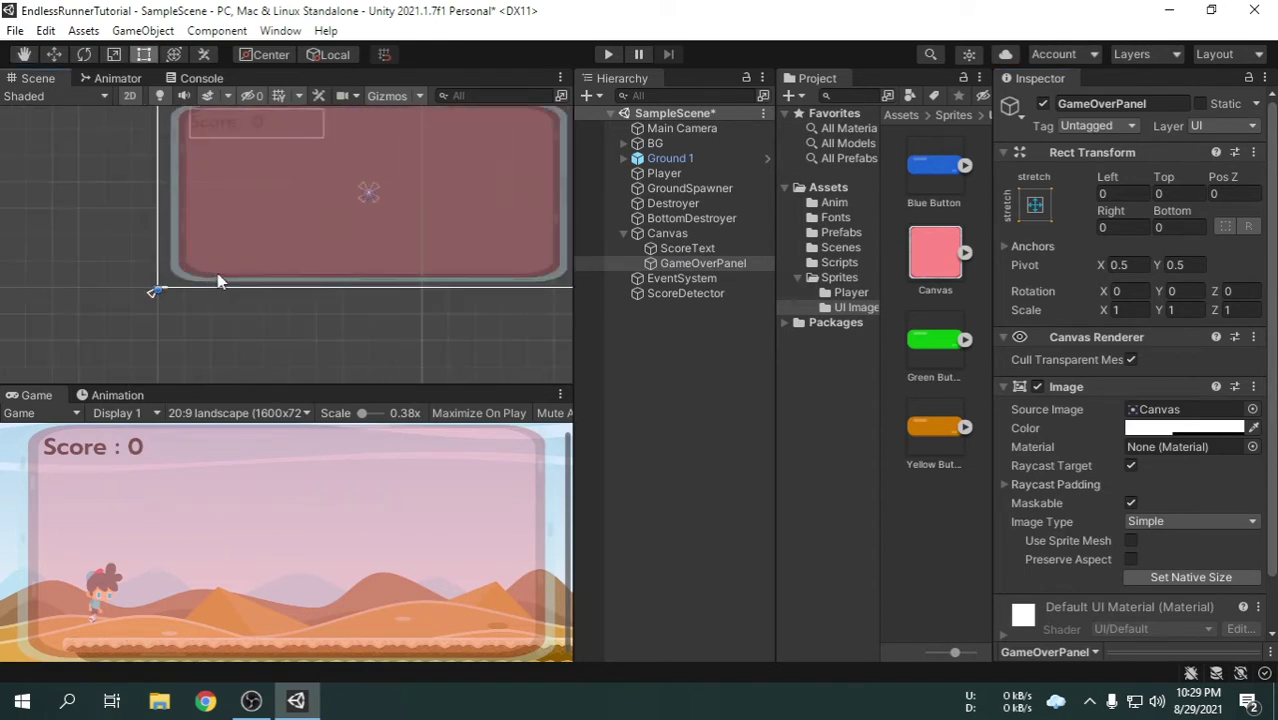
scroll(320, 208, up, 3)
middle_drag(311, 214, 303, 252)
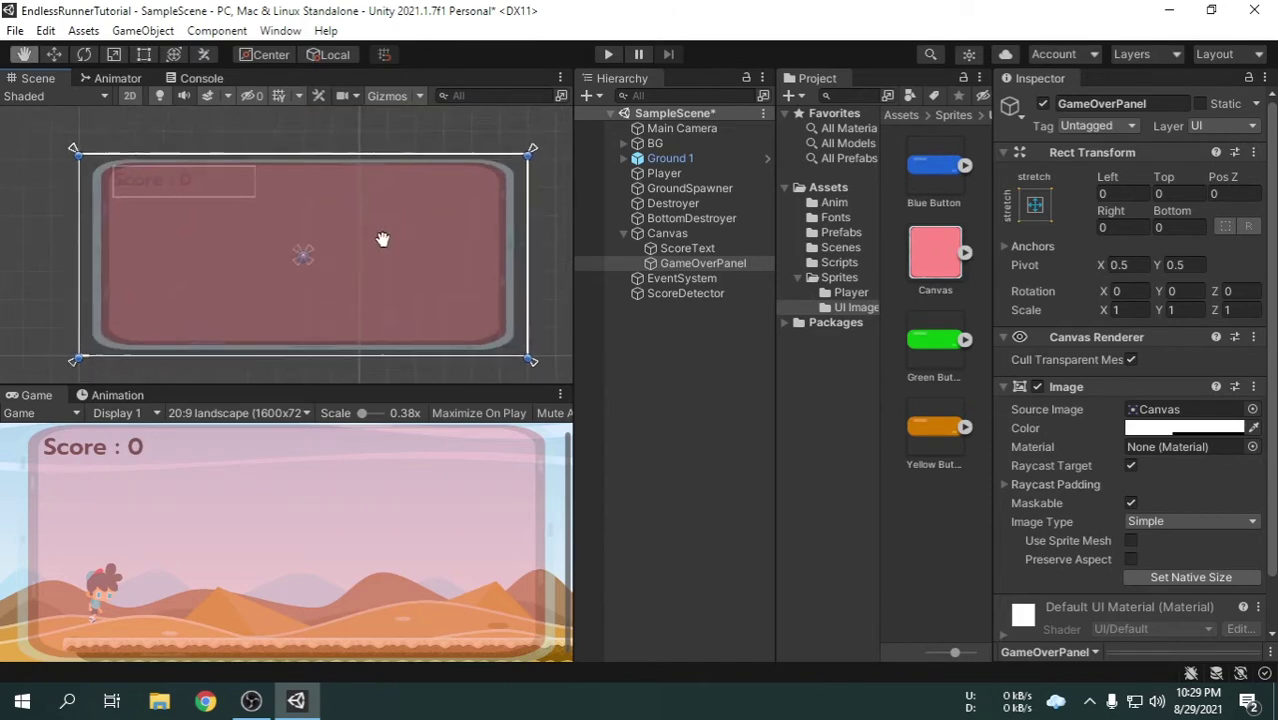
Scale GameOverPanel to 0.8 on X and 0.9 on Y.
click(1130, 310)
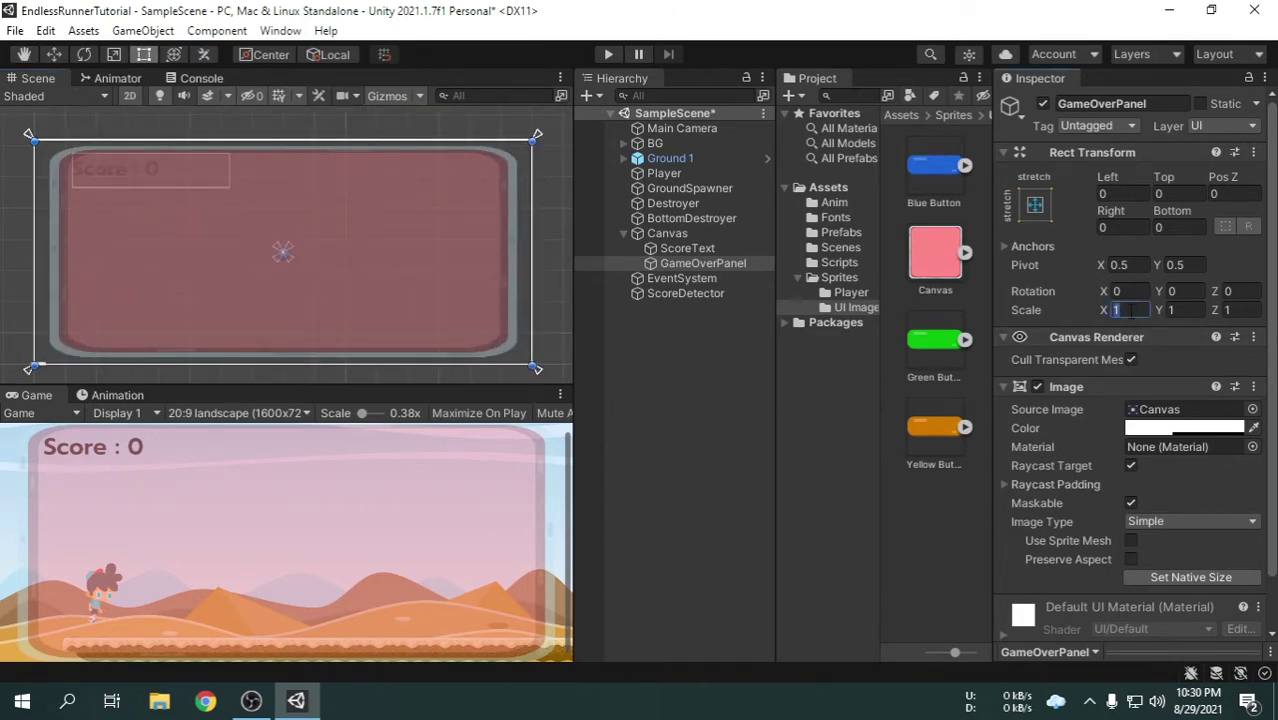
text(0.8)
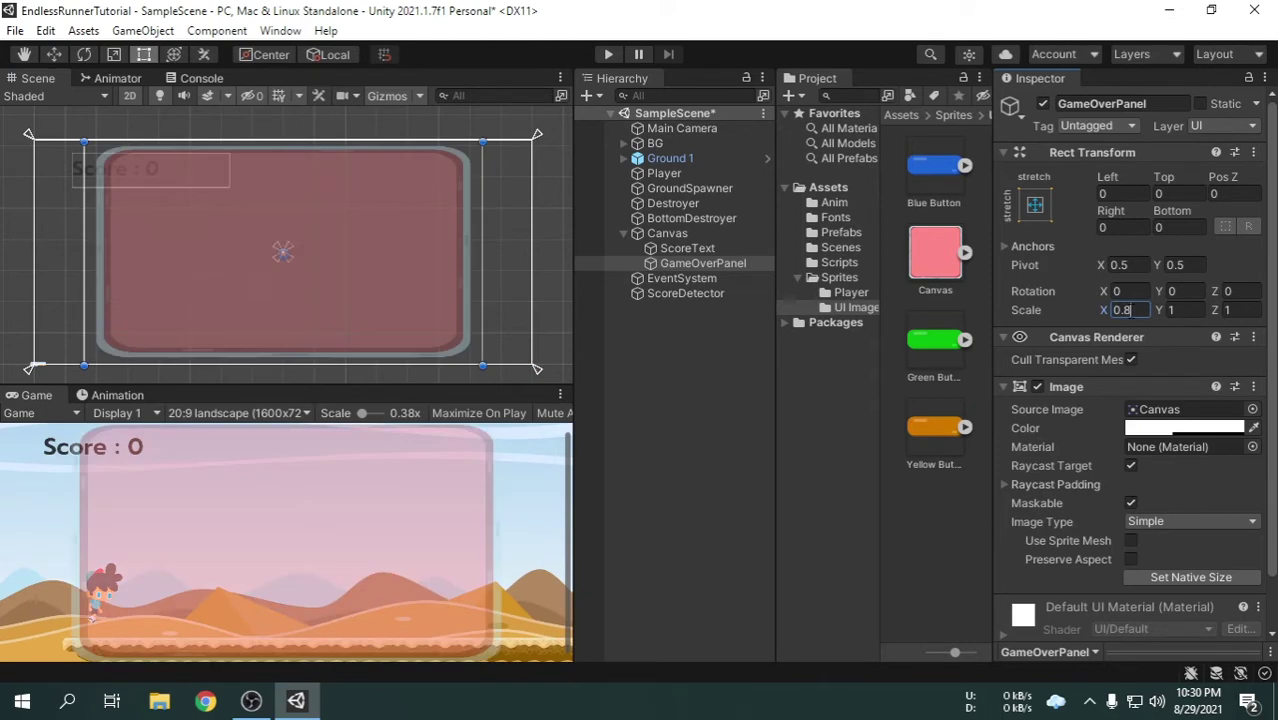
click(1180, 310)
text(0.9)
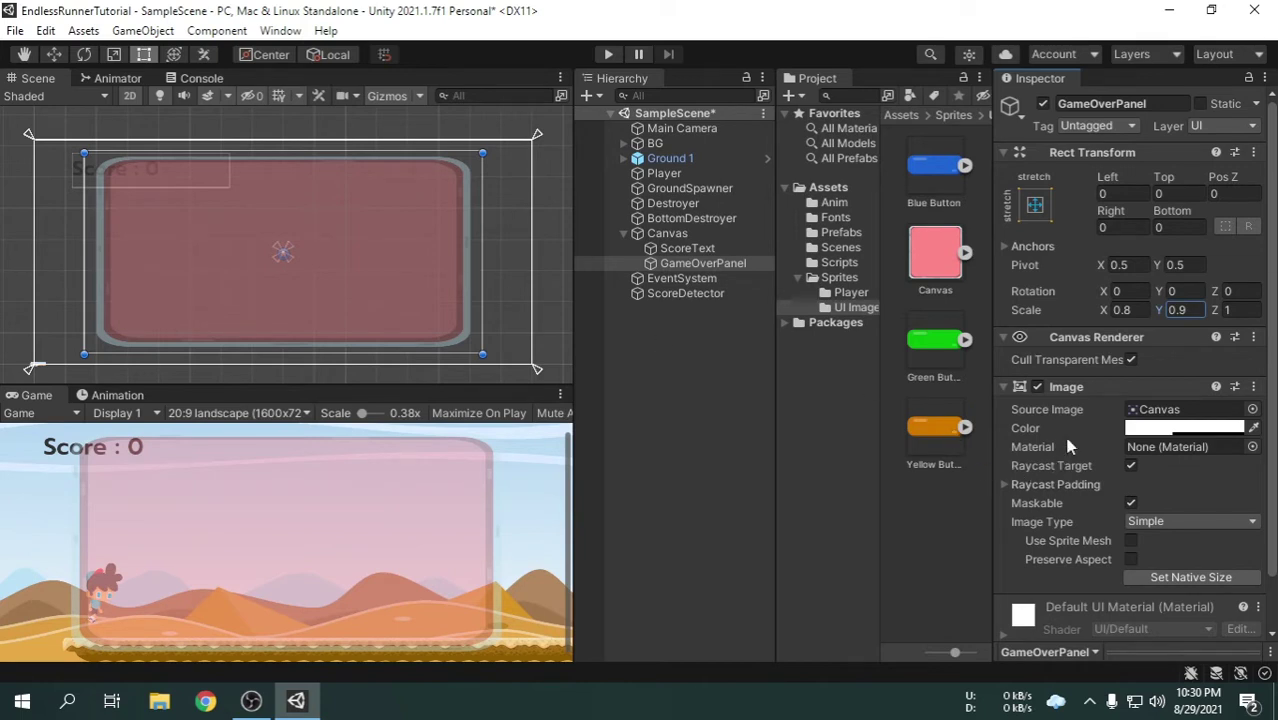
click(1180, 430)
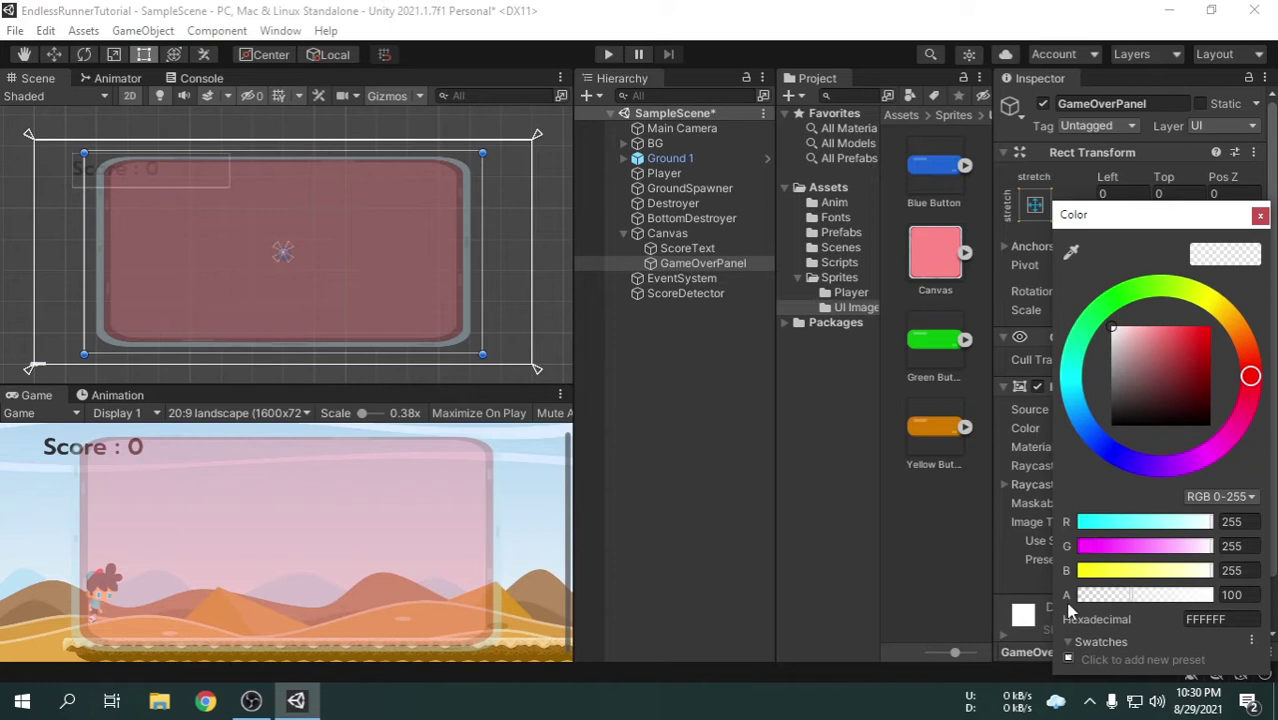
Tint the panel image fully opaque blue-purple, hex 5172FF, alpha 255.
drag(1068, 606, 1214, 592)
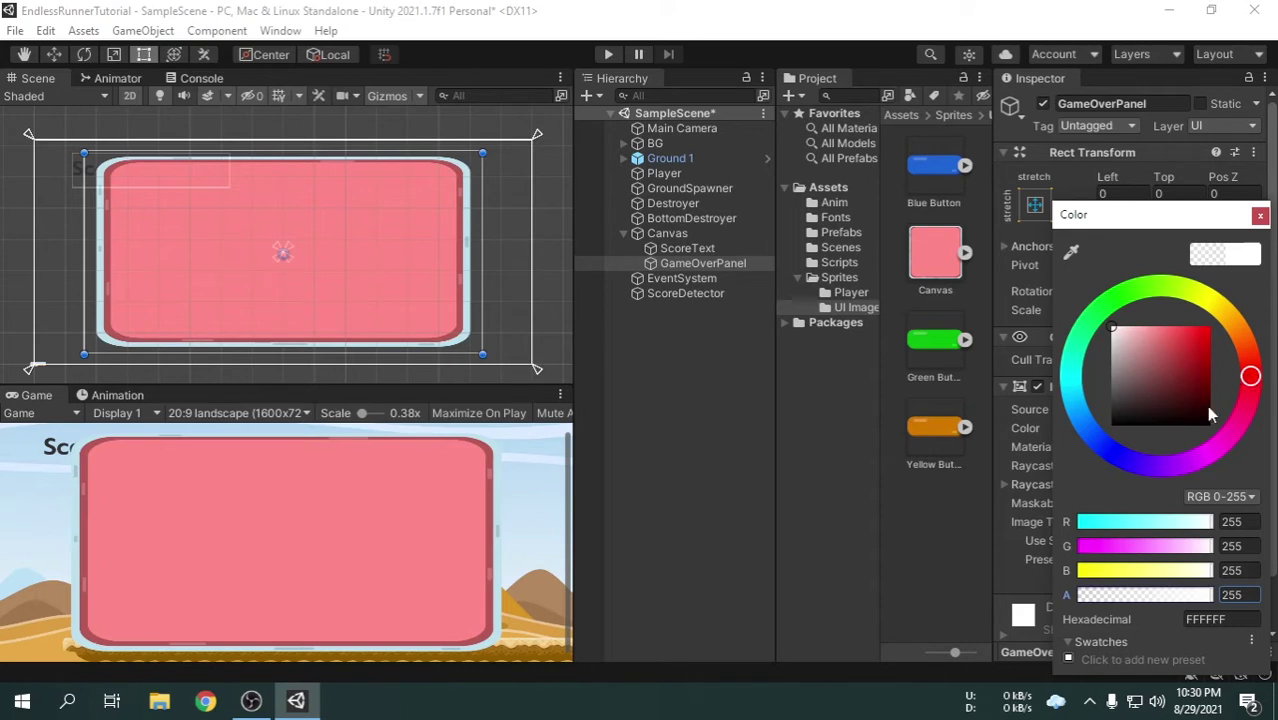
click(1175, 465)
drag(1177, 334, 1182, 326)
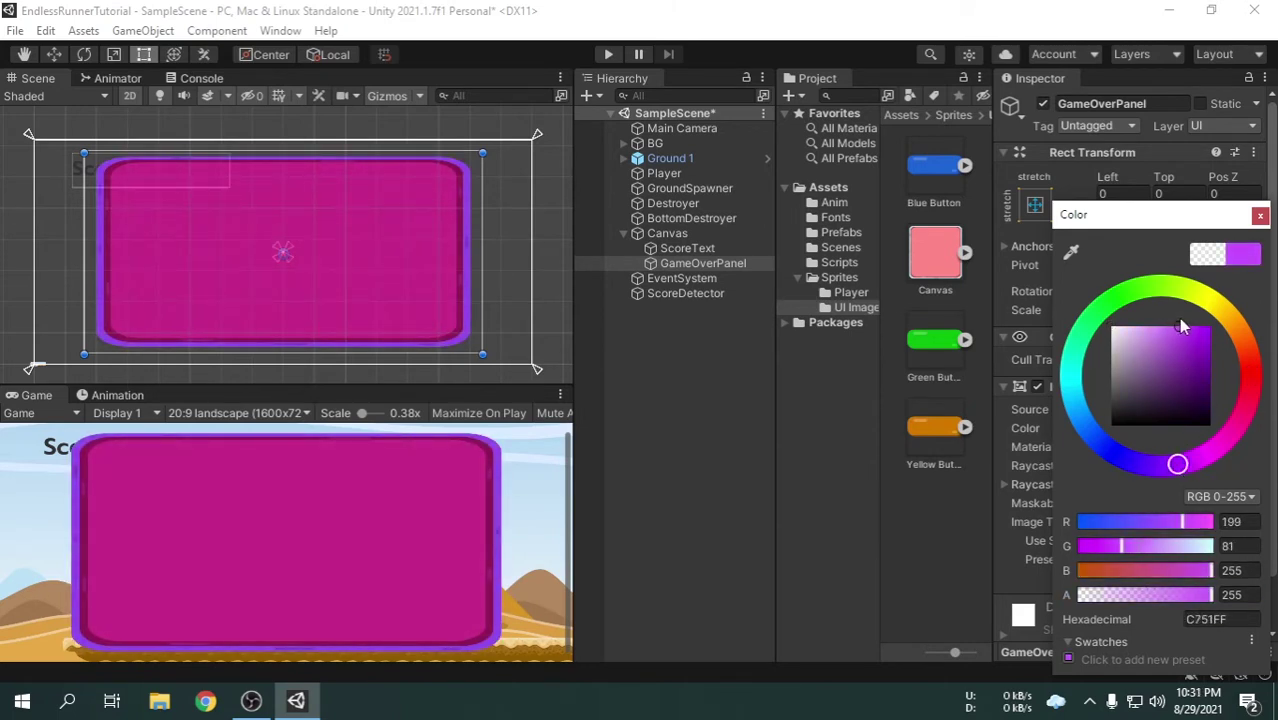
drag(1087, 424, 1102, 446)
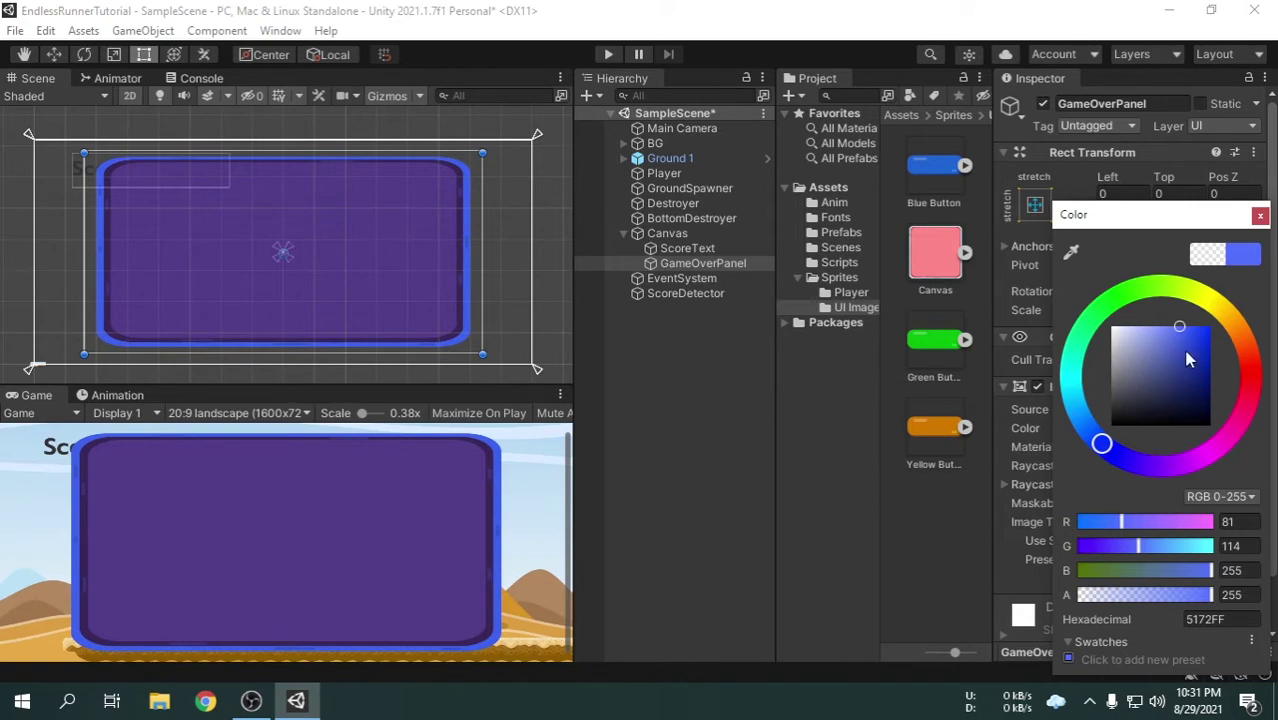
click(1260, 216)
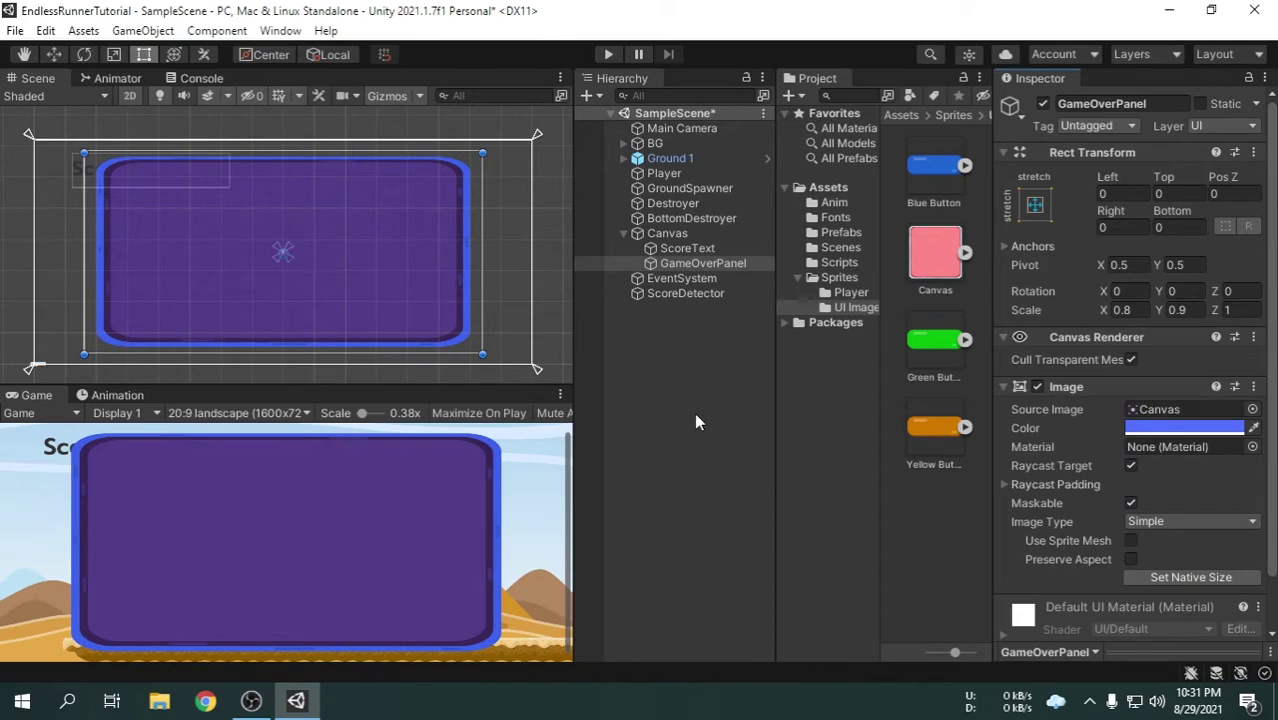
Add a UI Text child named GameOverText under GameOverPanel with the text 'Game Over'.
right_click(683, 263)
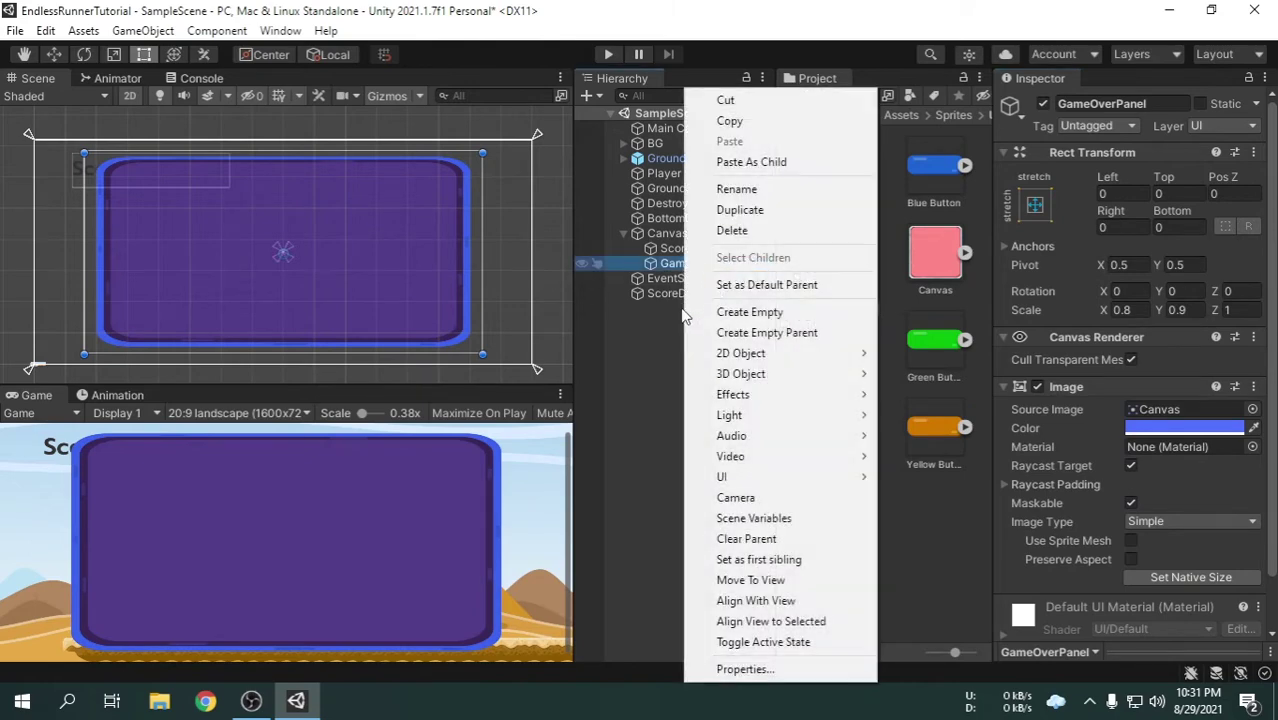
mouse_move(748, 476)
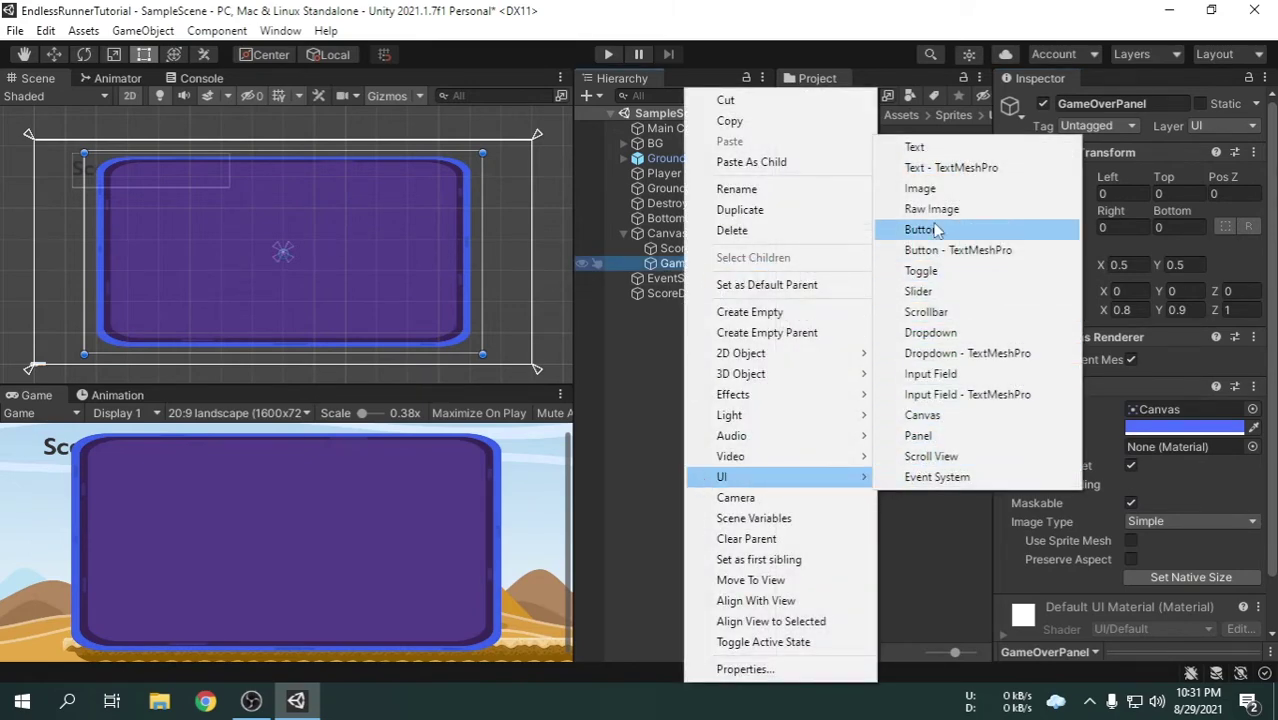
click(915, 147)
text(Game)
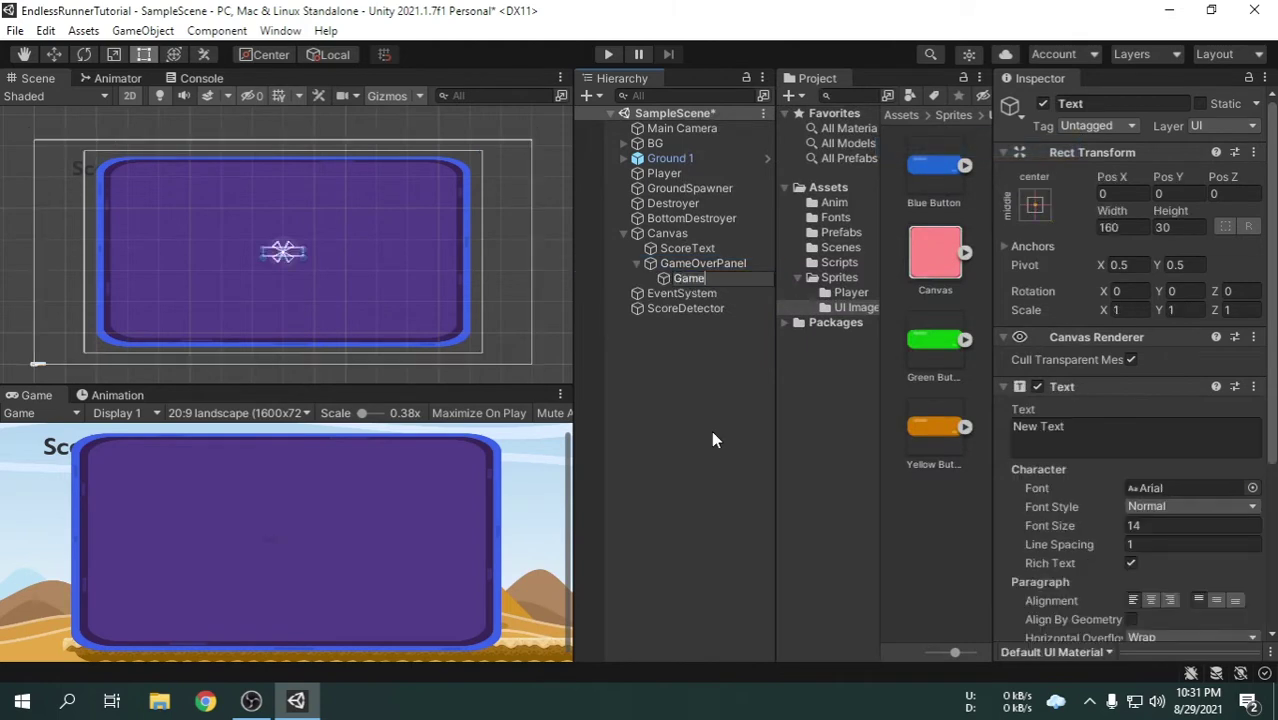
text(OverText)
key(Return)
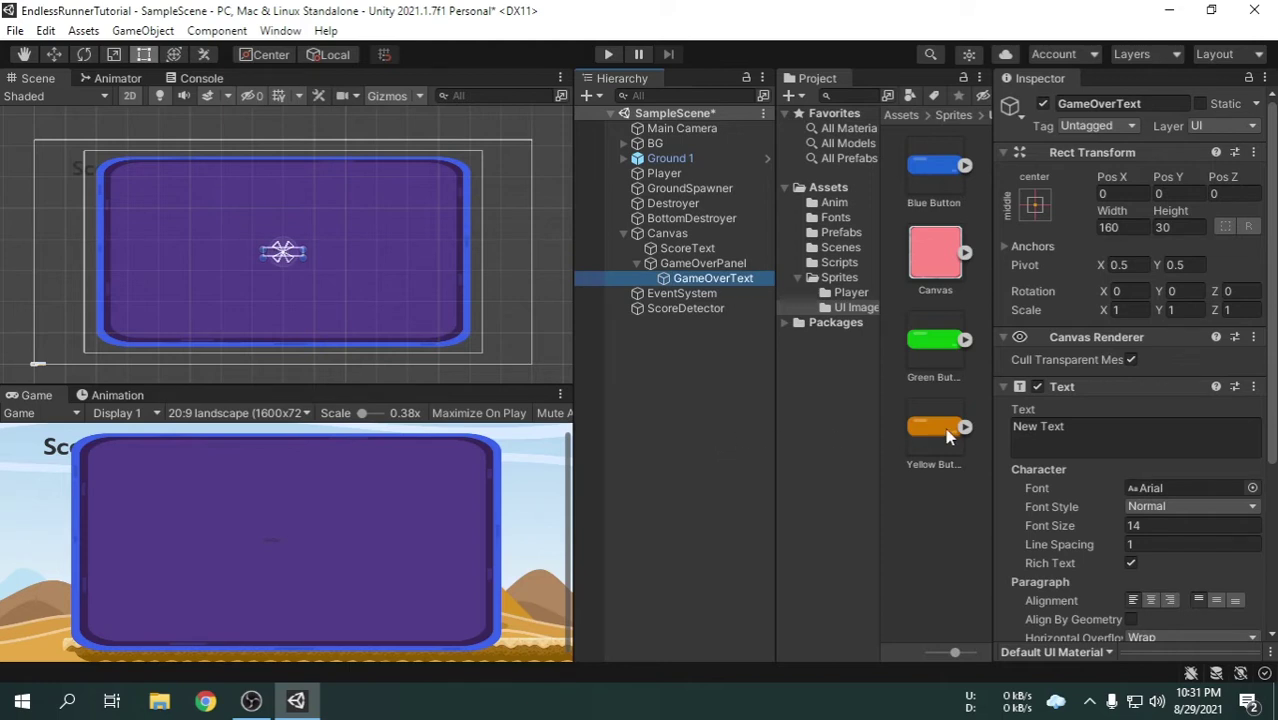
click(1090, 424)
text(G)
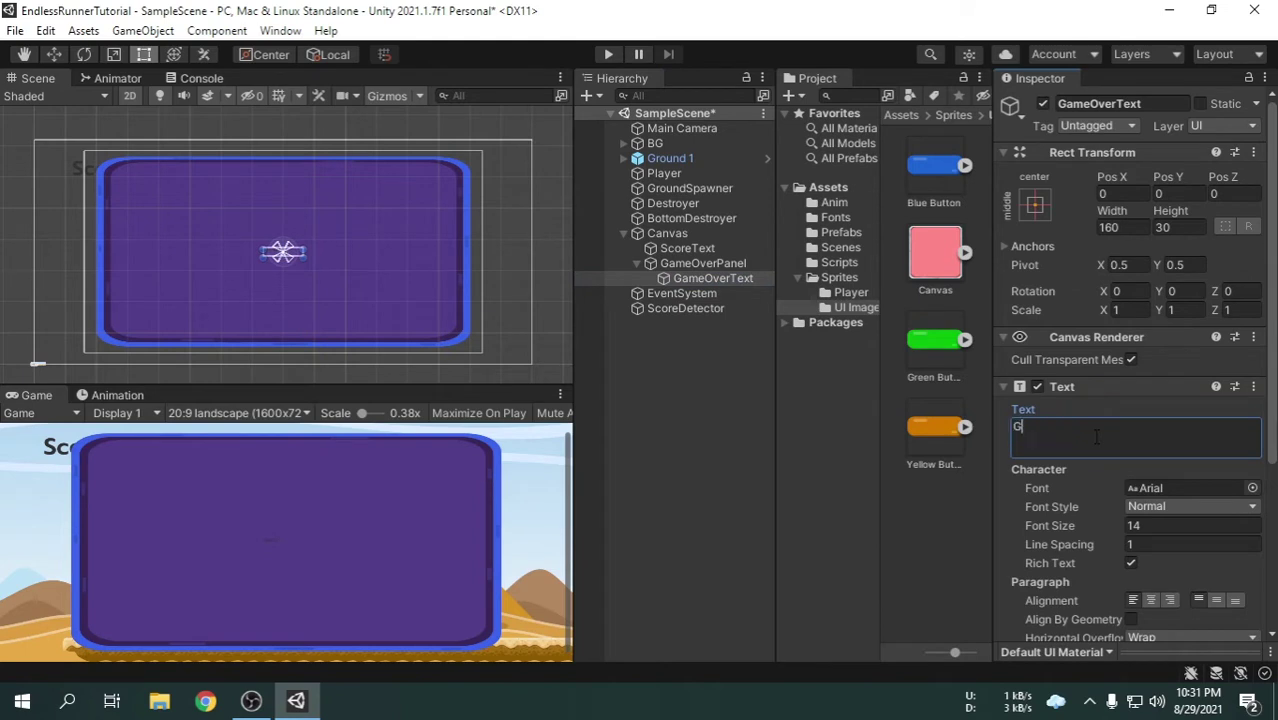
text(ame Over)
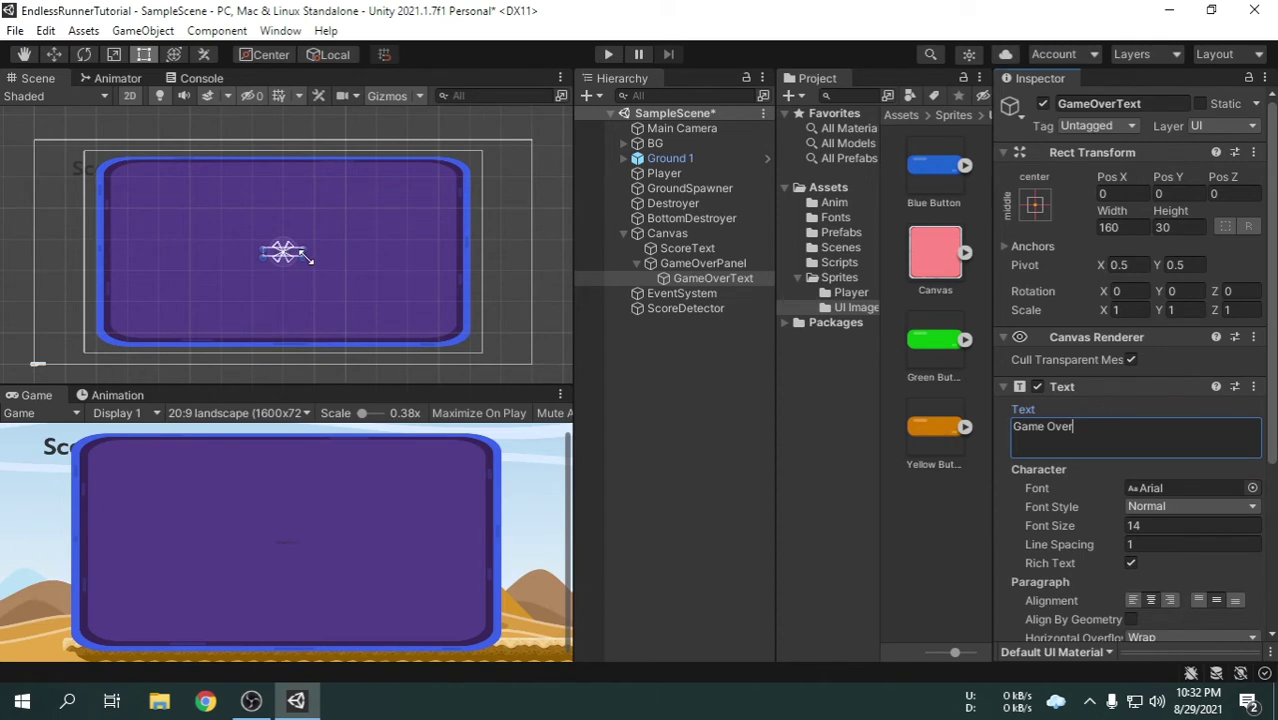
Enlarge the GameOverText box and move it up near the top of the panel.
drag(305, 258, 516, 291)
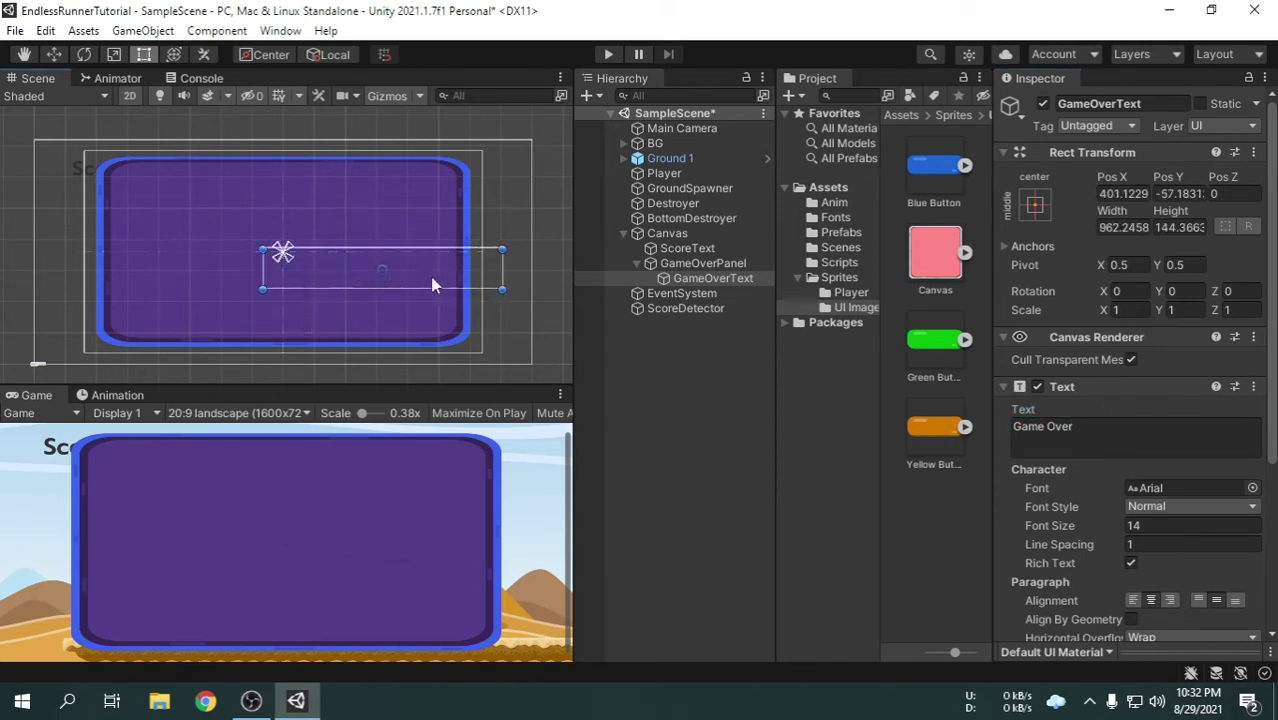
drag(408, 262, 320, 214)
drag(403, 227, 426, 228)
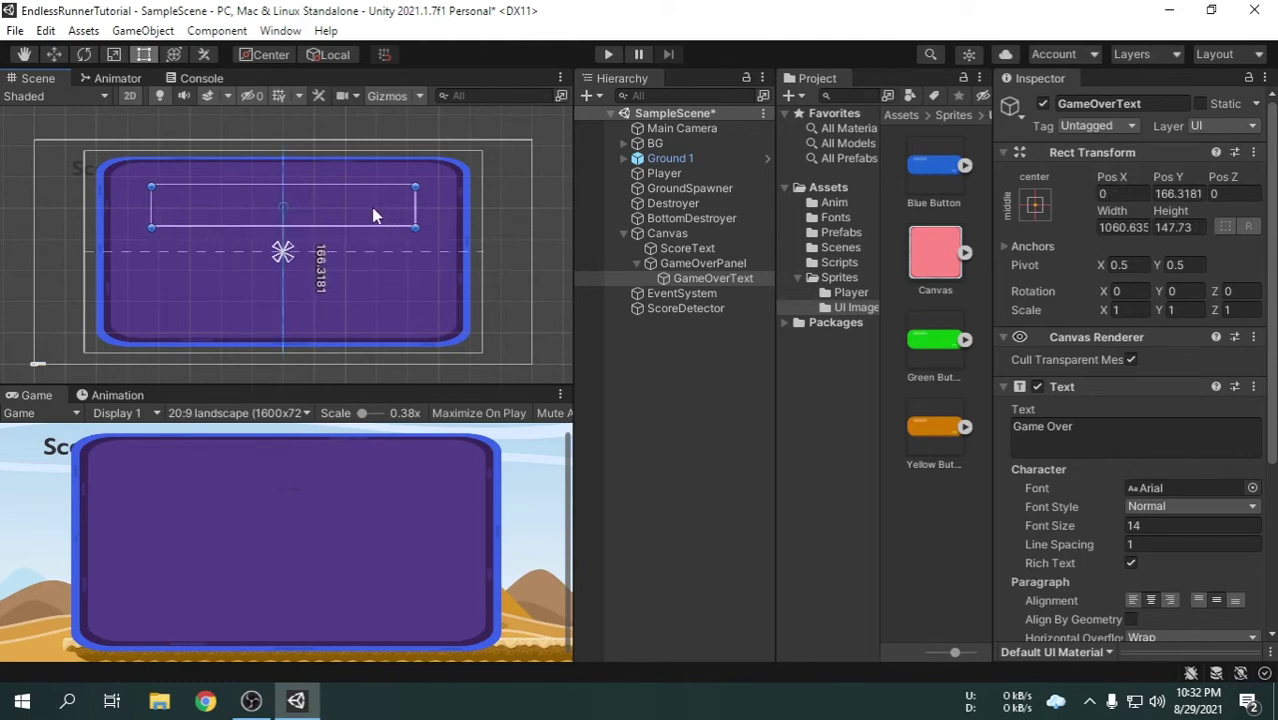
drag(374, 216, 373, 211)
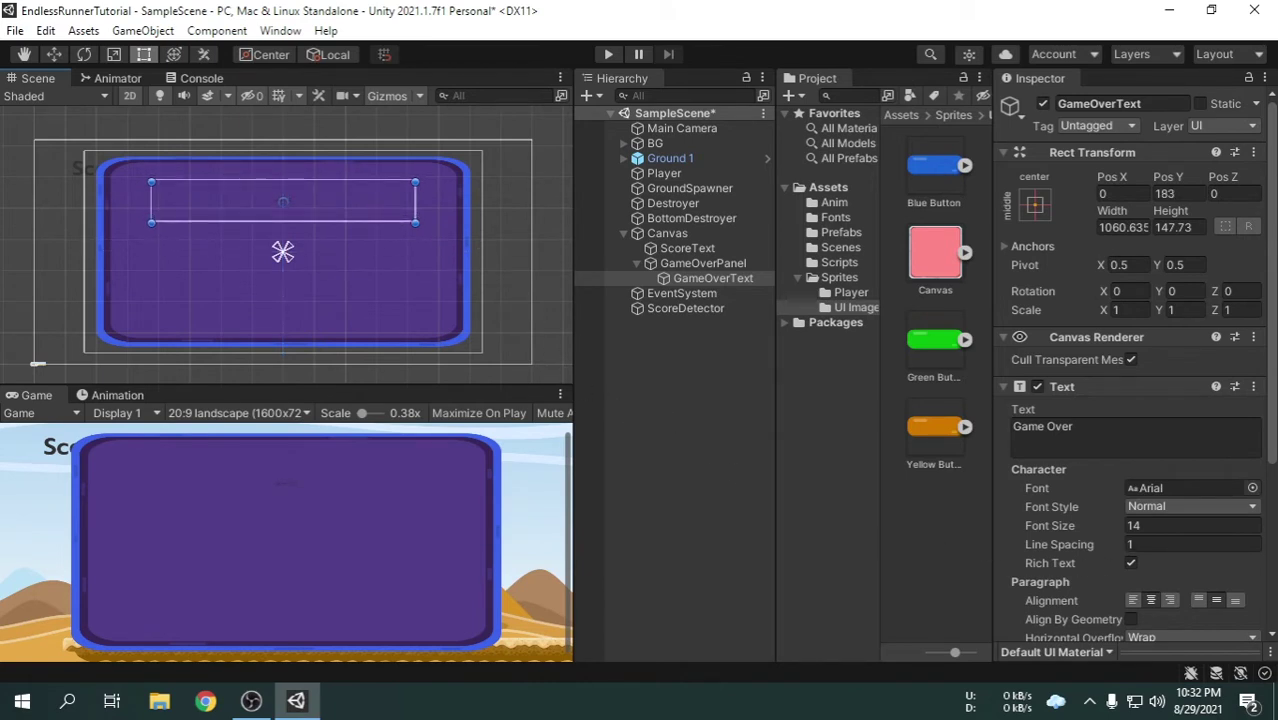
Set GameOverText to font size 144 with Bold font style.
click(1140, 526)
click(1152, 507)
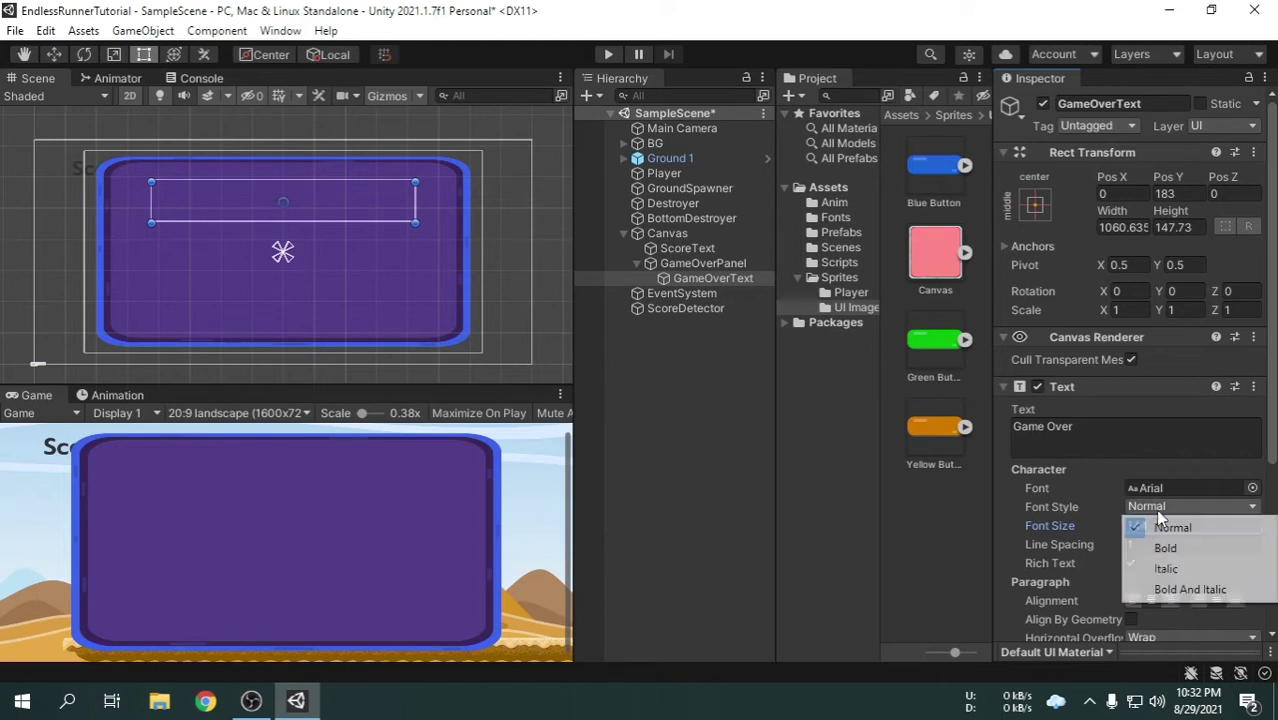
click(1155, 548)
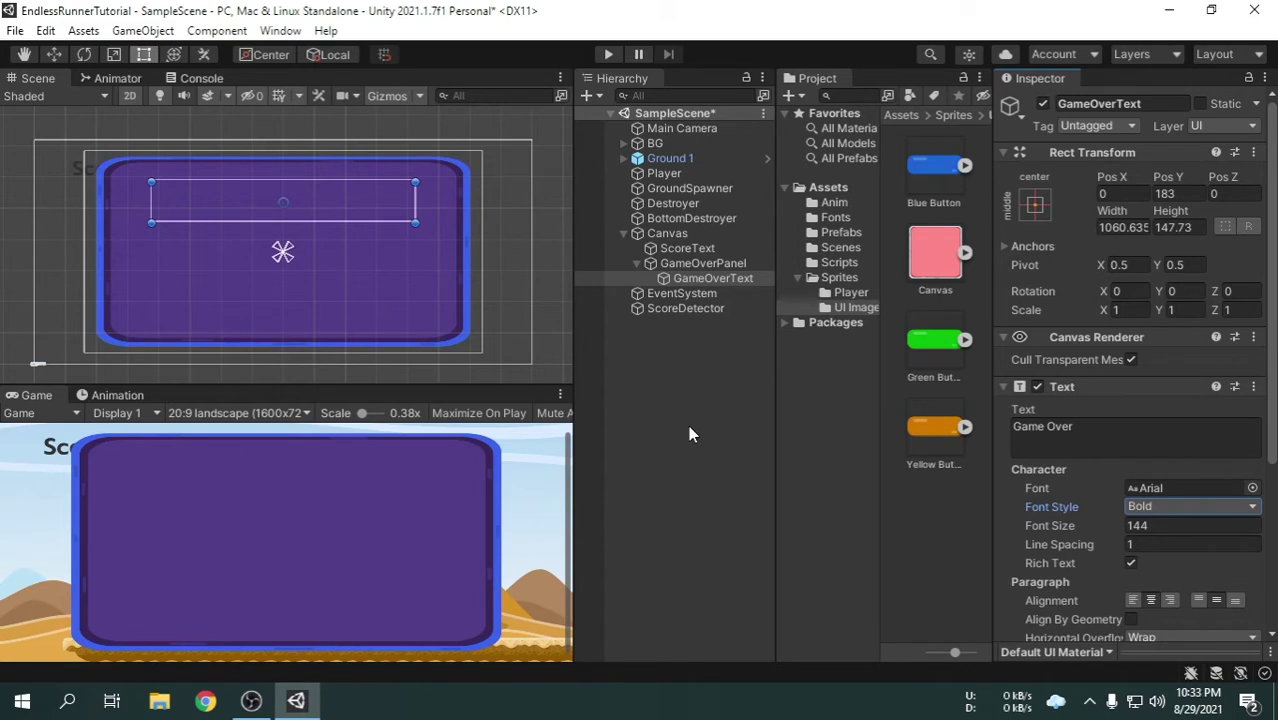
click(834, 218)
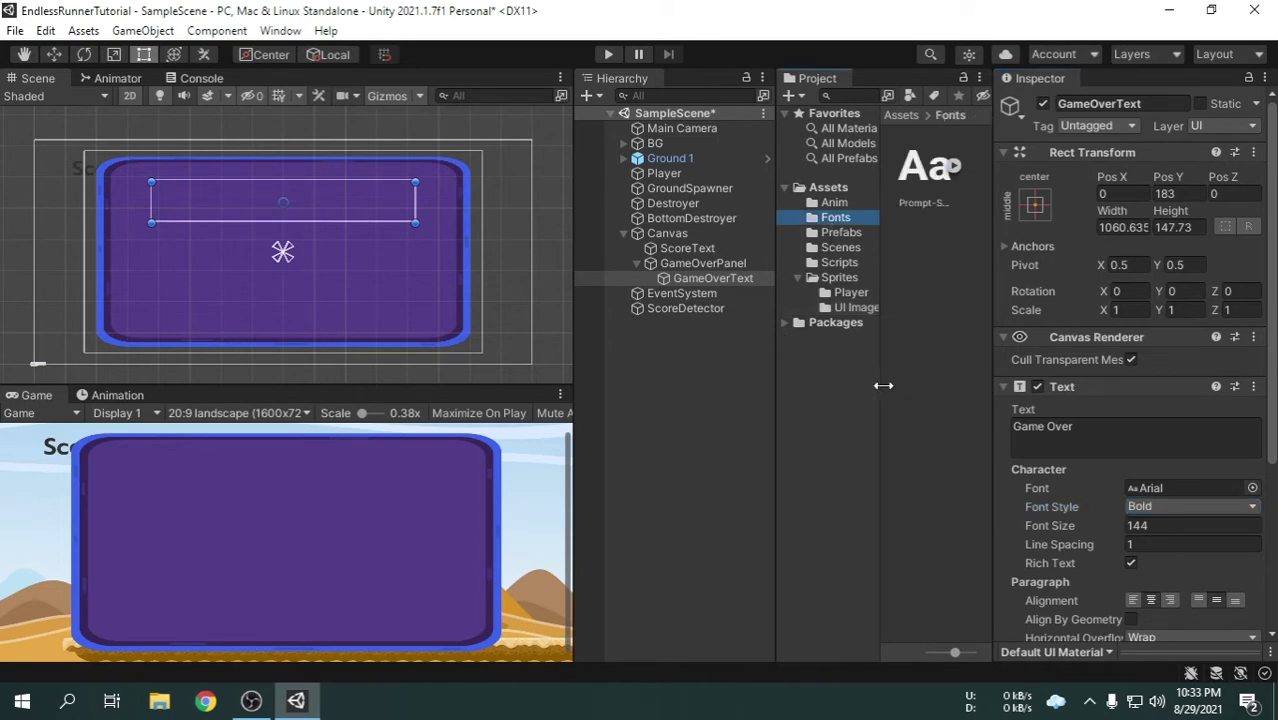
Import the Revamped-X3q1a font into the Fonts folder.
right_click(936, 292)
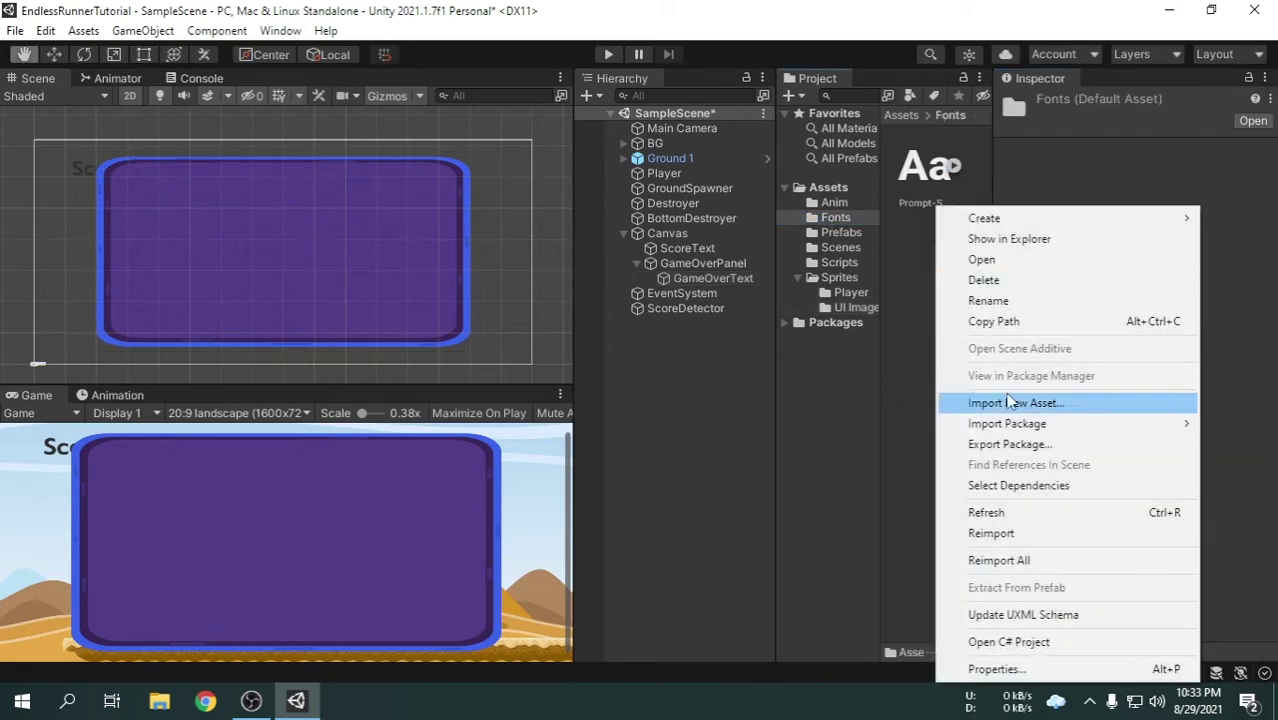
click(1066, 406)
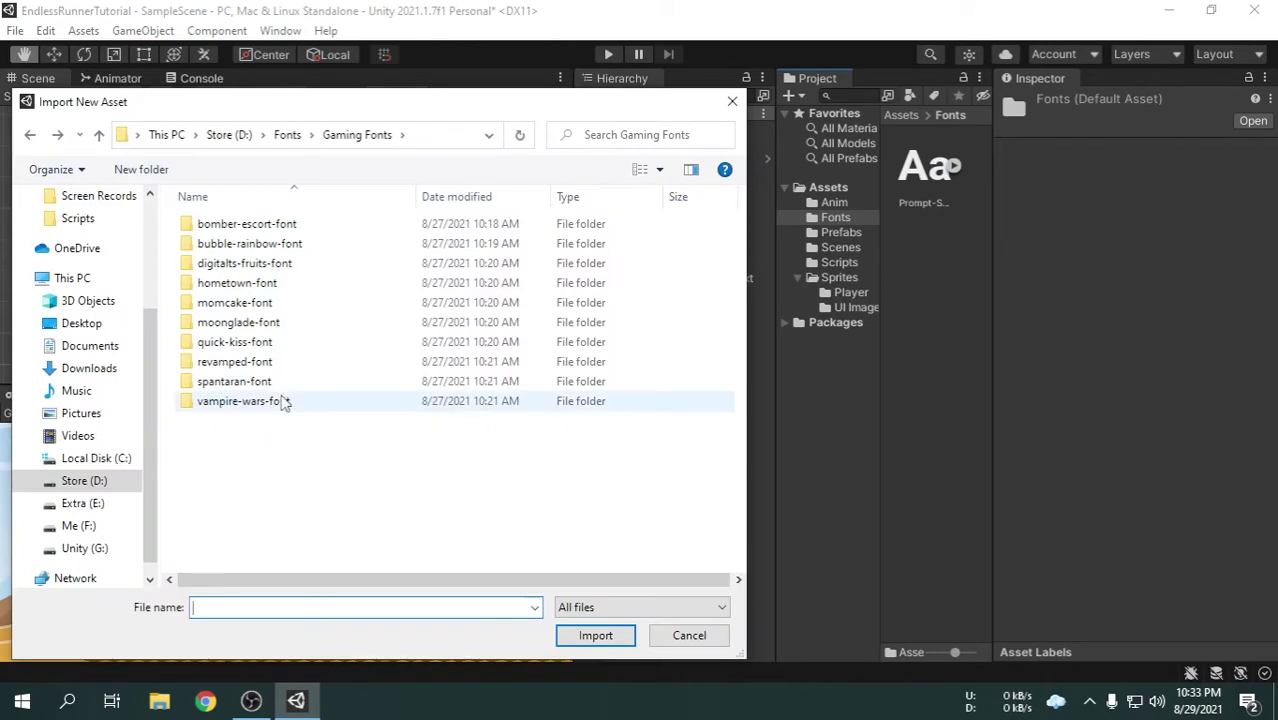
double_click(295, 366)
click(280, 265)
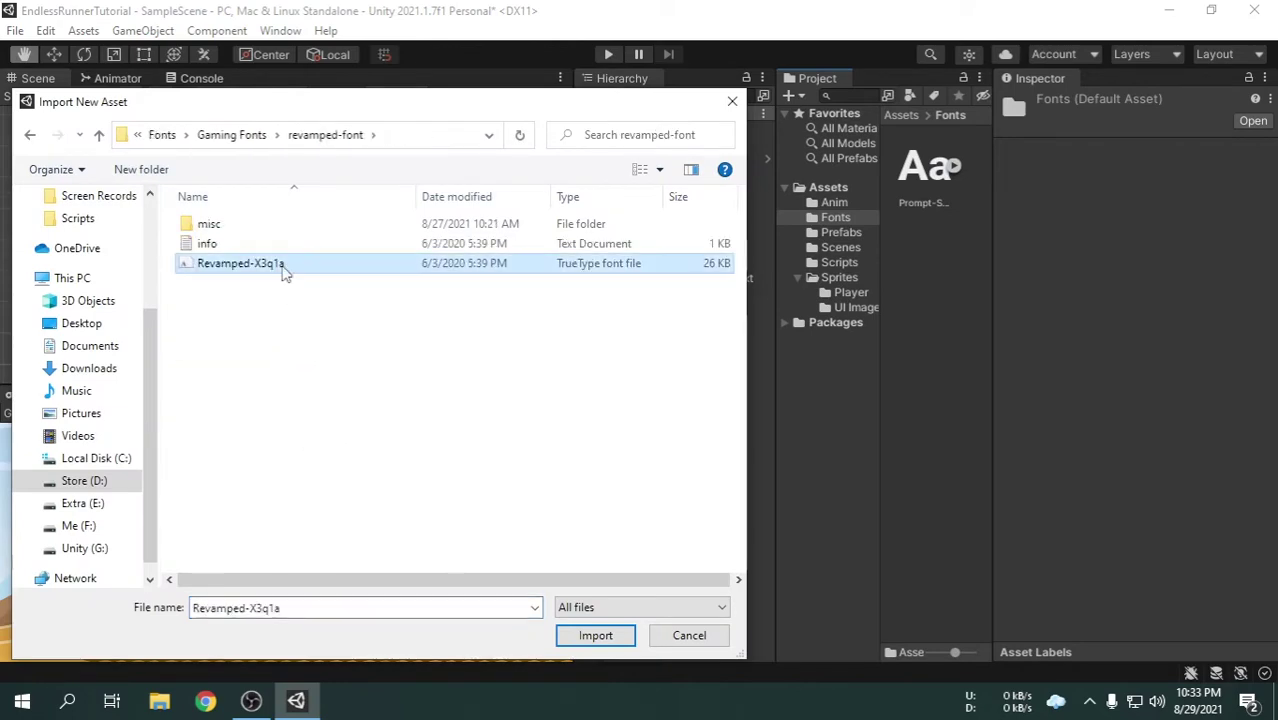
click(612, 637)
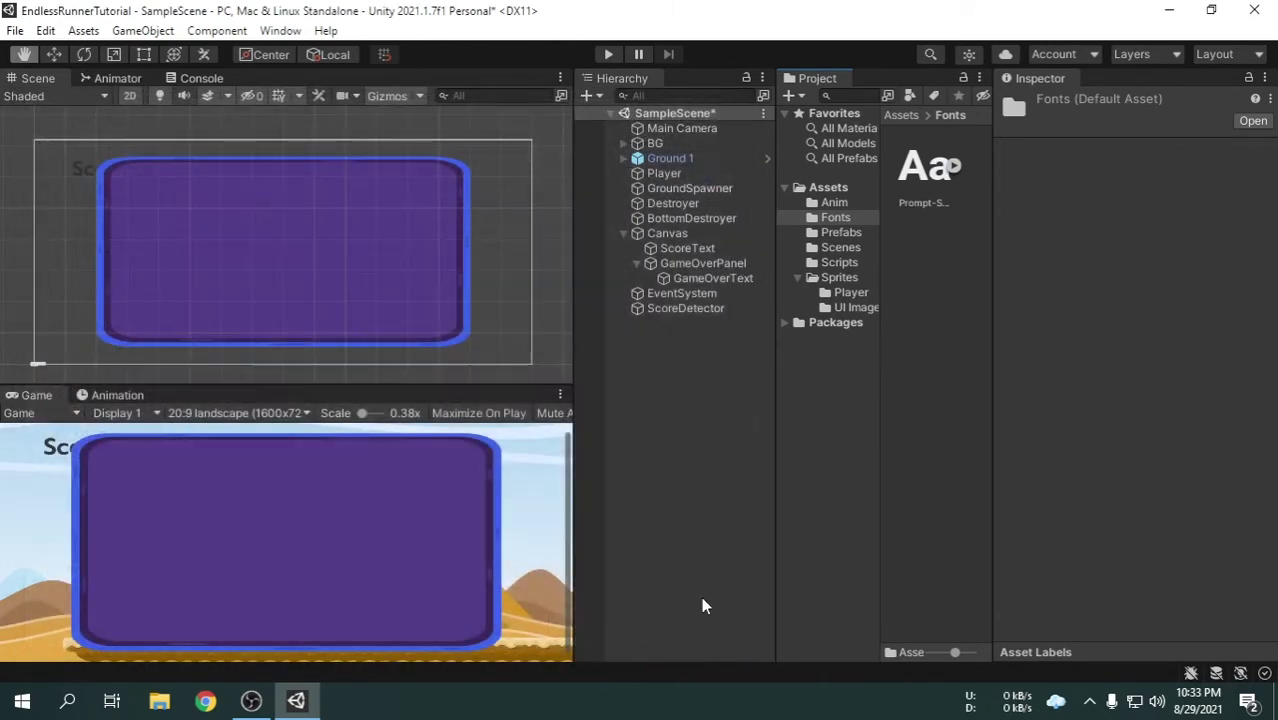
Import the MomcakeBold-WyonA font from the momcake-font folder.
right_click(940, 381)
click(1040, 403)
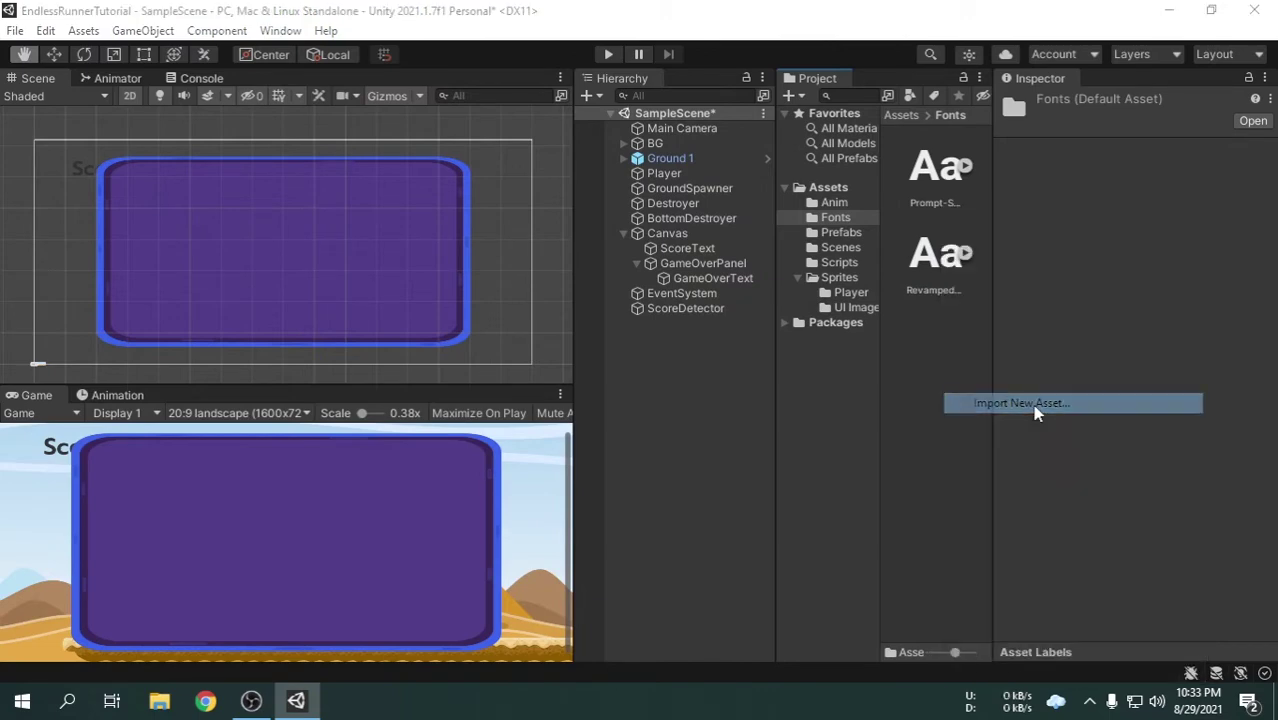
click(218, 134)
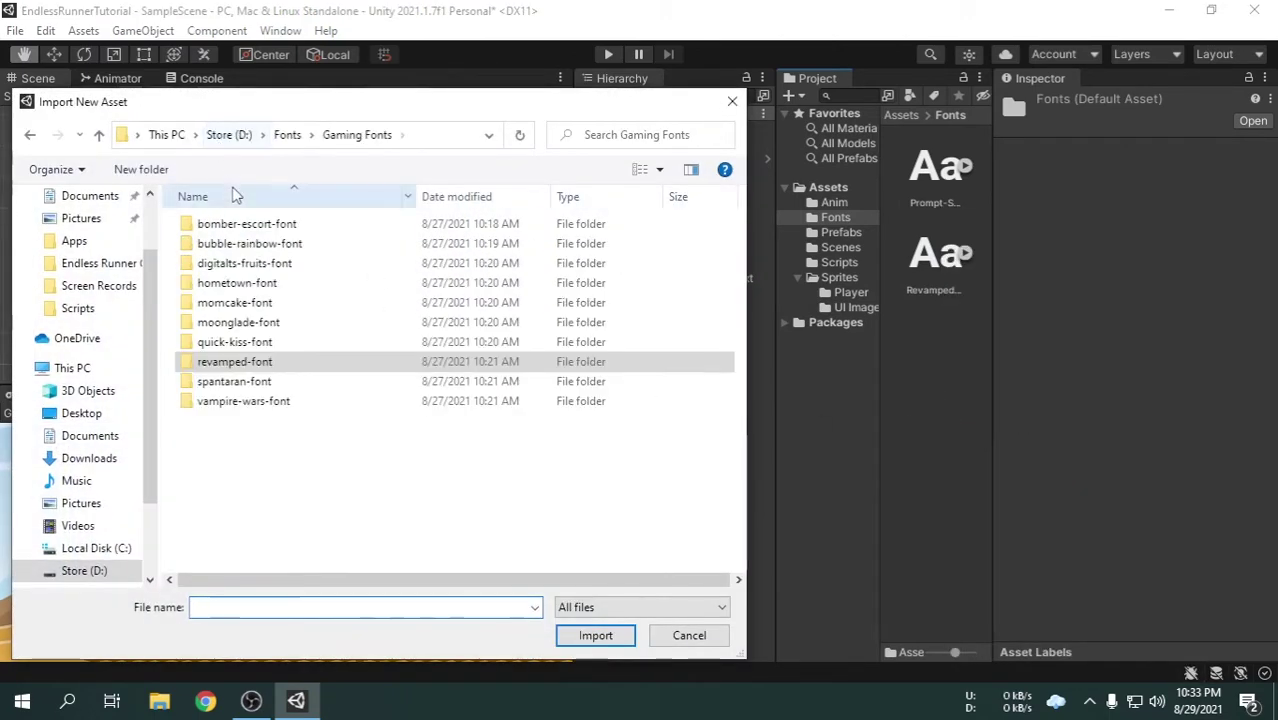
double_click(270, 304)
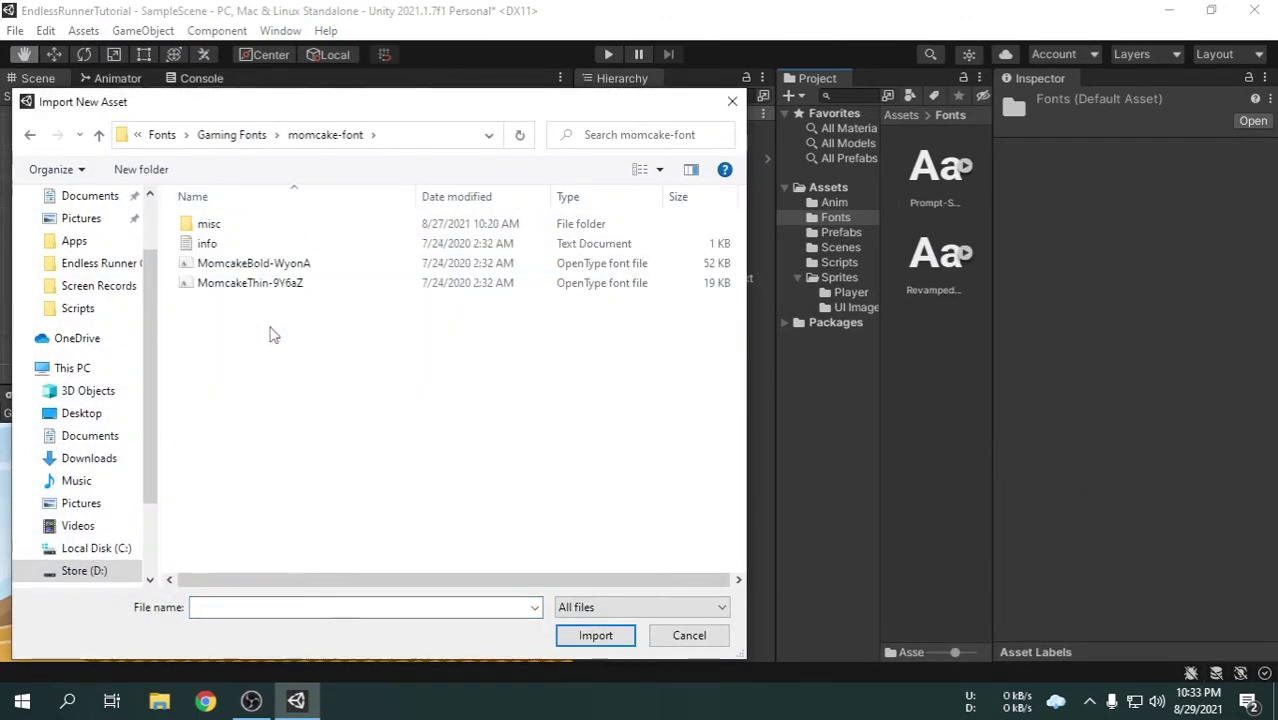
click(304, 264)
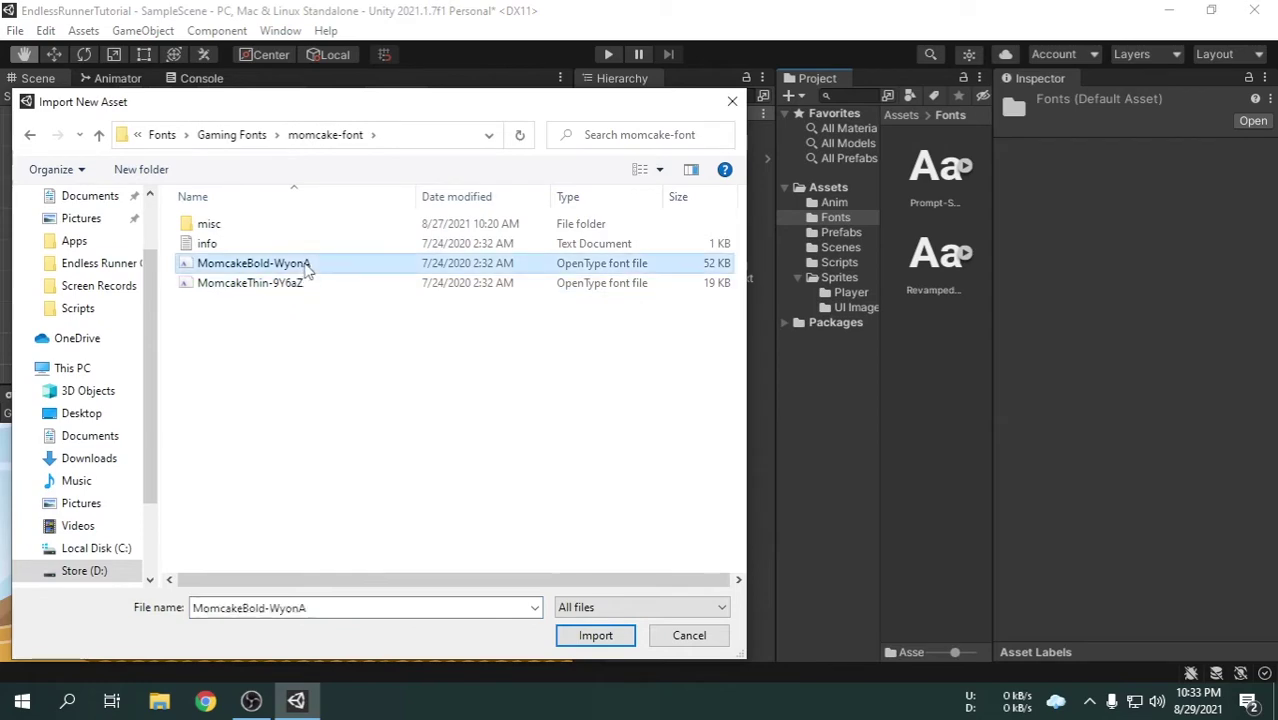
click(595, 635)
Import the BomberEscortCondensed-JRJ97 font from the bomber-escort-font folder.
click(940, 445)
right_click(941, 442)
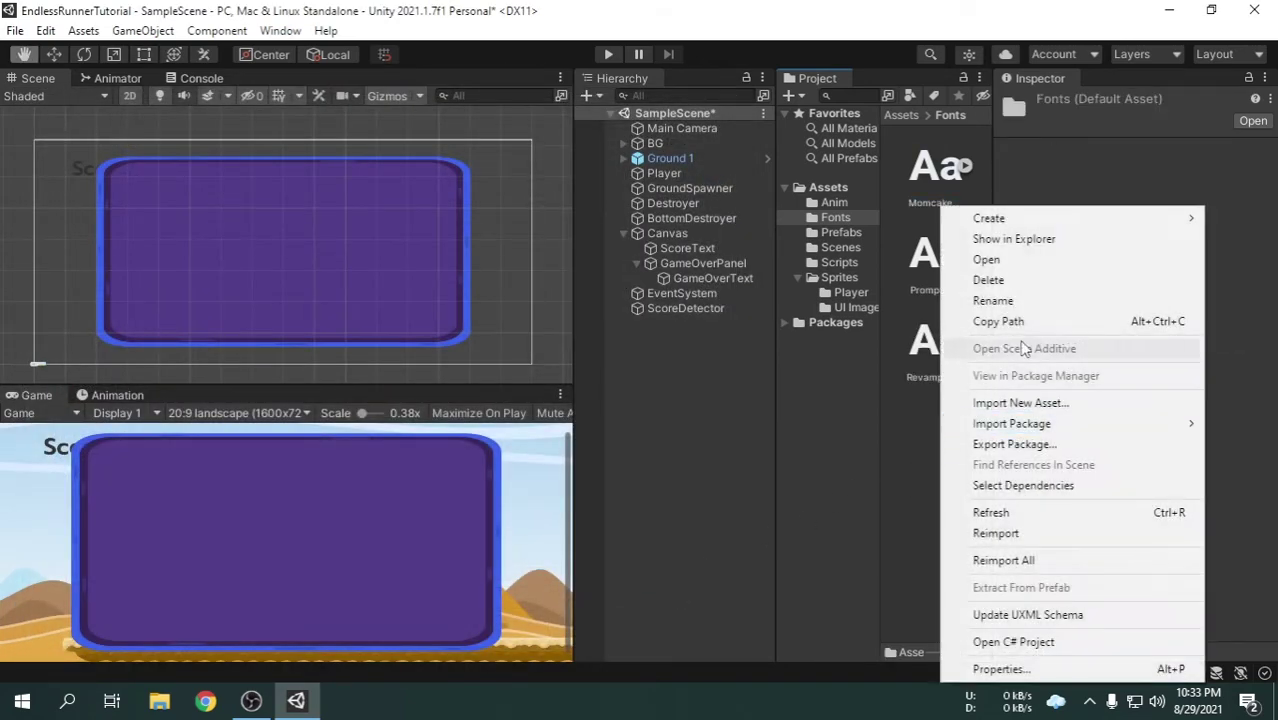
click(1040, 410)
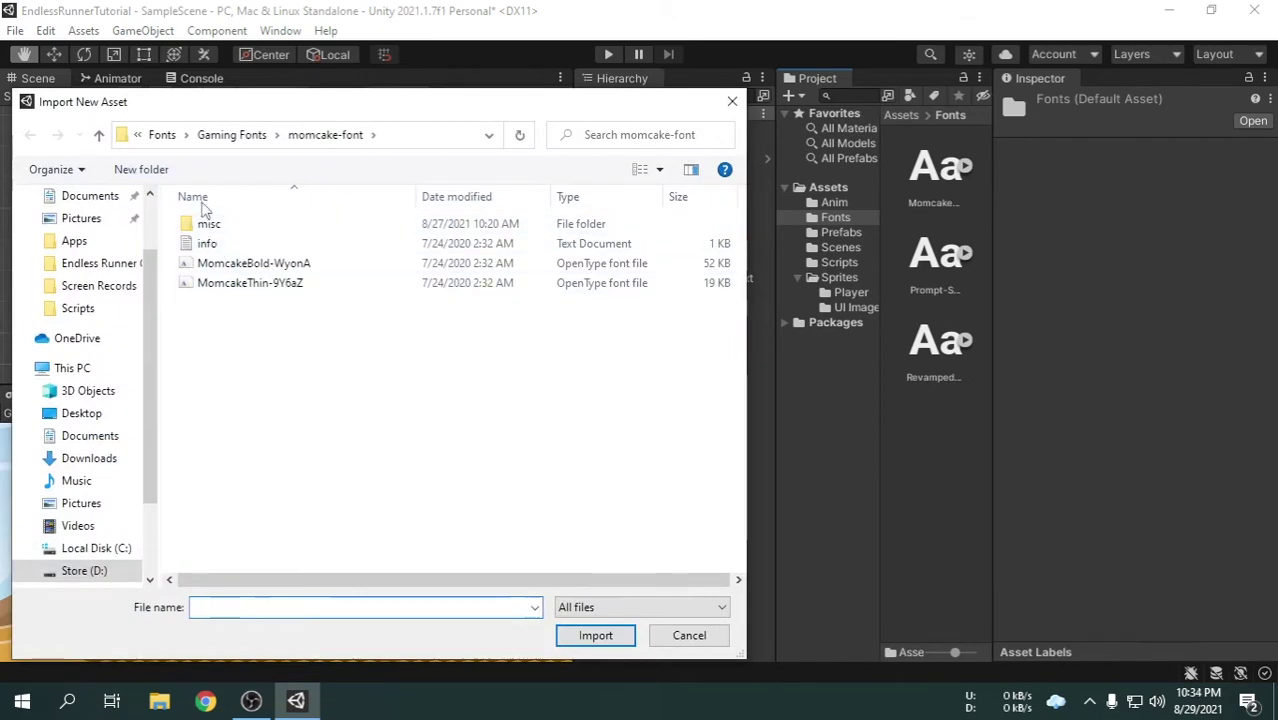
click(222, 136)
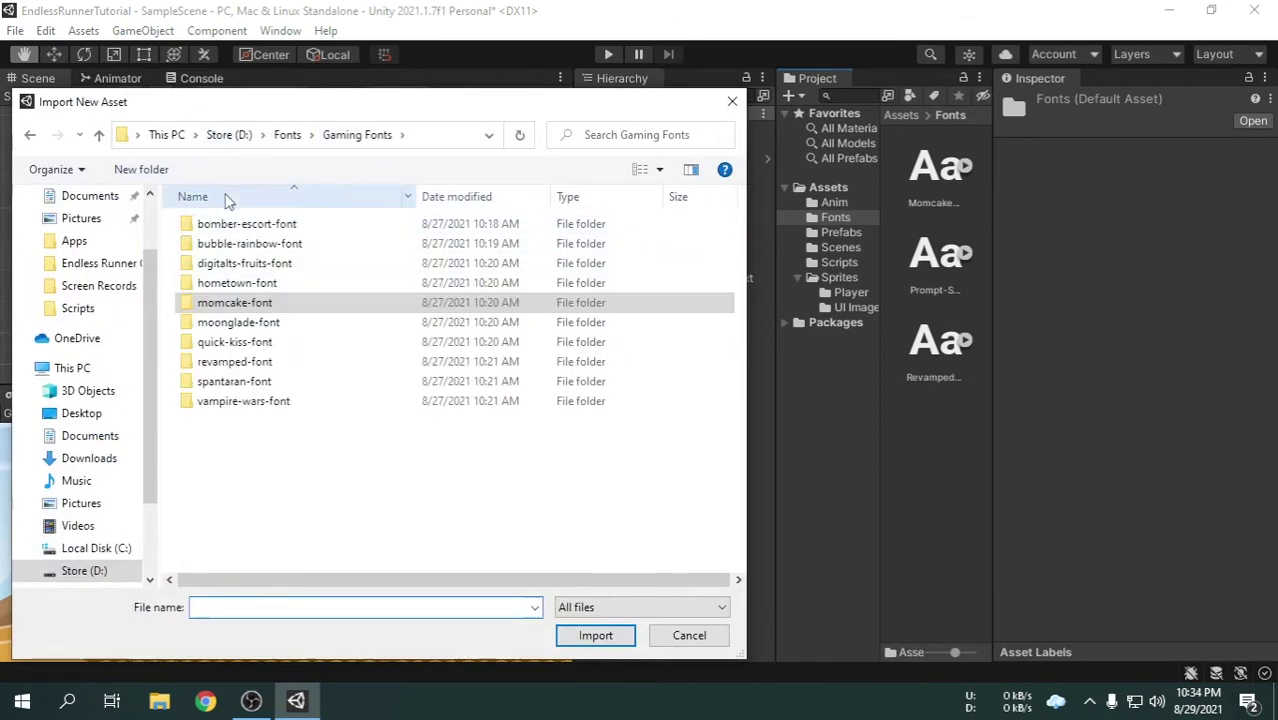
double_click(300, 224)
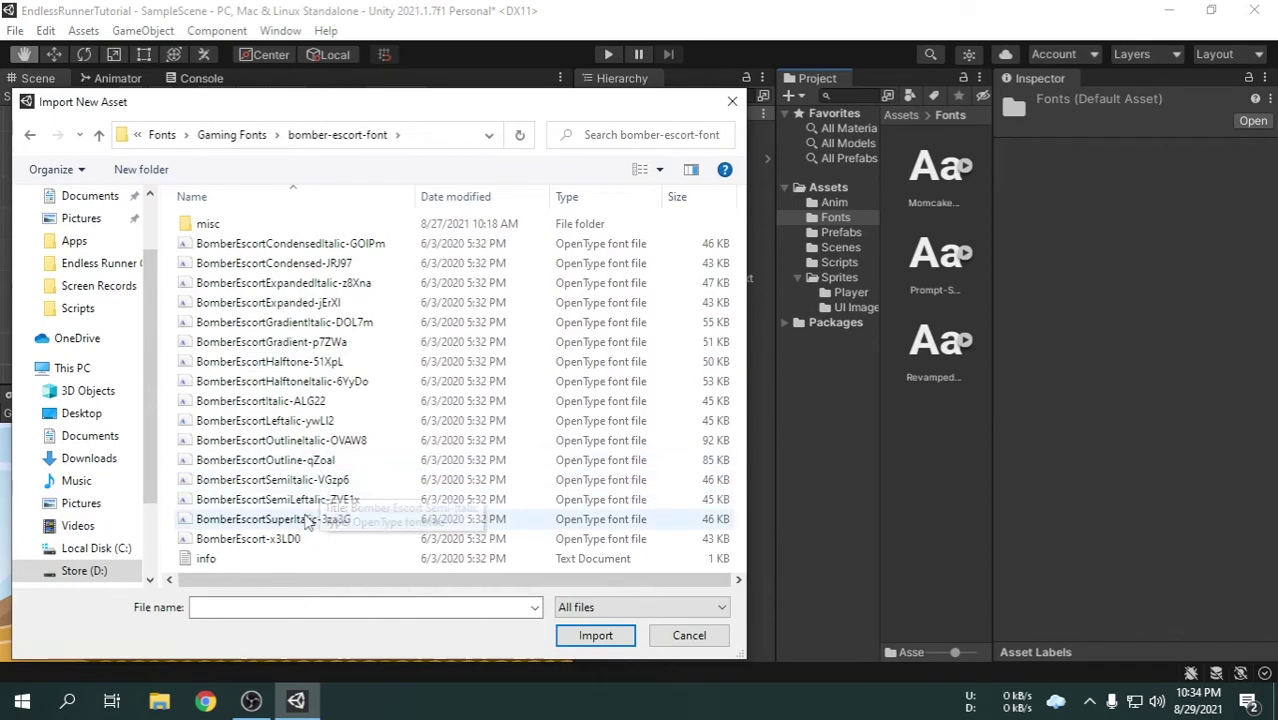
click(297, 268)
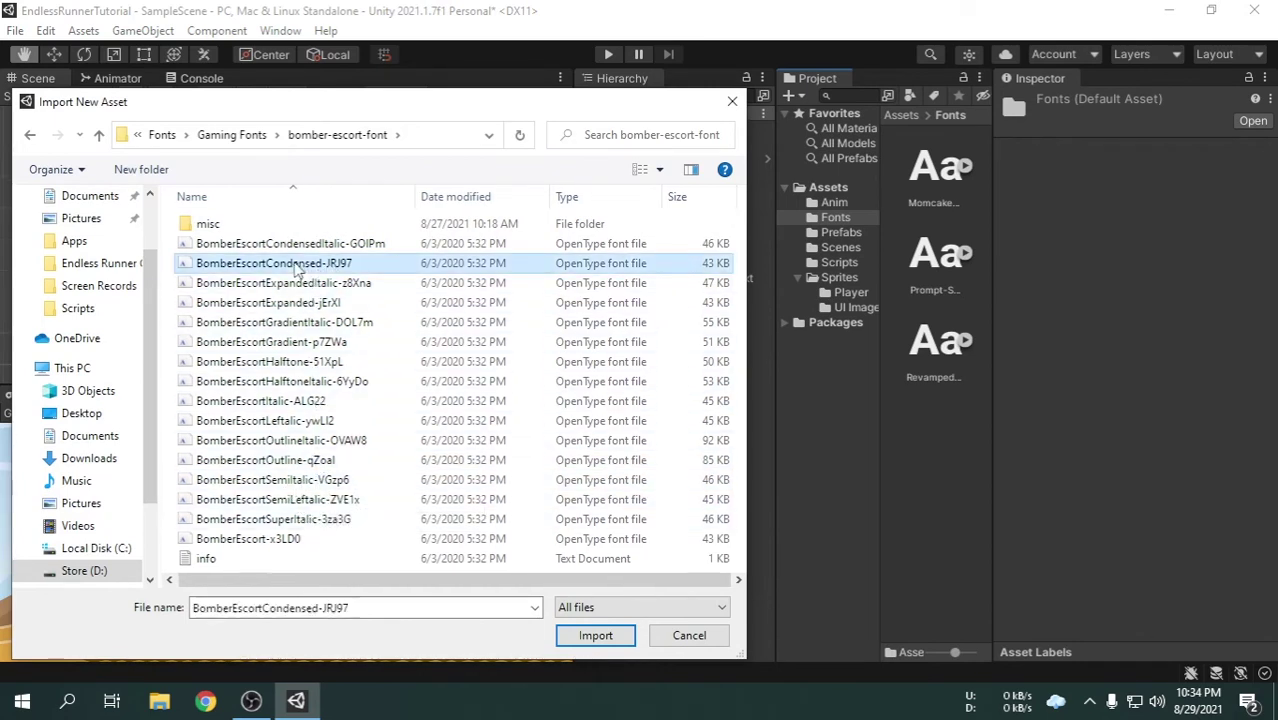
click(607, 634)
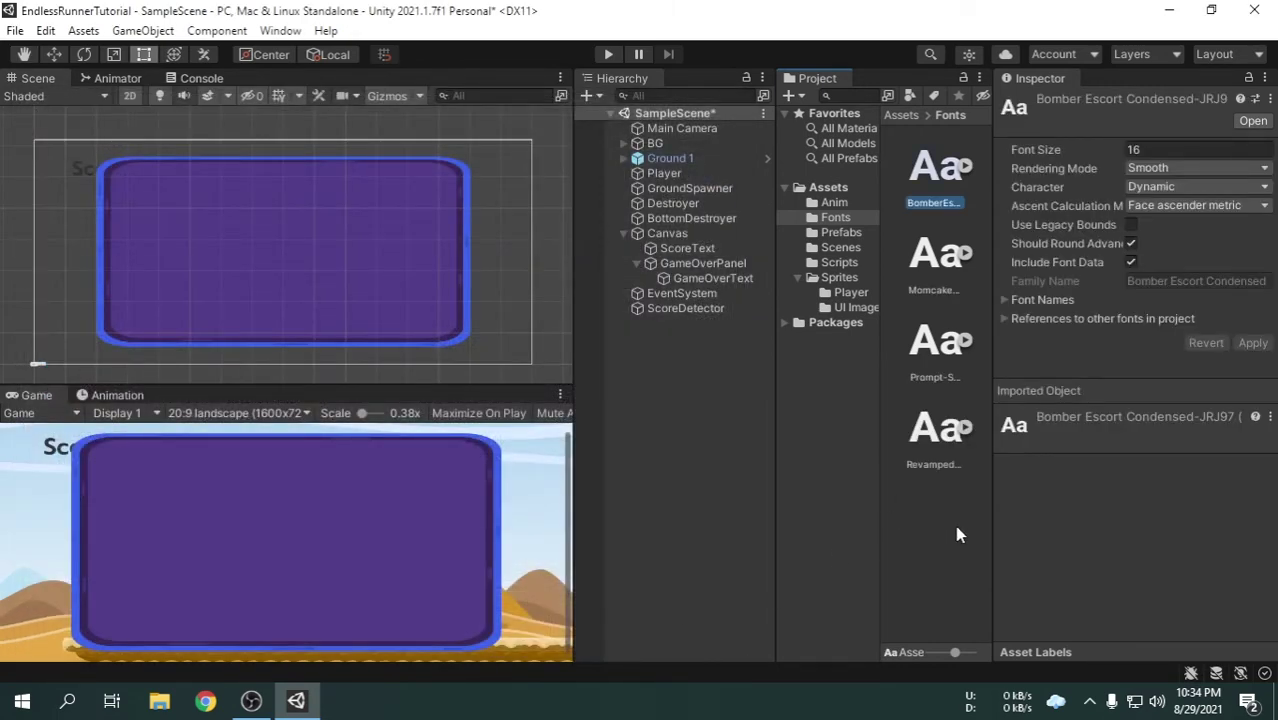
Set GameOverText's font to Revamped and enlarge its box so GAME OVER fits.
click(709, 279)
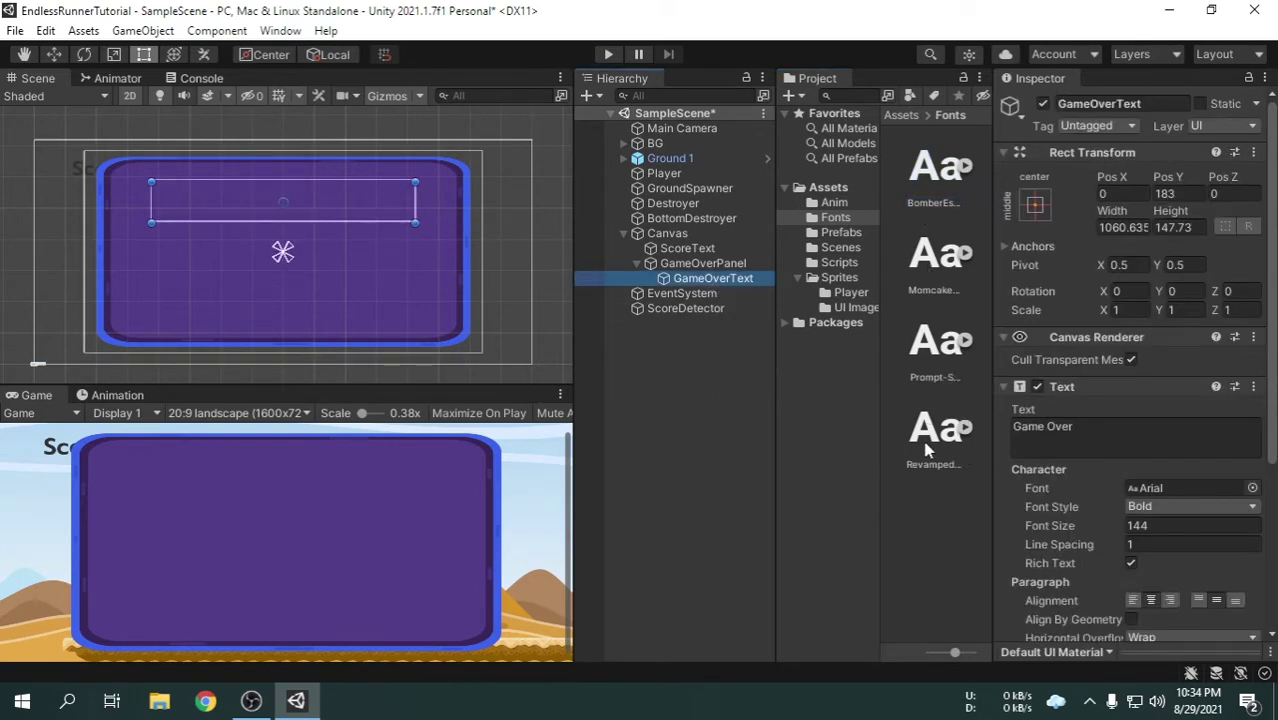
drag(926, 452, 1148, 505)
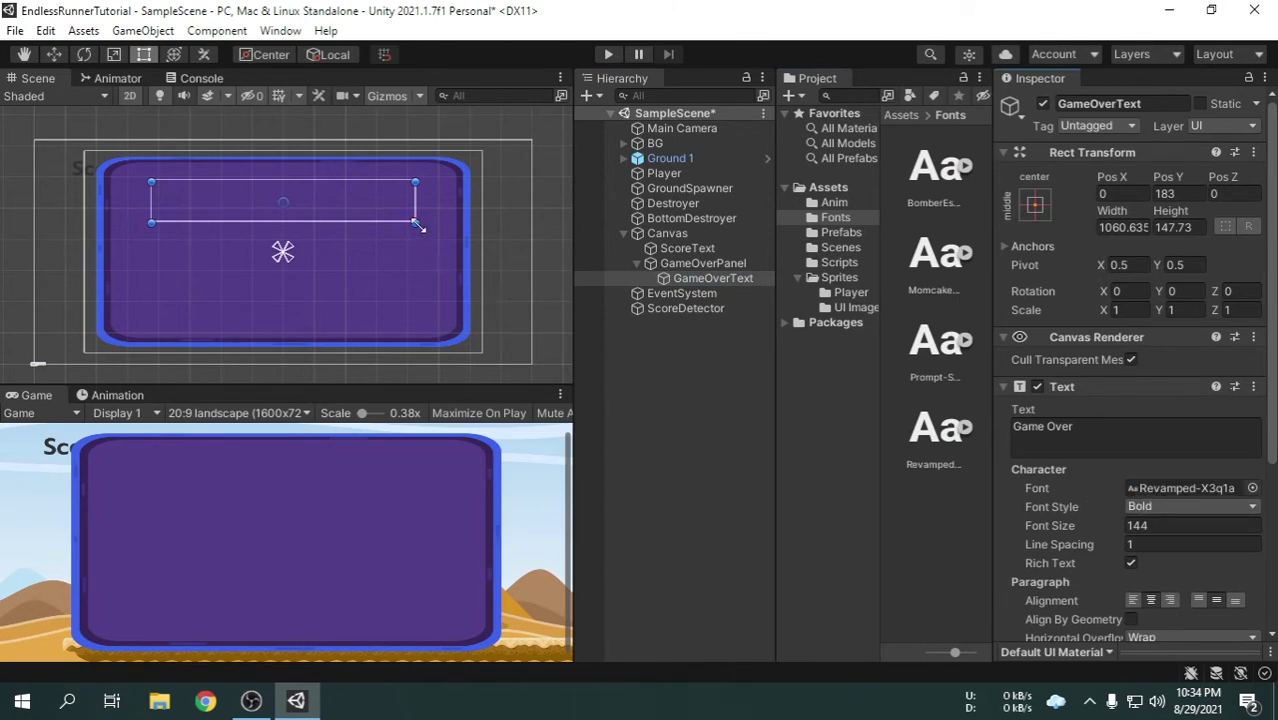
drag(416, 223, 458, 241)
drag(394, 212, 368, 219)
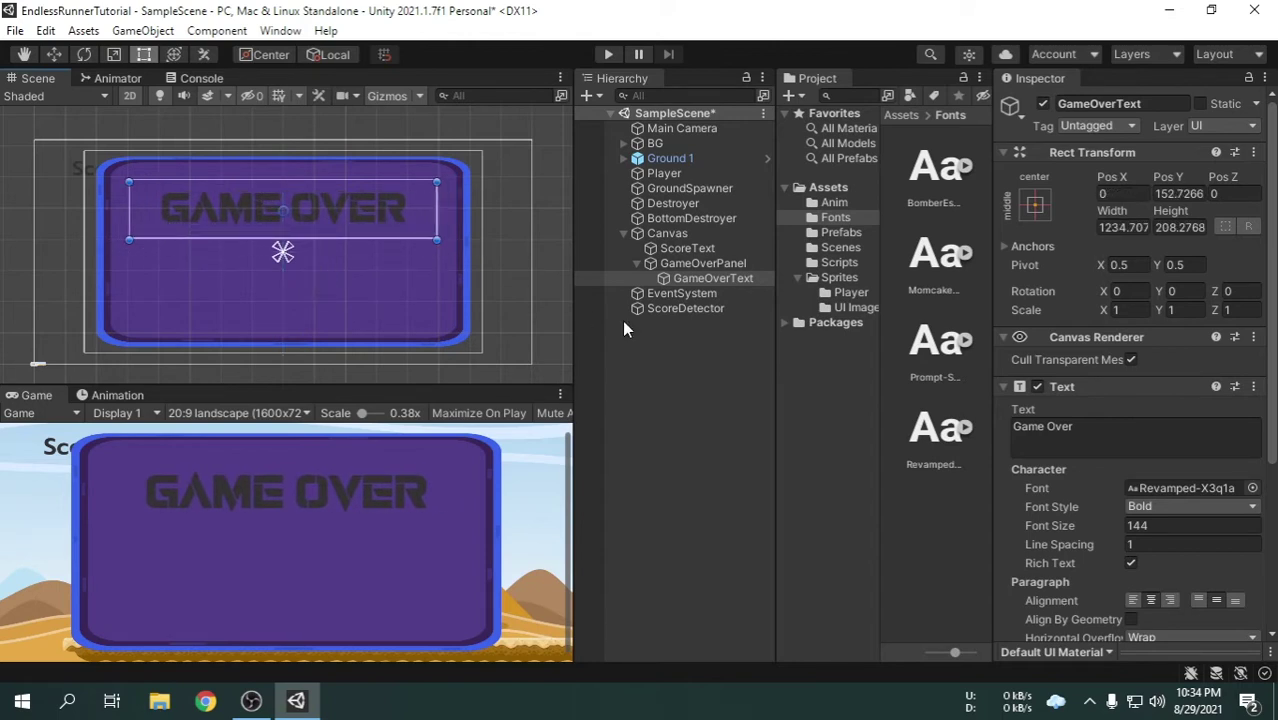
scroll(1046, 512, down, 5)
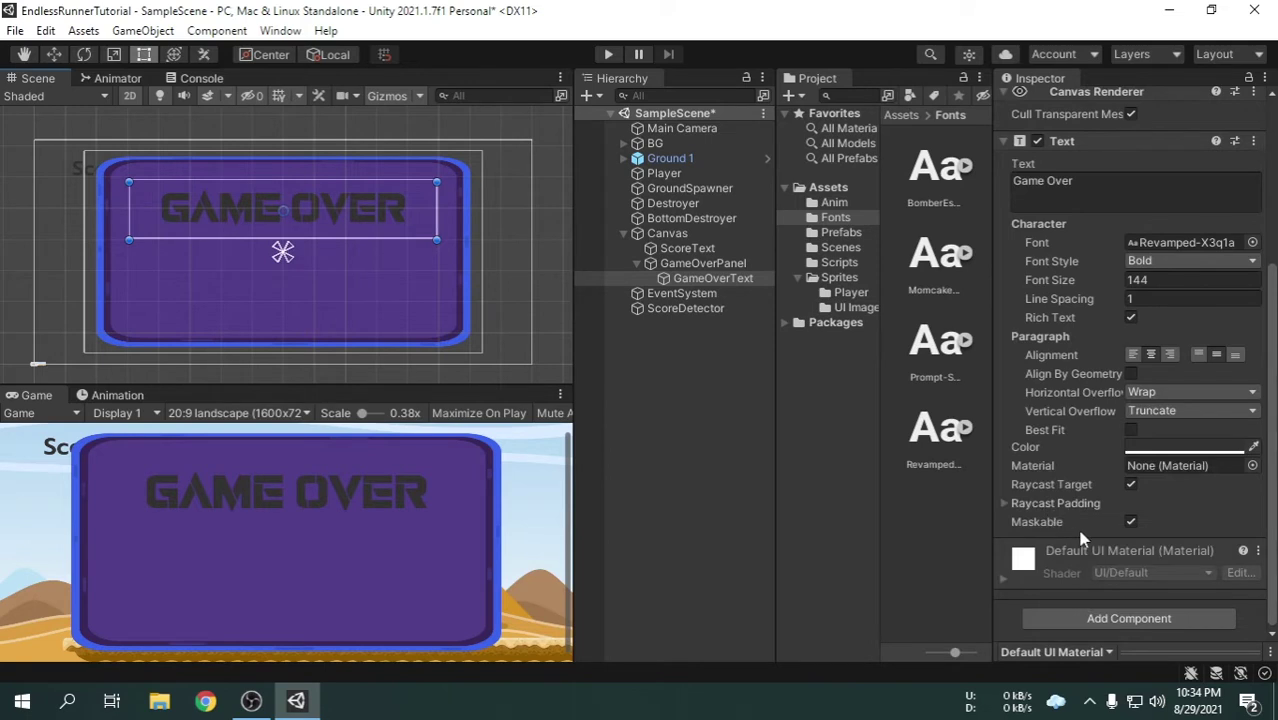
Colour the GAME OVER text pale pink (FFB1B1).
click(1175, 447)
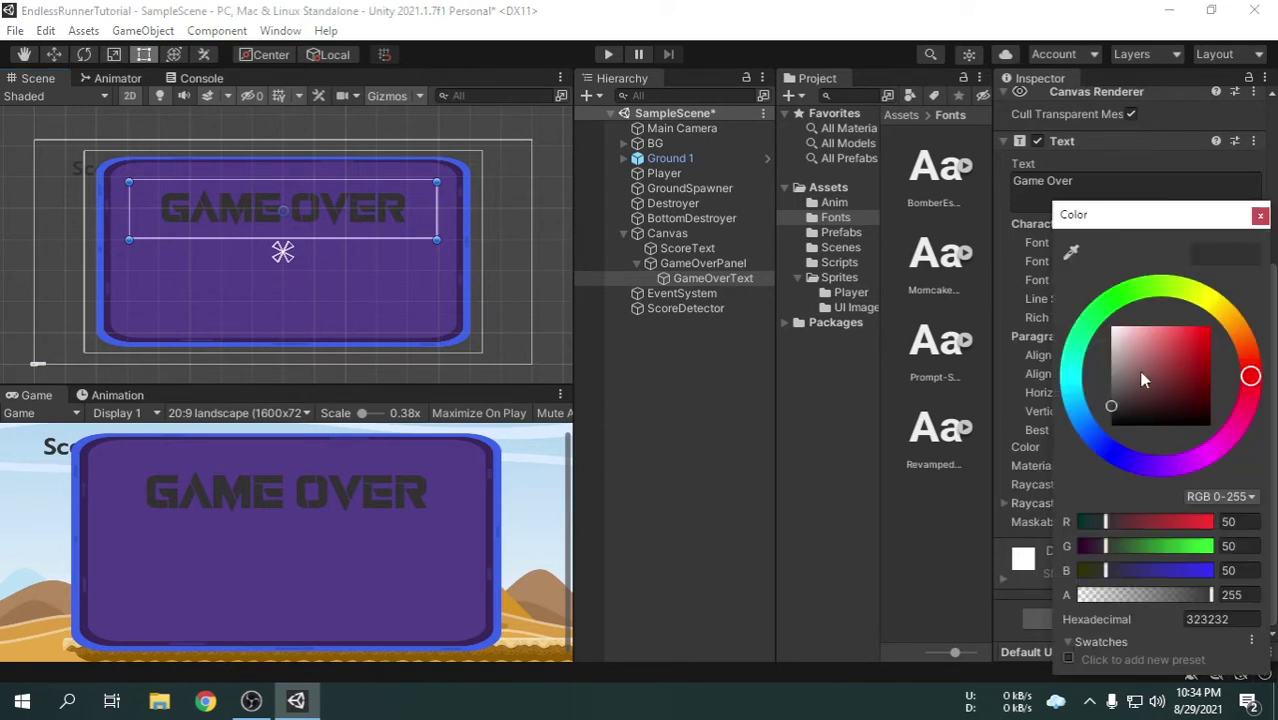
drag(1144, 378, 1111, 326)
mouse_move(1084, 280)
mouse_down()
mouse_move(1149, 276)
mouse_move(1128, 328)
mouse_up()
click(1260, 217)
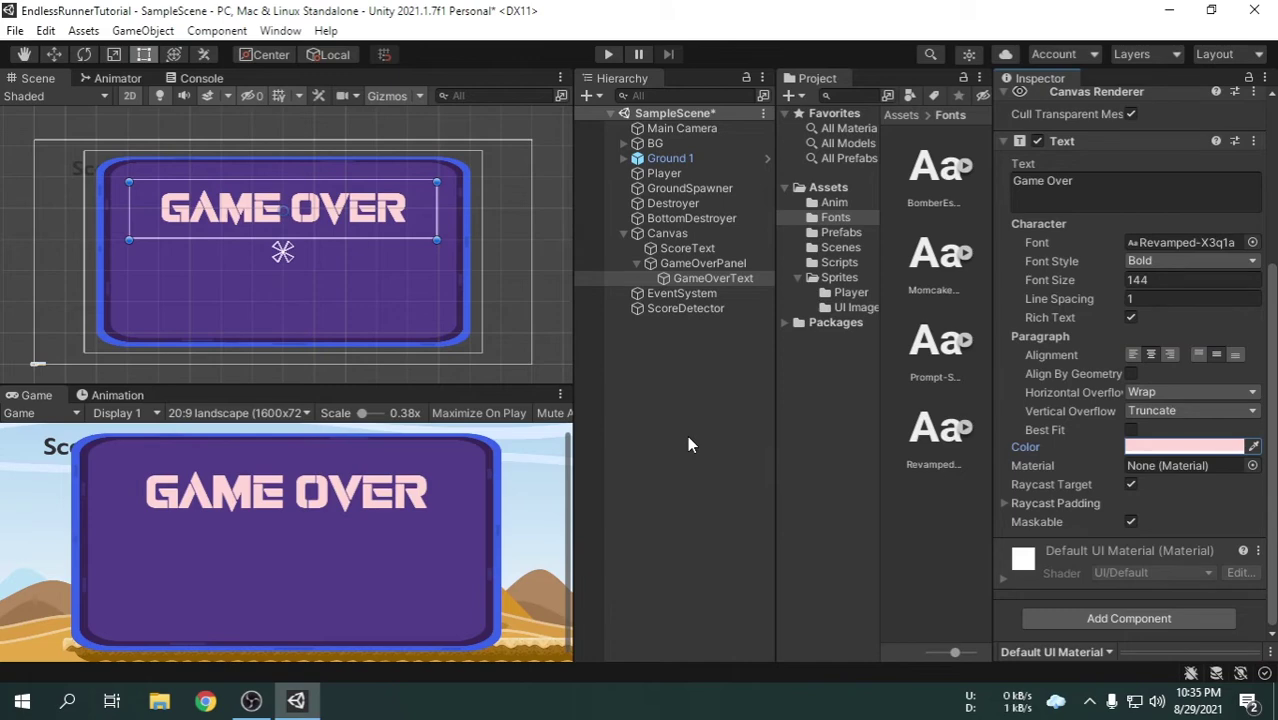
click(675, 349)
Add a UI Text child named ScoreText under GameOverPanel.
right_click(693, 265)
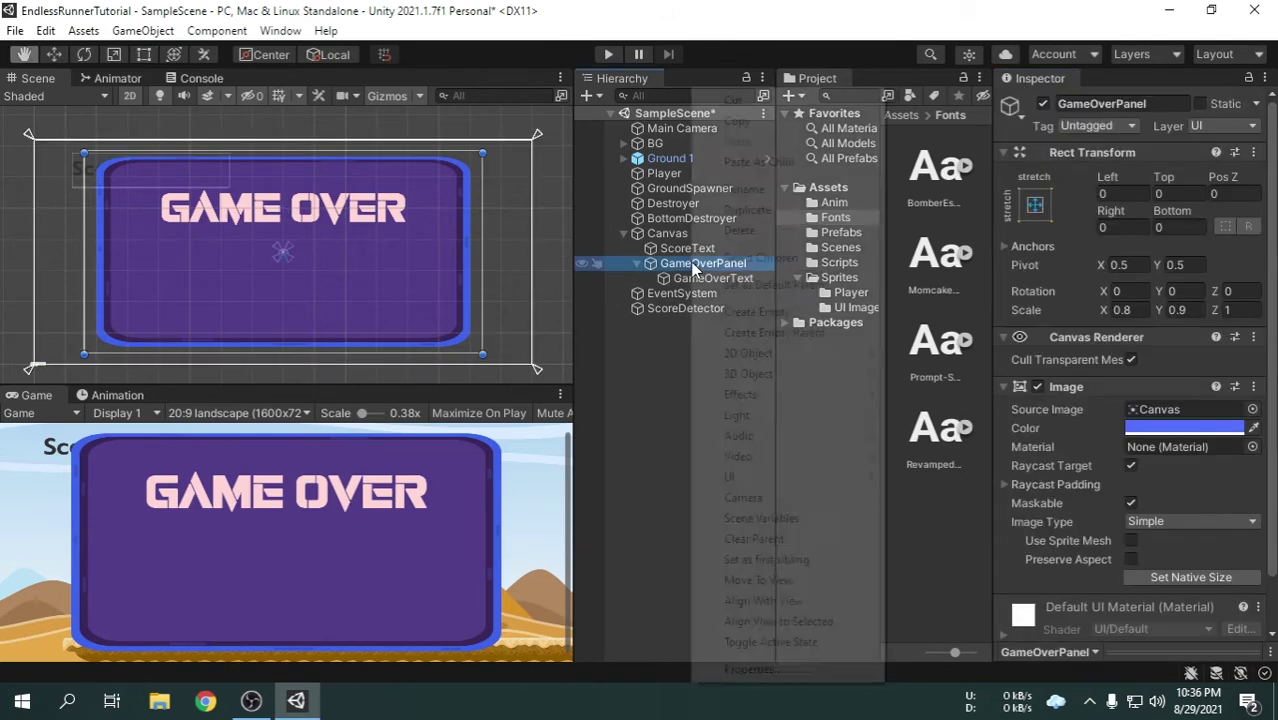
mouse_move(779, 484)
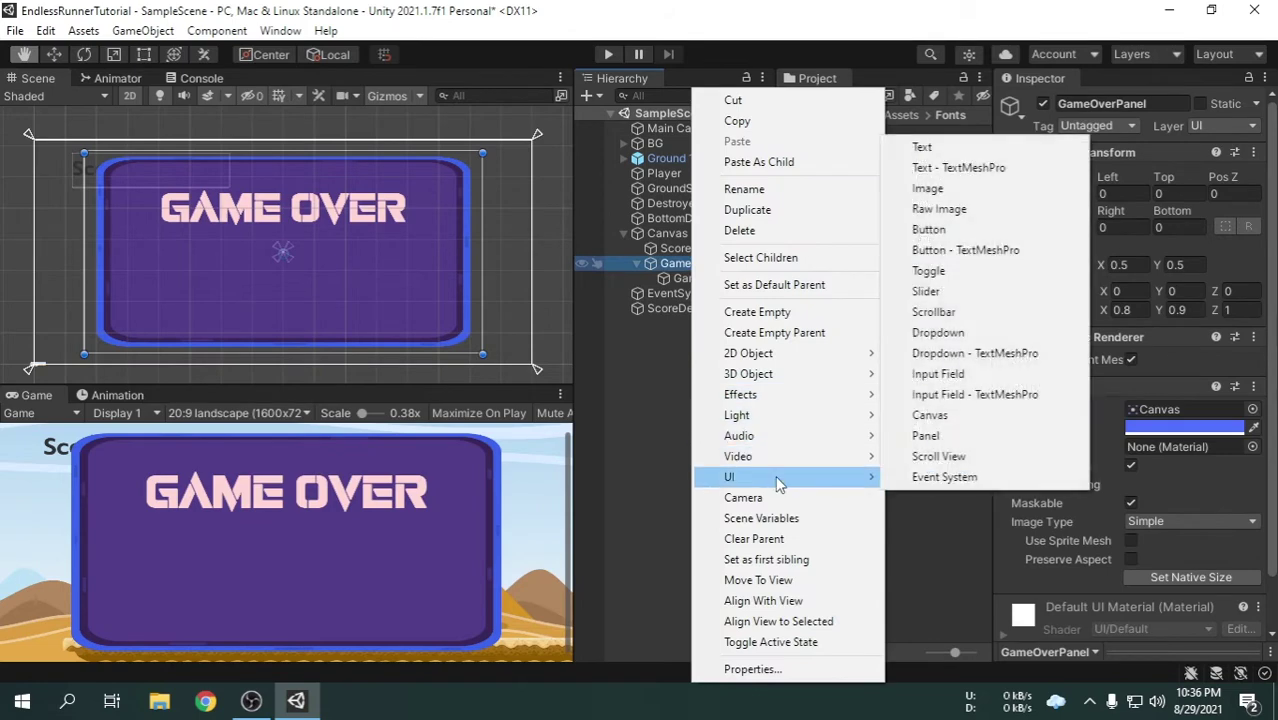
click(925, 146)
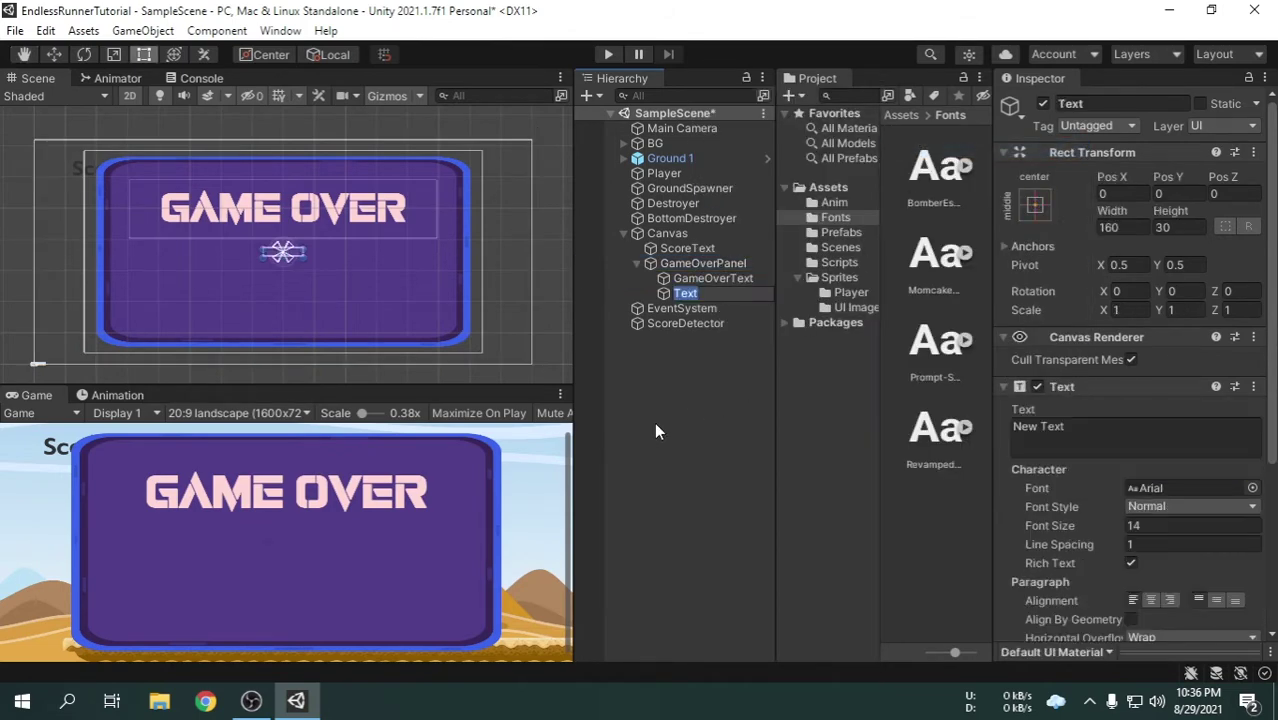
text(ScoreText)
key(Return)
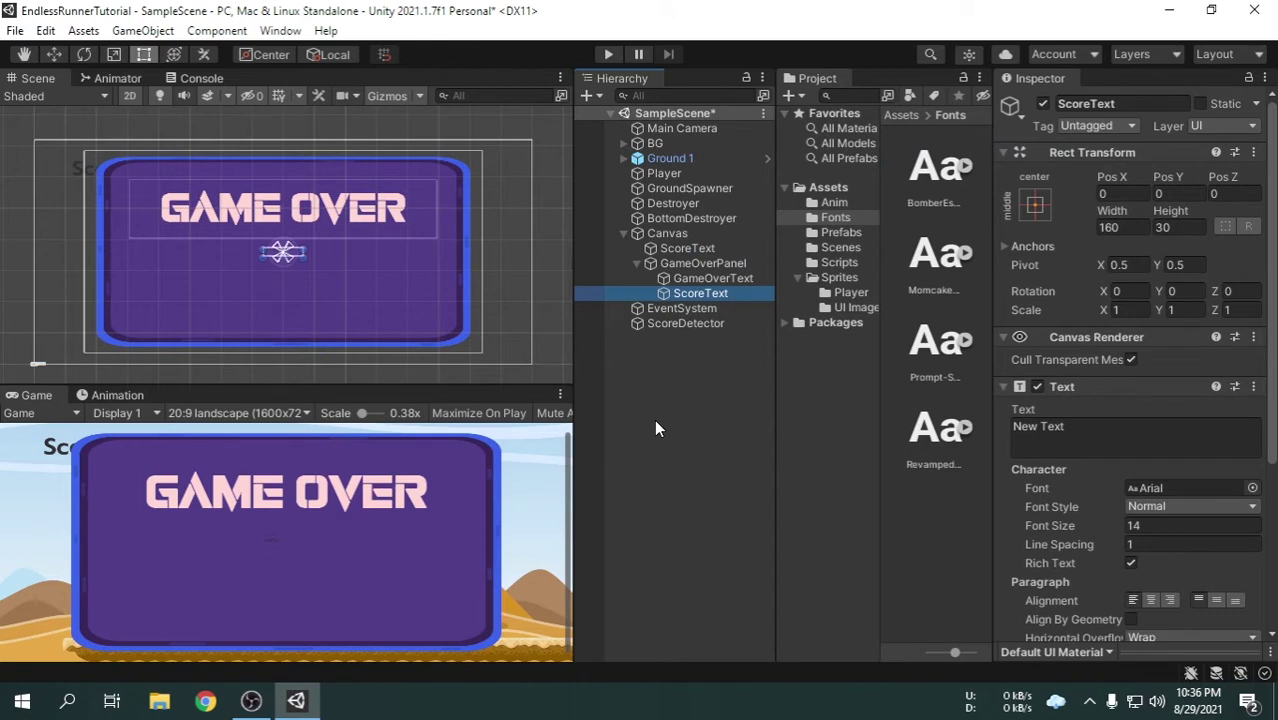
Make ScoreText read 'Score : 25' and widen its text box.
click(1101, 422)
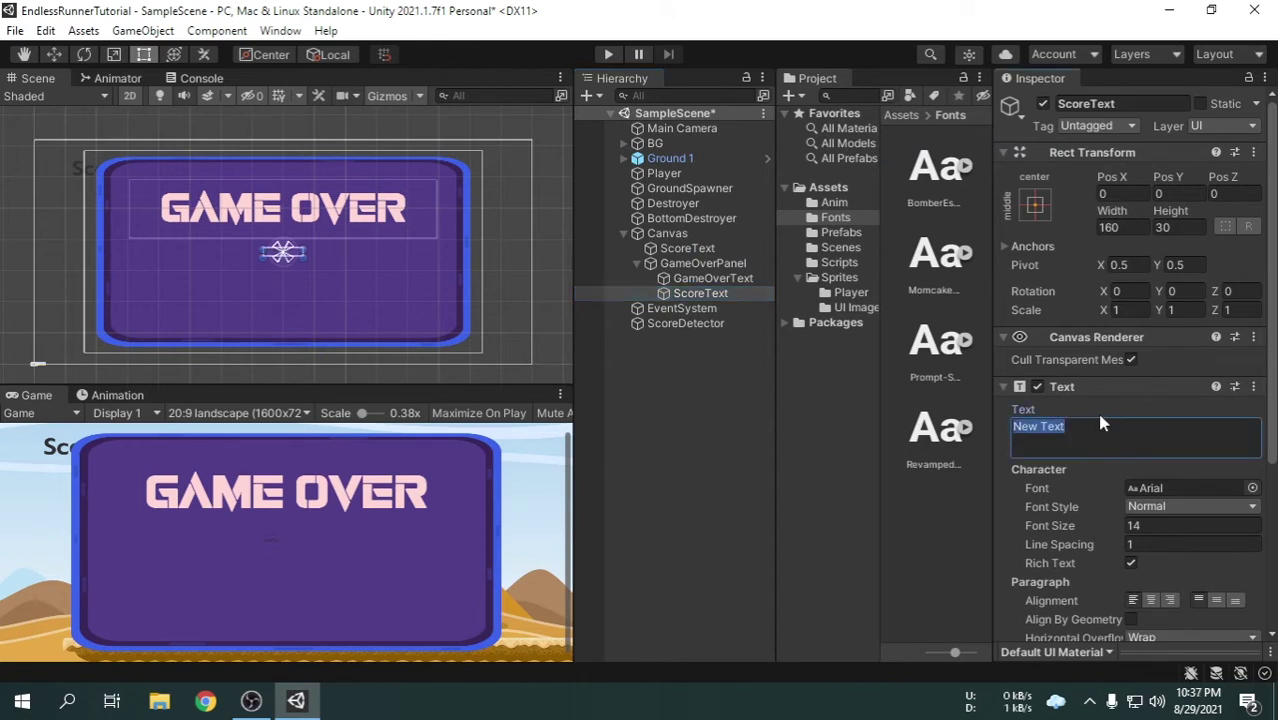
text(Score : 25)
drag(301, 258, 328, 263)
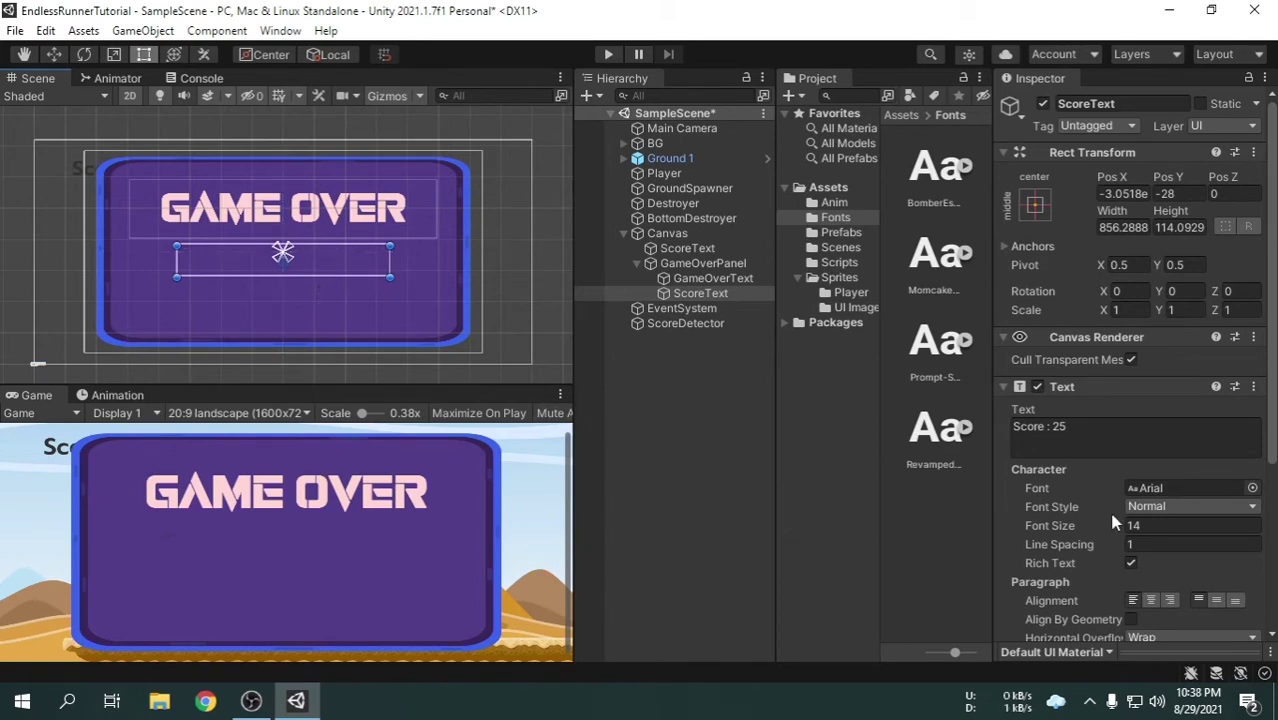
Make the score text bold at font size 80, centred horizontally and vertically.
click(1150, 507)
click(1168, 548)
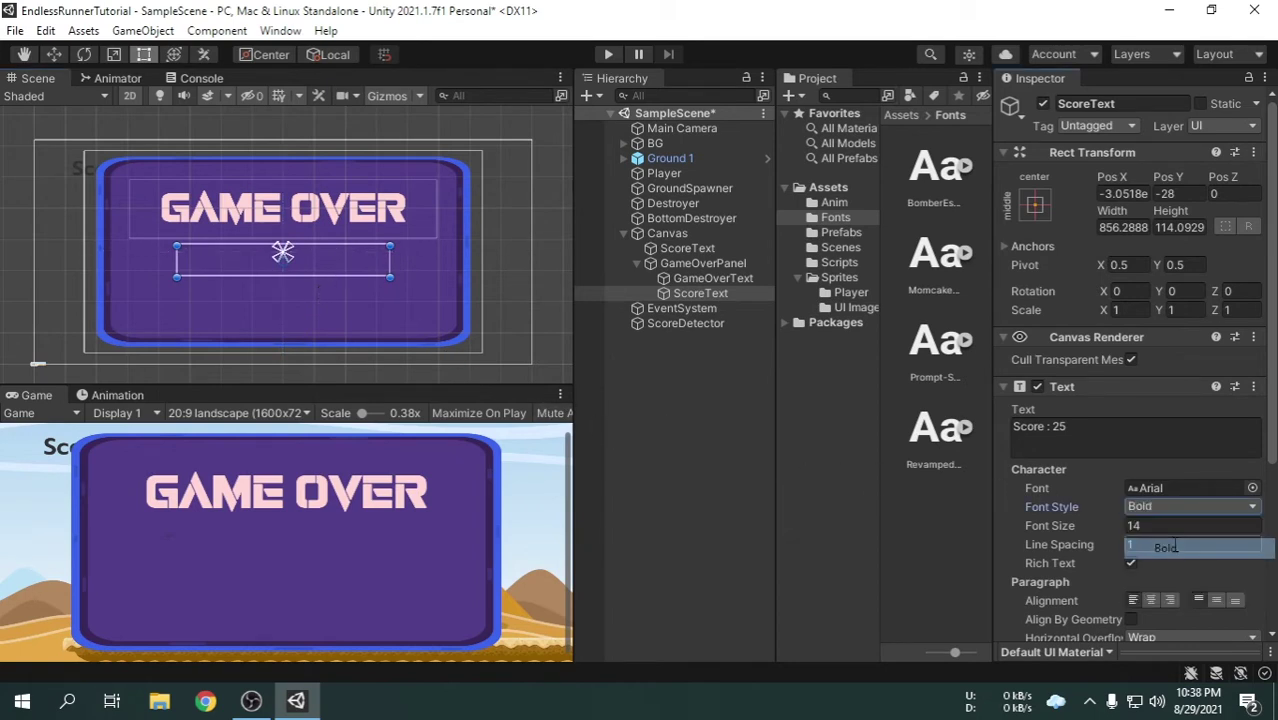
drag(1114, 528, 1183, 530)
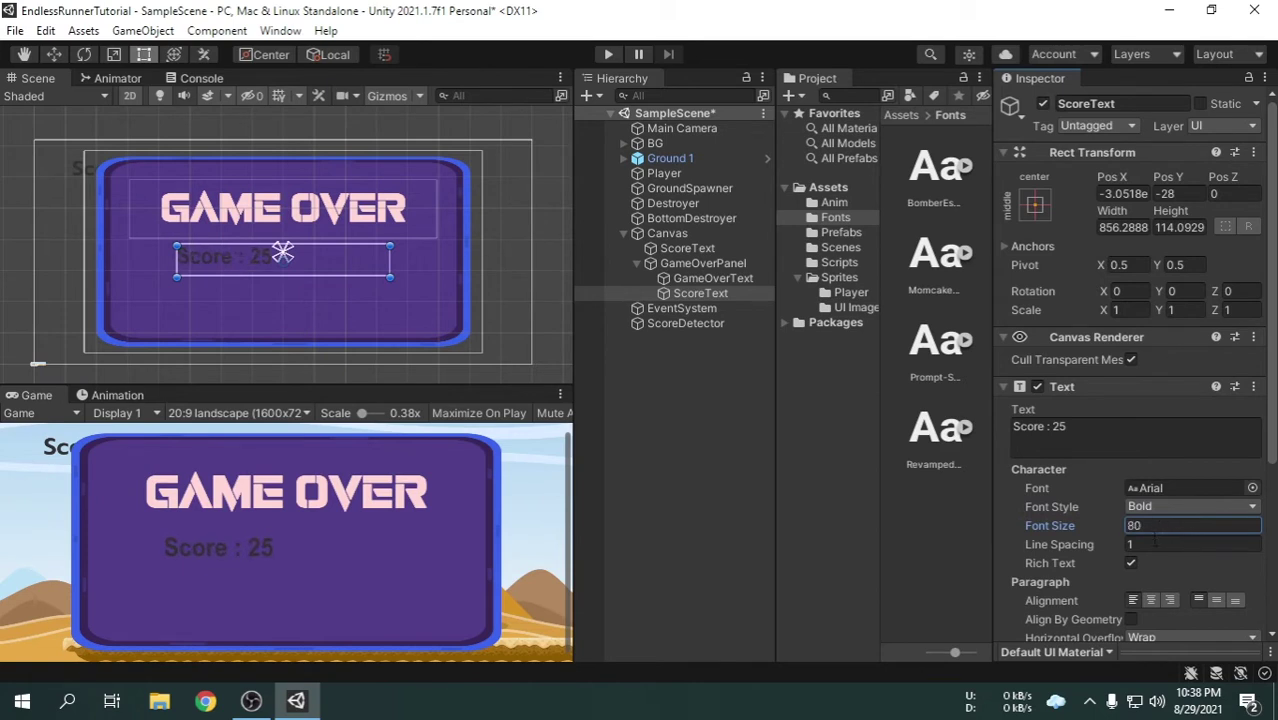
click(1151, 600)
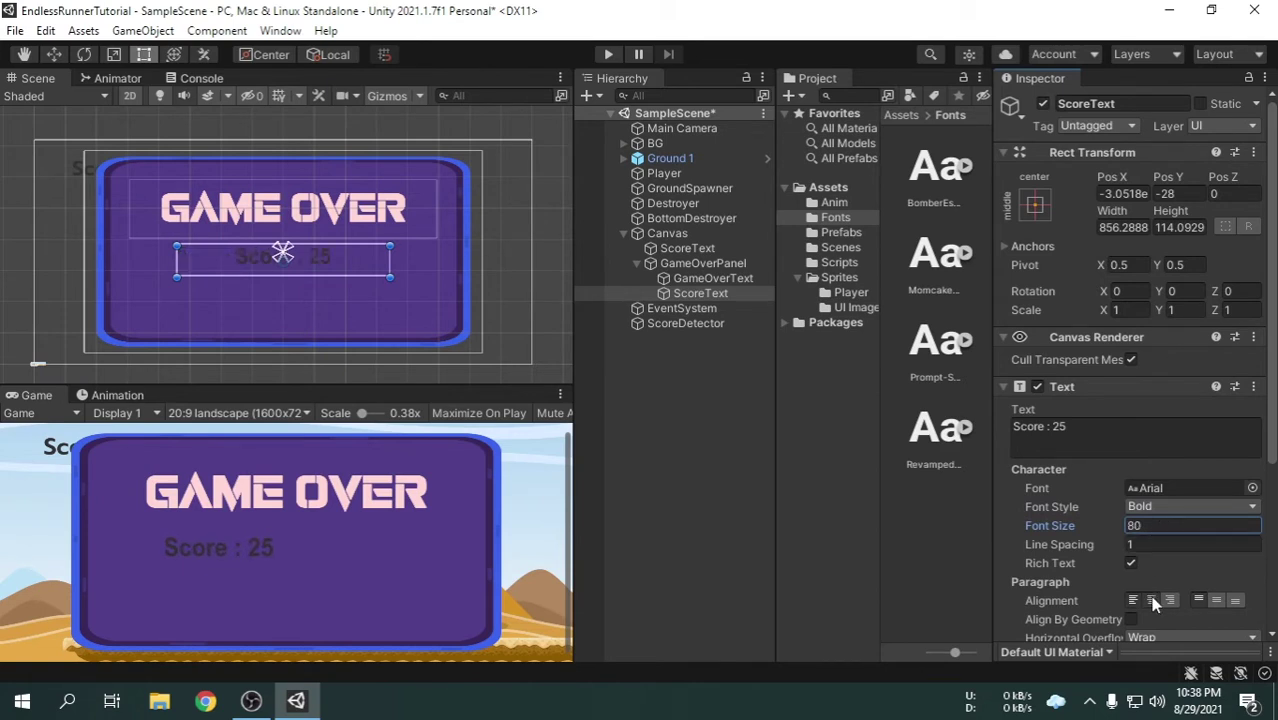
click(1218, 600)
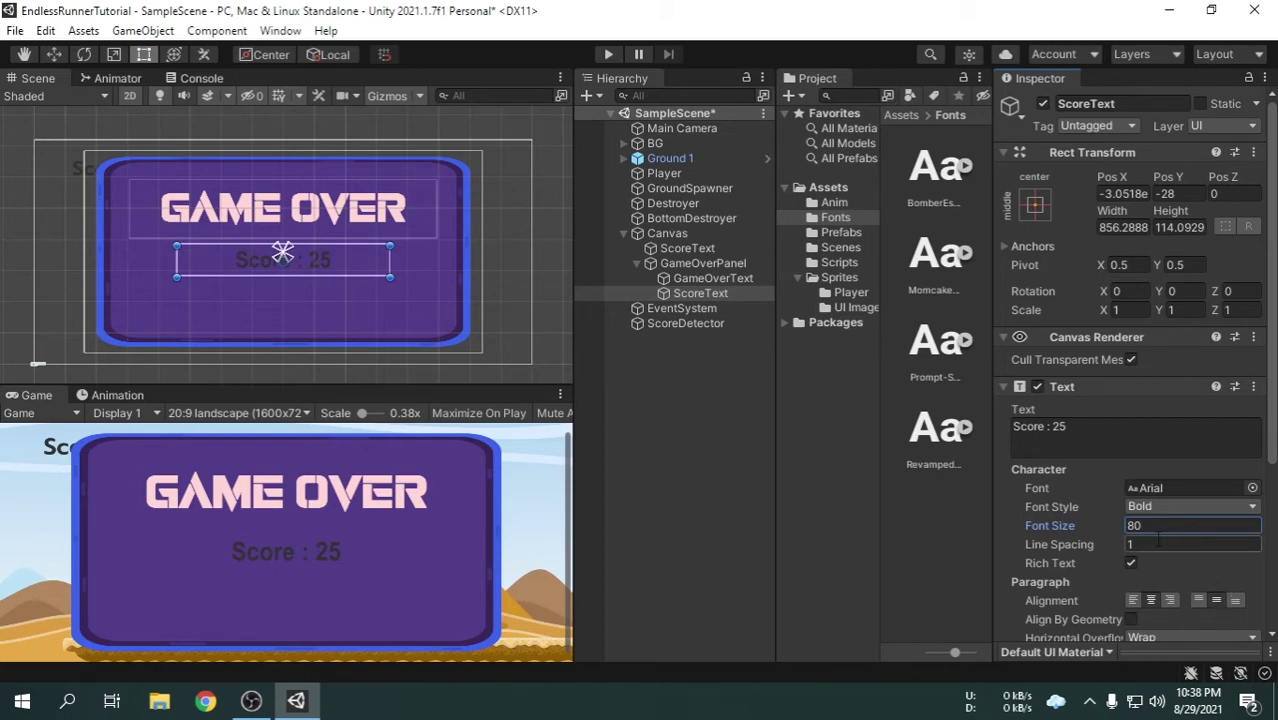
Colour the score text bright green (20FF00) and apply the Momcake font.
scroll(1157, 538, down, 5)
click(1176, 449)
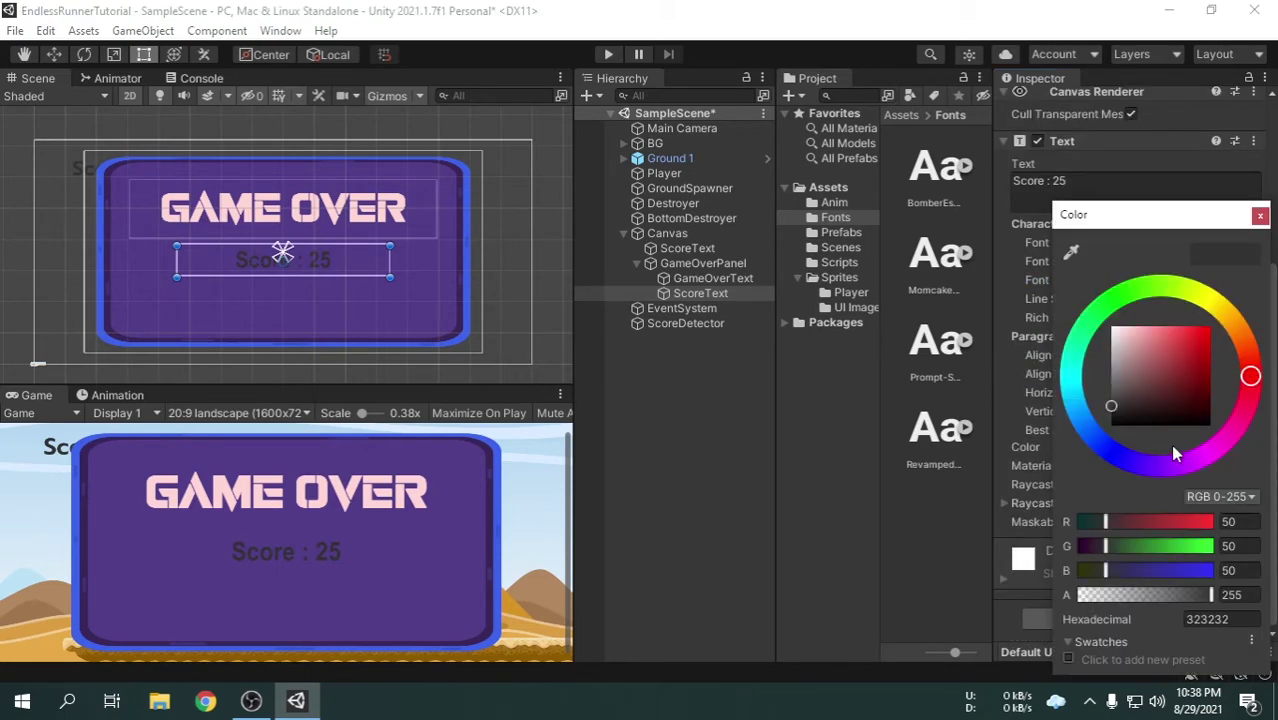
click(1126, 293)
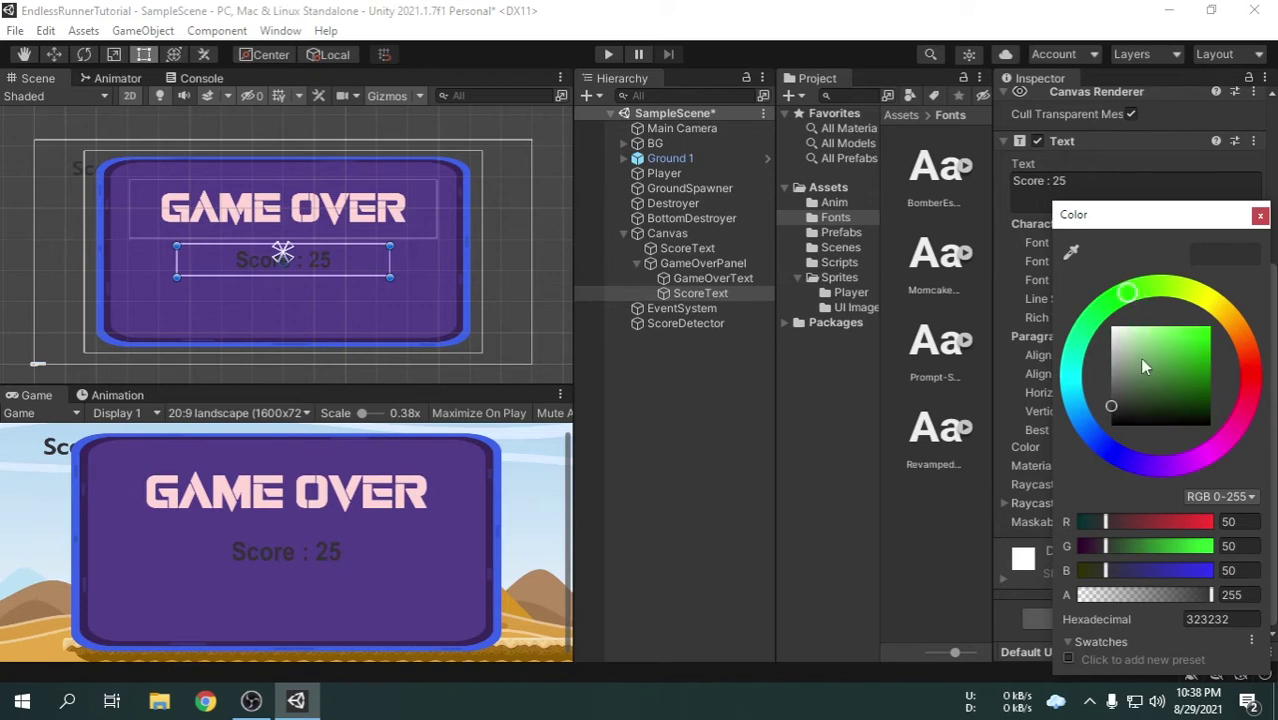
mouse_move(1139, 357)
mouse_down()
mouse_move(1170, 360)
mouse_move(1240, 320)
mouse_up()
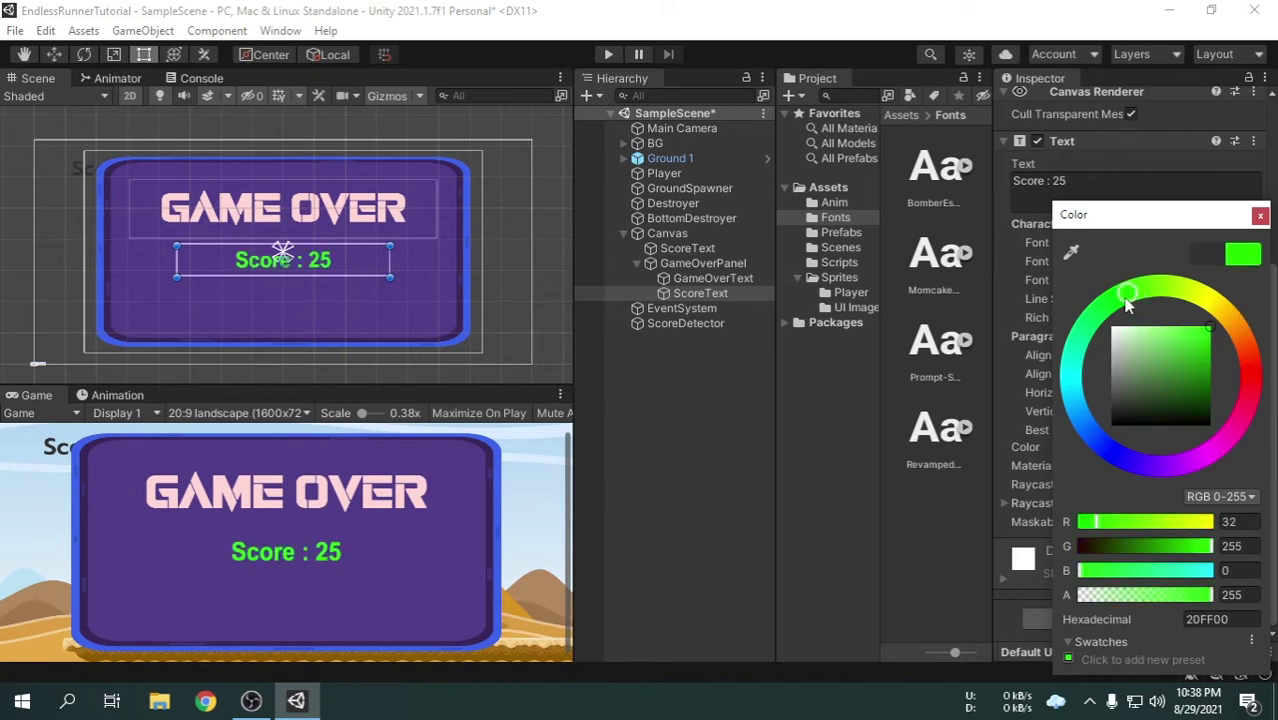
click(1260, 217)
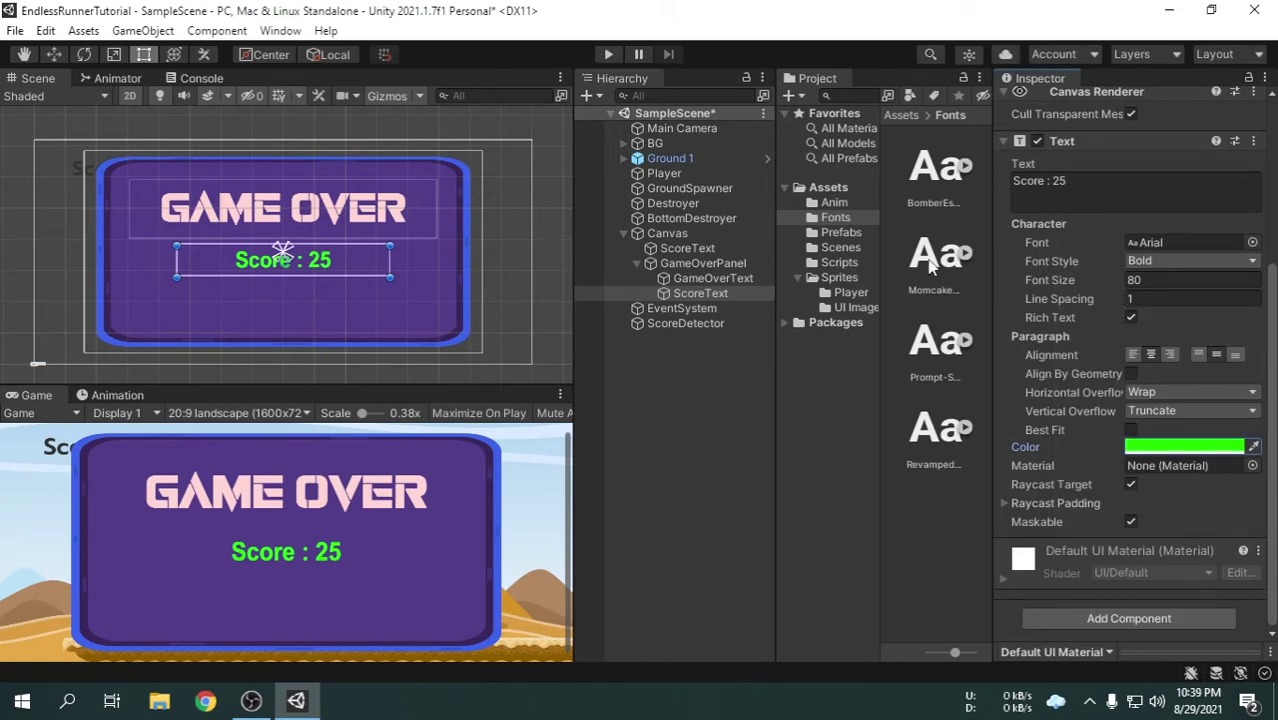
drag(935, 262, 1172, 242)
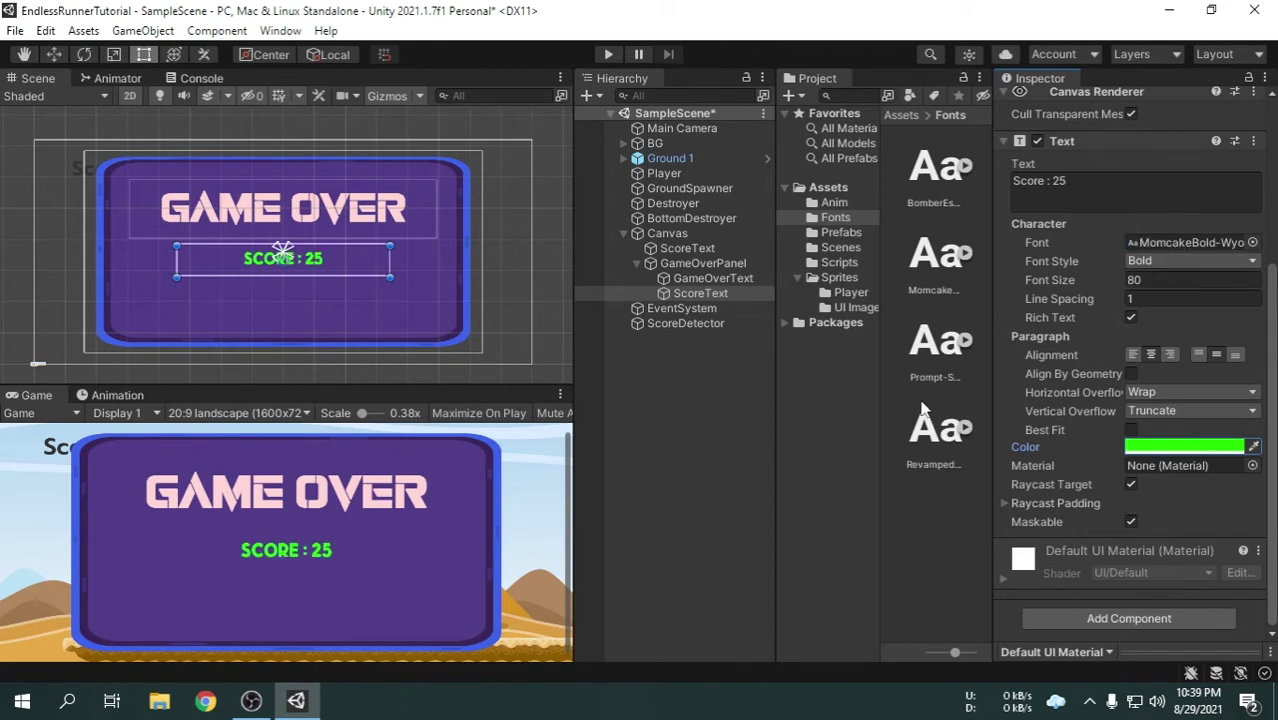
Raise the GAME OVER title and place the score label just below it, at Pos Y 21.815.
scroll(1055, 504, up, 5)
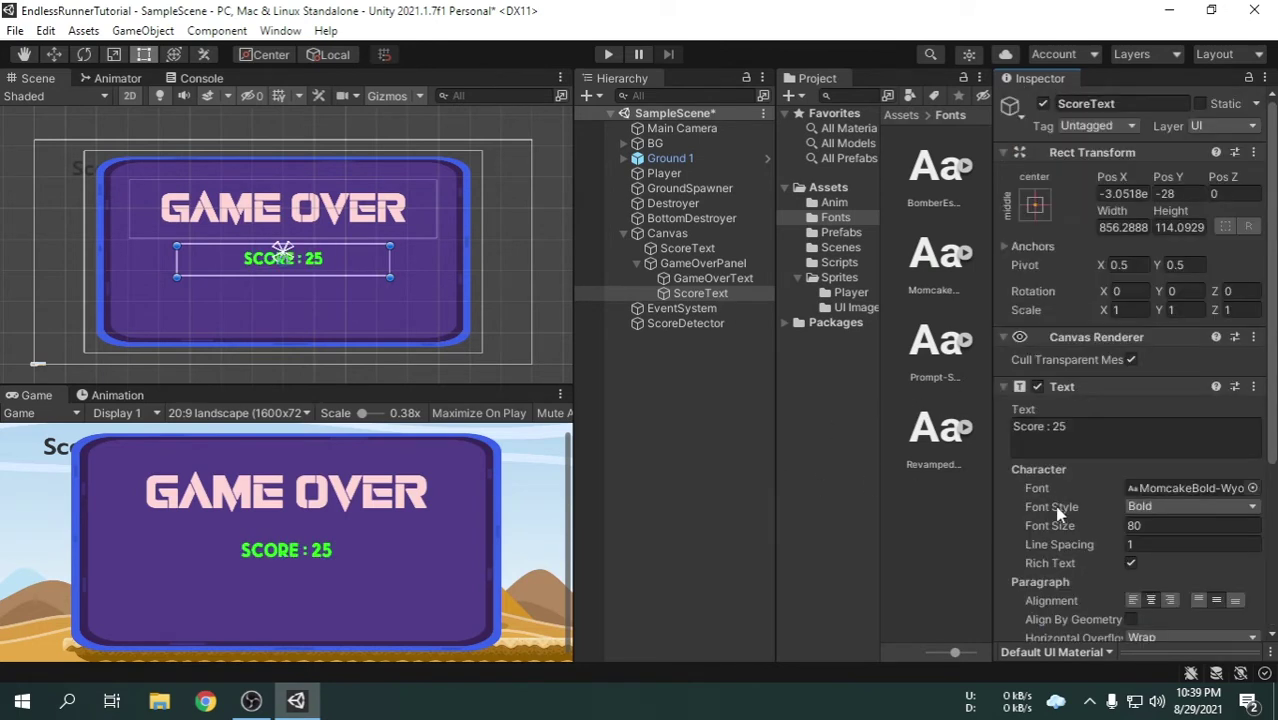
drag(319, 265, 319, 259)
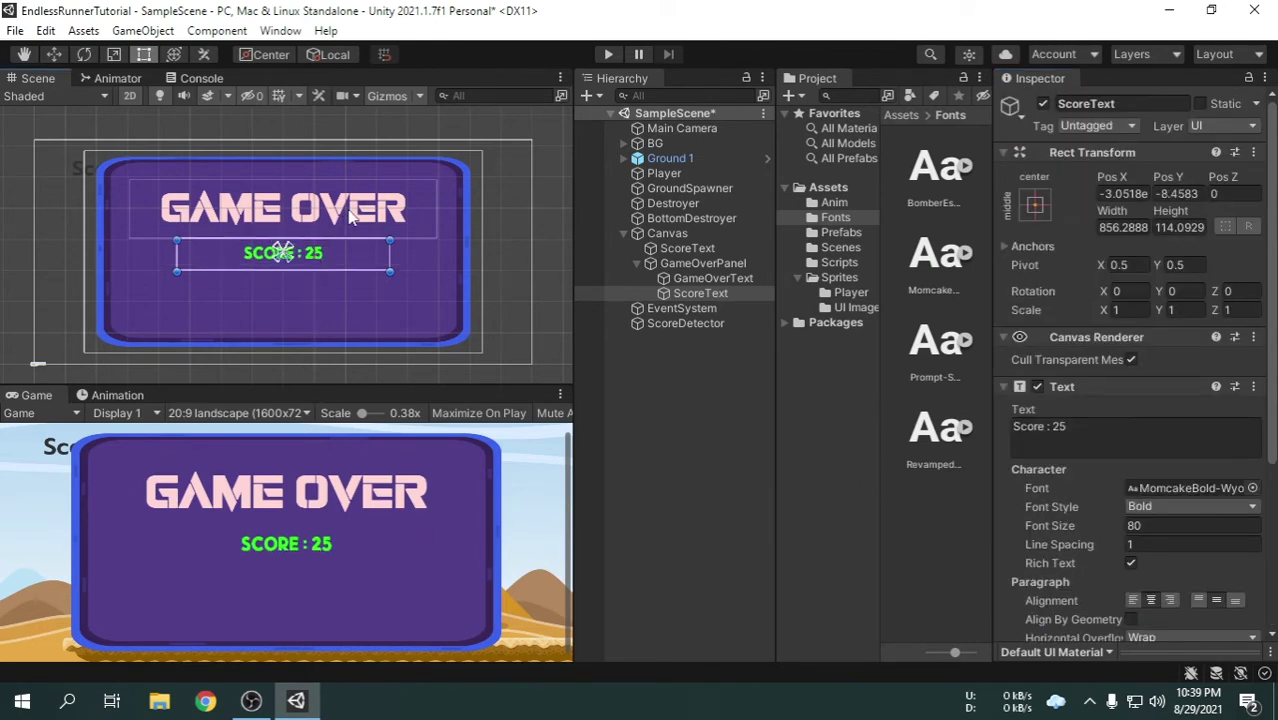
click(350, 220)
drag(370, 223, 369, 208)
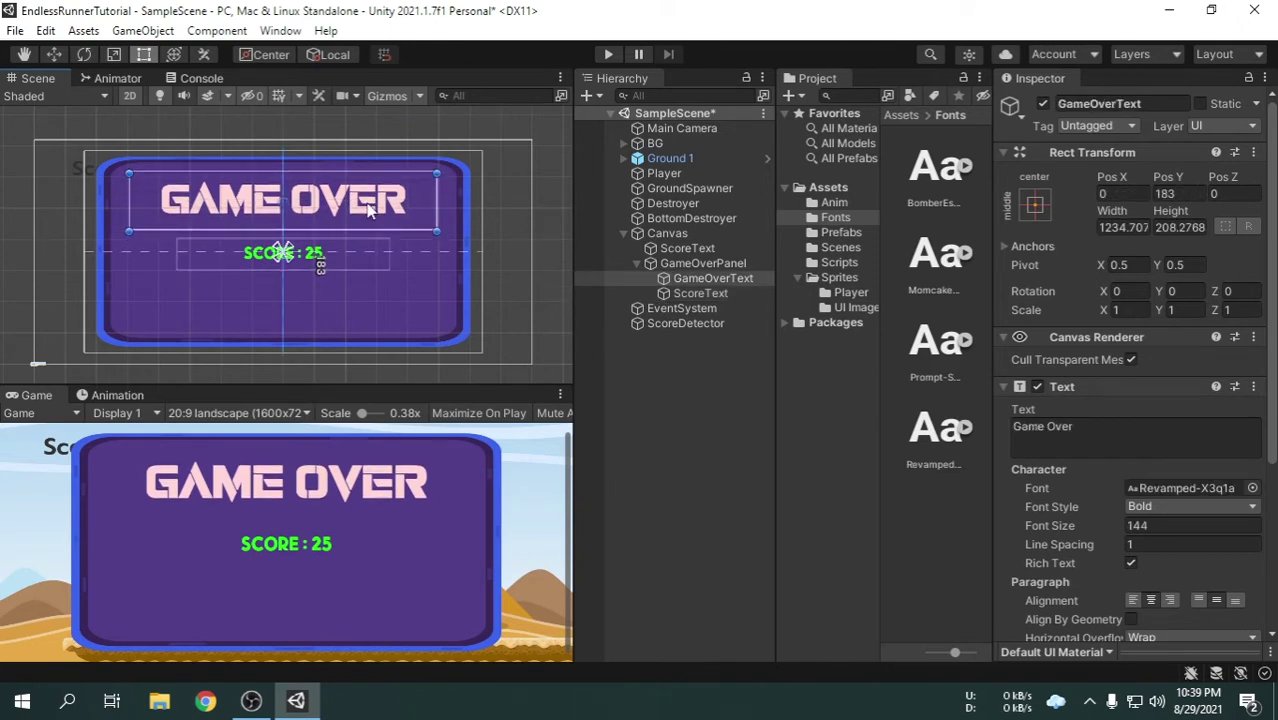
click(320, 257)
drag(320, 257, 320, 246)
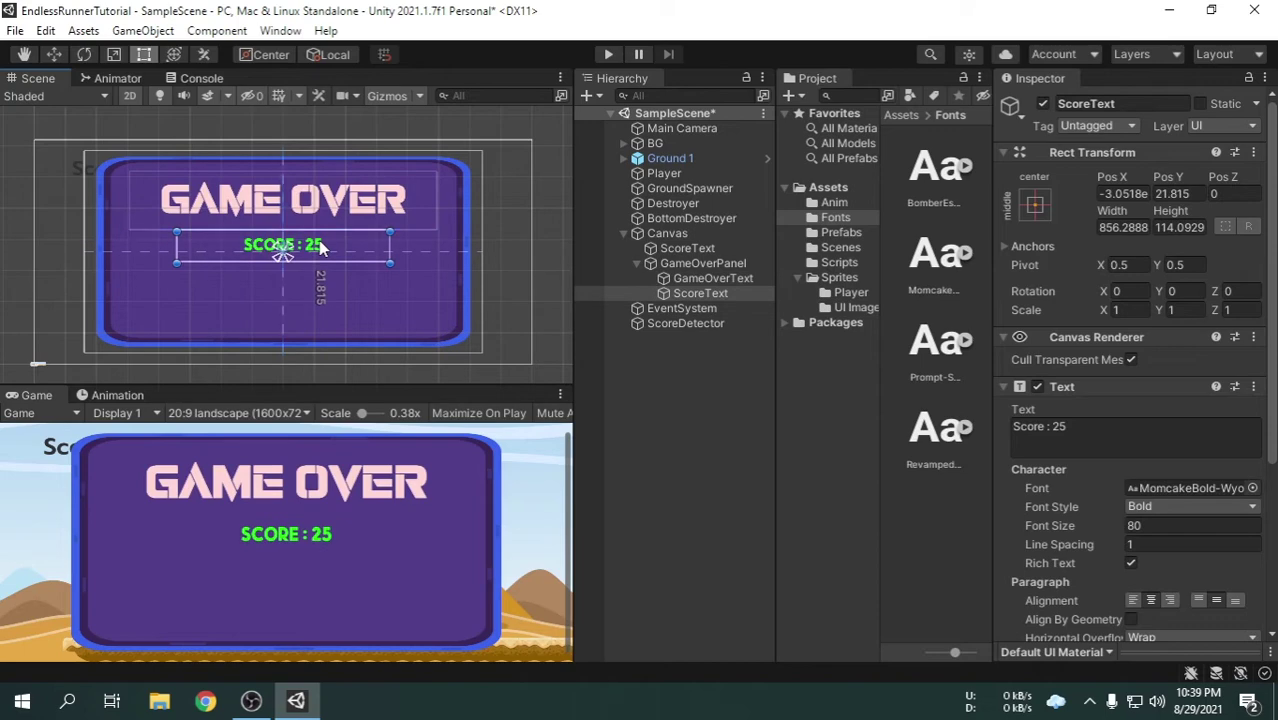
click(690, 443)
click(695, 293)
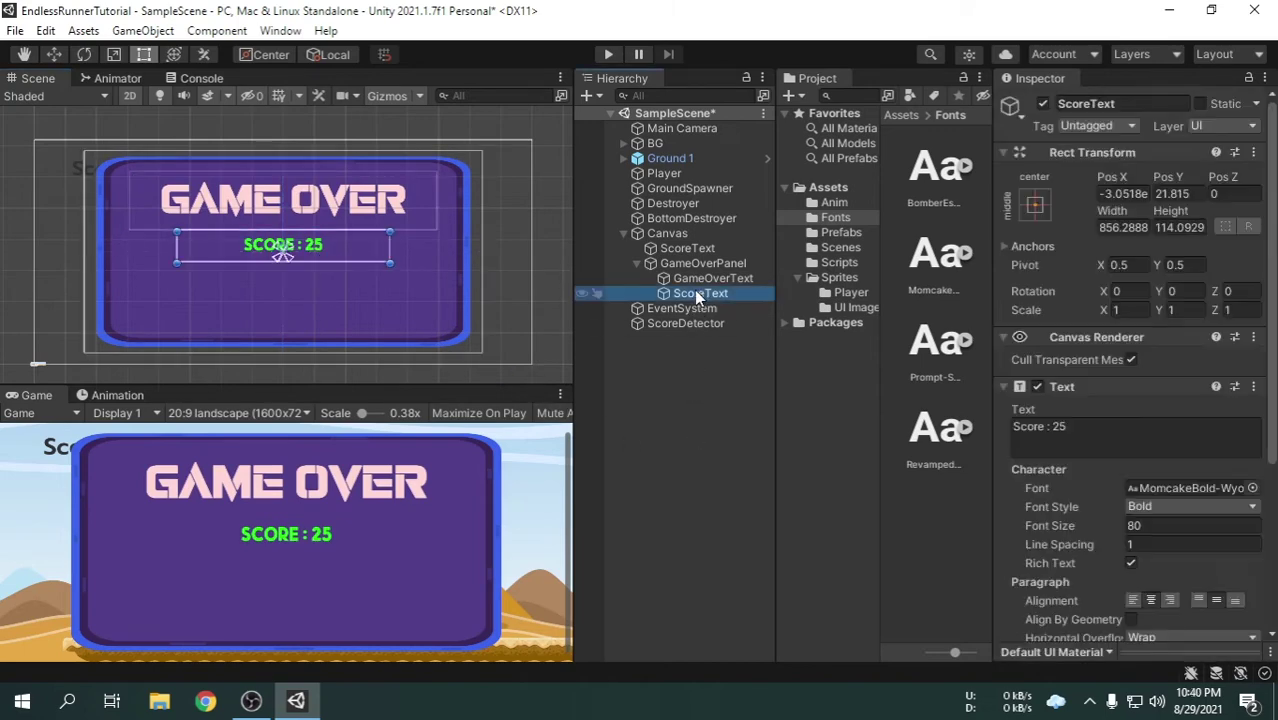
Duplicate ScoreText as HighScoreText and move it below the score label.
right_click(697, 293)
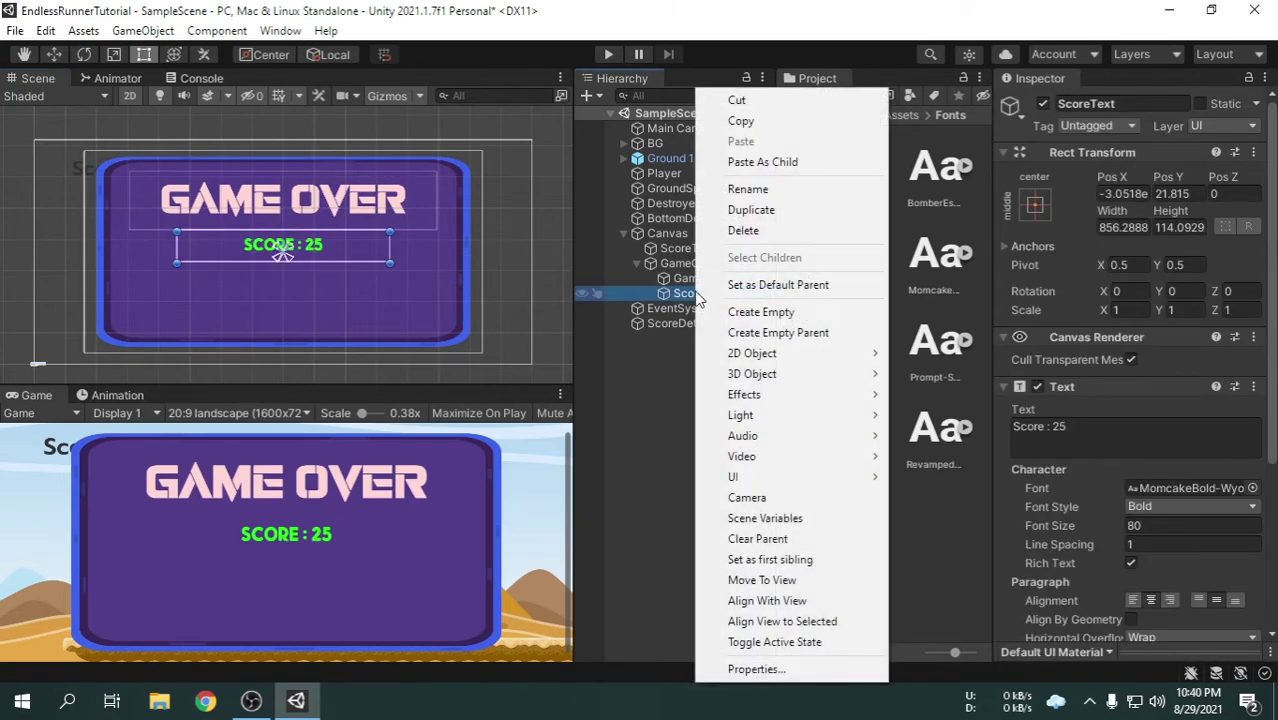
click(799, 211)
click(748, 308)
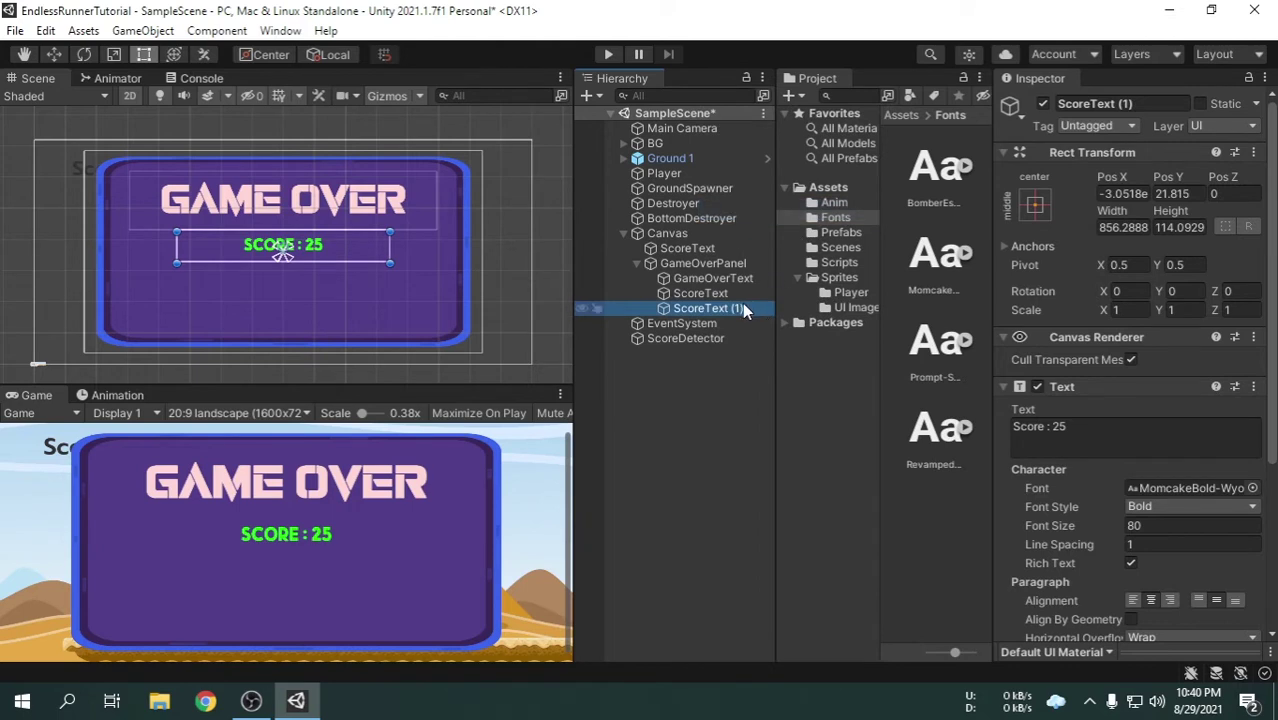
text(H)
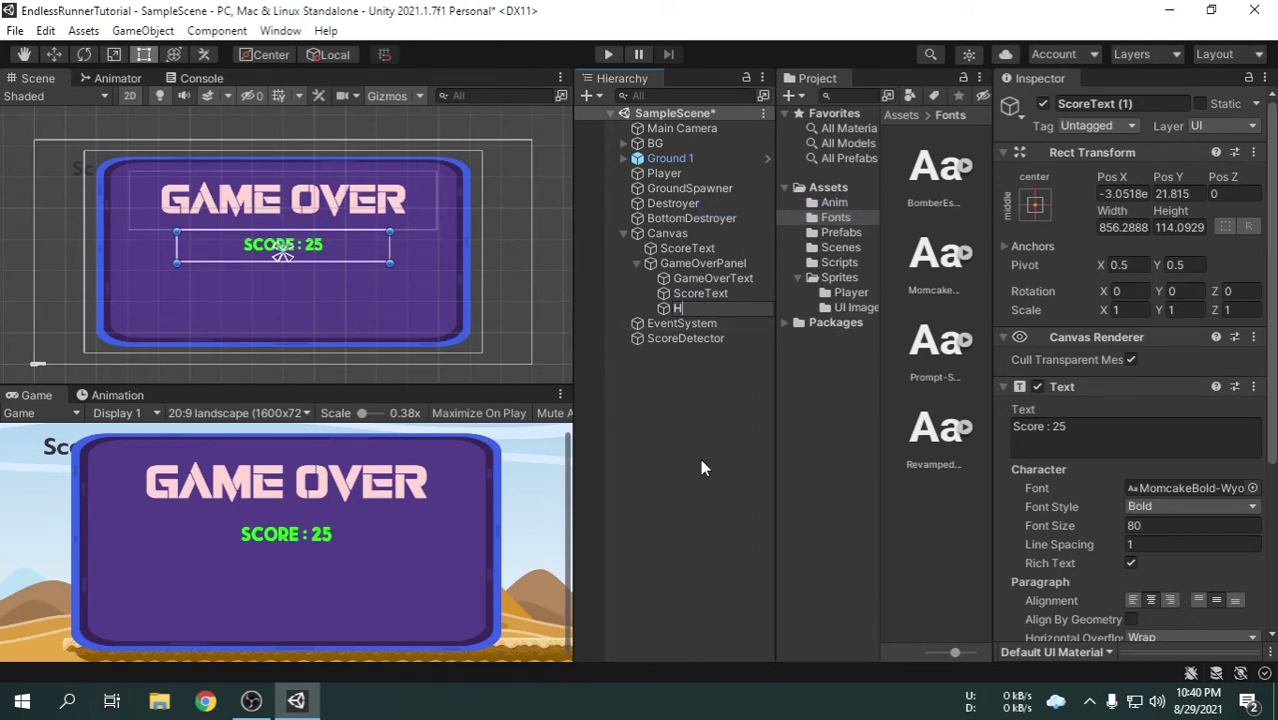
text(ighScoreText)
key(Return)
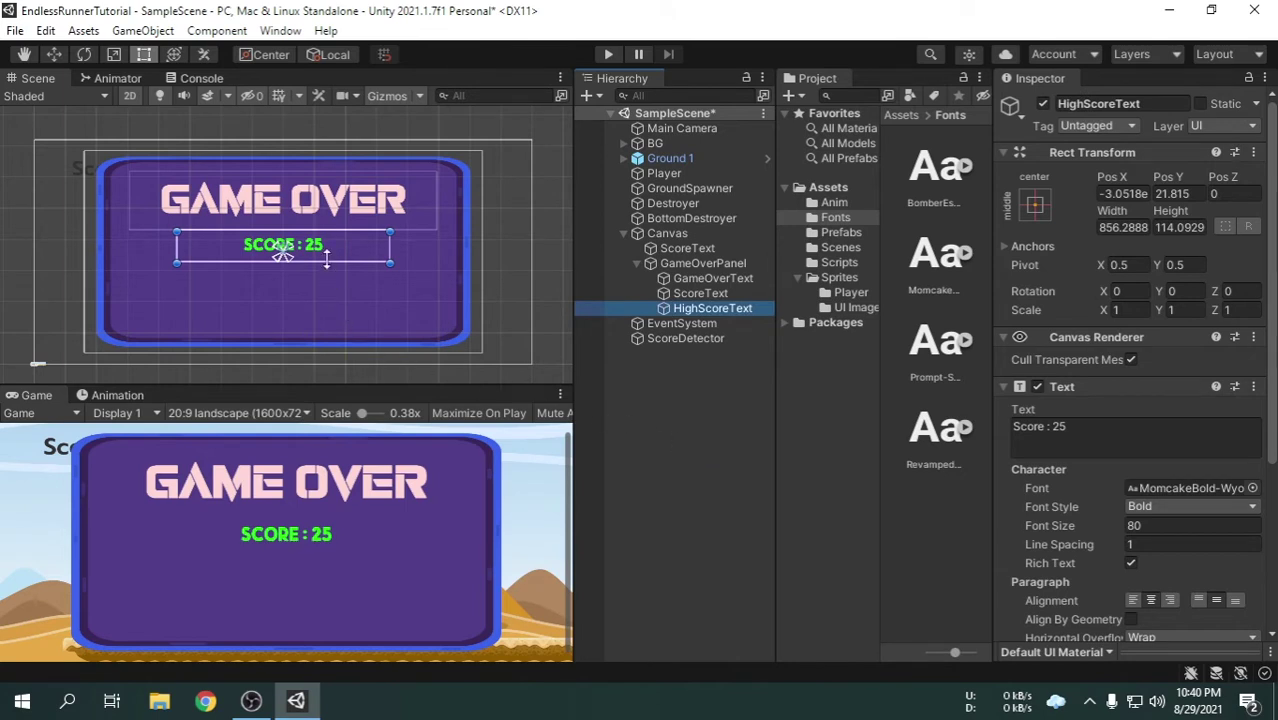
mouse_move(327, 258)
mouse_down()
mouse_move(332, 301)
mouse_move(321, 280)
mouse_up()
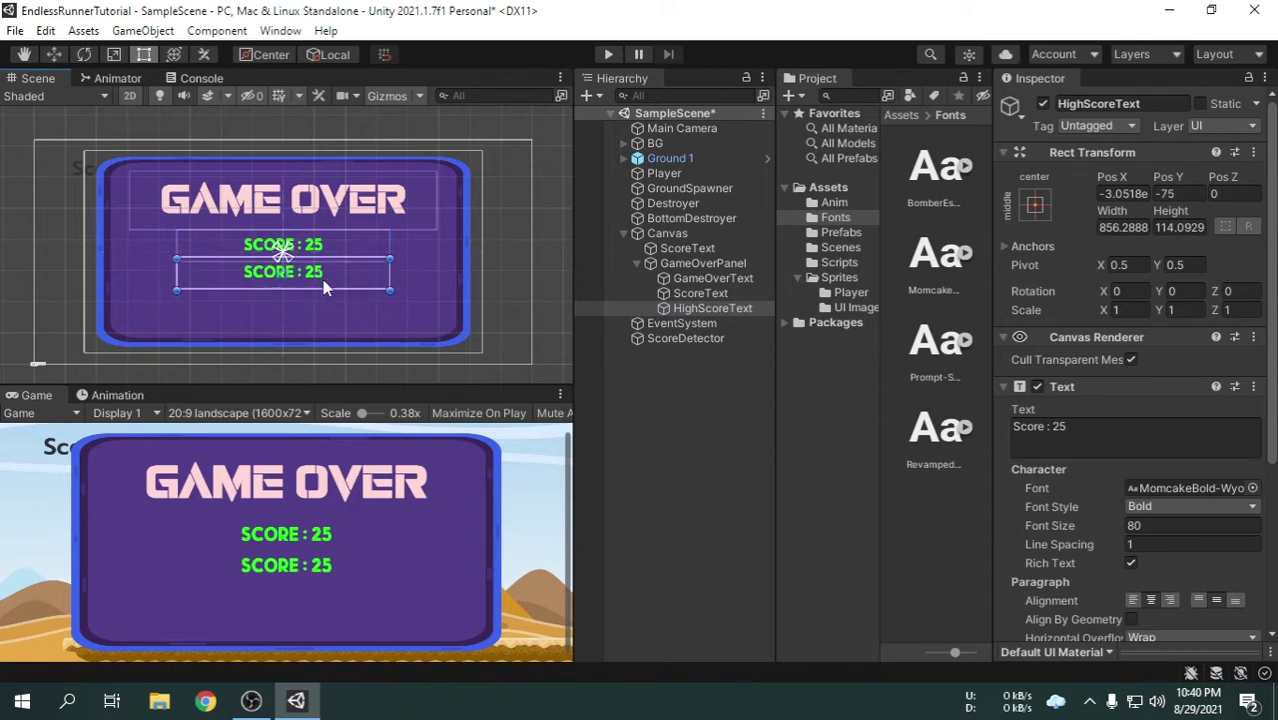
Make the label read 'High Score : 25' at size 67 in orange (FF8300).
click(1020, 455)
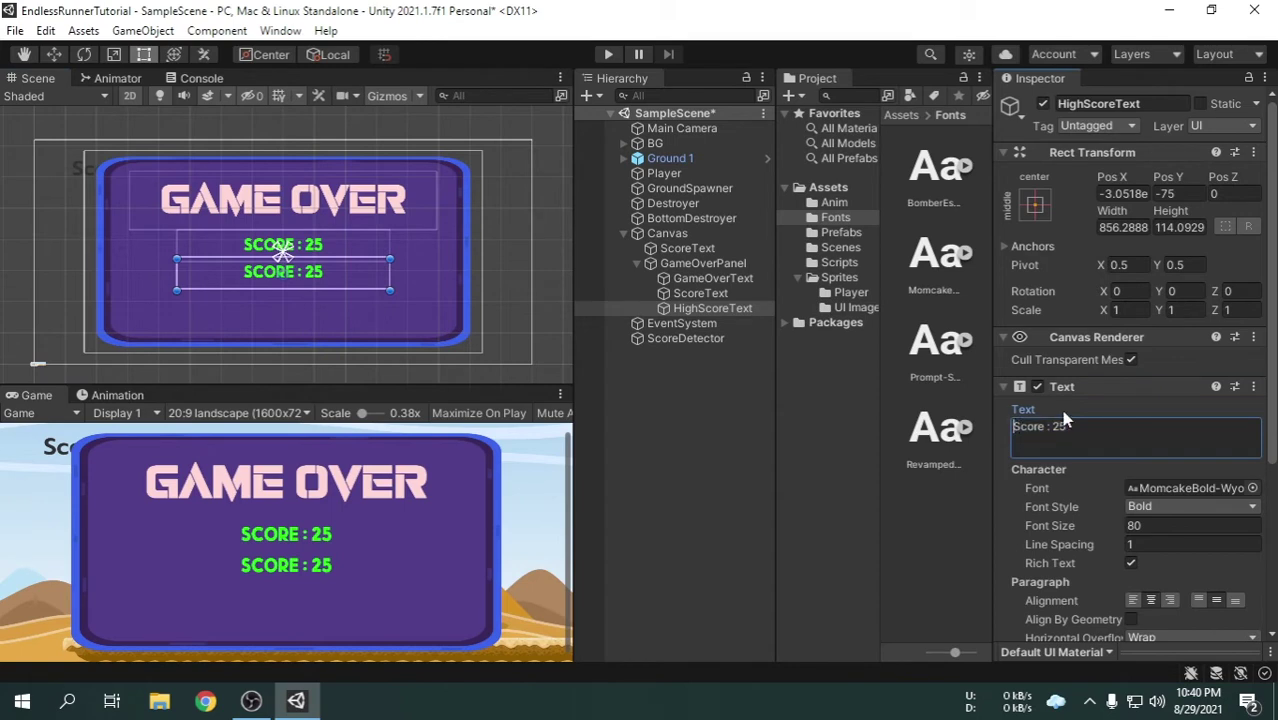
text(High)
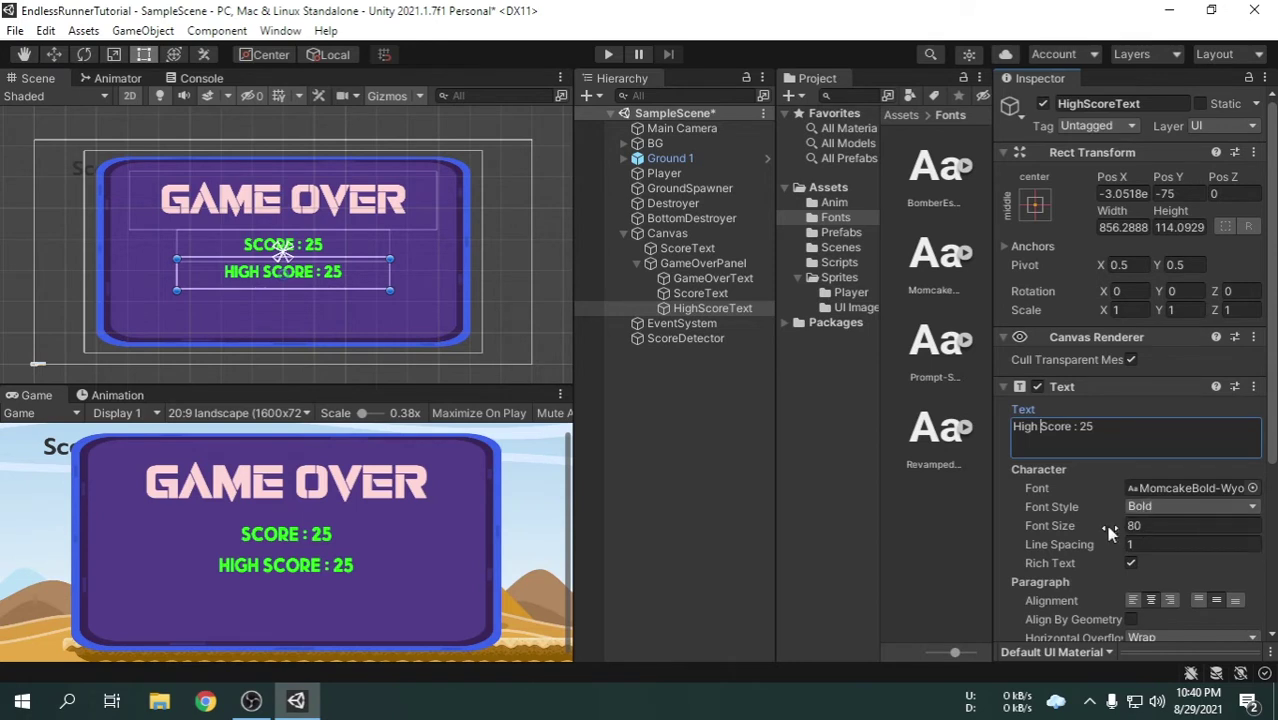
drag(1106, 525, 1089, 525)
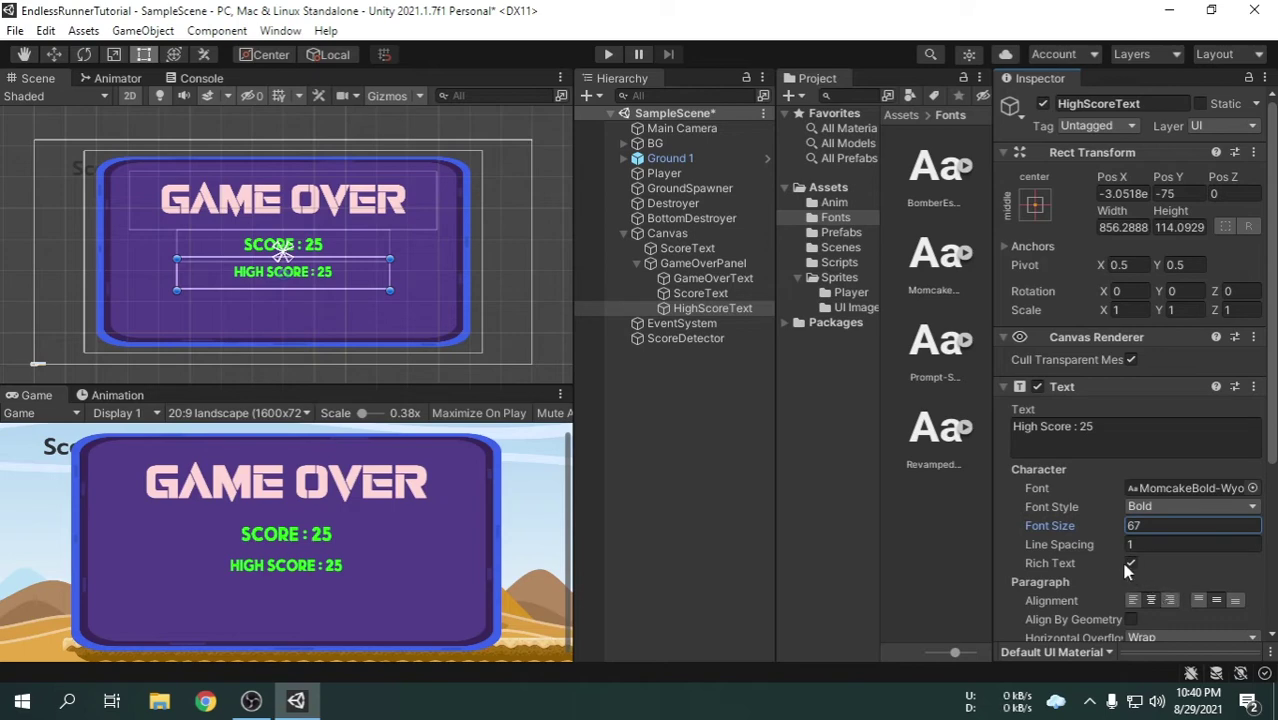
scroll(1125, 565, down, 3)
click(1176, 449)
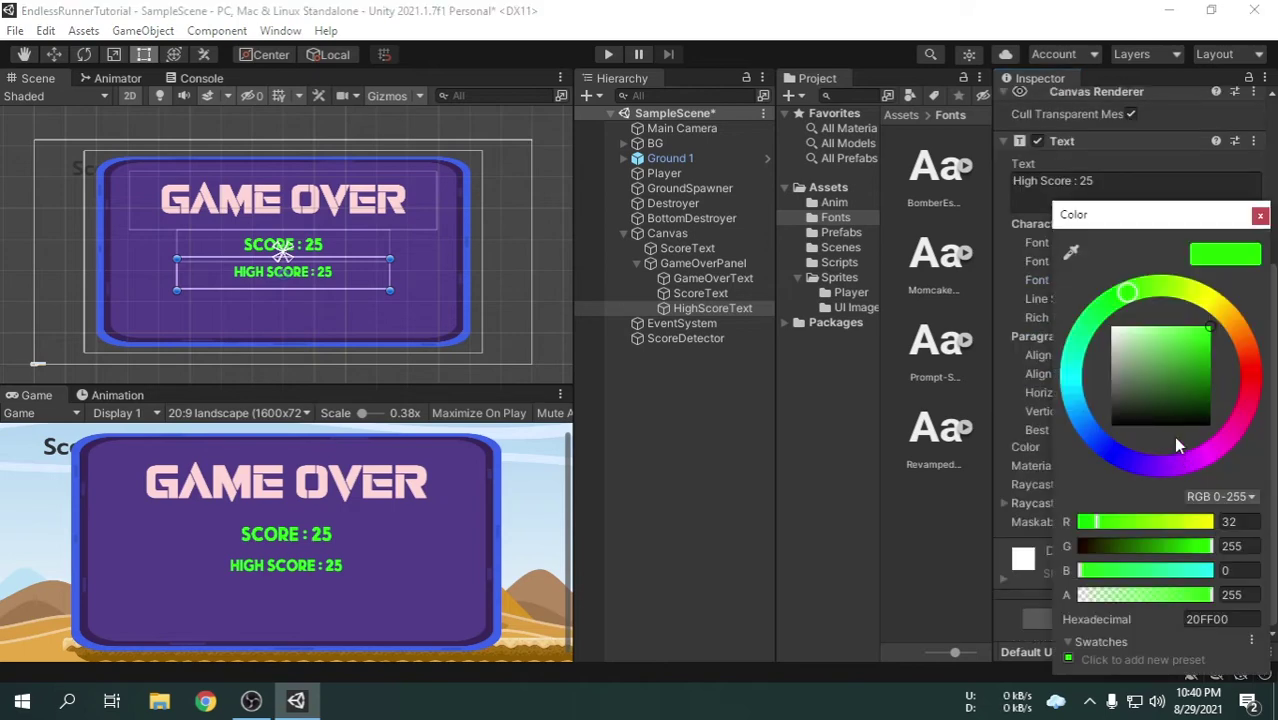
drag(1218, 305, 1245, 335)
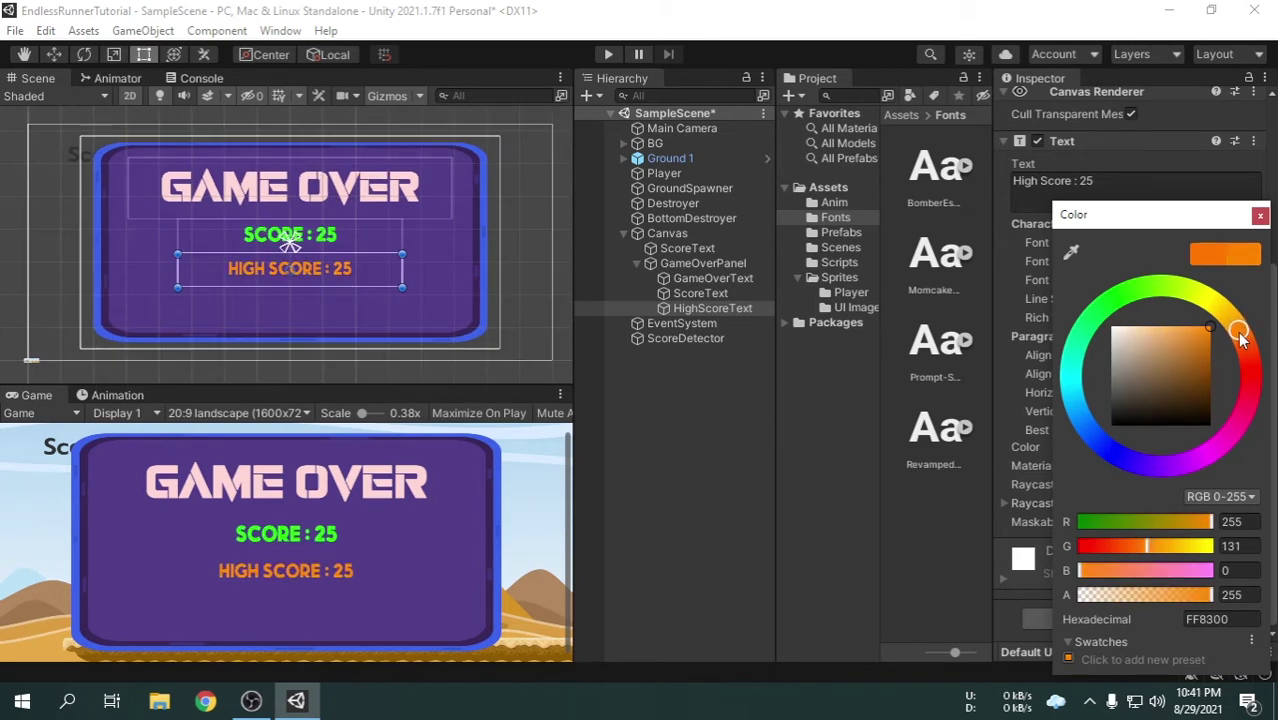
click(1261, 217)
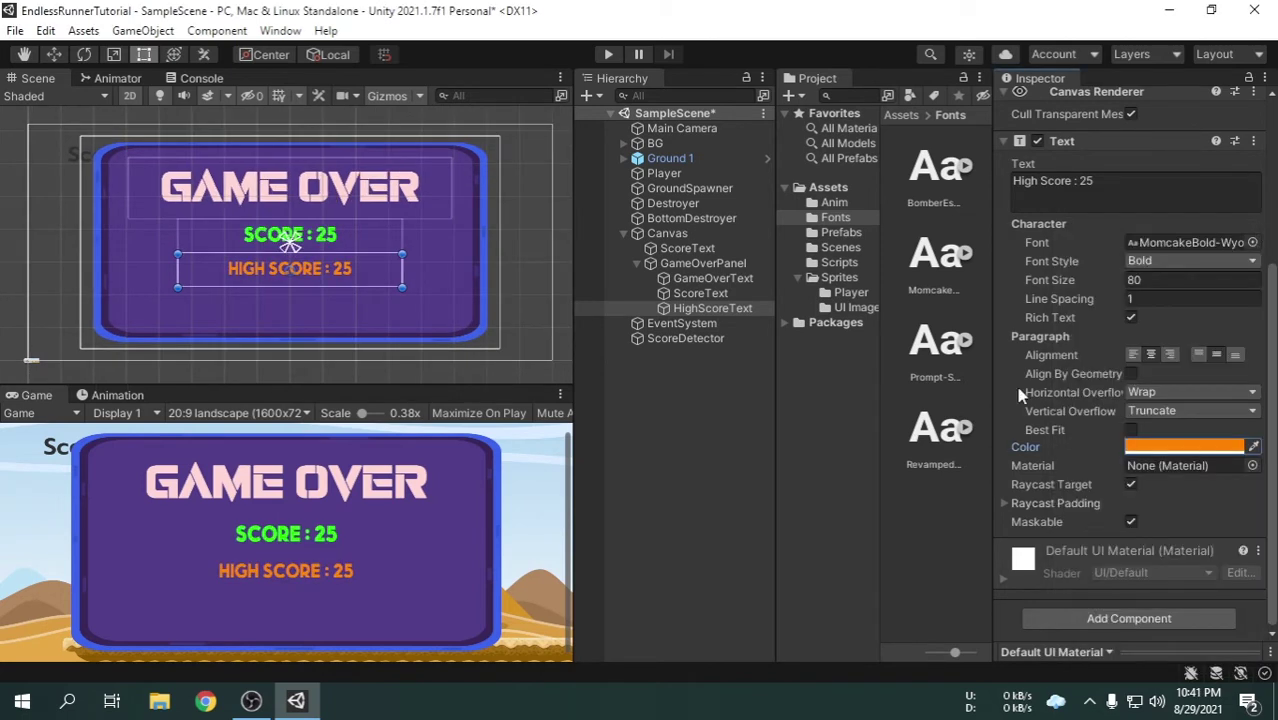
click(658, 454)
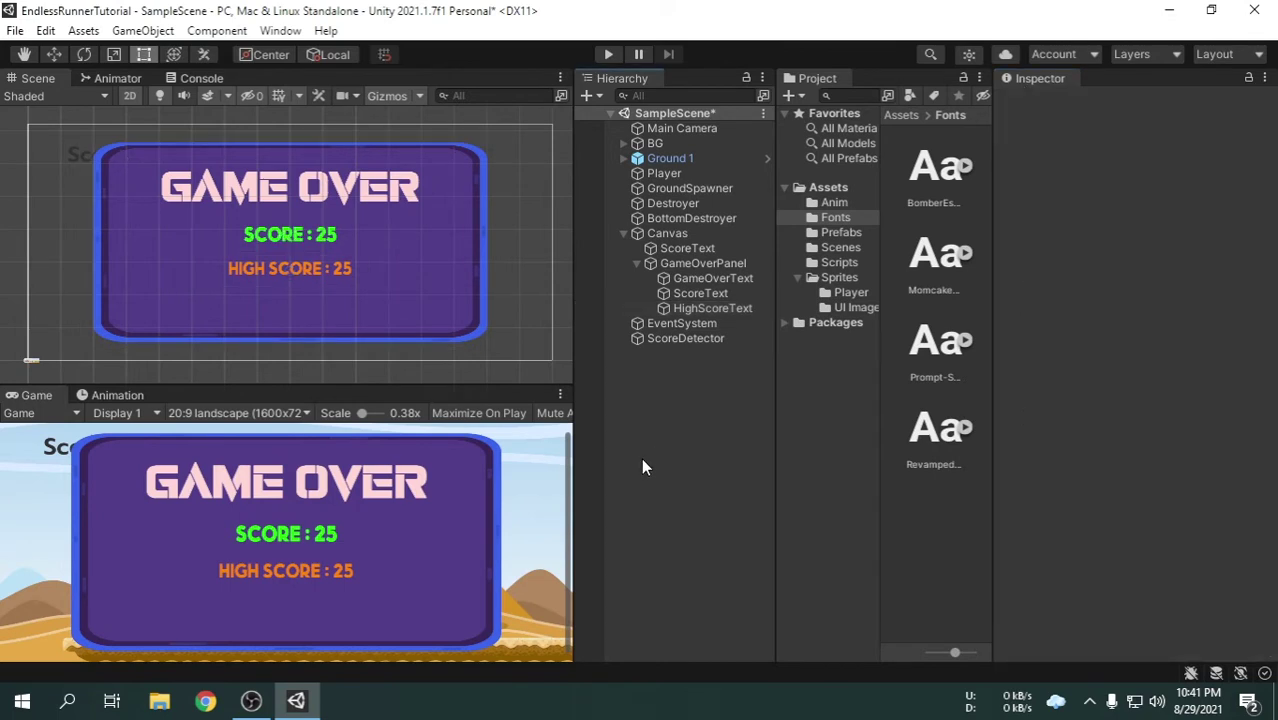
Add a UI Button named ReplayButton under GameOverPanel and inspect its Text child.
right_click(695, 266)
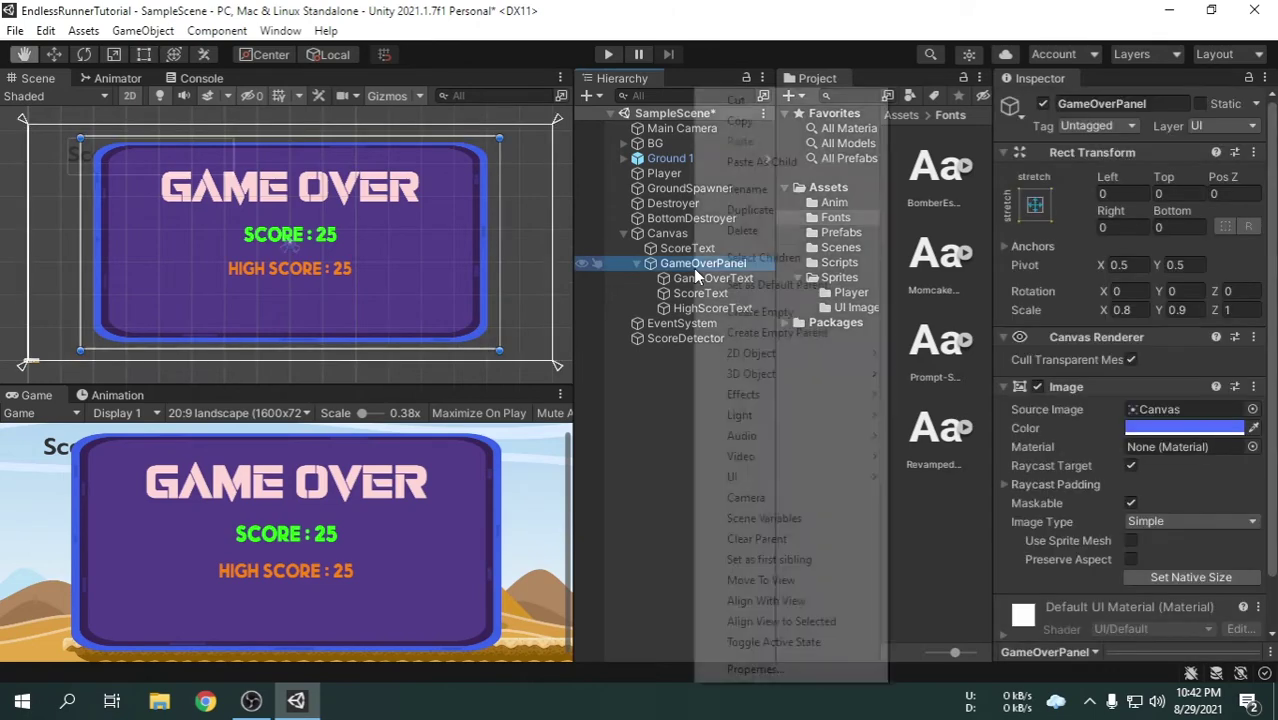
mouse_move(842, 478)
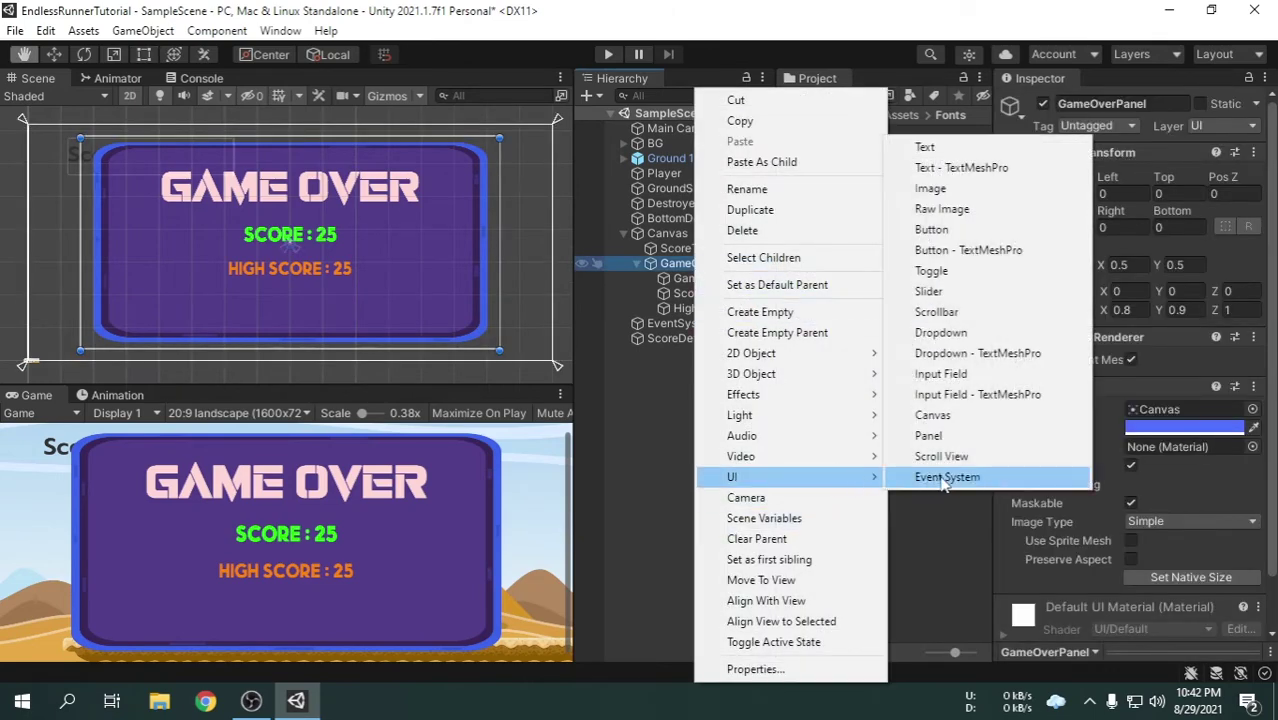
click(933, 230)
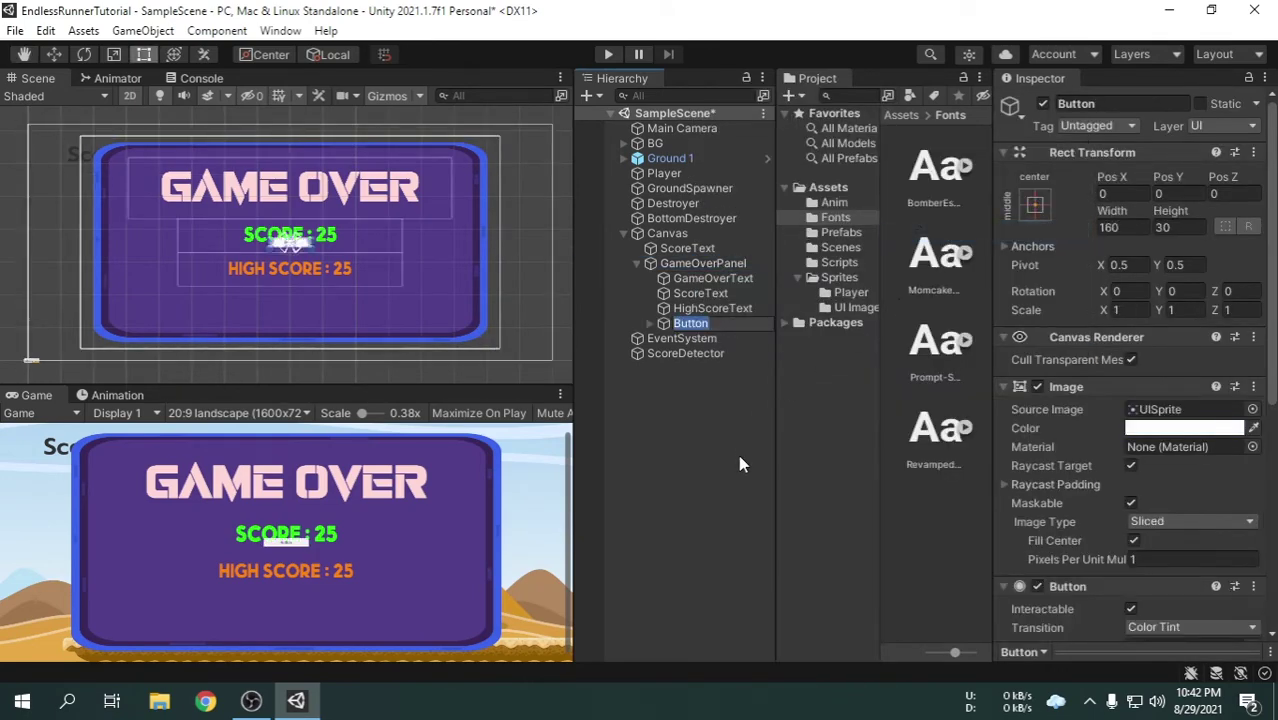
text(ReplayButto)
key(Return)
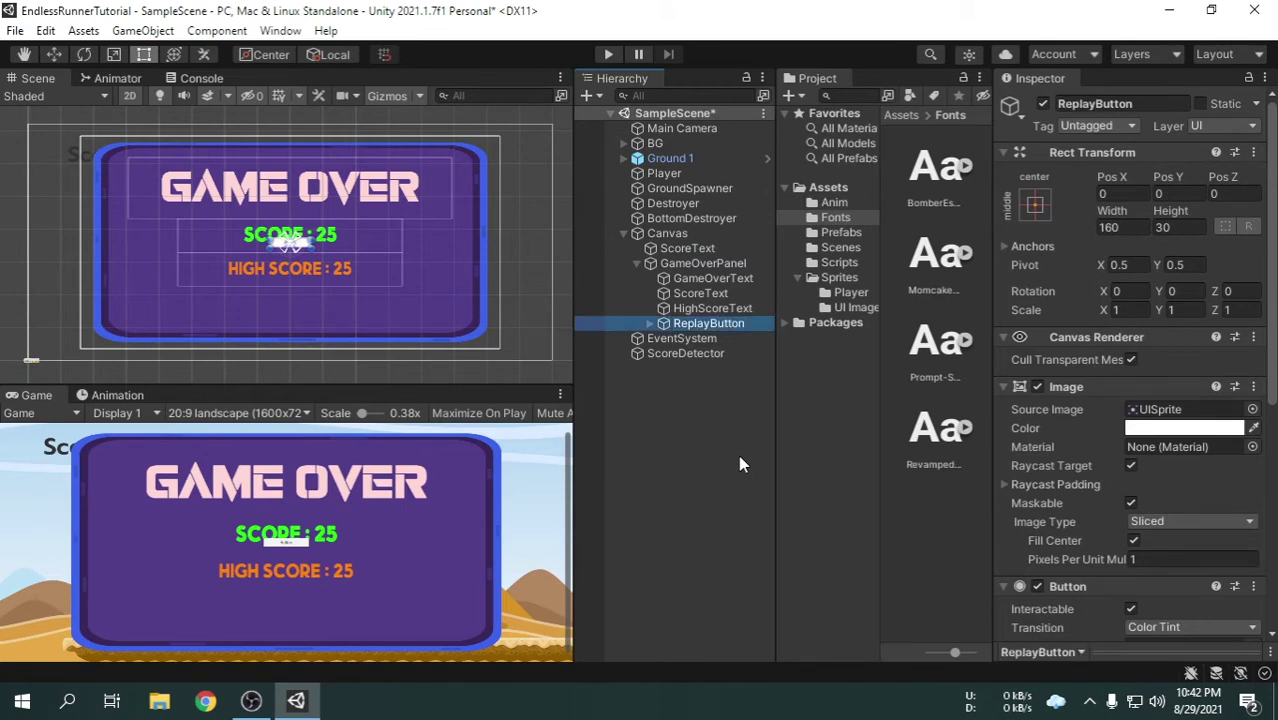
click(650, 324)
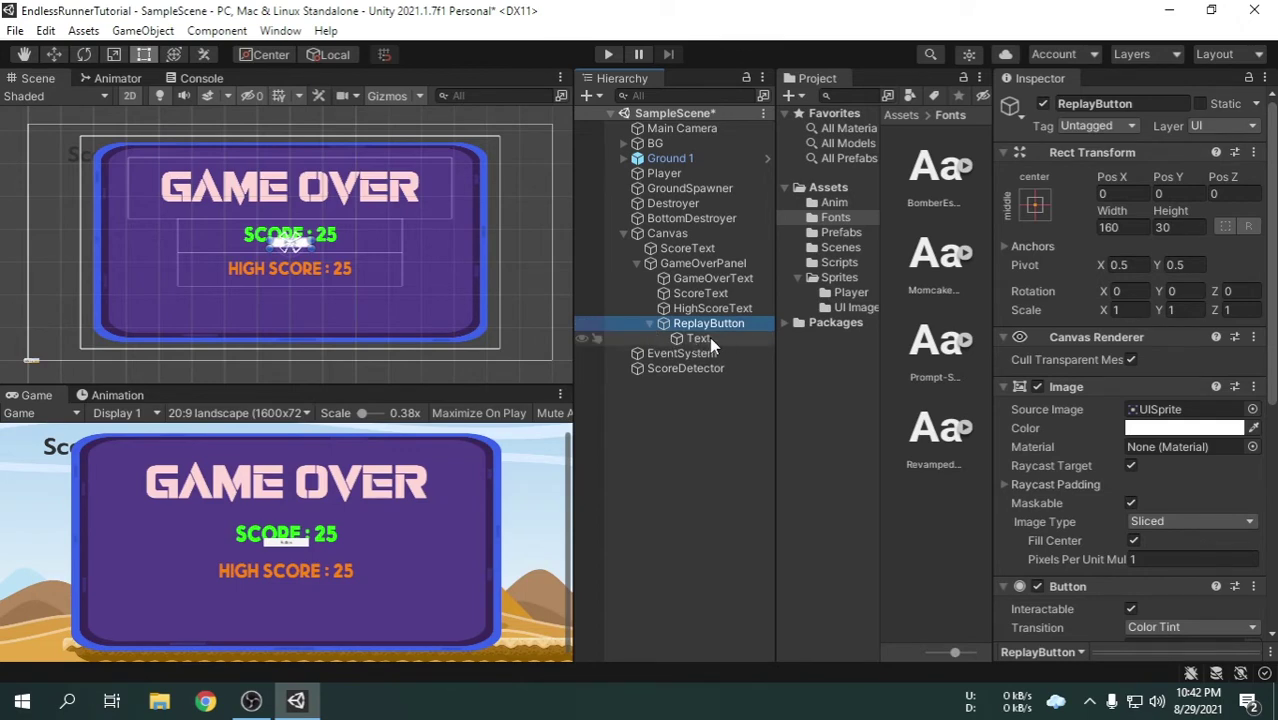
click(709, 337)
scroll(285, 250, up, 10)
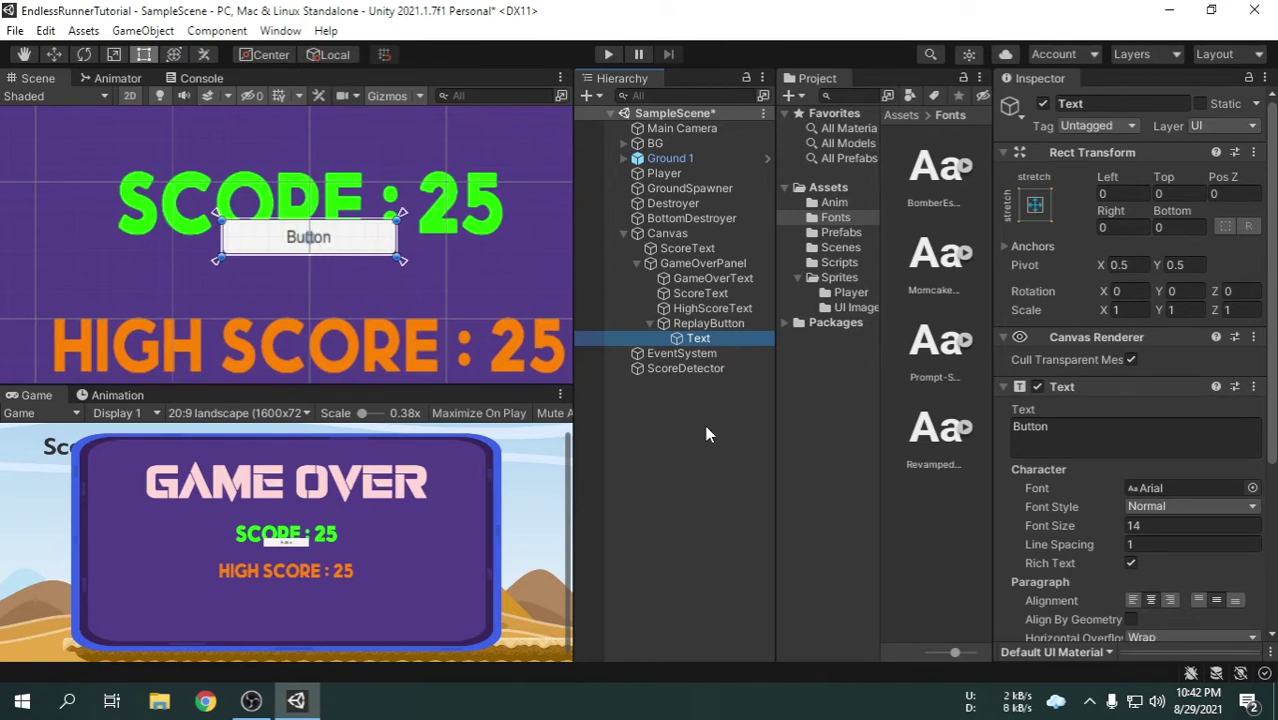
click(709, 323)
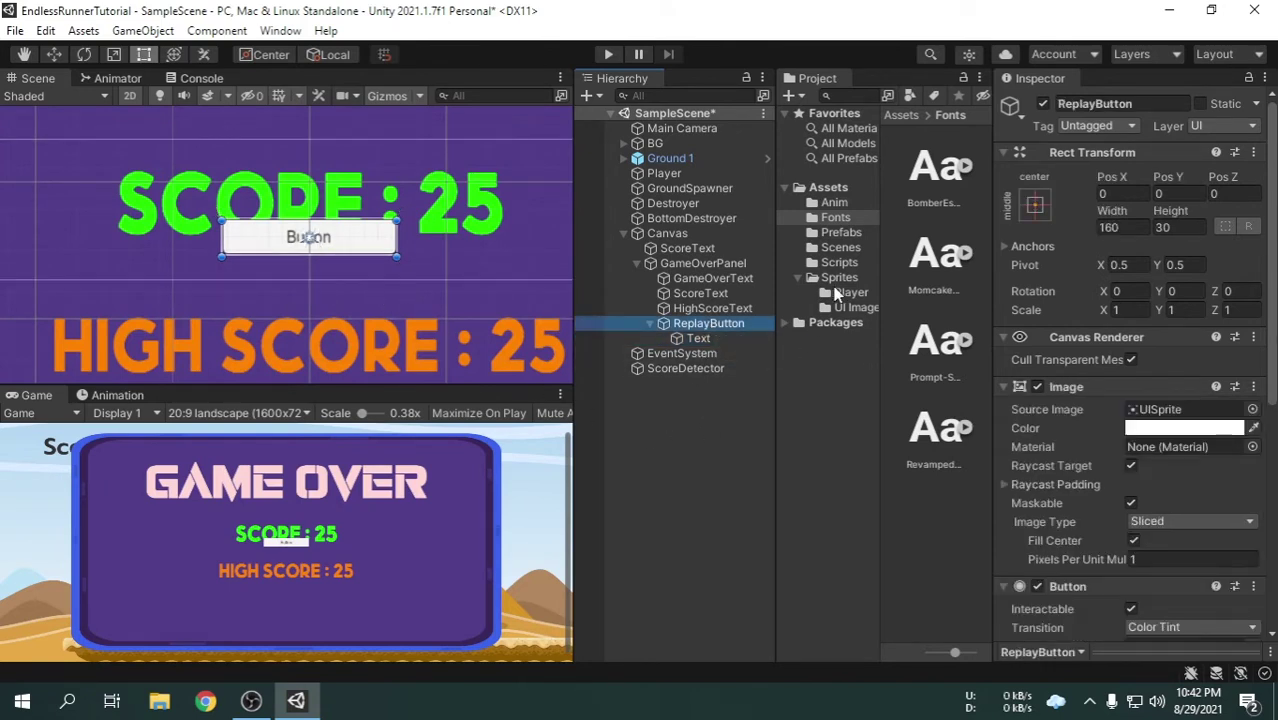
Assign the Green Button sprite from Sprites/UI Image as ReplayButton's Source Image.
click(853, 308)
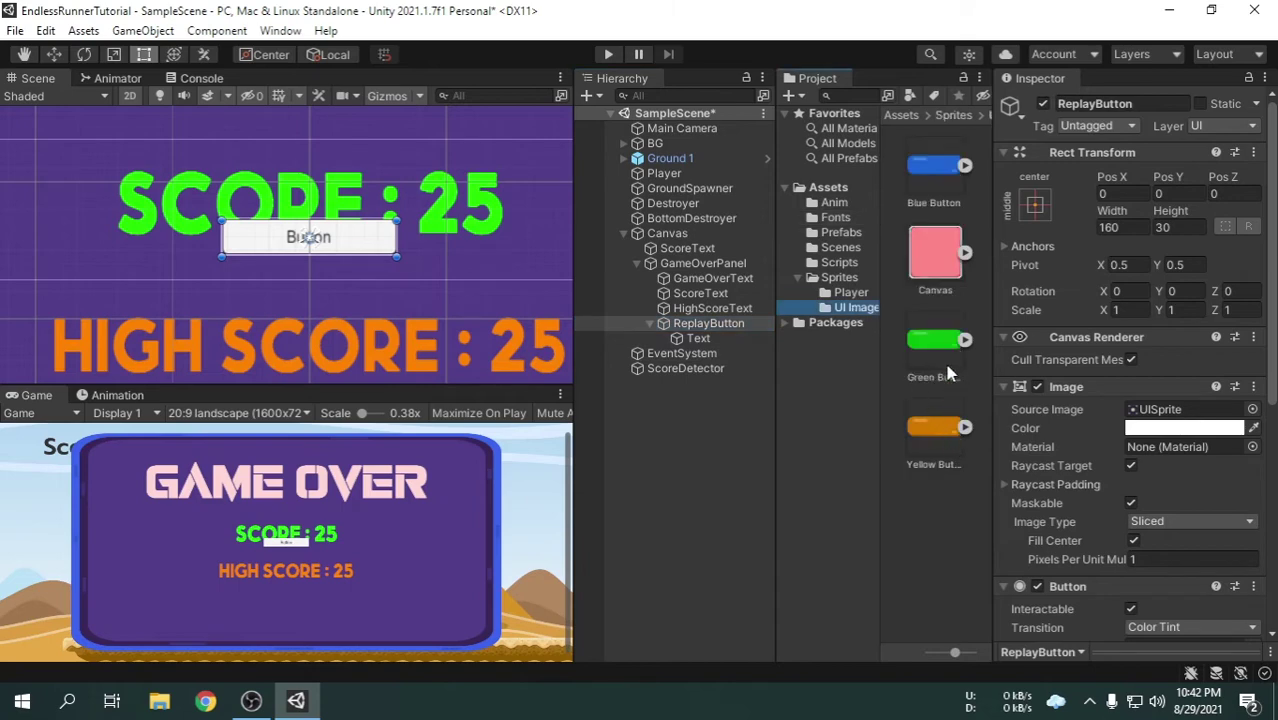
drag(935, 343, 1172, 412)
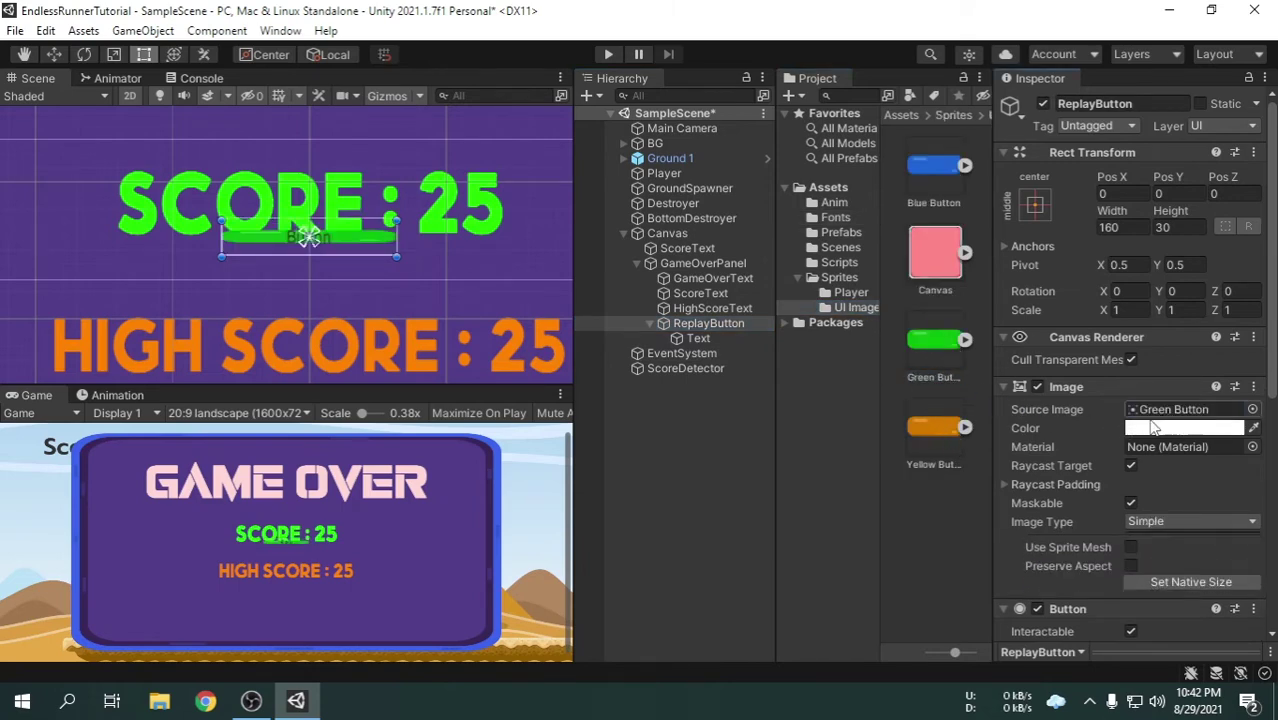
scroll(305, 234, up, 1)
scroll(307, 235, down, 5)
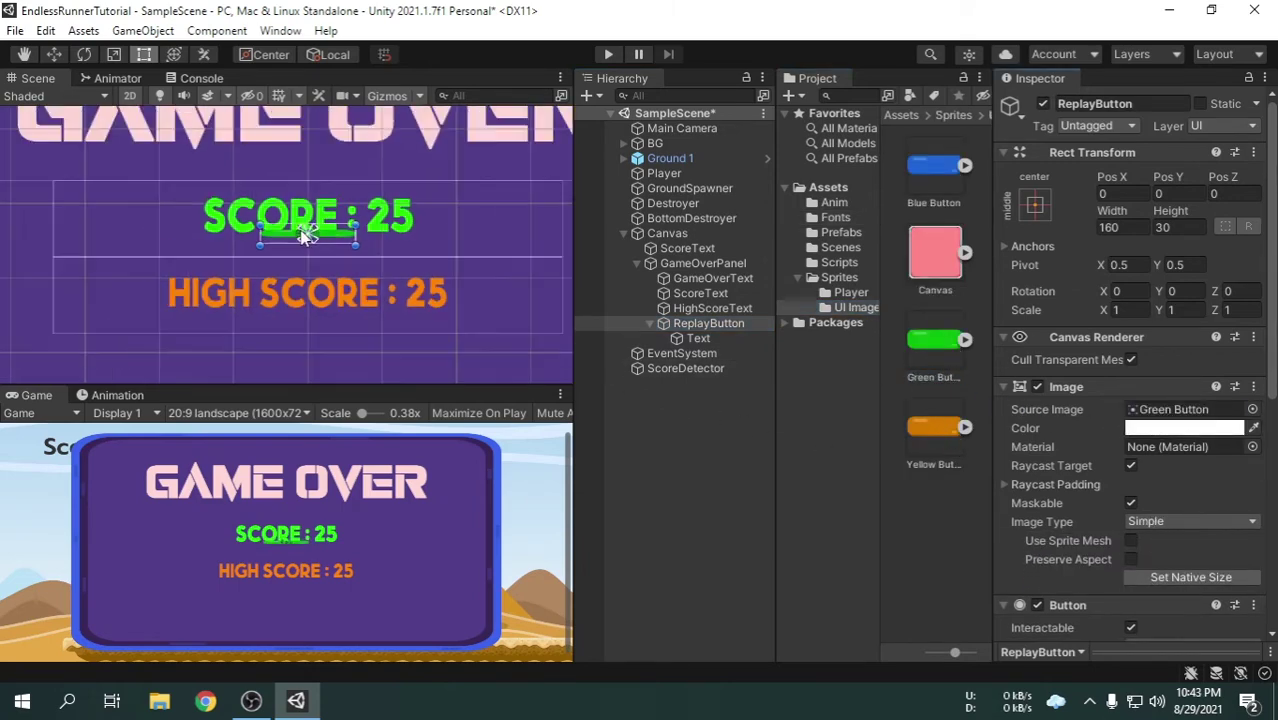
scroll(305, 234, down, 3)
scroll(306, 234, down, 1)
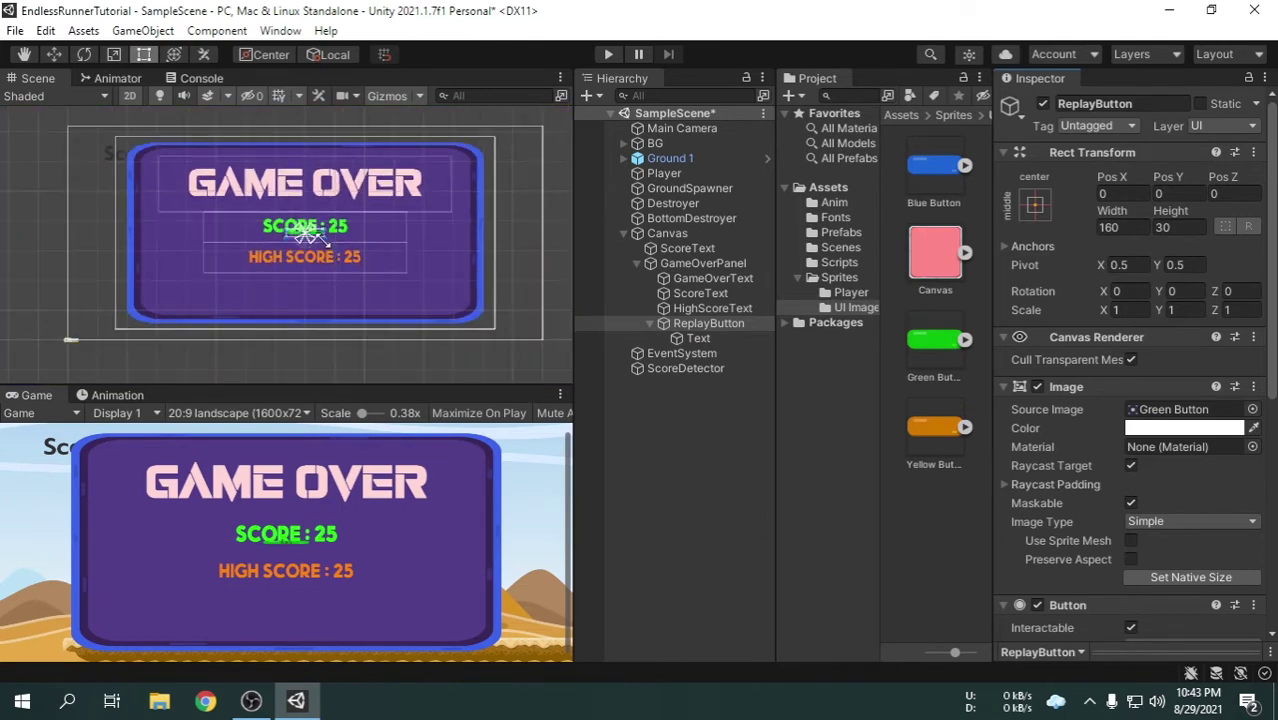
Enlarge the button to 558.72 by 128.19 at the lower right, Pos Y -203, and select the Green Button asset.
drag(305, 229, 395, 275)
scroll(461, 330, up, 3)
scroll(390, 288, up, 2)
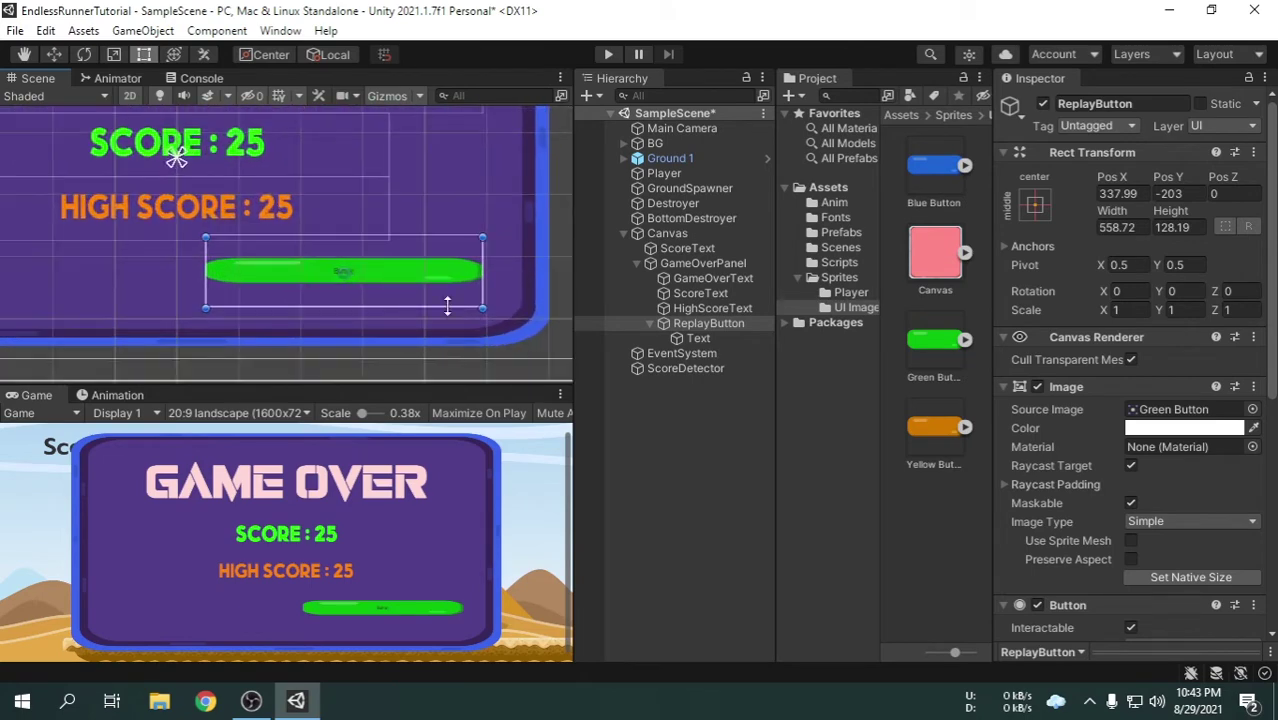
scroll(389, 296, up, 3)
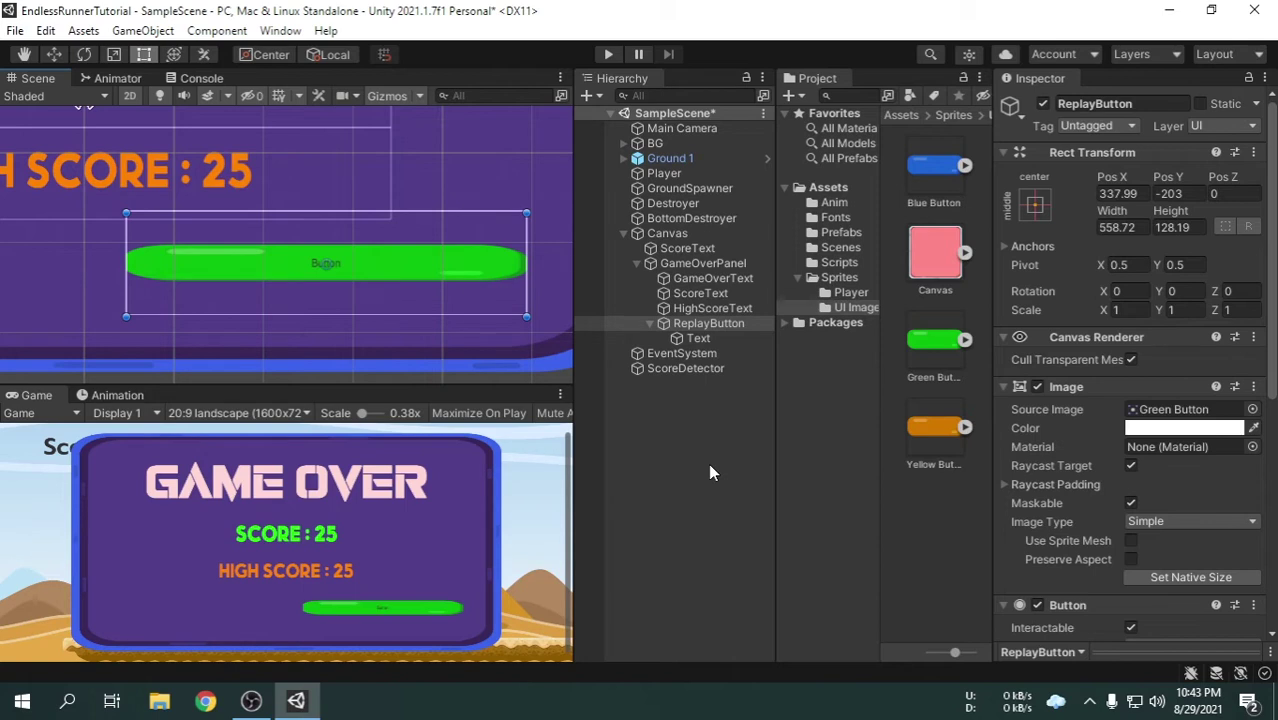
click(922, 366)
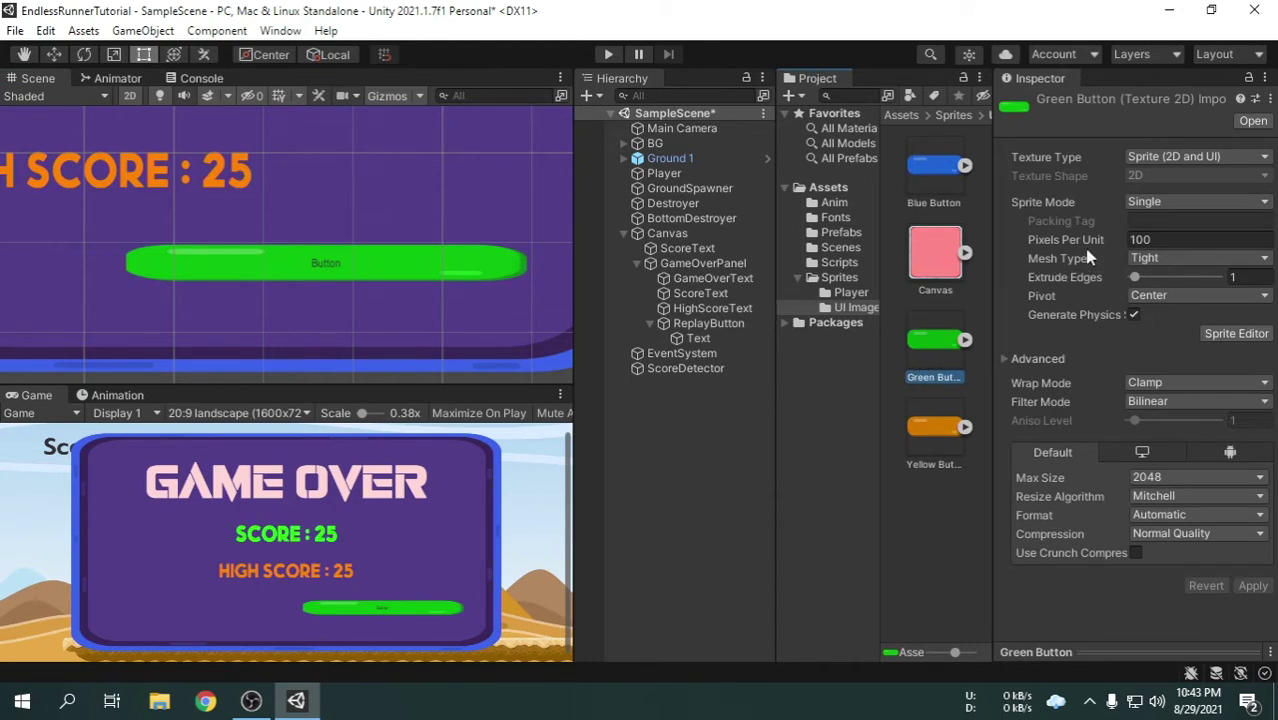
Switch the Green Button texture to Multiple sprite mode and apply.
click(1165, 203)
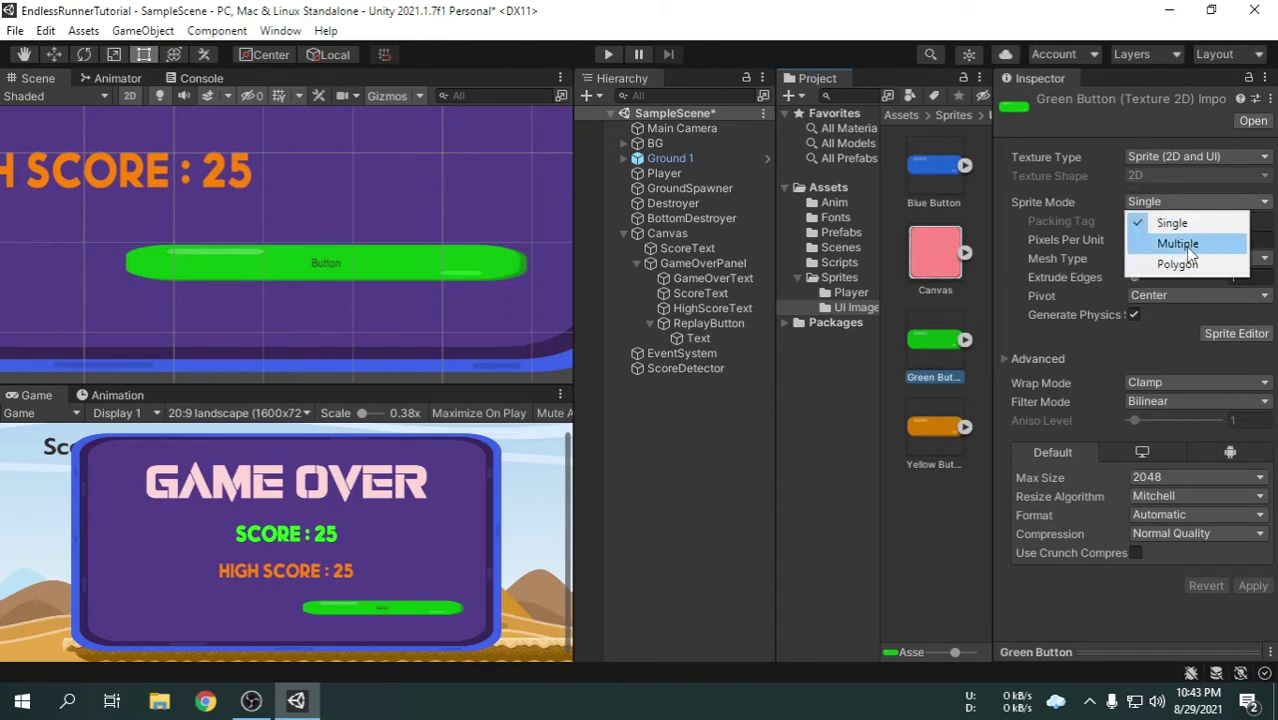
click(1180, 244)
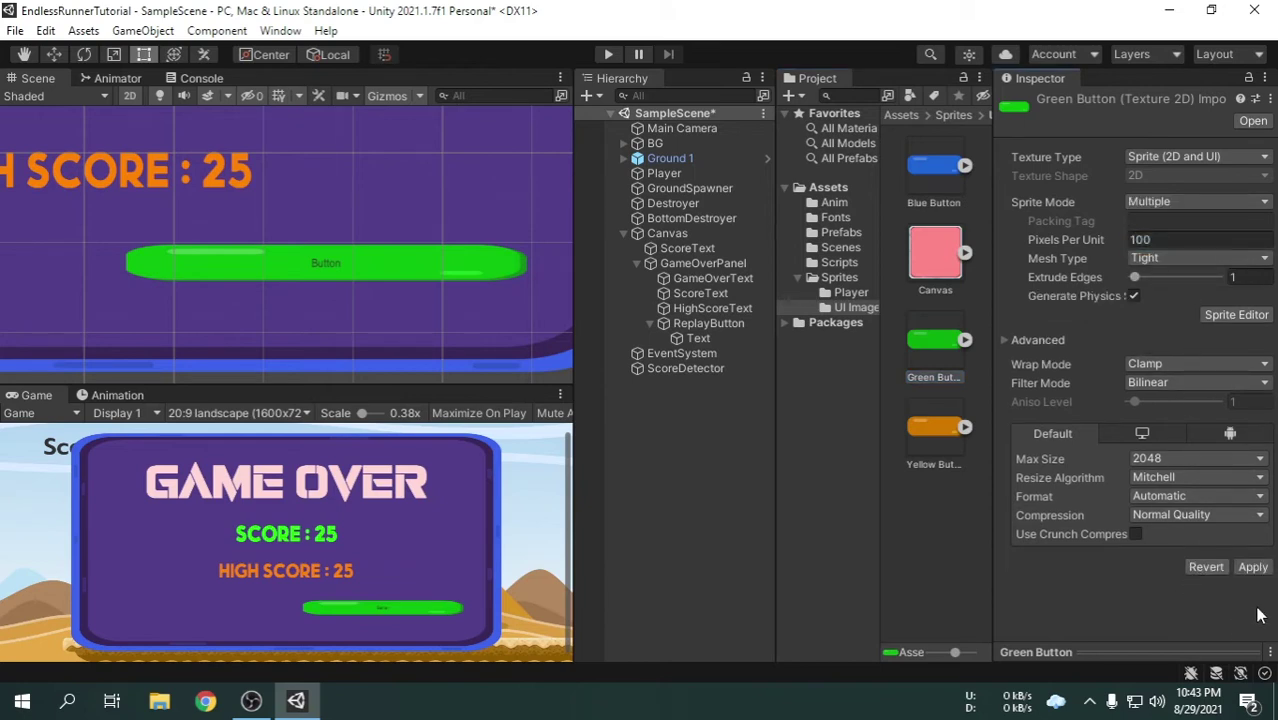
click(1253, 568)
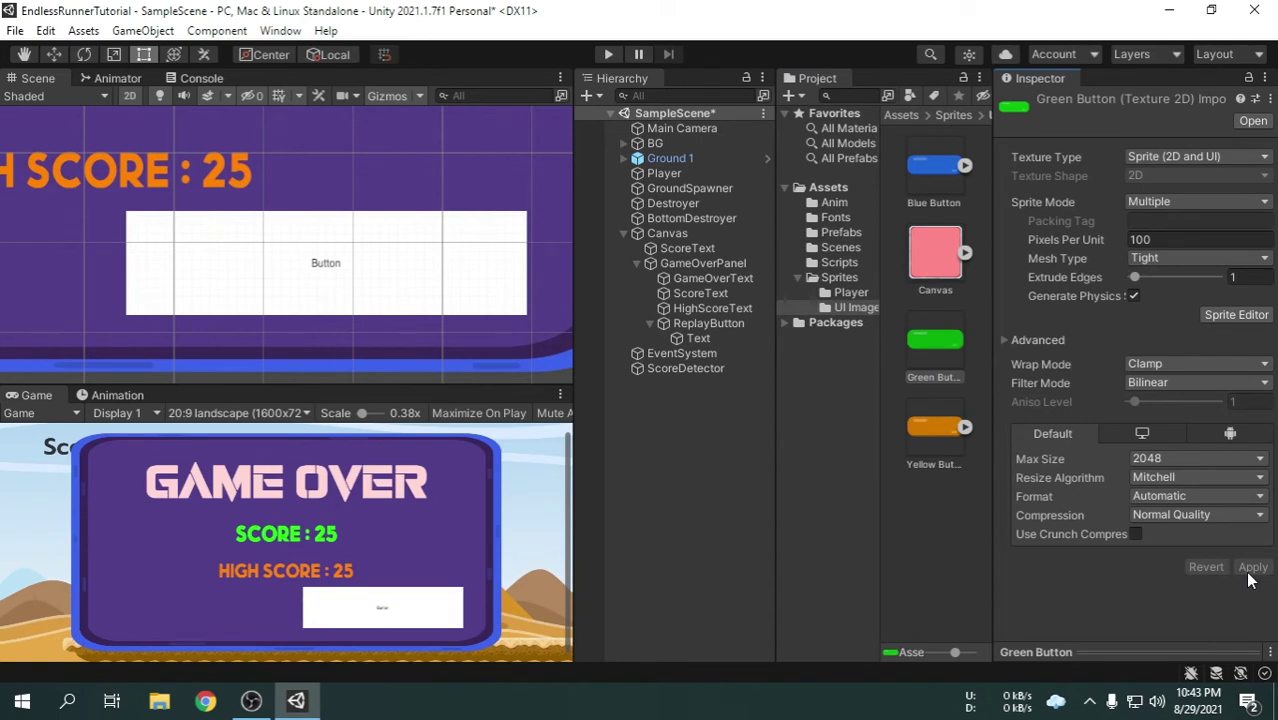
Auto-slice the texture in the Sprite Editor into a 256 by 90 Green Button_0 sprite.
click(1235, 316)
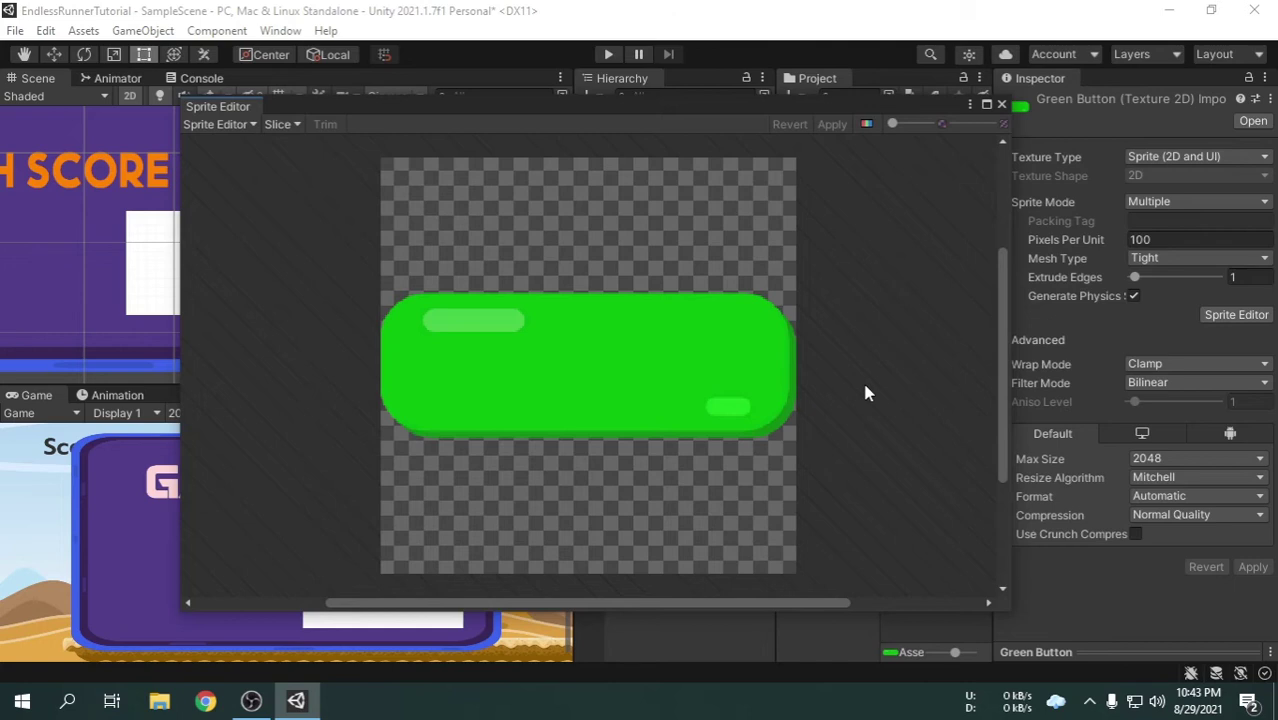
click(291, 124)
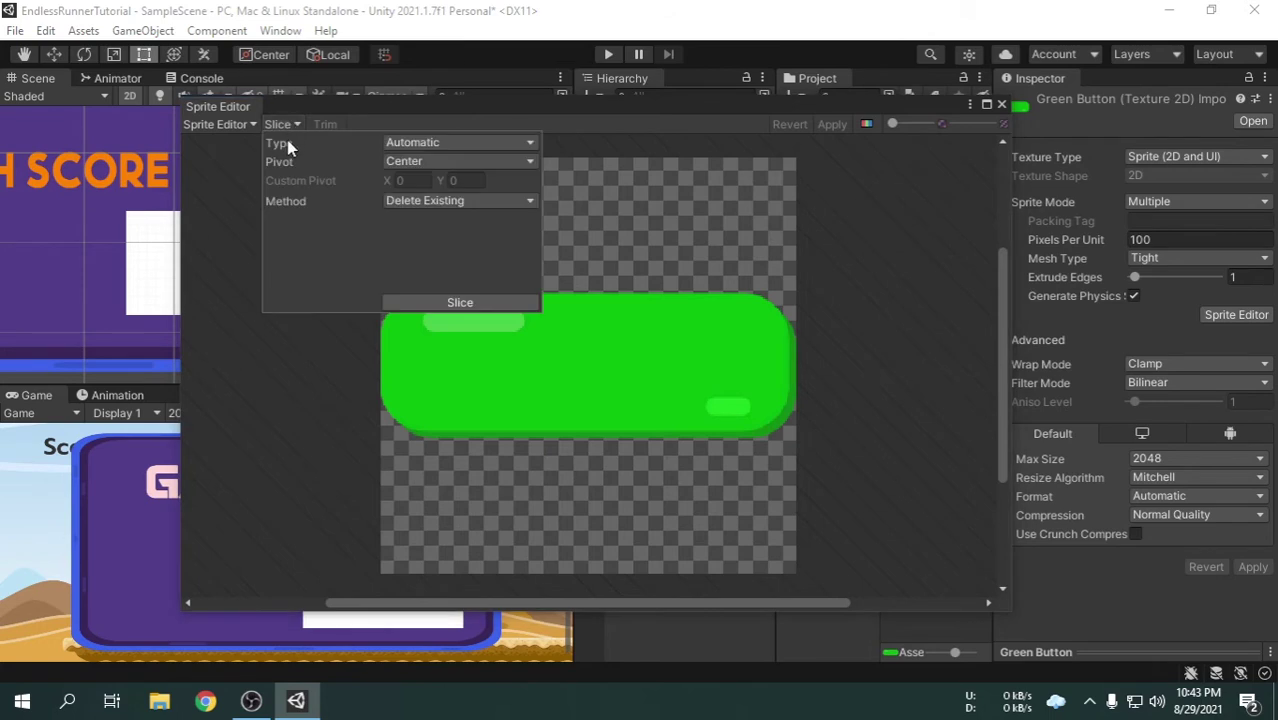
click(476, 302)
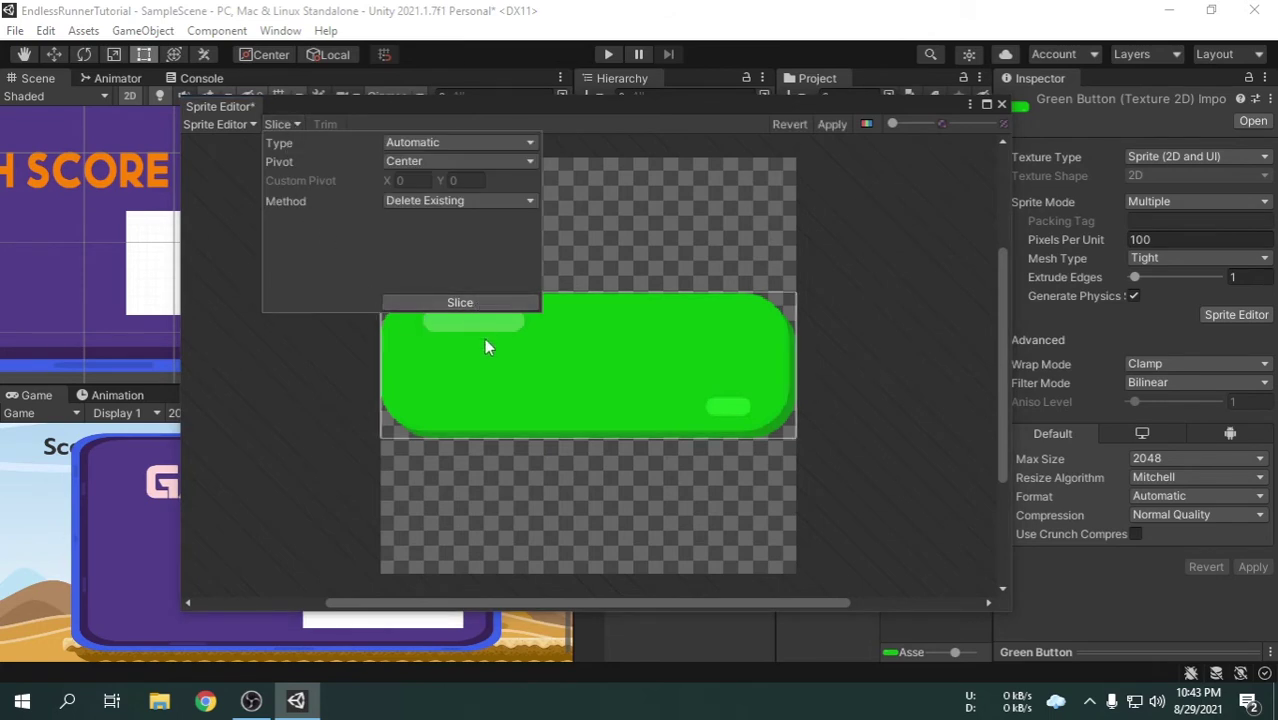
click(834, 134)
click(830, 126)
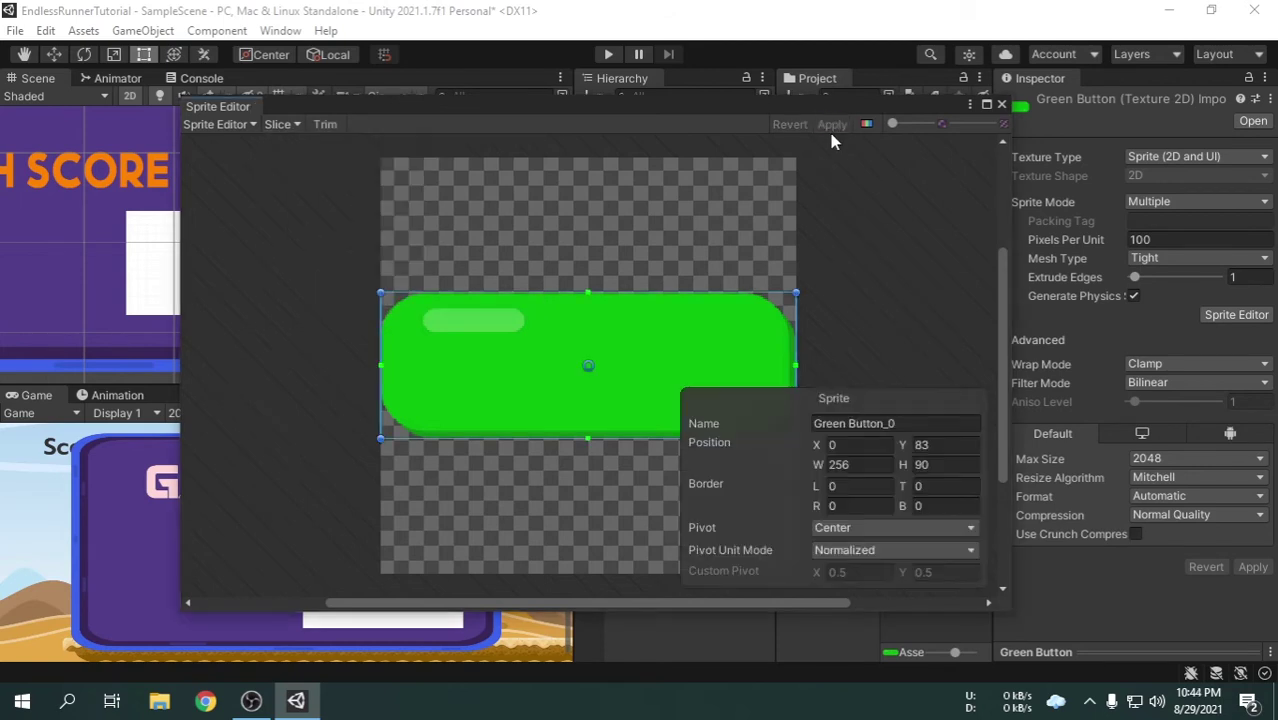
click(1001, 104)
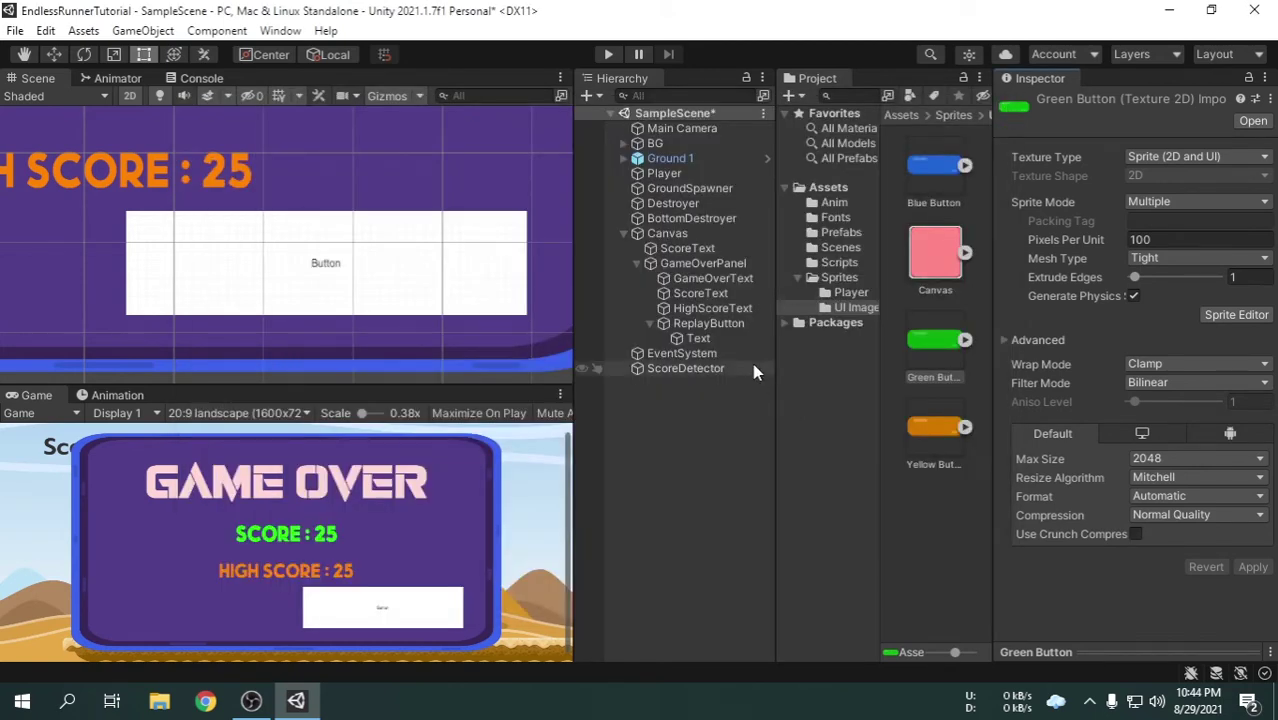
Give ReplayButton the Green Button_0 sprite, resized to 526.87 by 118.75 at Pos 308, -227.
click(716, 323)
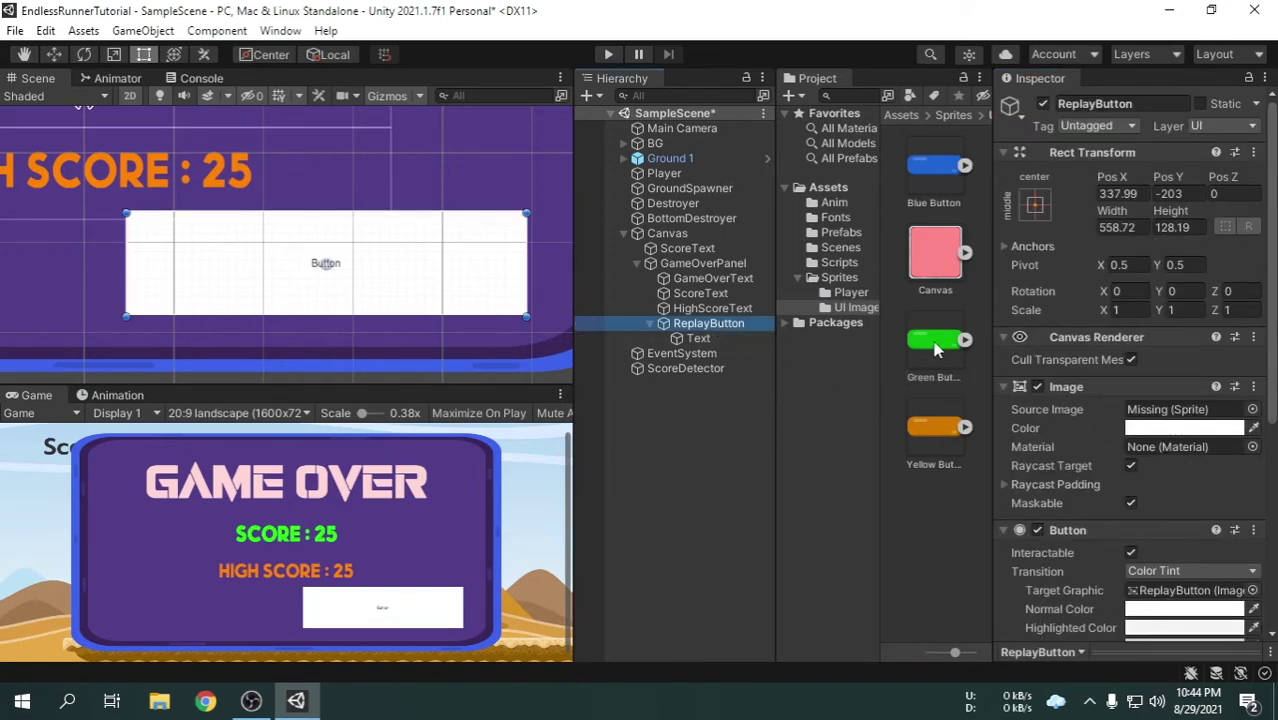
drag(935, 340, 1152, 423)
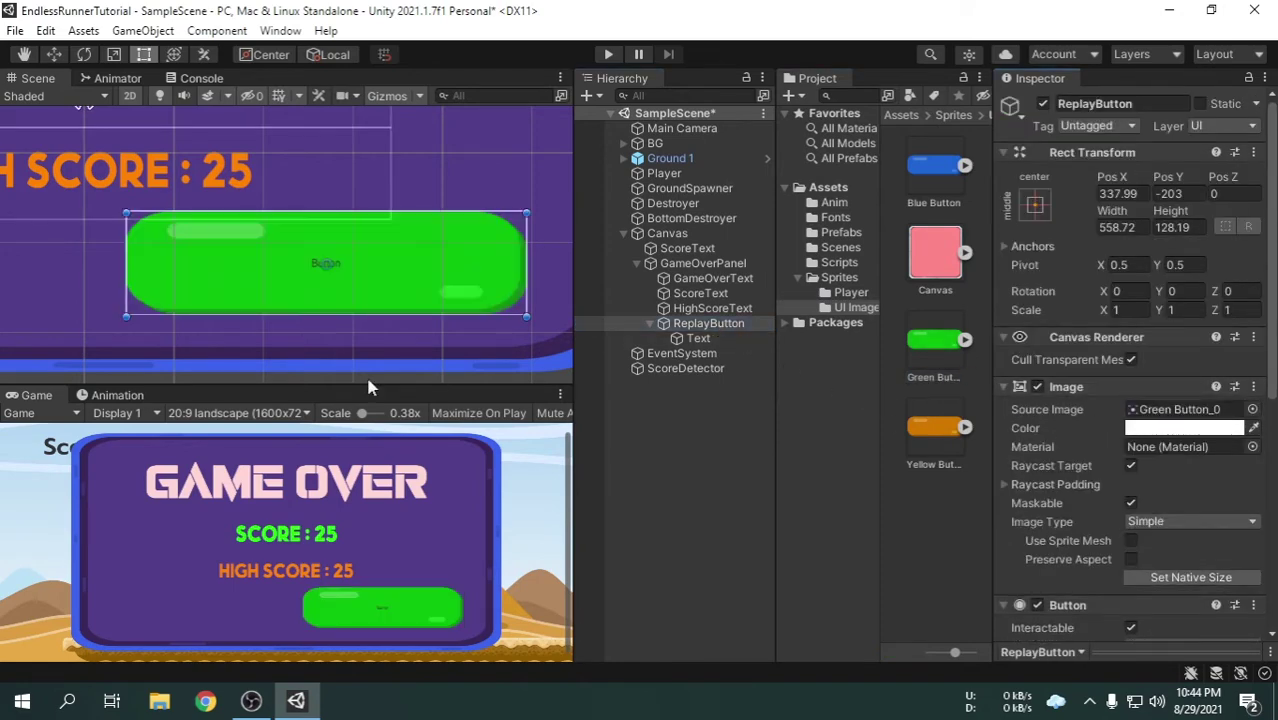
scroll(215, 274, down, 4)
scroll(430, 234, down, 5)
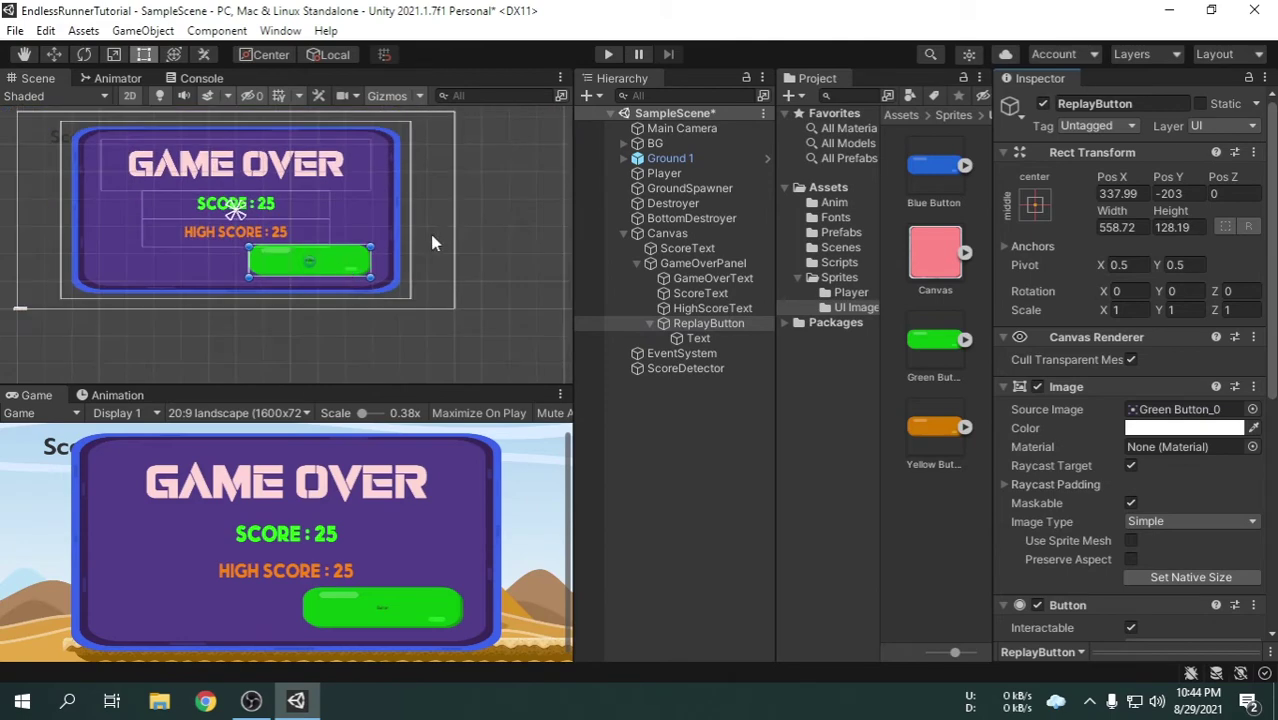
scroll(420, 230, up, 4)
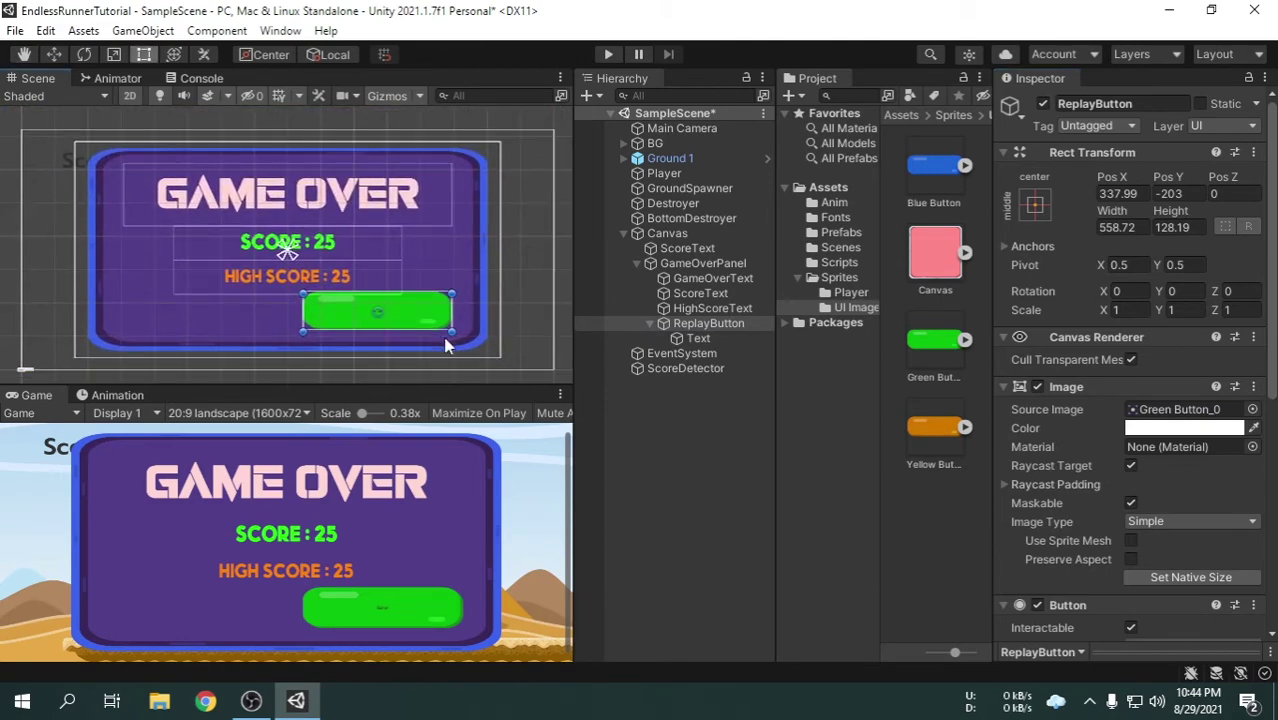
drag(449, 332, 409, 322)
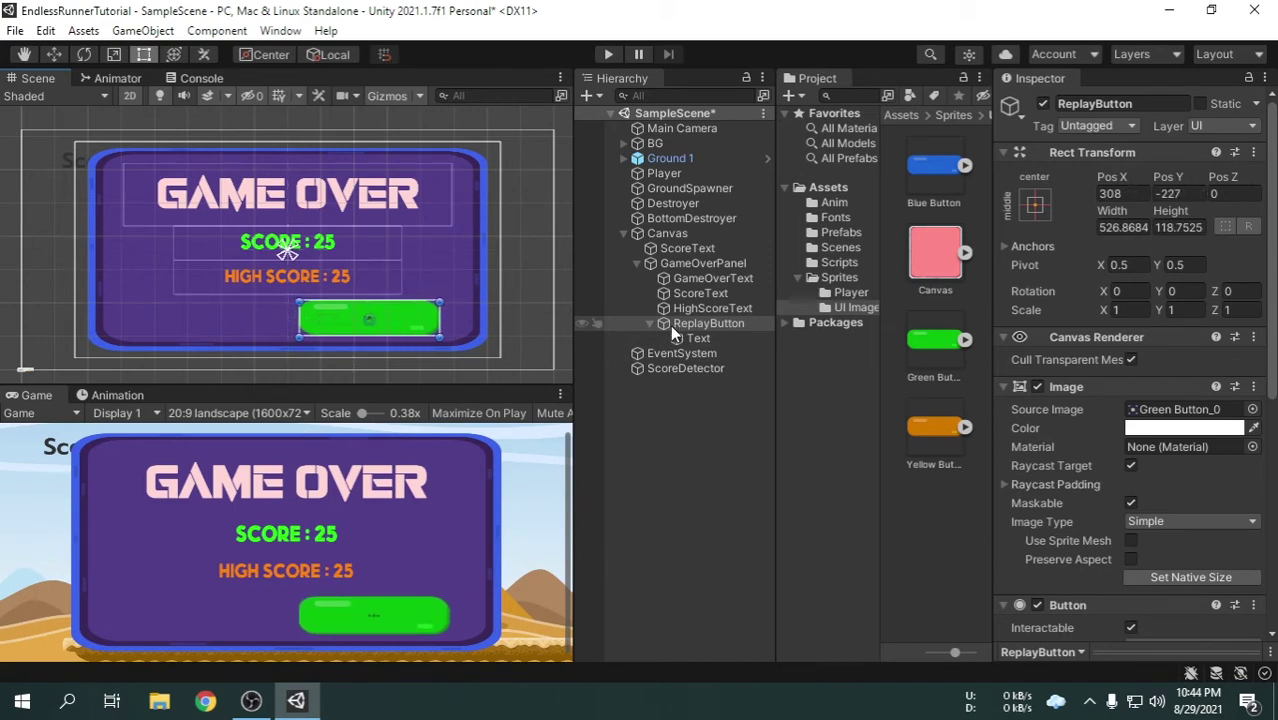
click(703, 337)
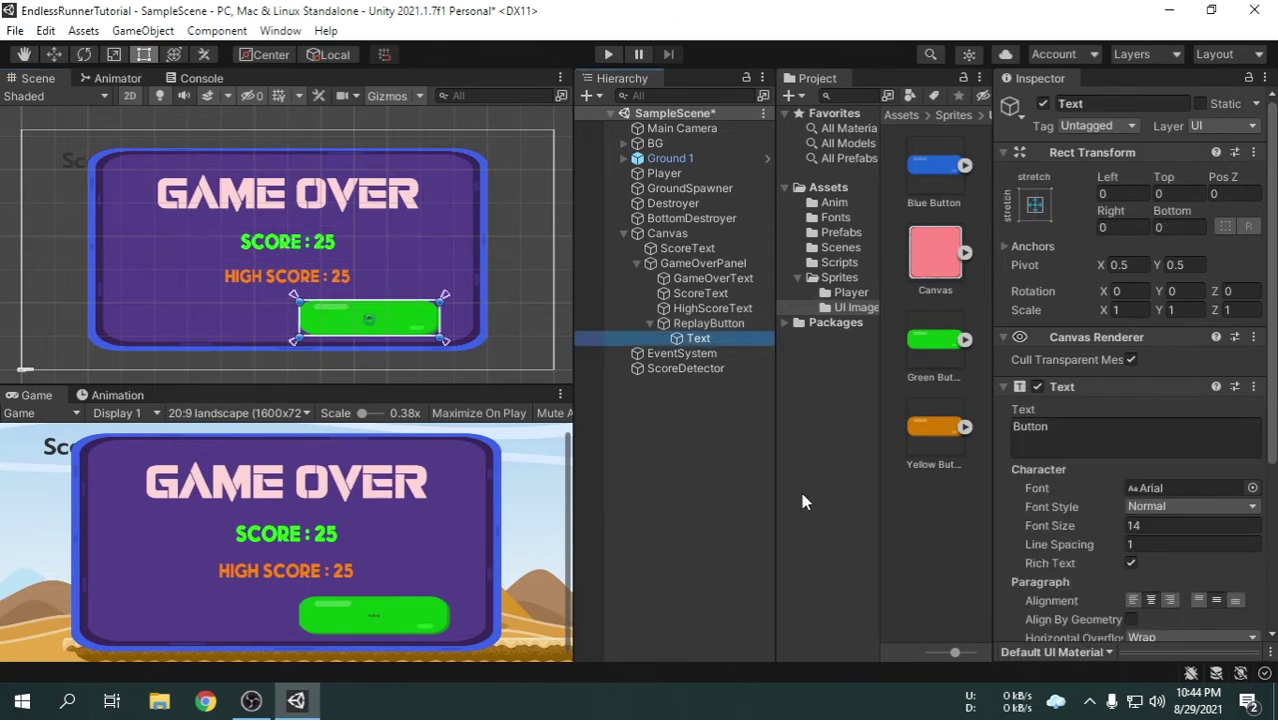
Change the button label to read 'Replay' and enlarge its font size.
click(1062, 436)
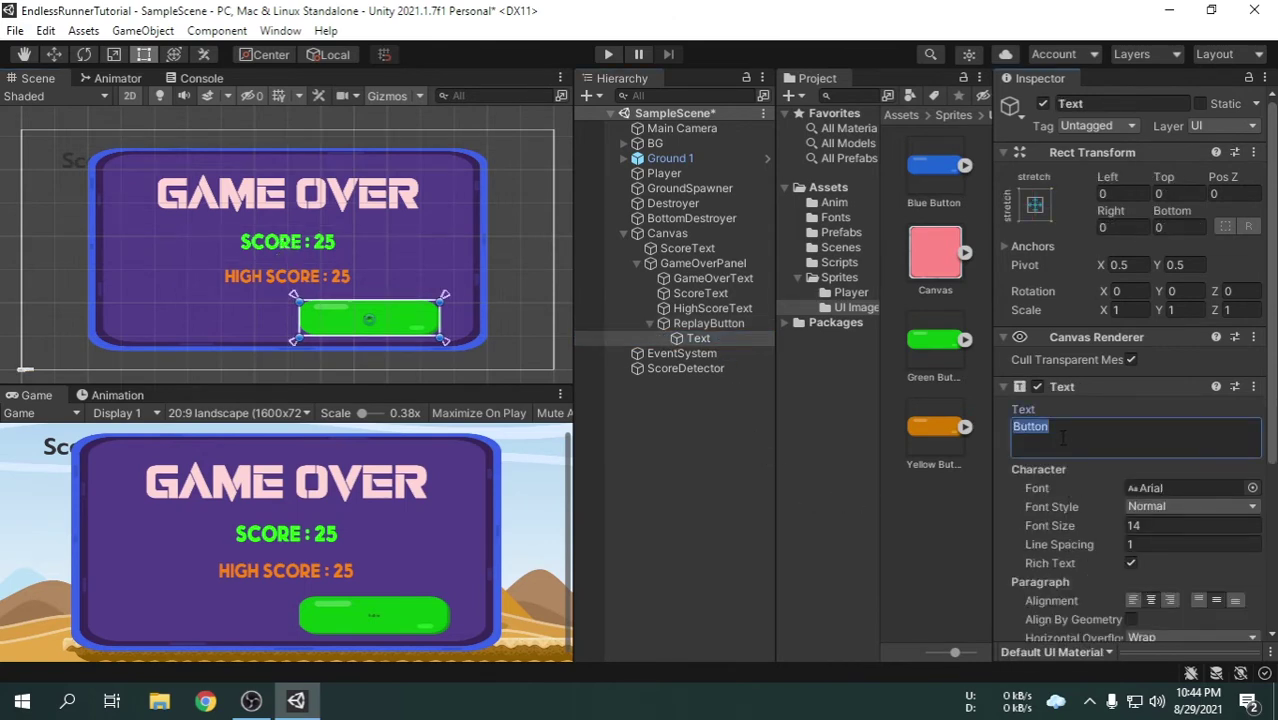
text(Replay)
drag(1118, 525, 1163, 534)
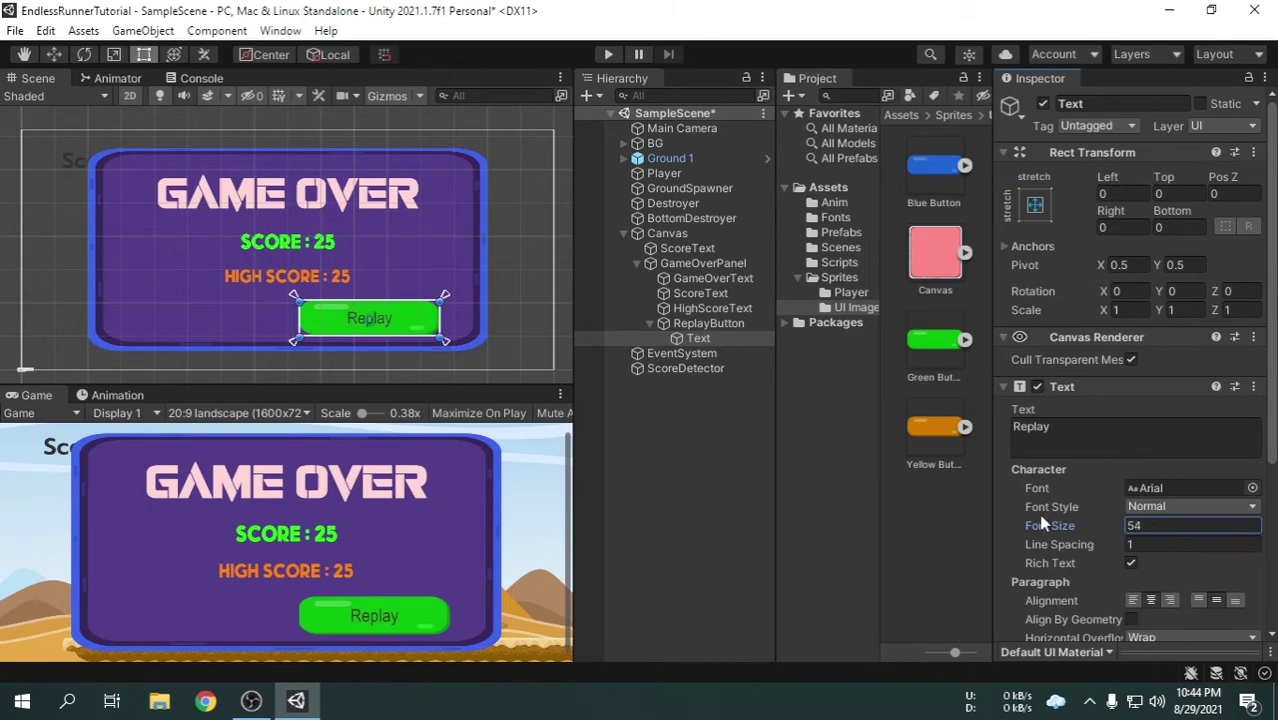
scroll(265, 240, up, 3)
middle_drag(265, 240, 281, 239)
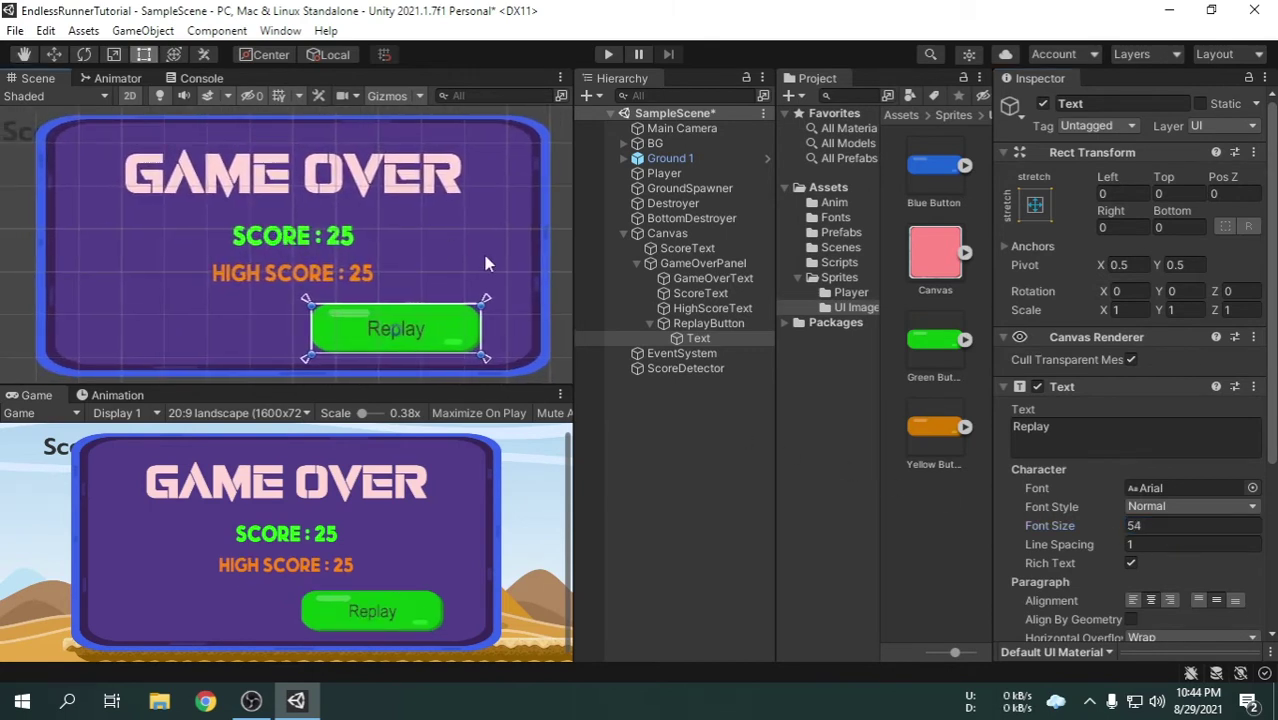
Apply the BomberEscort font to the Replay label and tint it dark green (004B06).
click(837, 218)
drag(940, 170, 1163, 487)
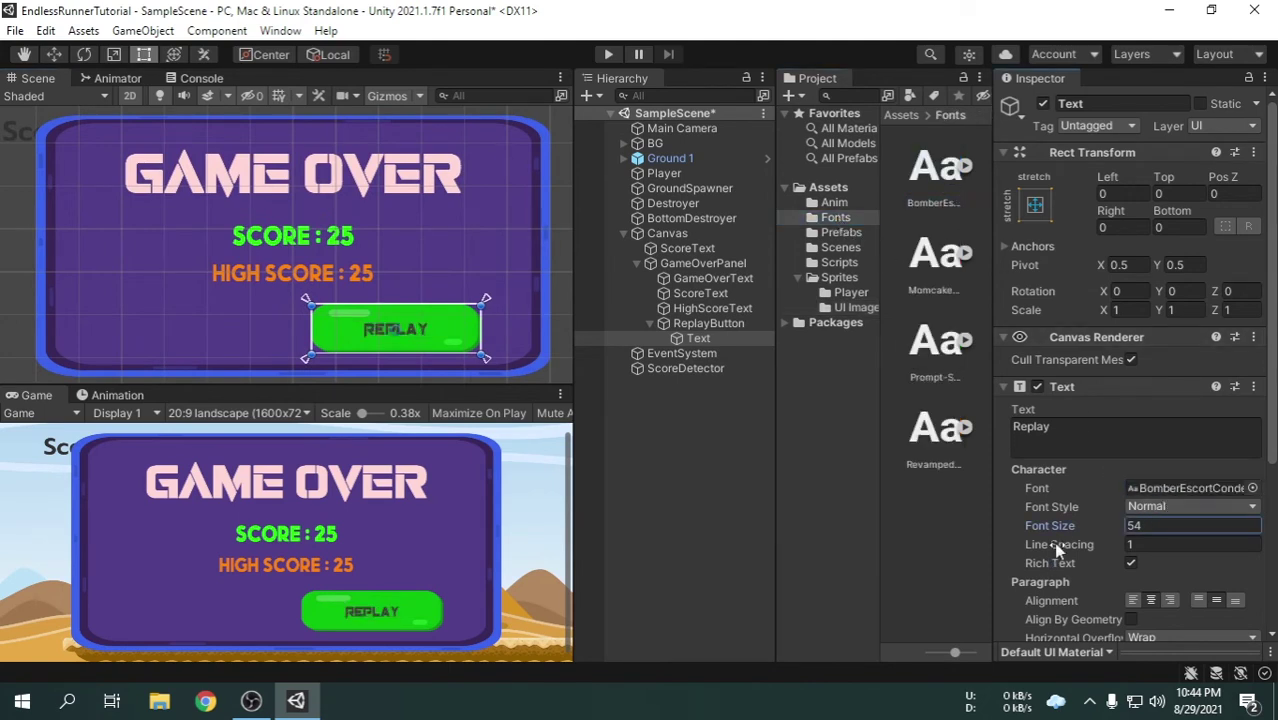
scroll(1055, 542, down, 5)
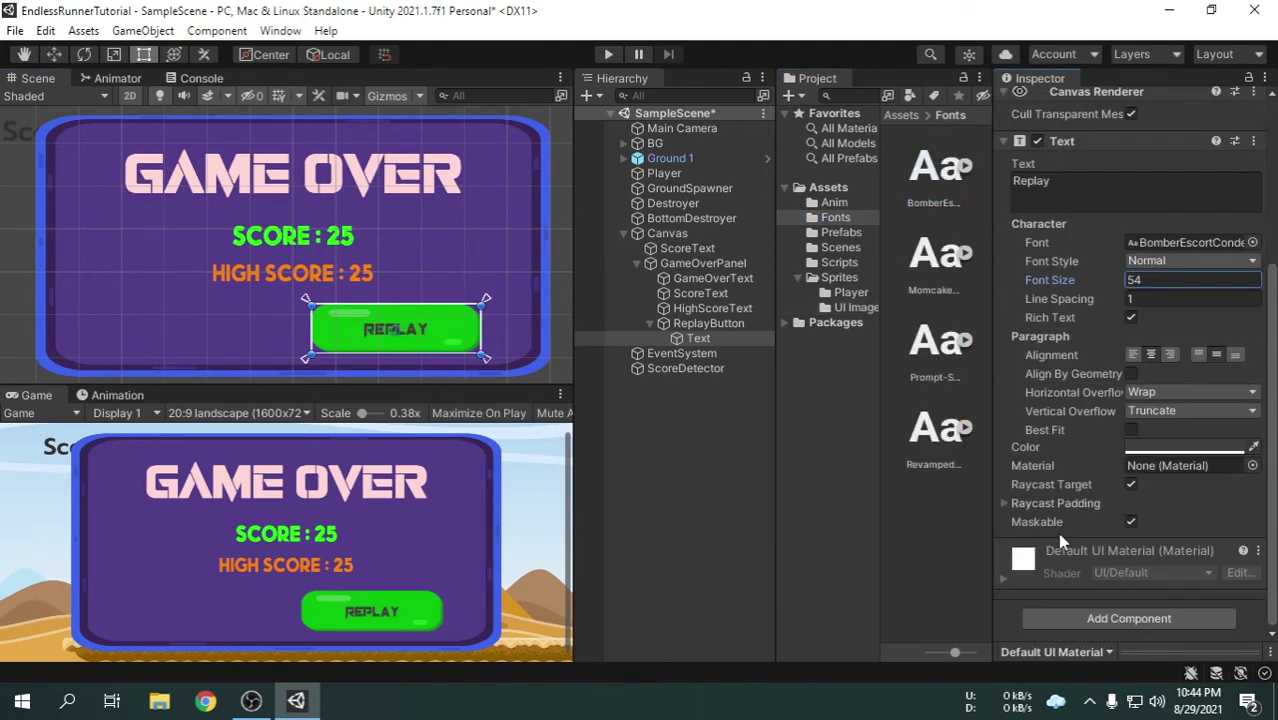
click(1162, 447)
drag(1174, 294, 1111, 302)
mouse_move(1191, 378)
mouse_down()
mouse_move(1234, 381)
mouse_move(1234, 406)
mouse_up()
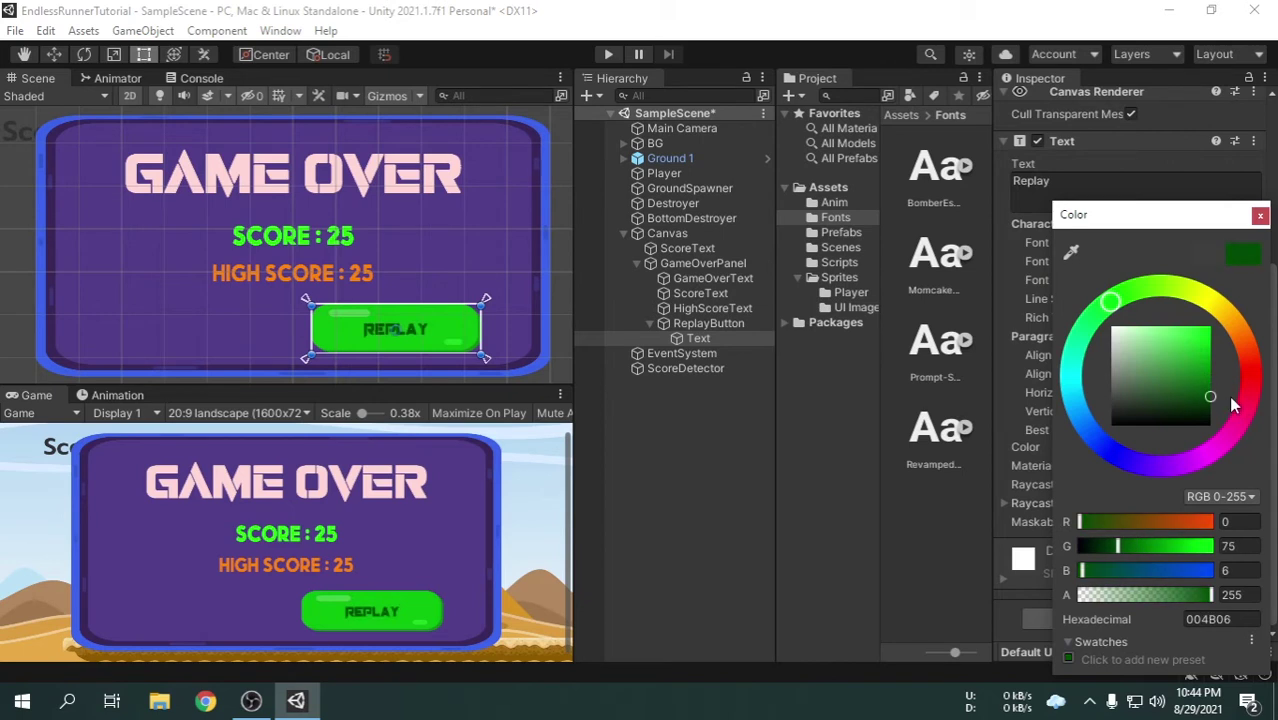
Duplicate ReplayButton as MainMenuButton and move it left to Pos X -301.
click(1260, 216)
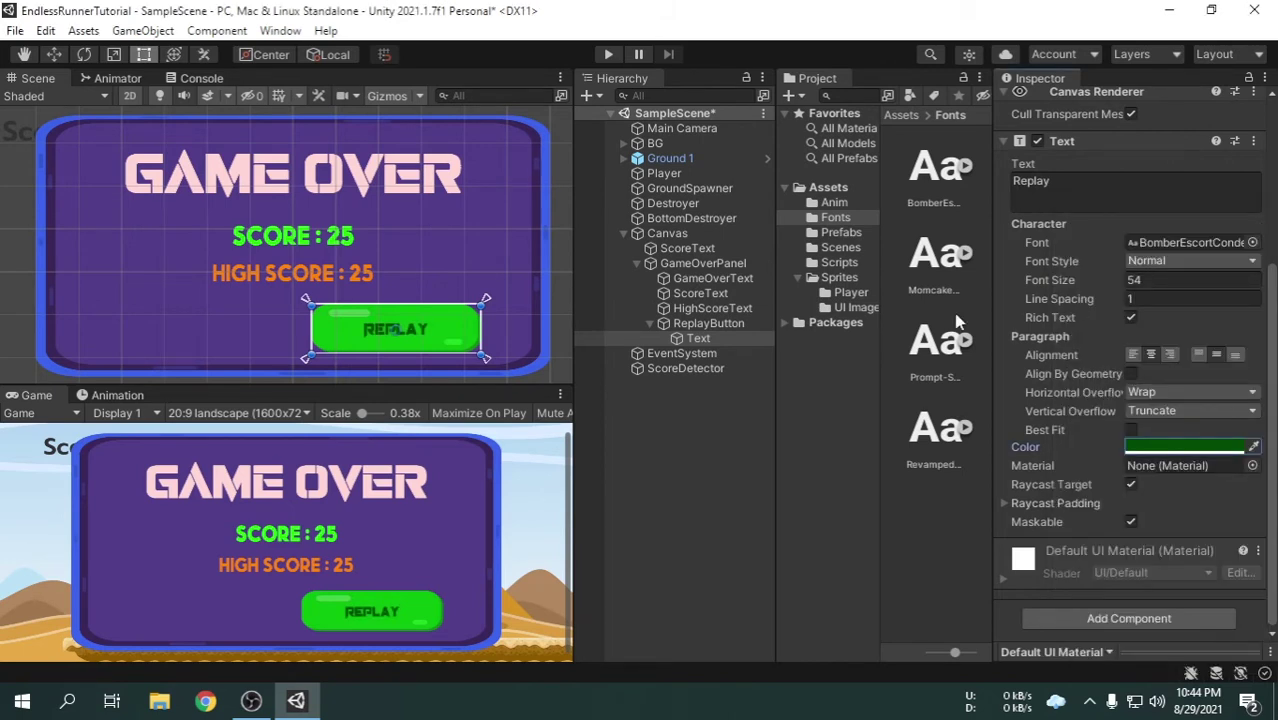
click(650, 323)
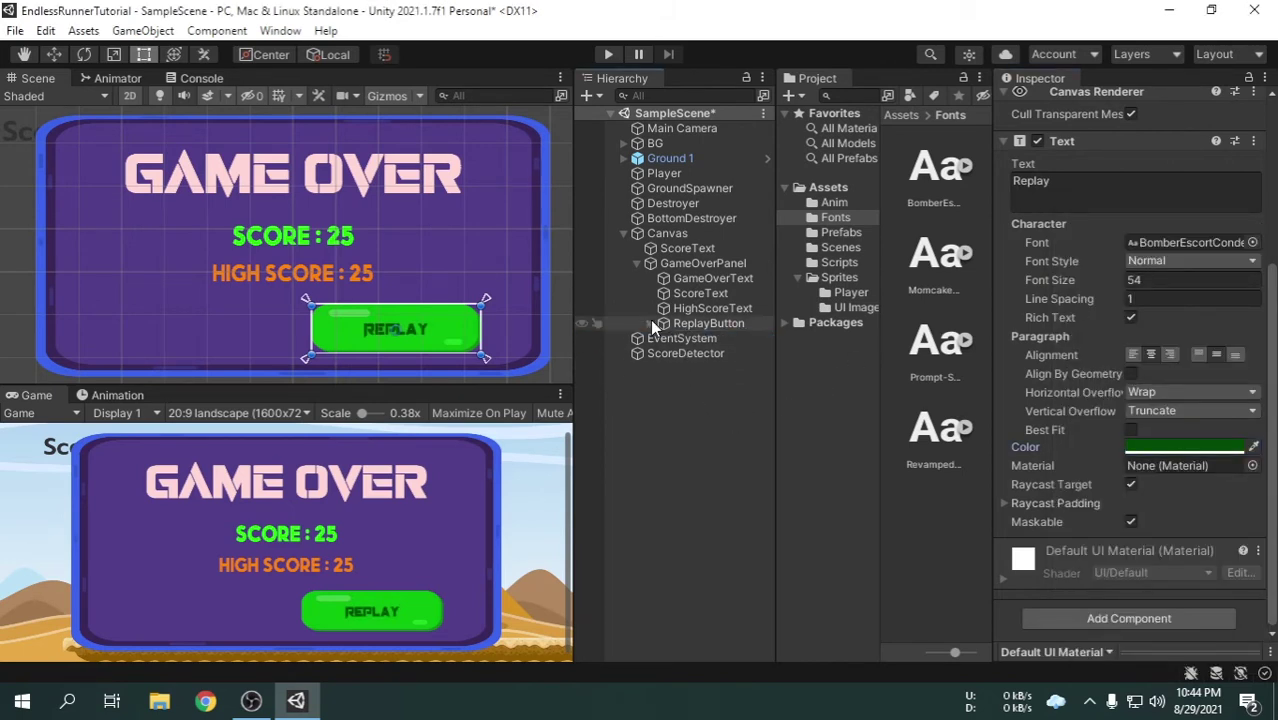
right_click(697, 320)
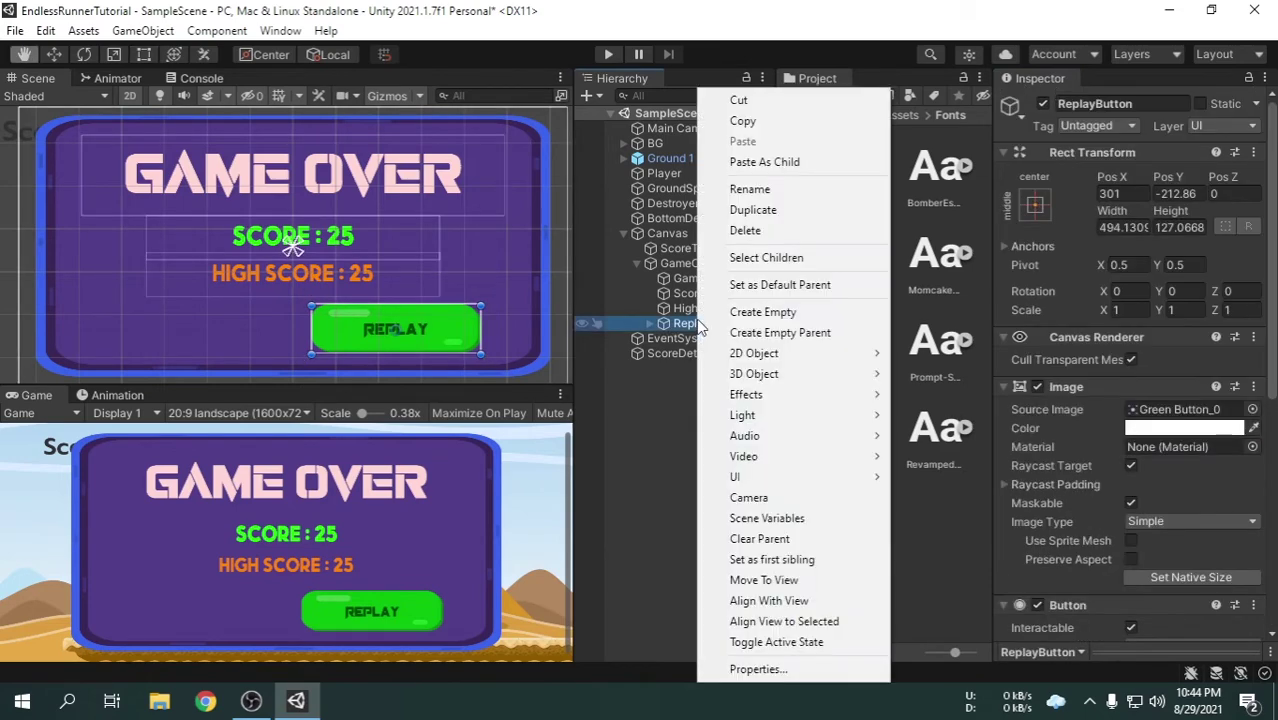
click(772, 210)
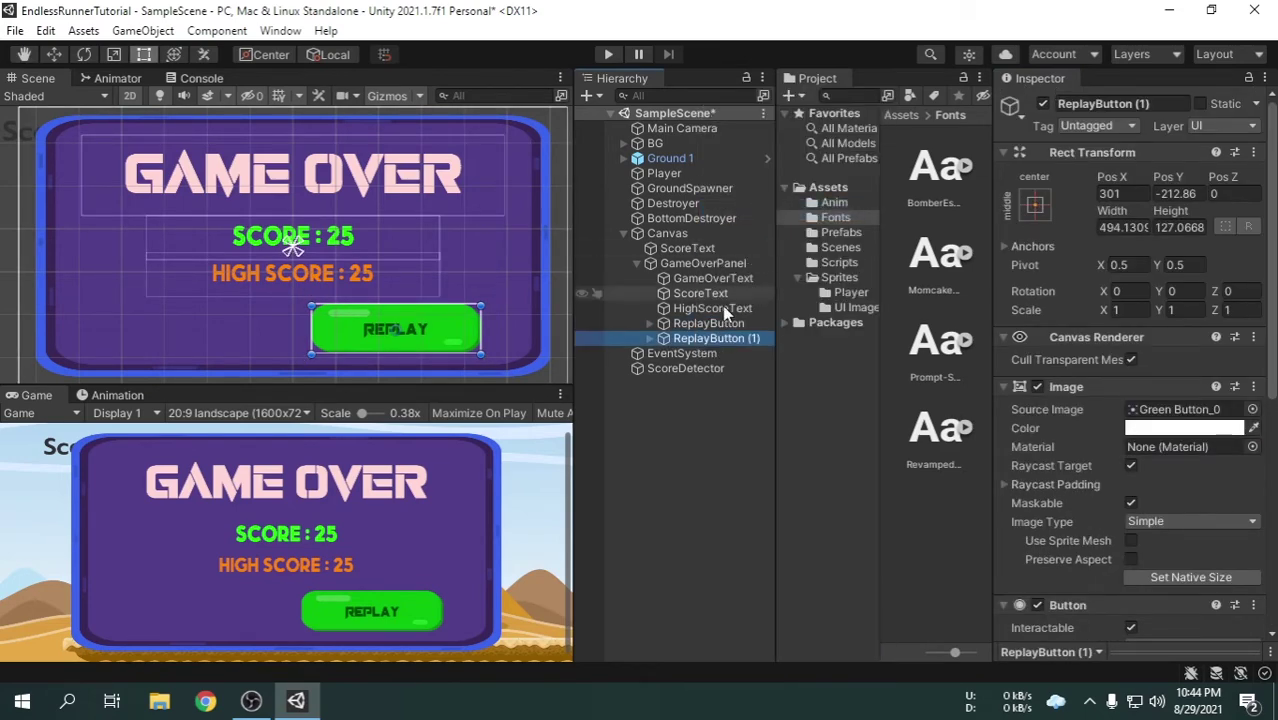
click(716, 337)
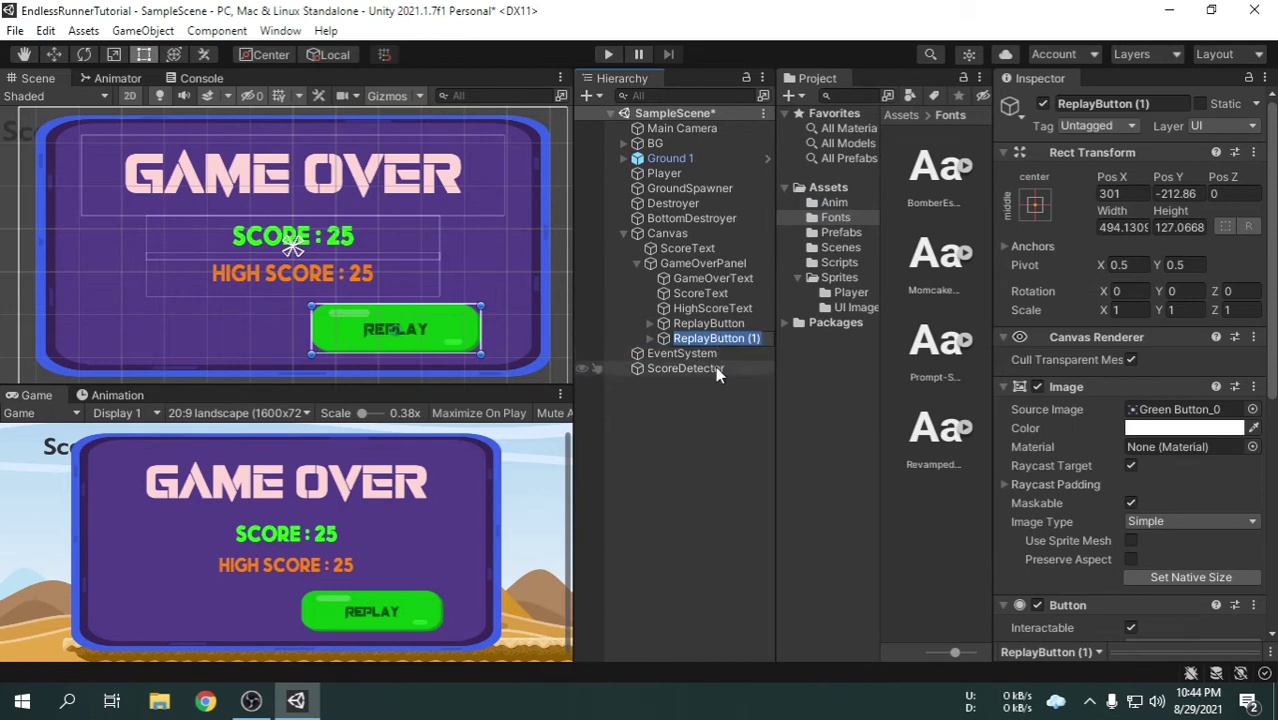
text(Main)
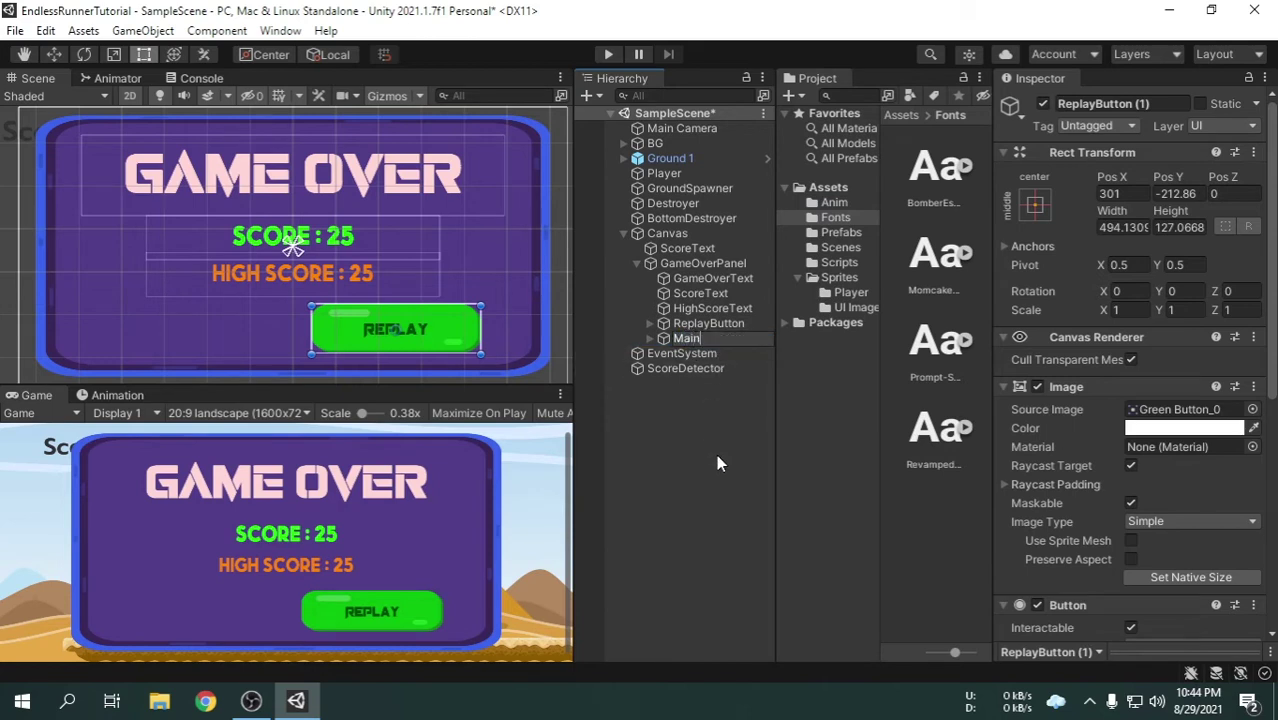
text(MenuButton)
key(Return)
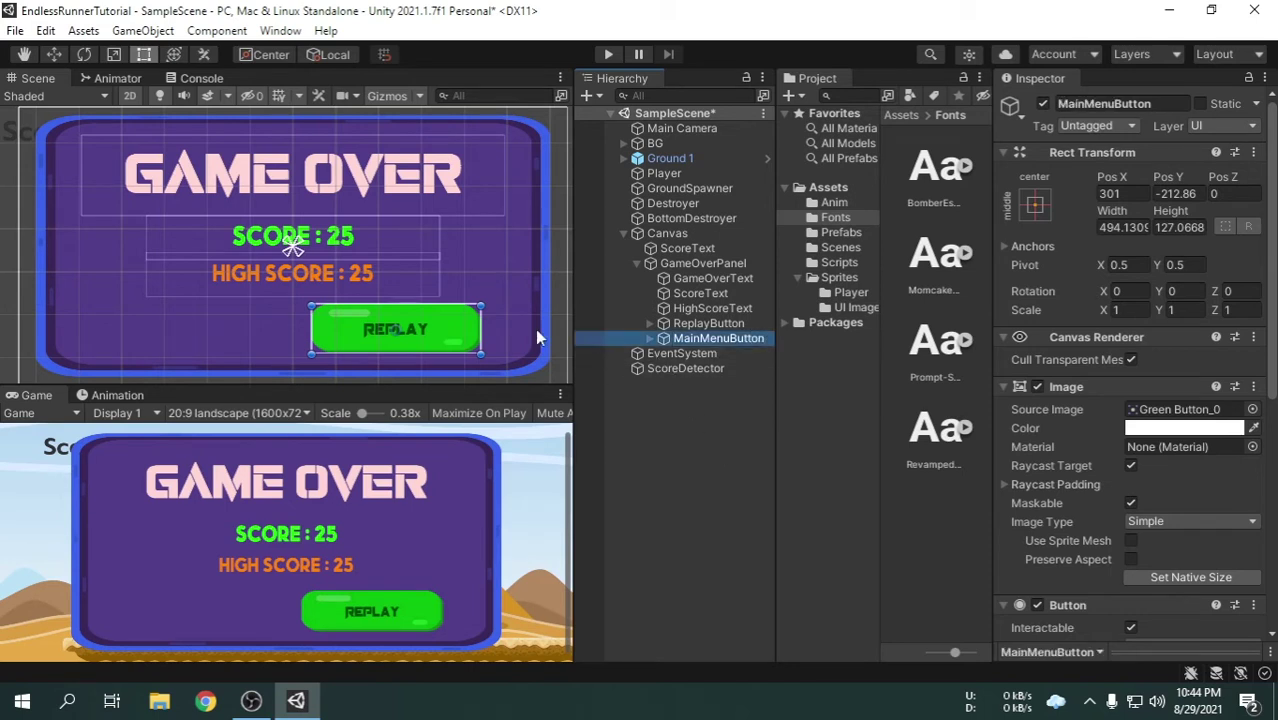
drag(462, 337, 254, 338)
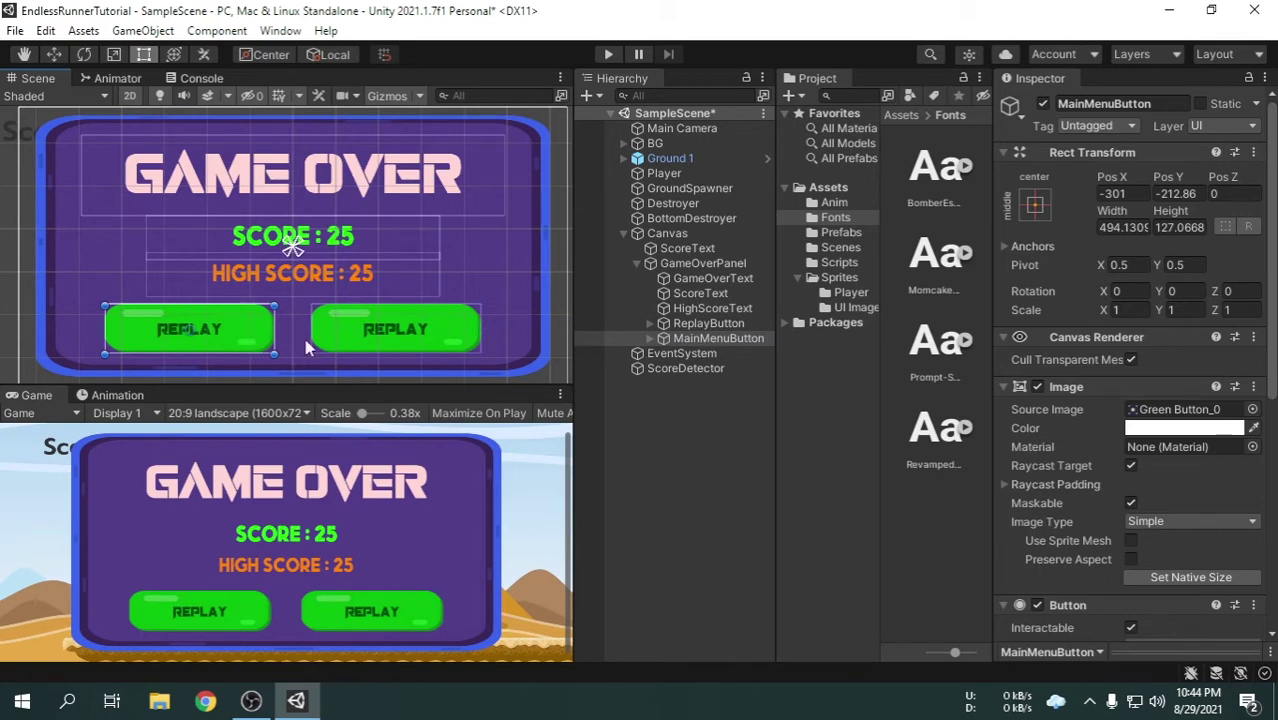
Select the Yellow Button texture and switch it to Multiple sprite mode.
click(848, 308)
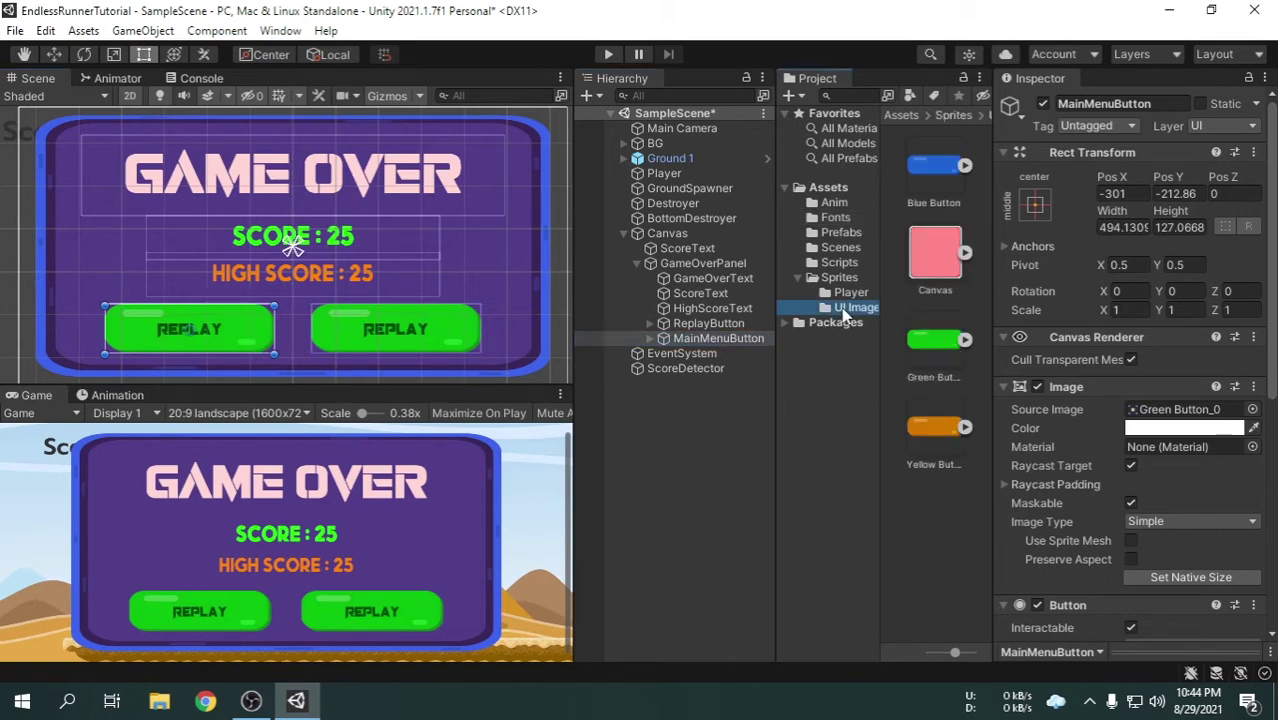
drag(935, 430, 1185, 416)
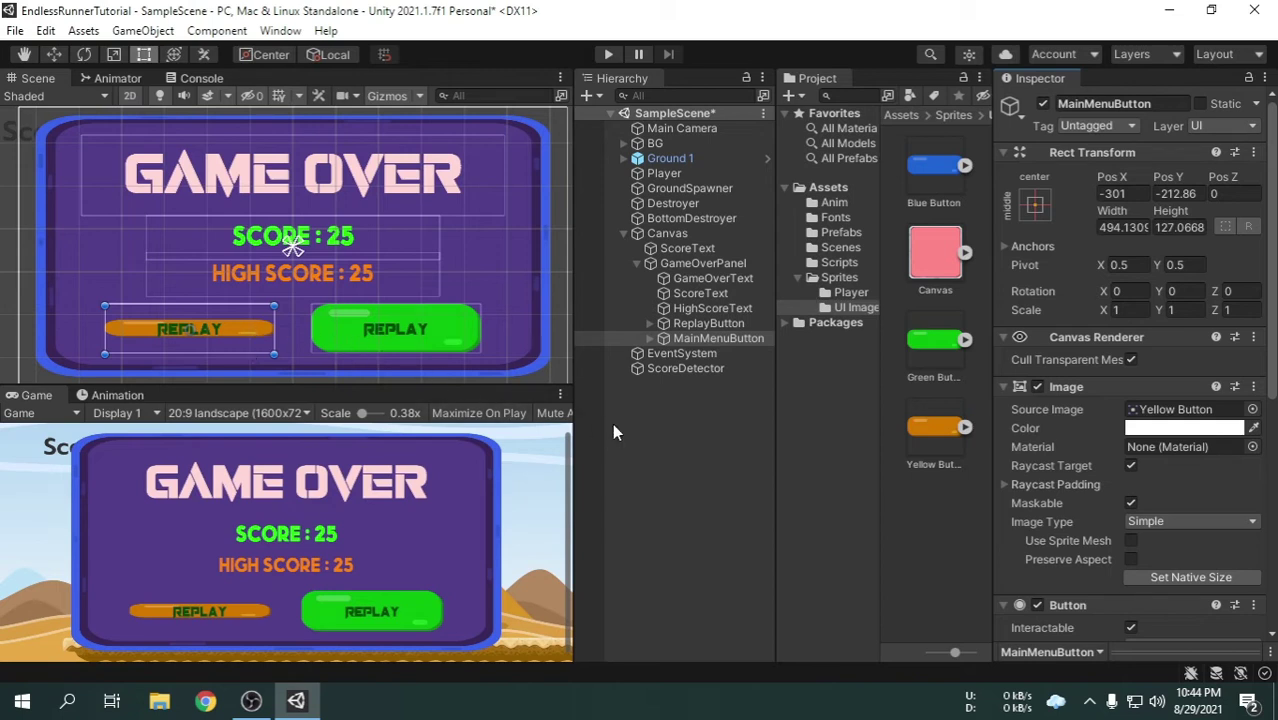
click(935, 440)
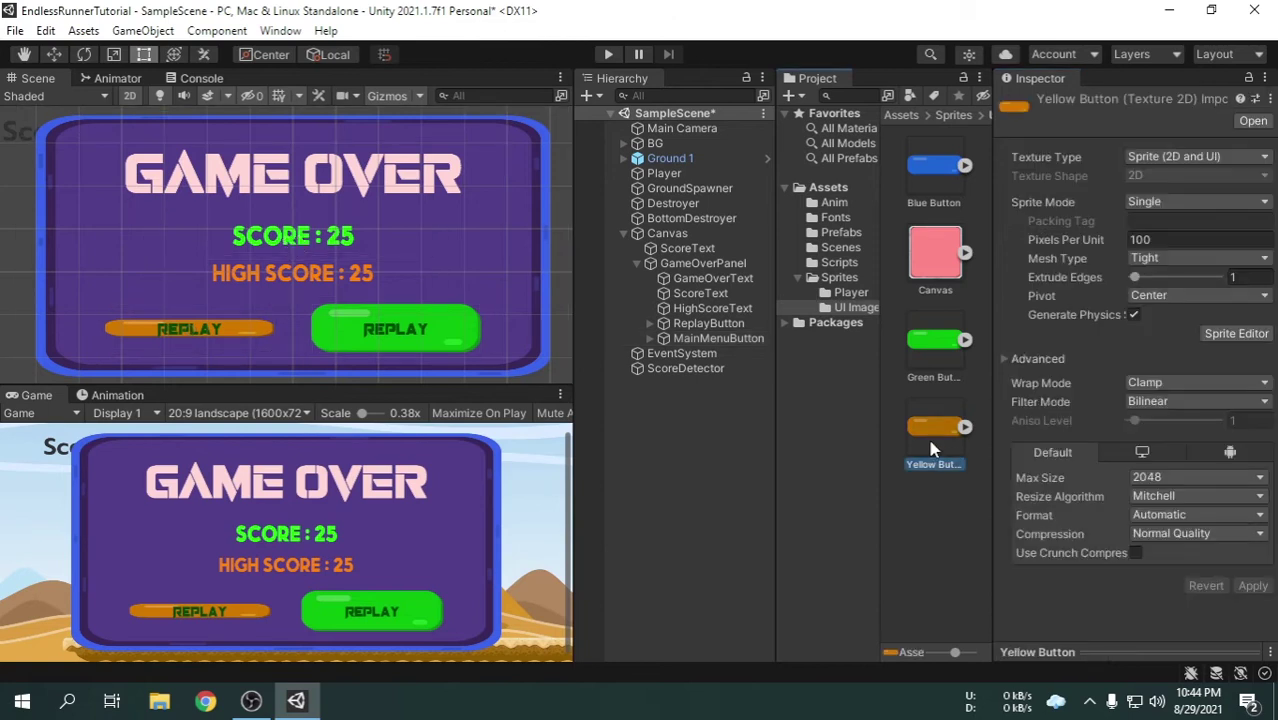
click(1188, 203)
click(1184, 241)
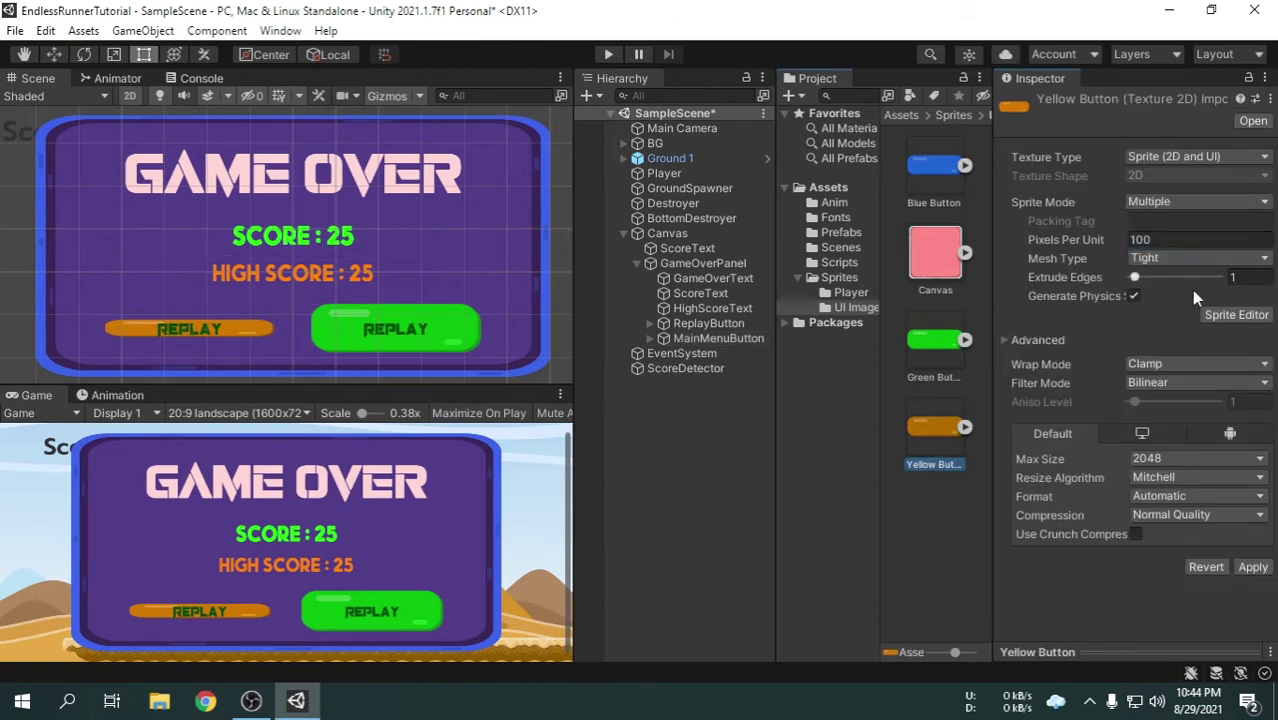
click(1252, 567)
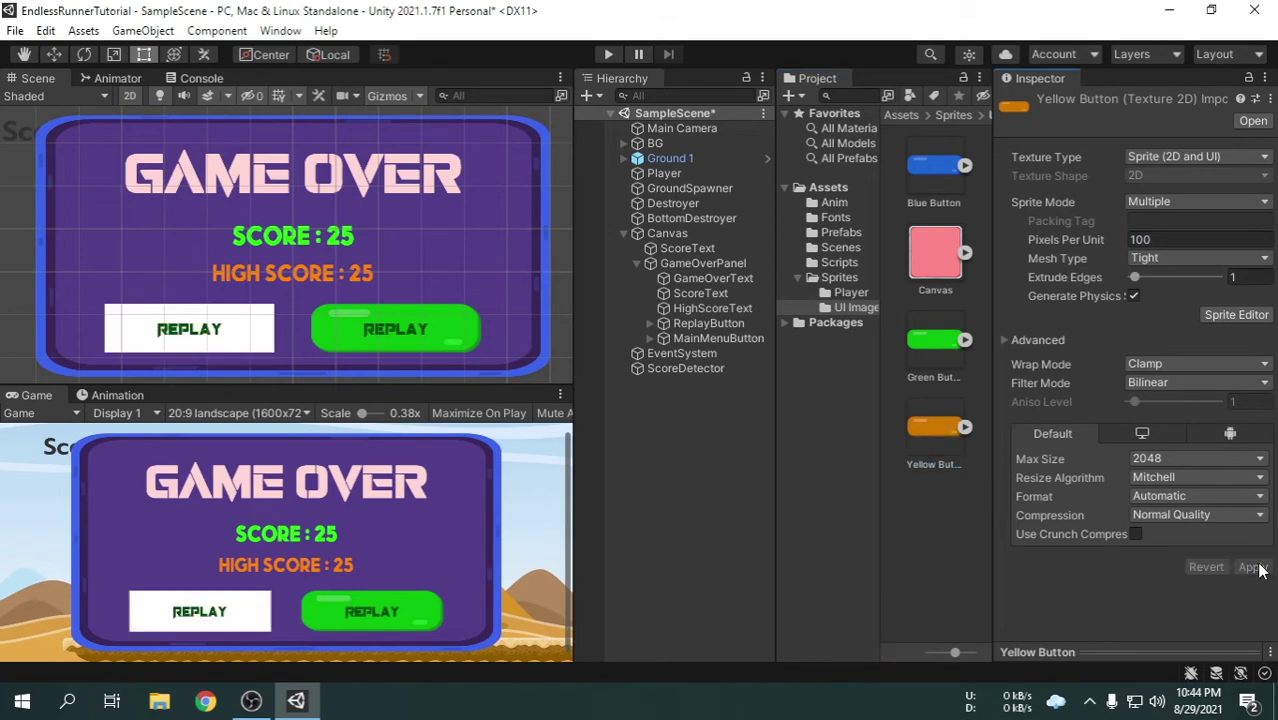
Auto-slice the yellow texture into a 256 by 92 Yellow Button_0 sprite and apply.
click(1230, 316)
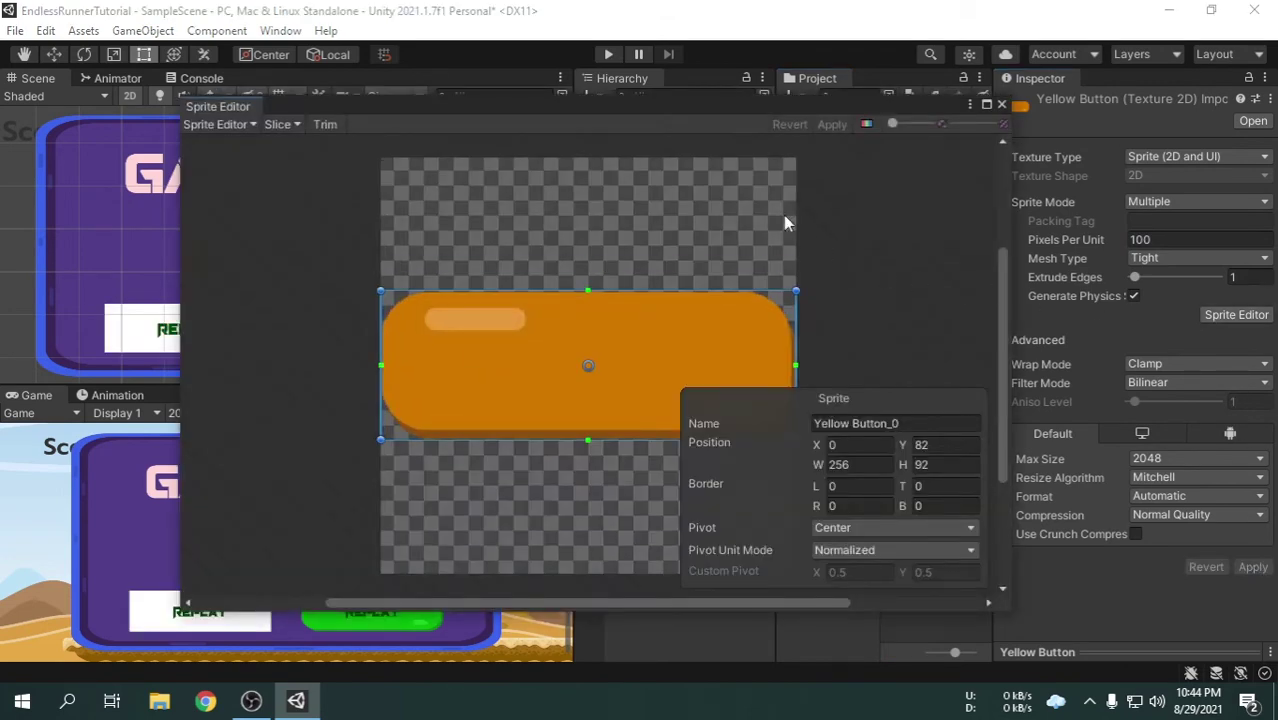
click(281, 124)
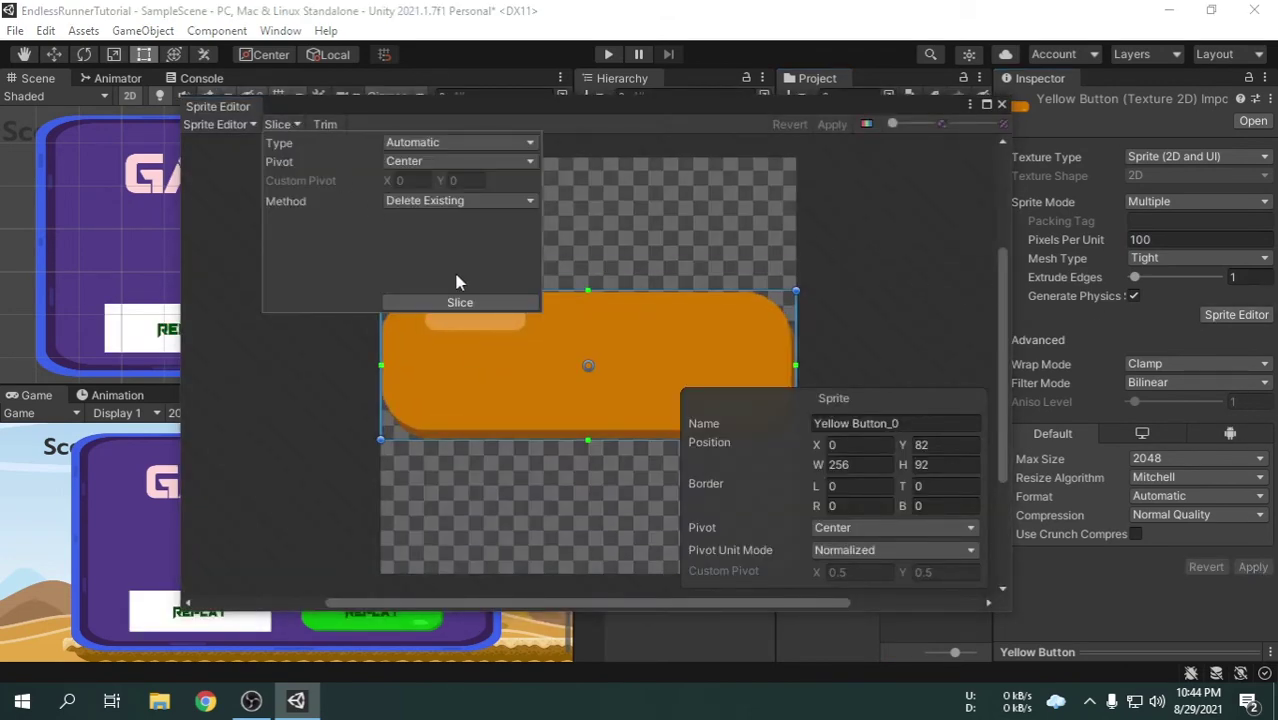
click(473, 303)
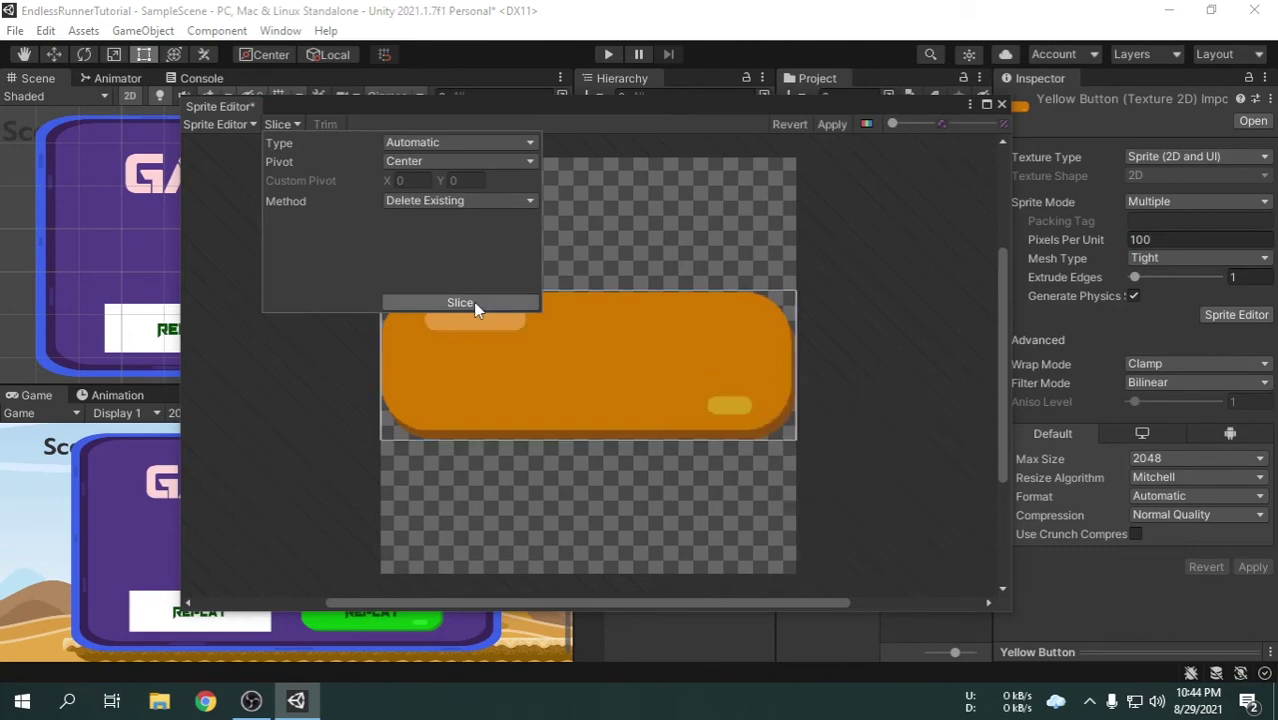
click(840, 123)
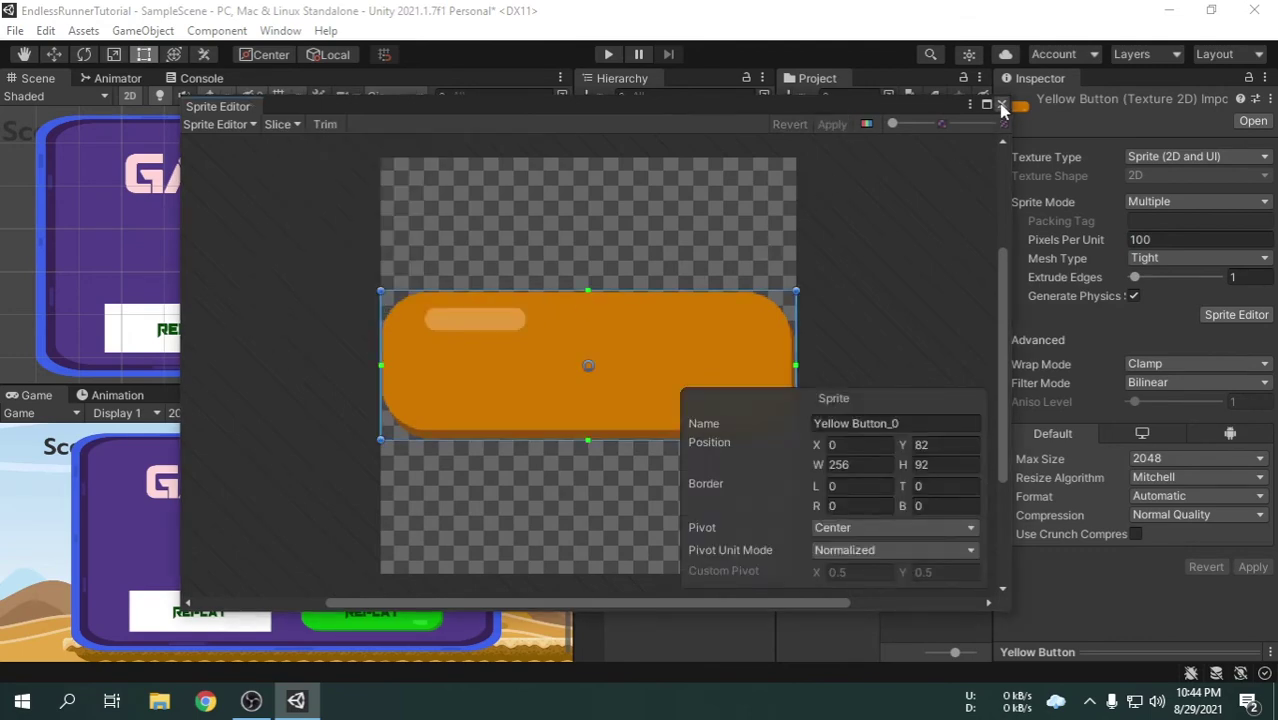
click(1001, 106)
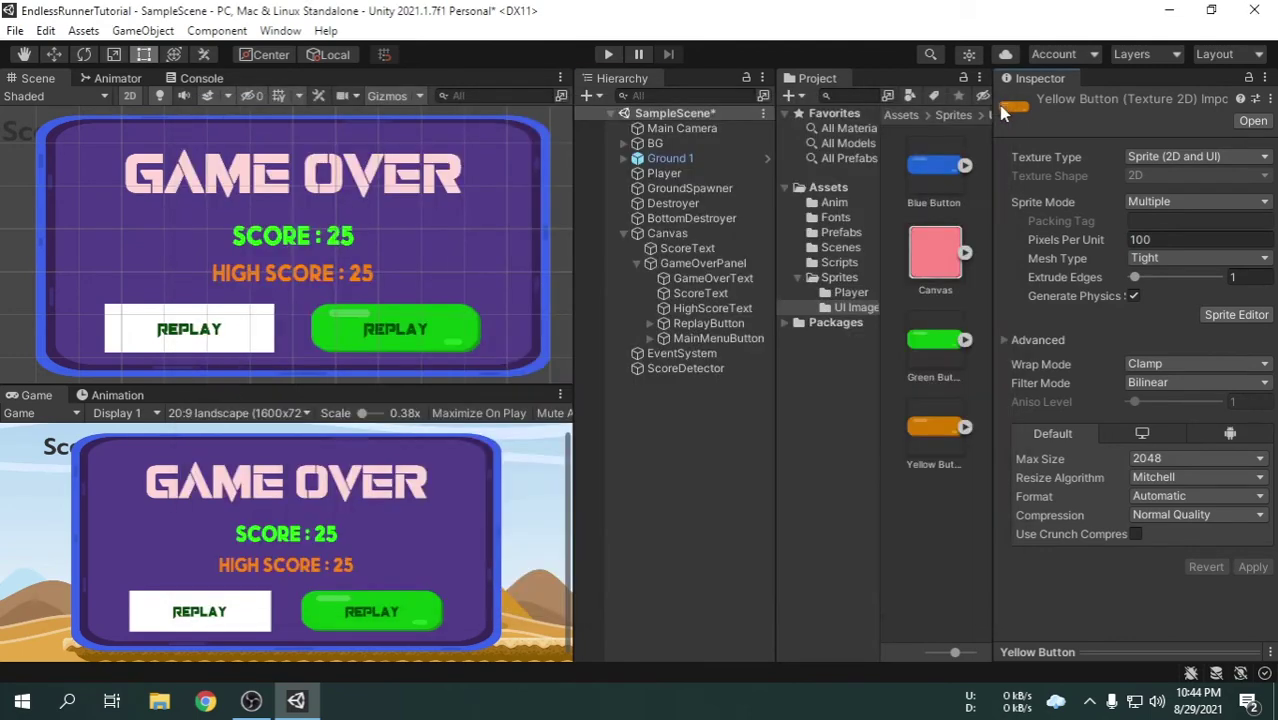
click(703, 338)
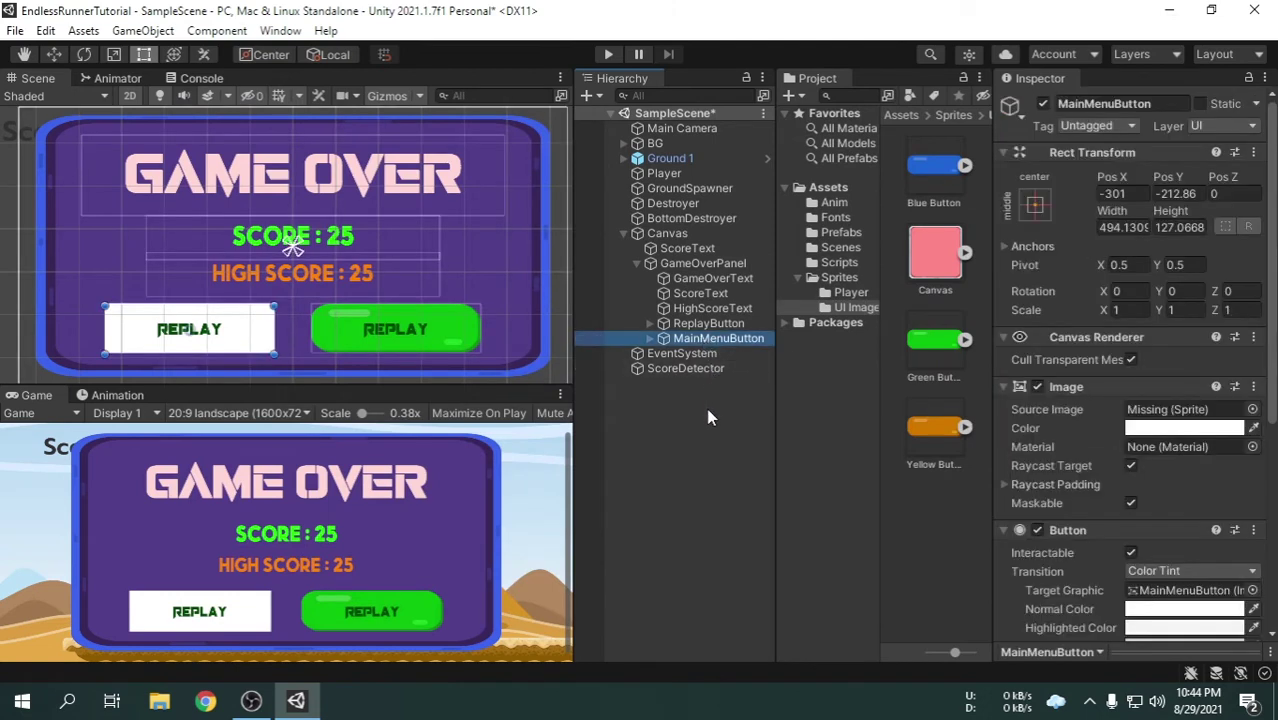
Give MainMenuButton the Yellow Button_0 sprite and tint its label dark olive (3A3200).
drag(935, 427, 1150, 412)
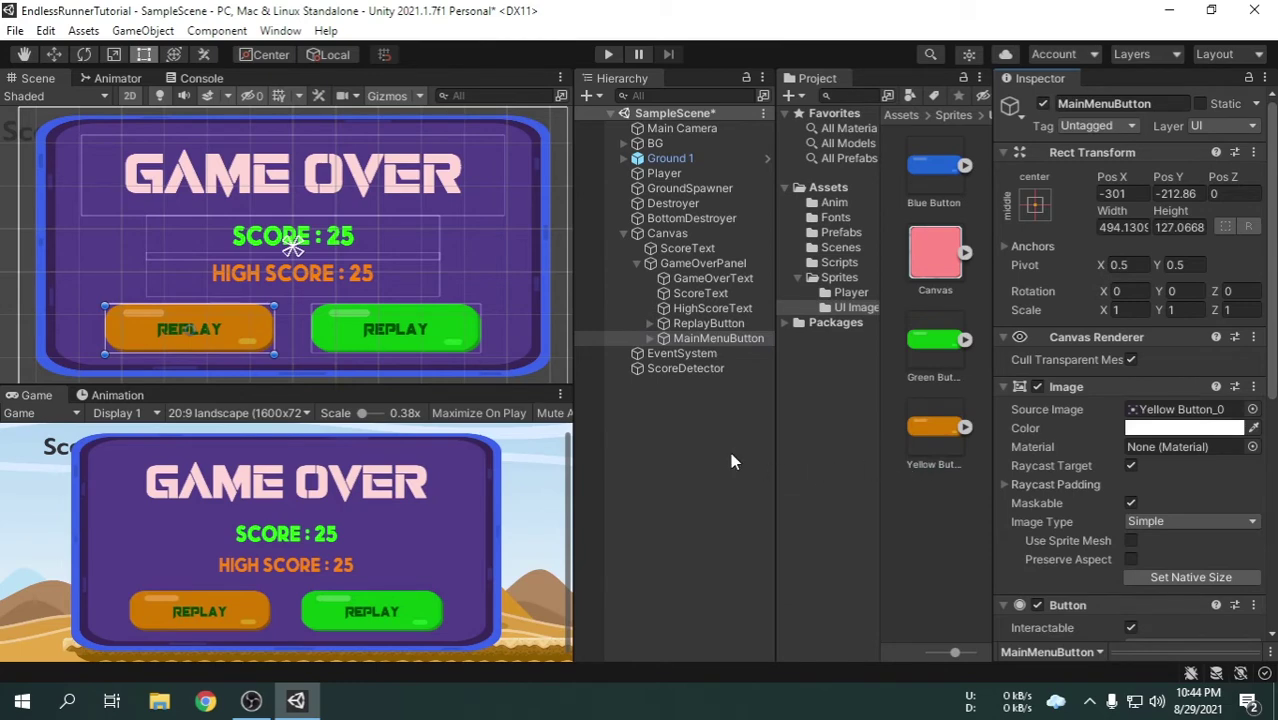
click(650, 338)
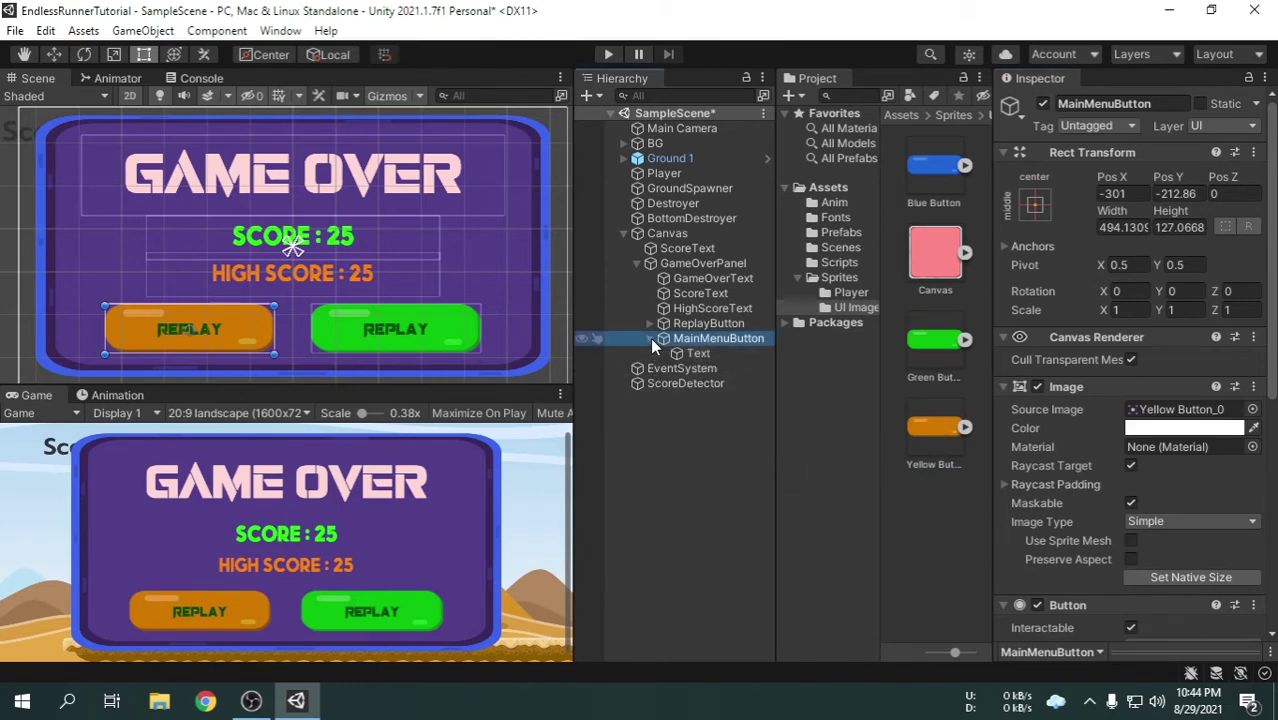
click(705, 354)
scroll(1072, 566, down, 5)
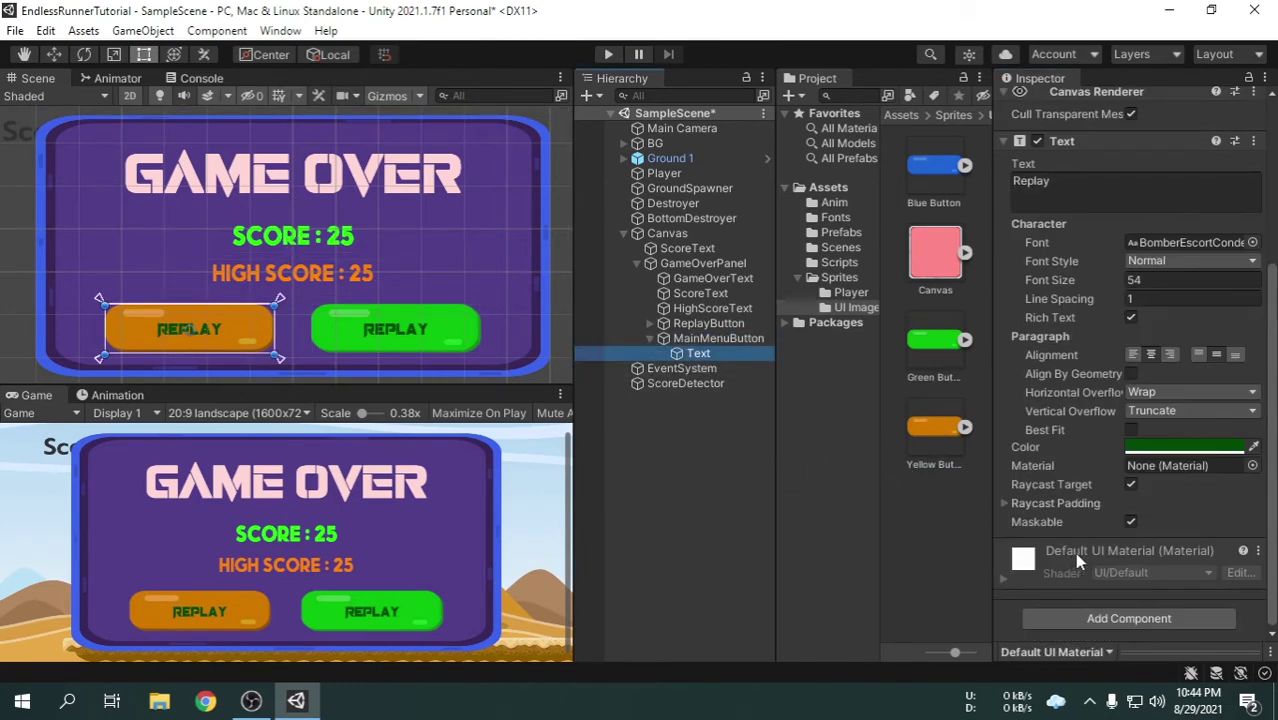
click(1170, 446)
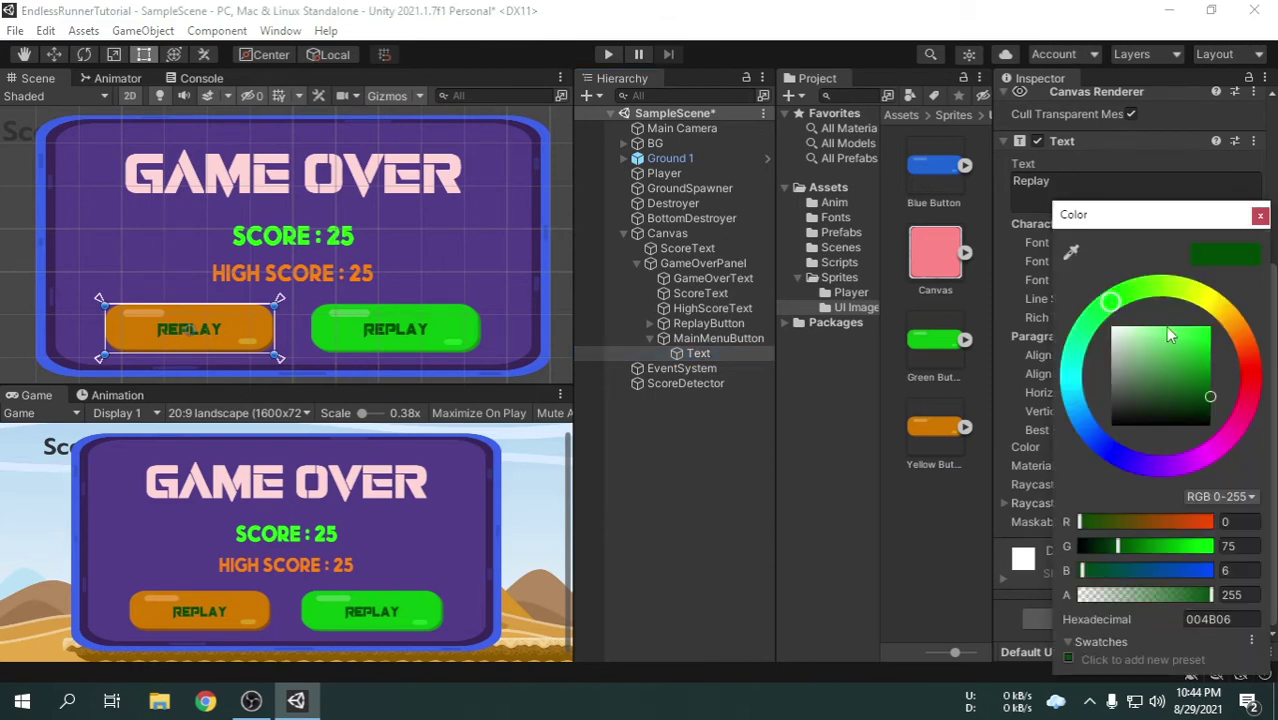
mouse_move(1182, 290)
mouse_down()
mouse_move(1230, 318)
mouse_move(1203, 297)
mouse_move(1221, 299)
mouse_up()
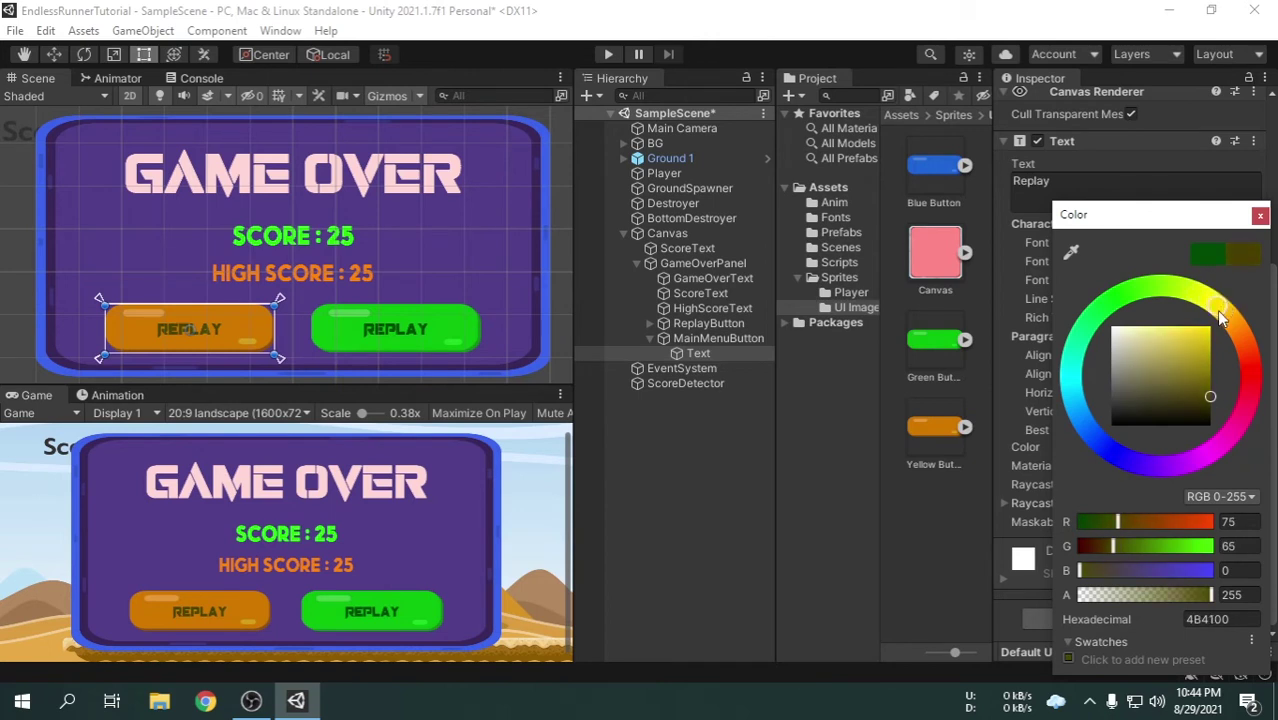
drag(1209, 399, 1221, 404)
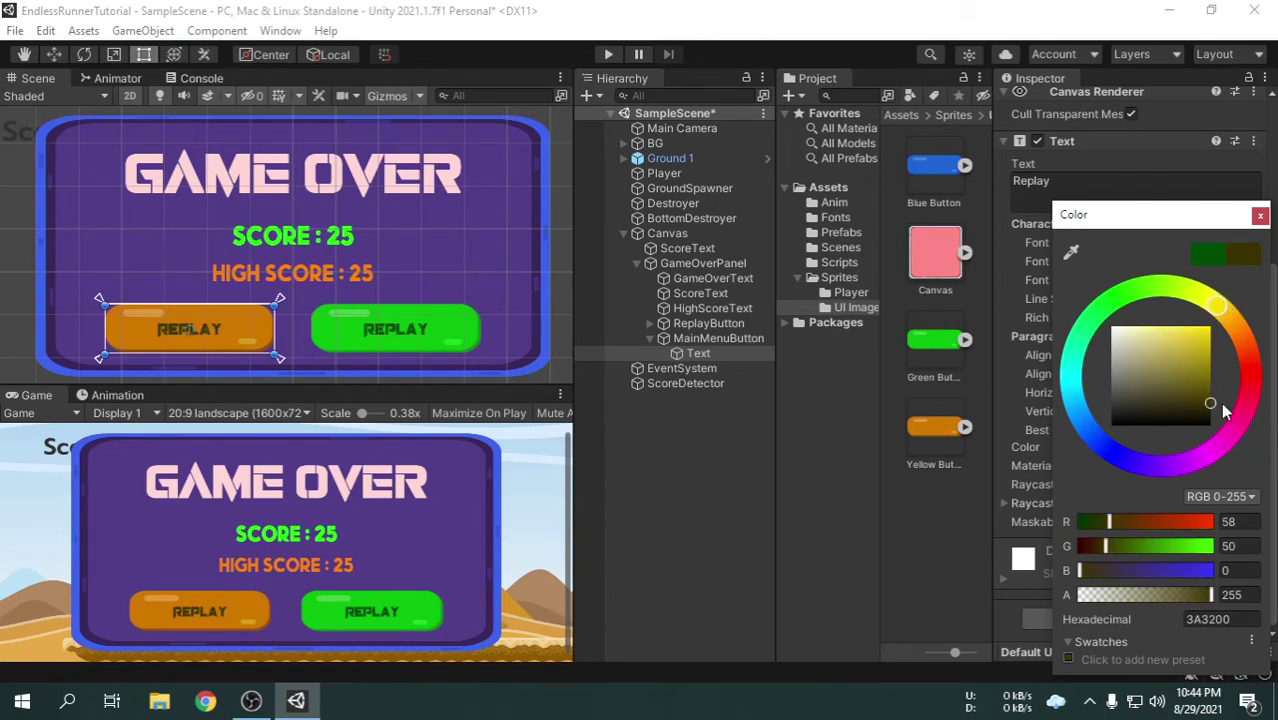
click(1260, 216)
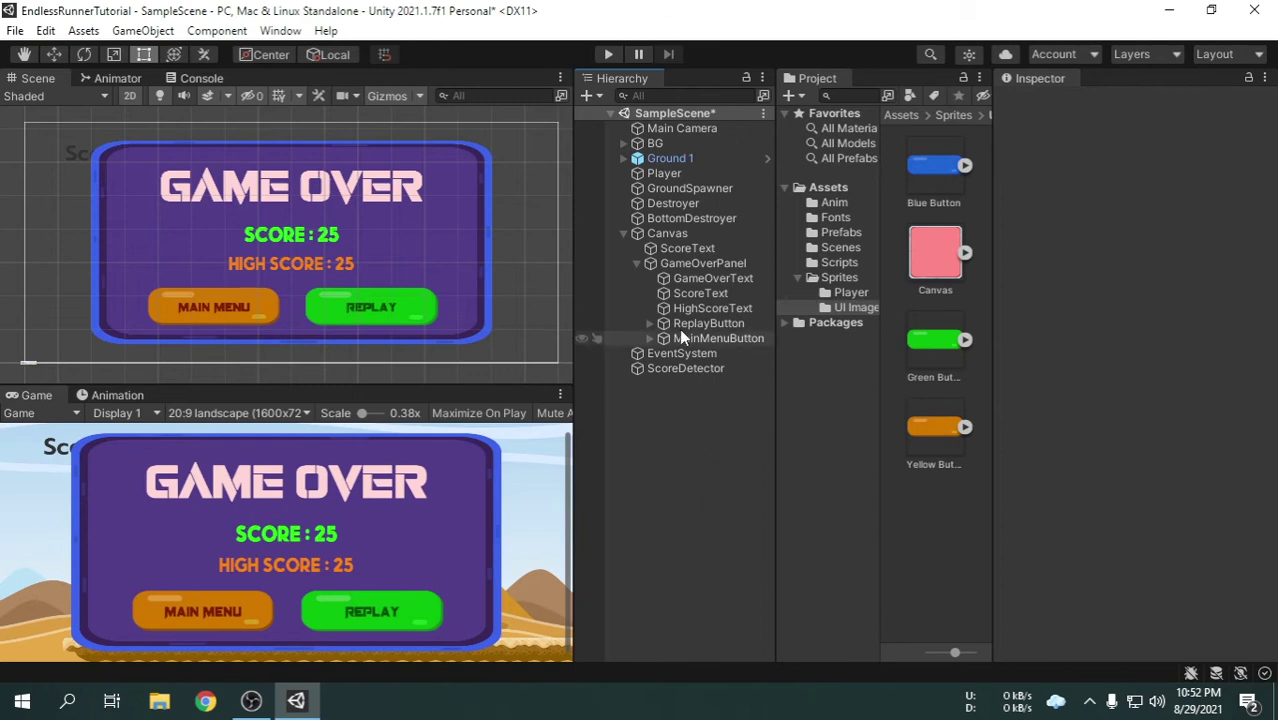
Add a Canvas Group component to the GameOverPanel and show the Animation window.
click(705, 264)
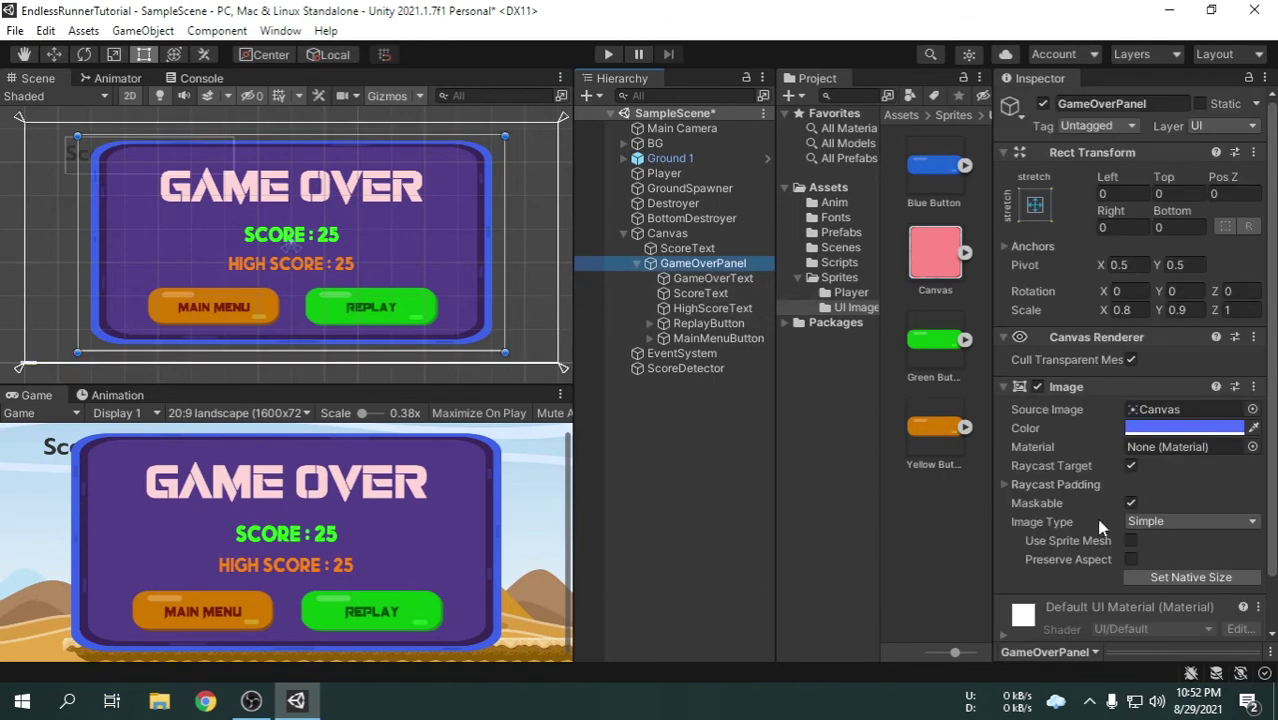
scroll(1088, 509, down, 2)
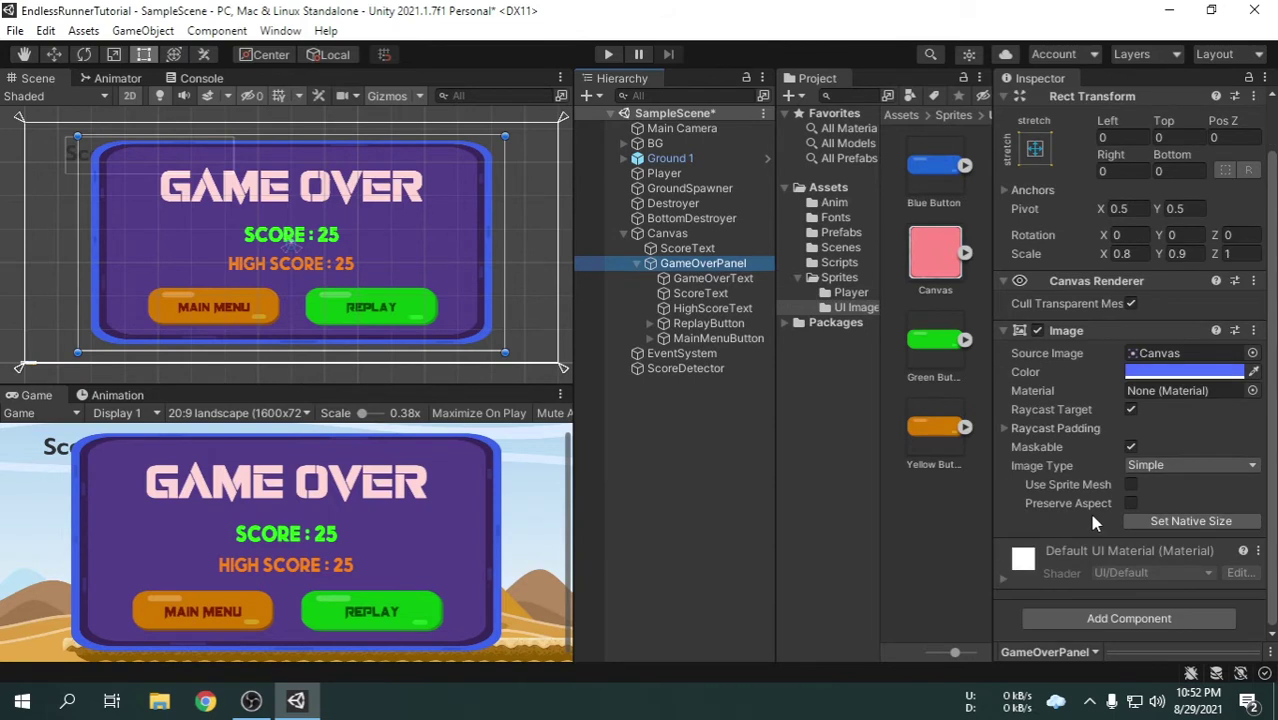
click(1108, 619)
text(canvas)
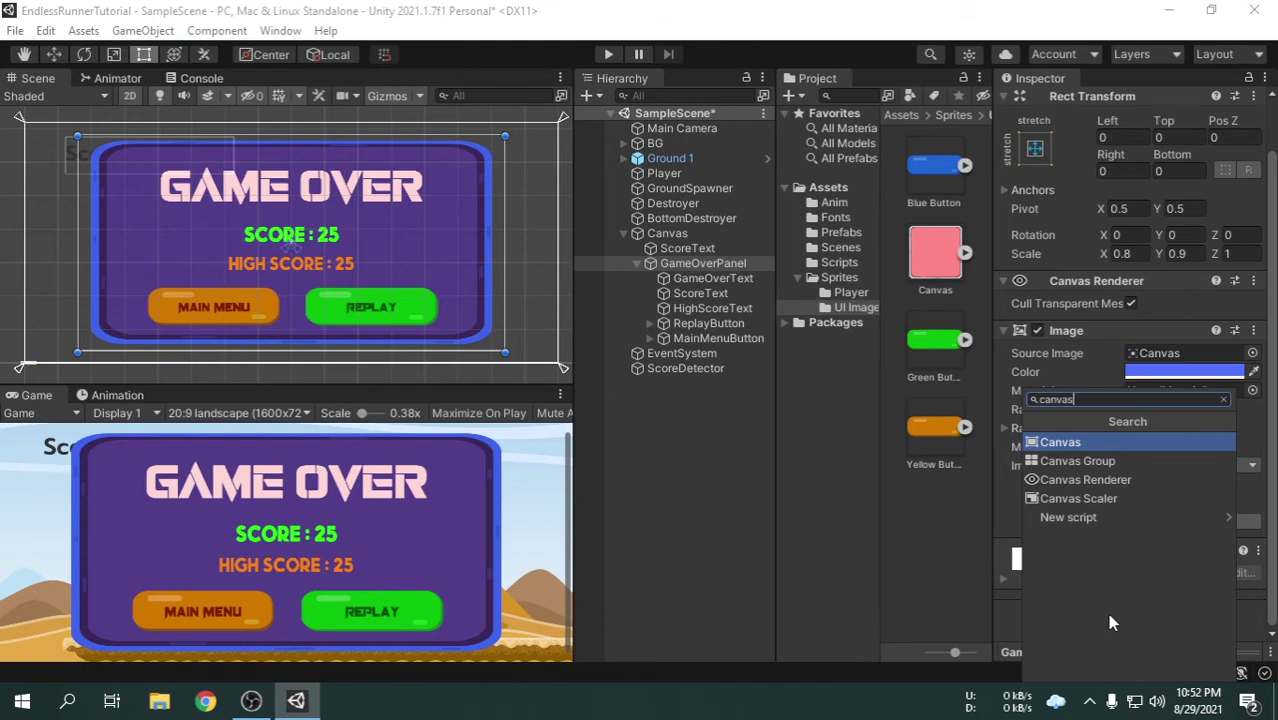
click(1128, 461)
scroll(1056, 567, down, 2)
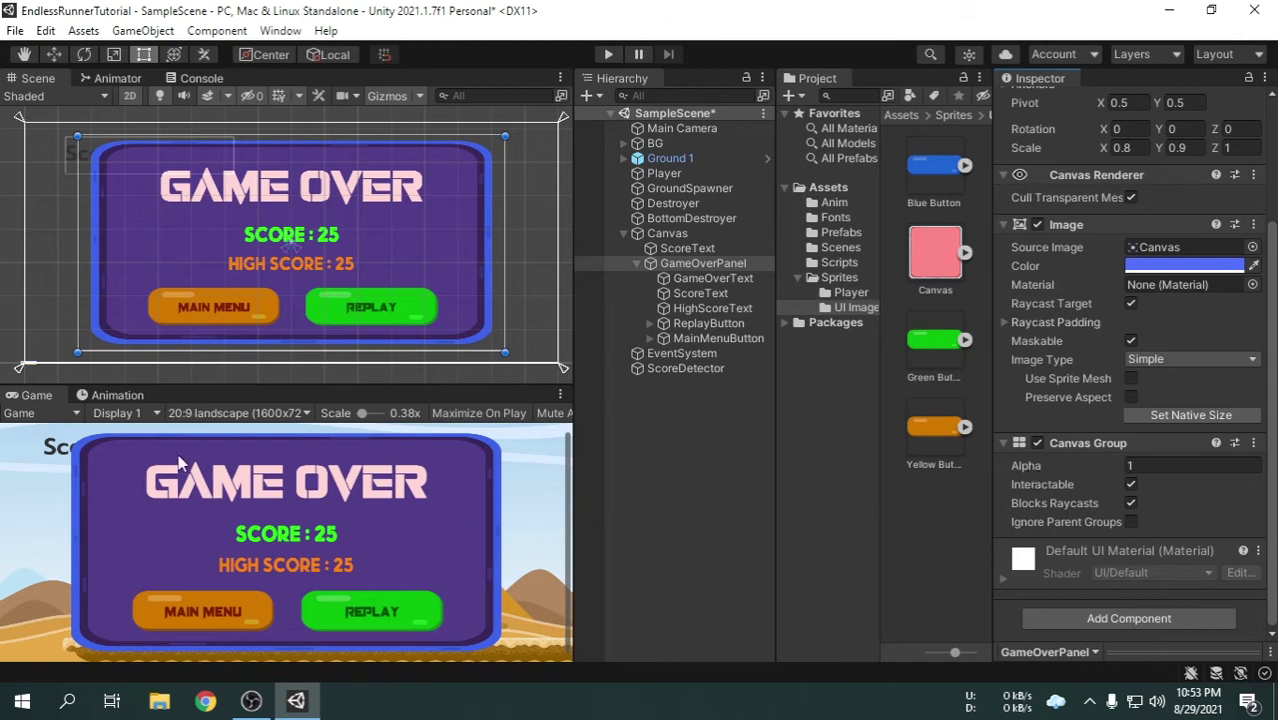
click(102, 398)
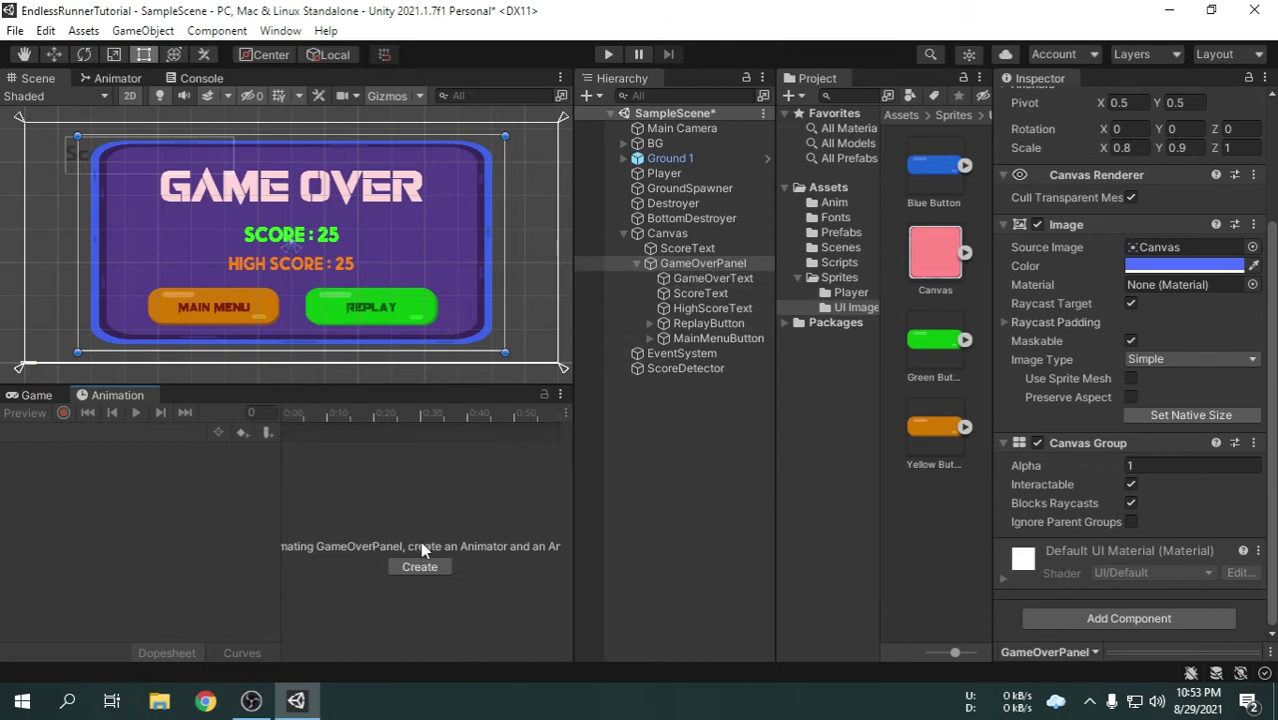
Start a new animation clip in Assets/Anim, naming it GameOverAnim.
click(420, 567)
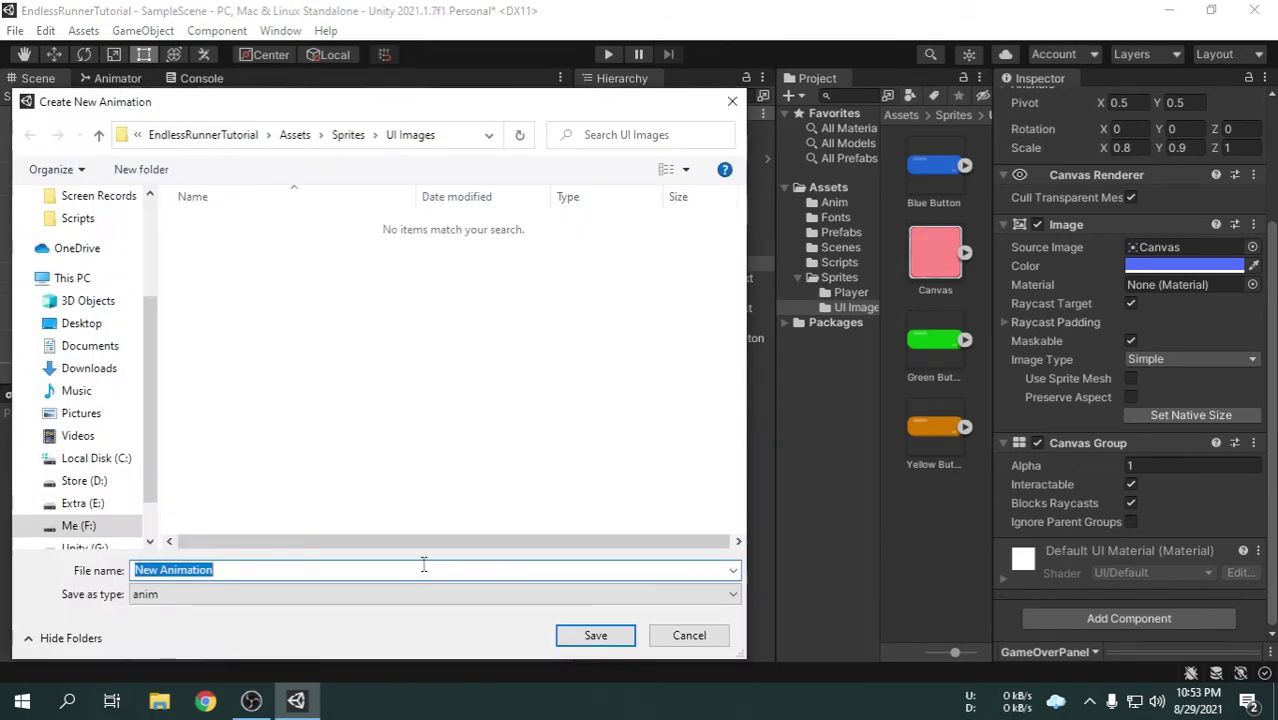
click(292, 136)
double_click(244, 228)
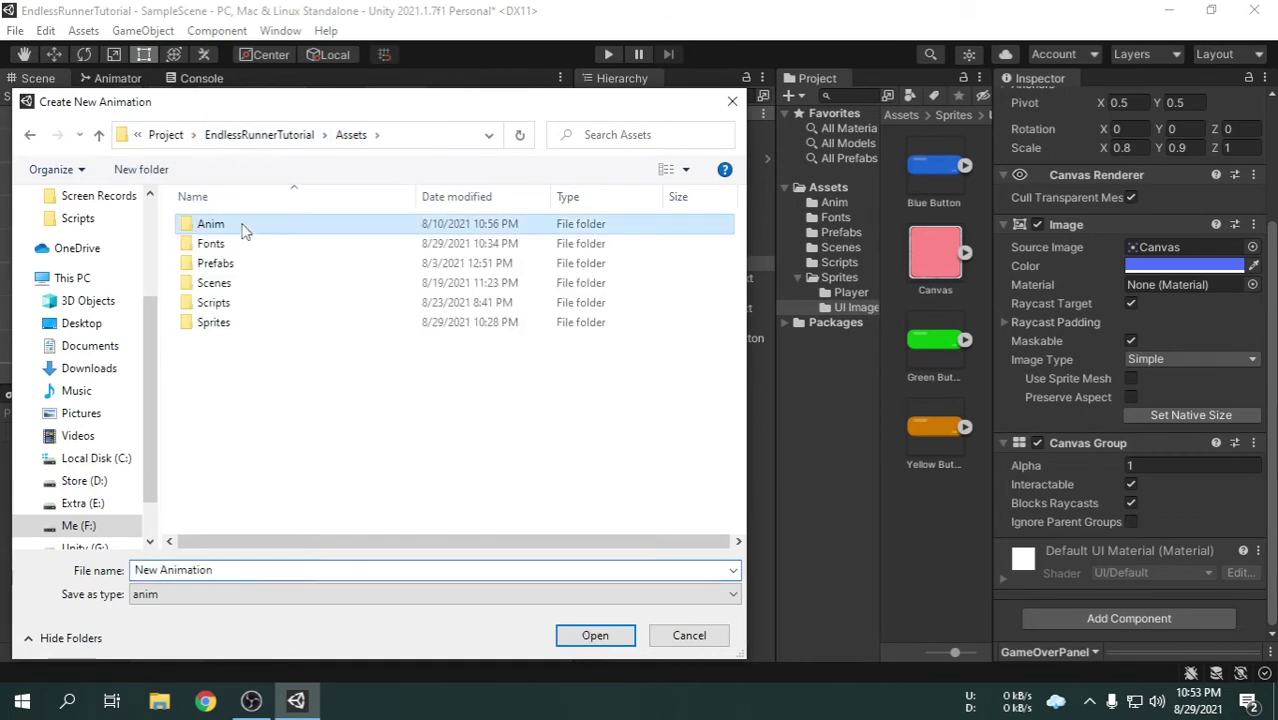
click(251, 573)
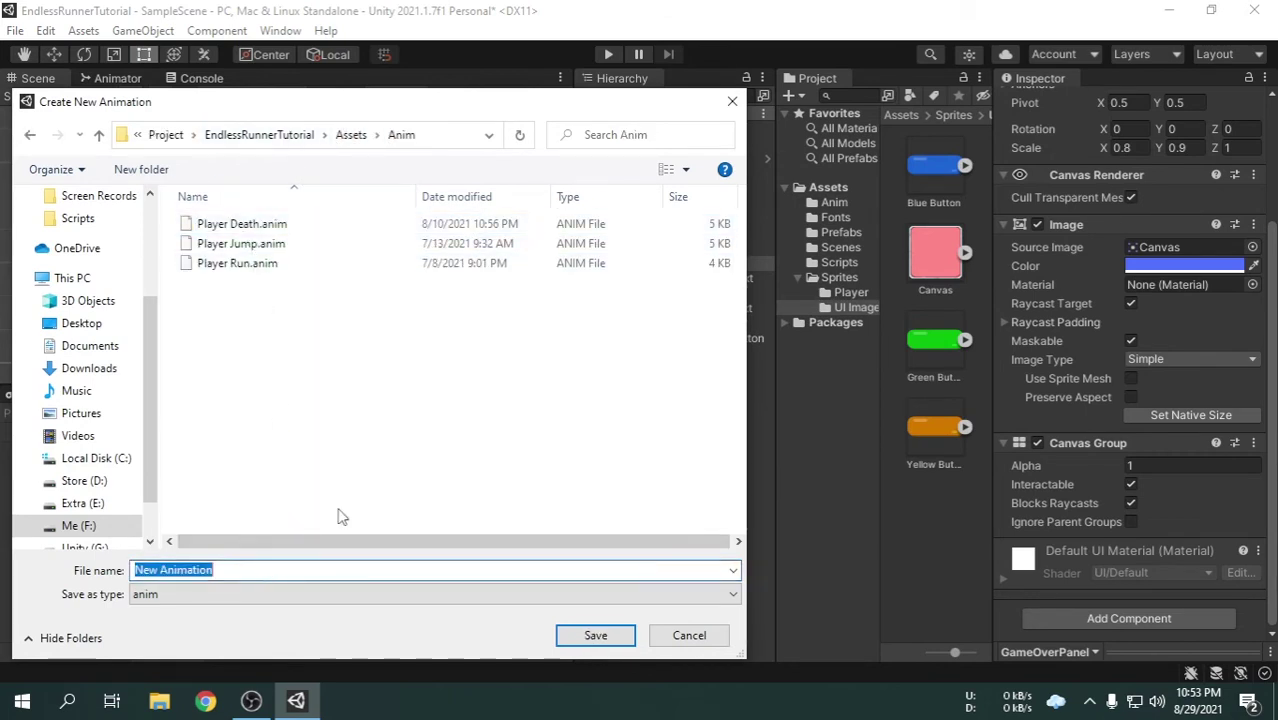
text(Game)
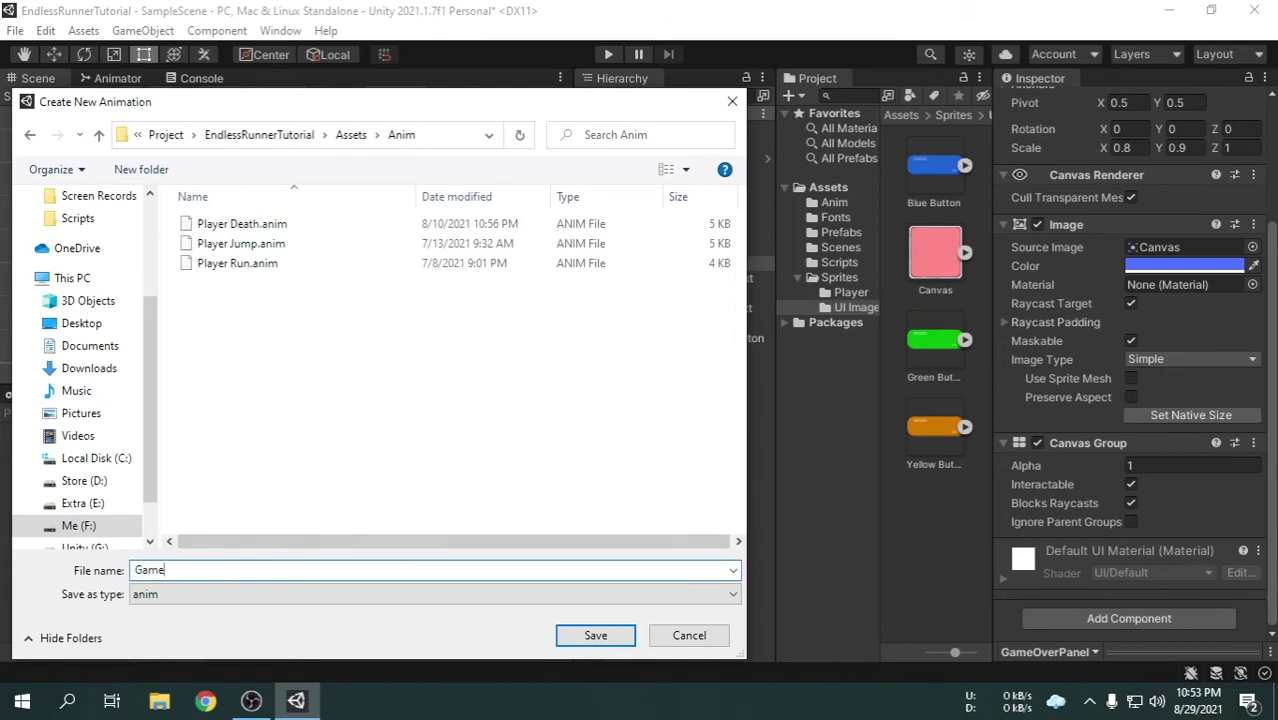
text(OverAnim)
Save the clip and record Canvas Group Alpha keyframes: 0 at frame 0, 1 at frame 30.
click(595, 637)
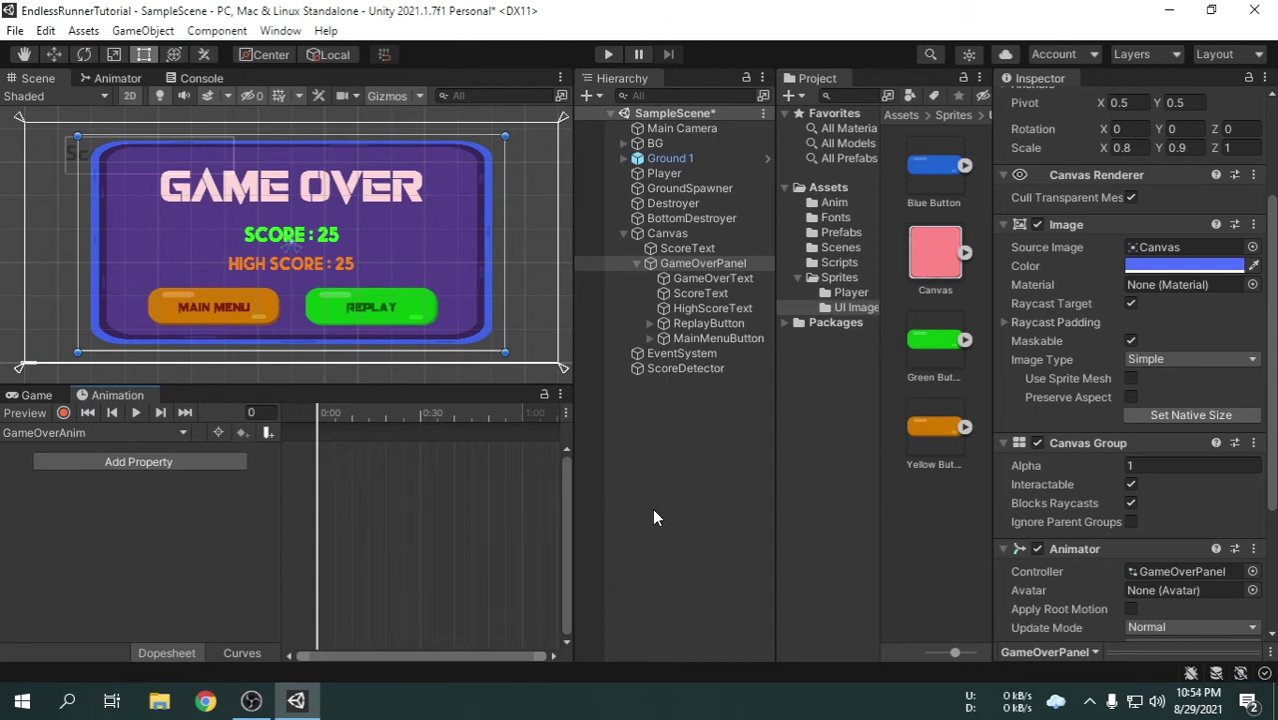
click(63, 413)
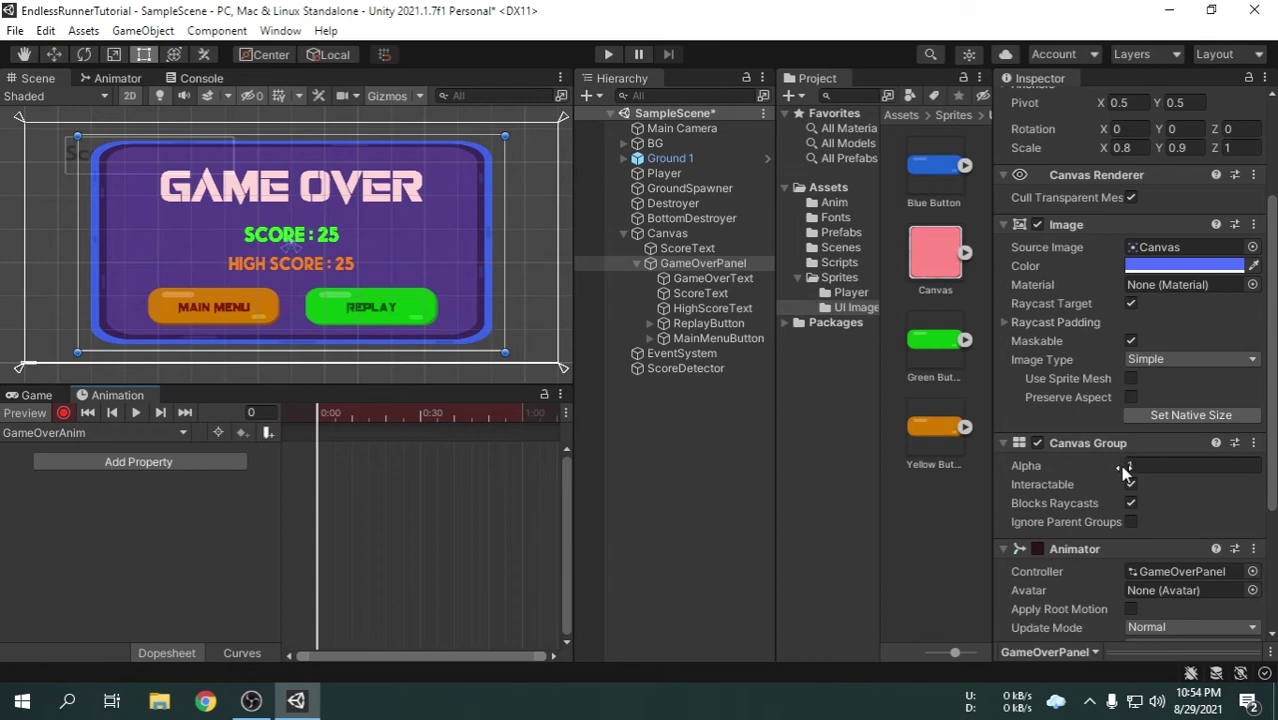
drag(1124, 468, 998, 474)
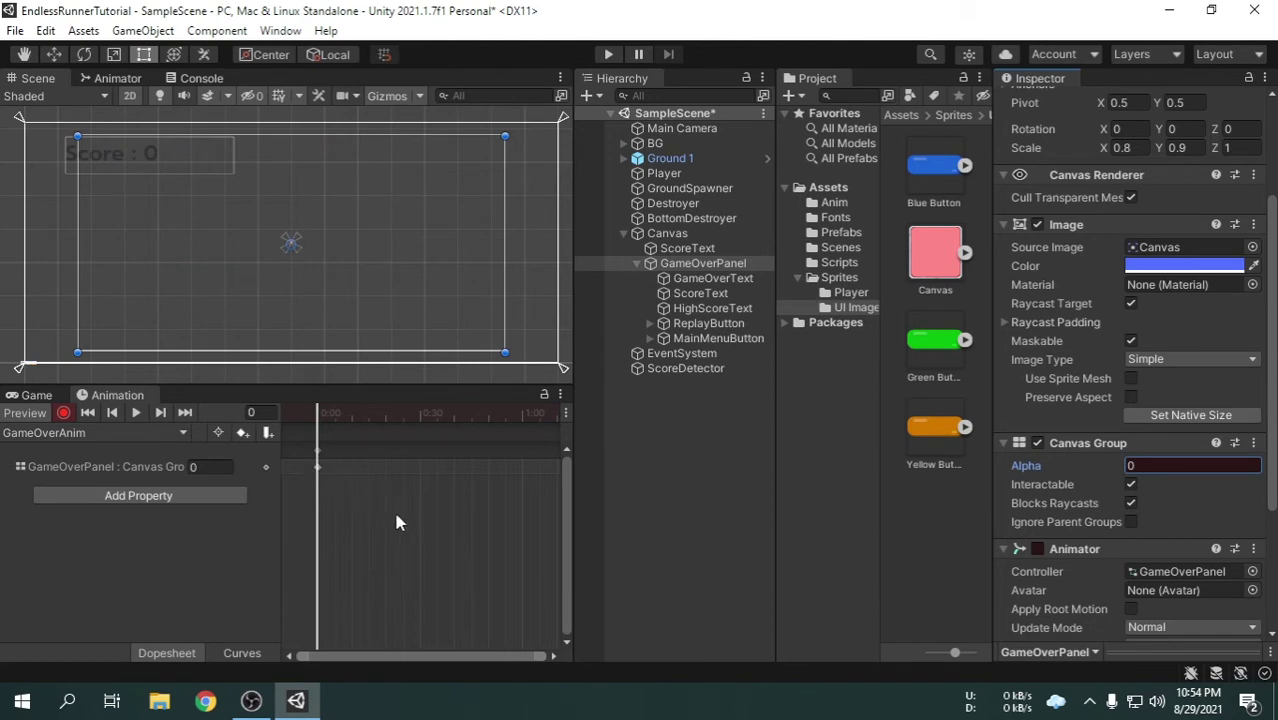
click(419, 412)
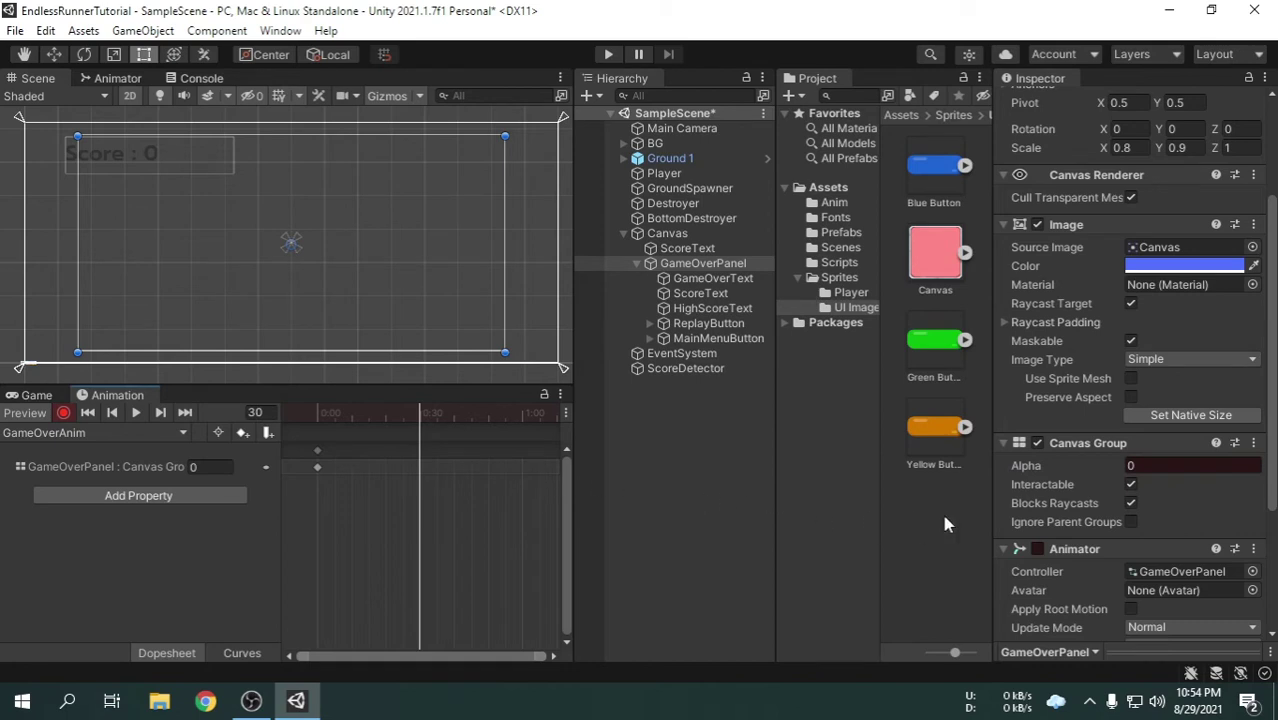
click(1120, 466)
text(1)
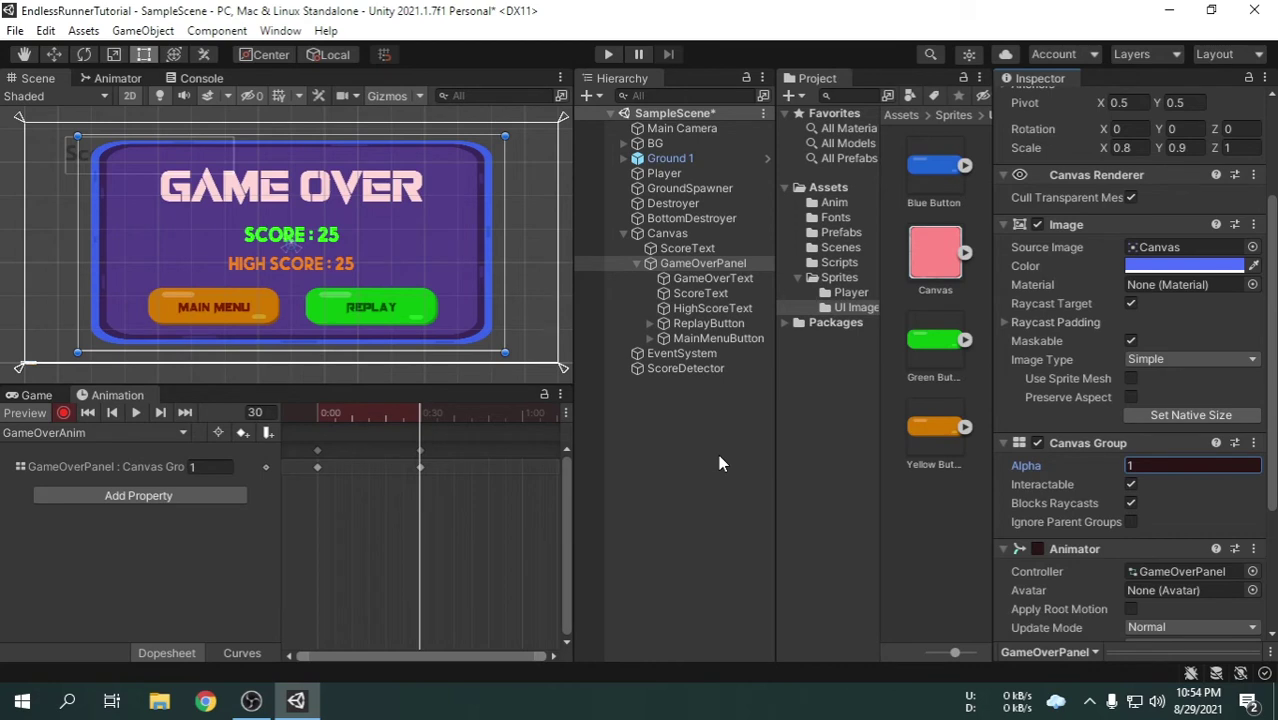
click(58, 413)
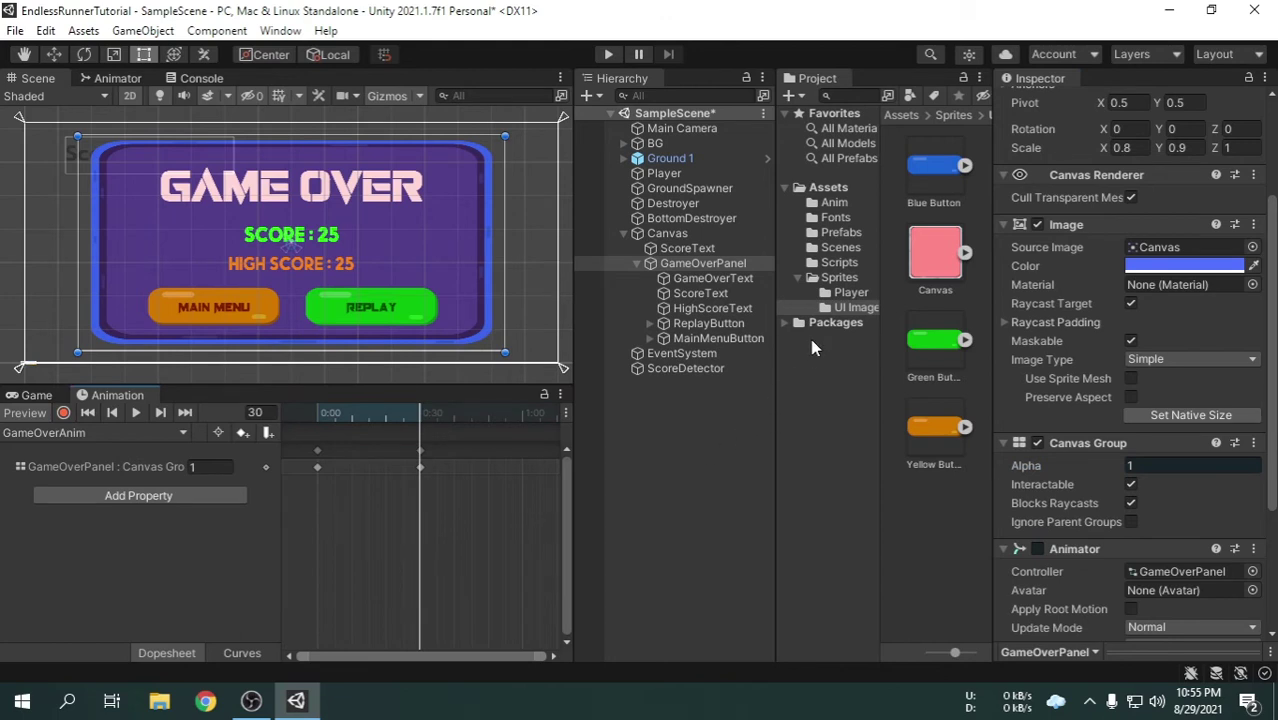
Turn off Loop Time on the GameOverAnim clip asset.
click(836, 204)
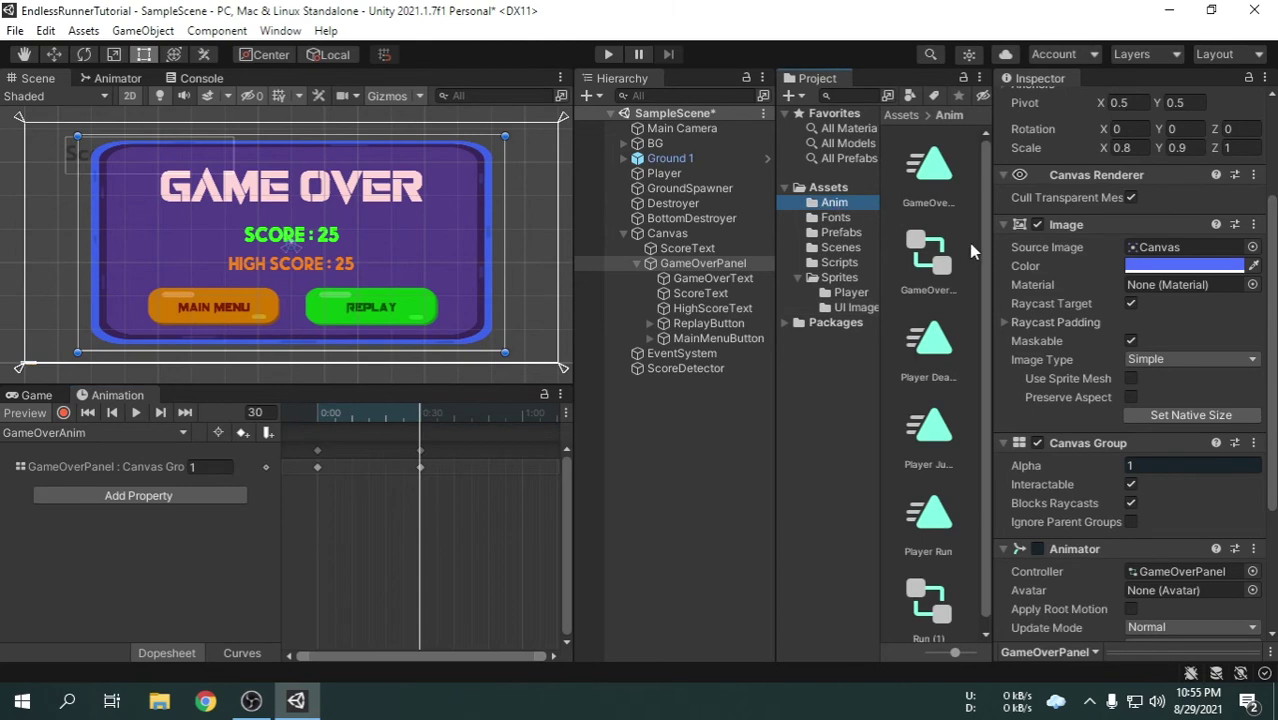
click(937, 178)
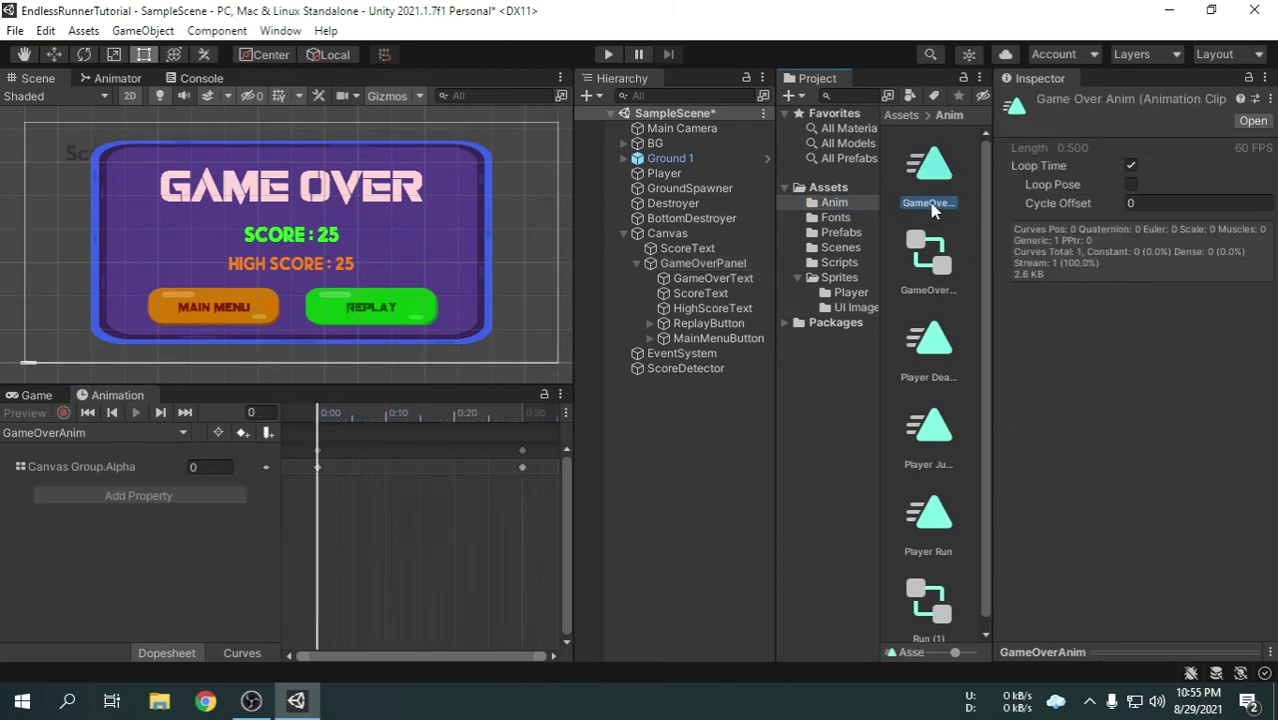
click(1130, 167)
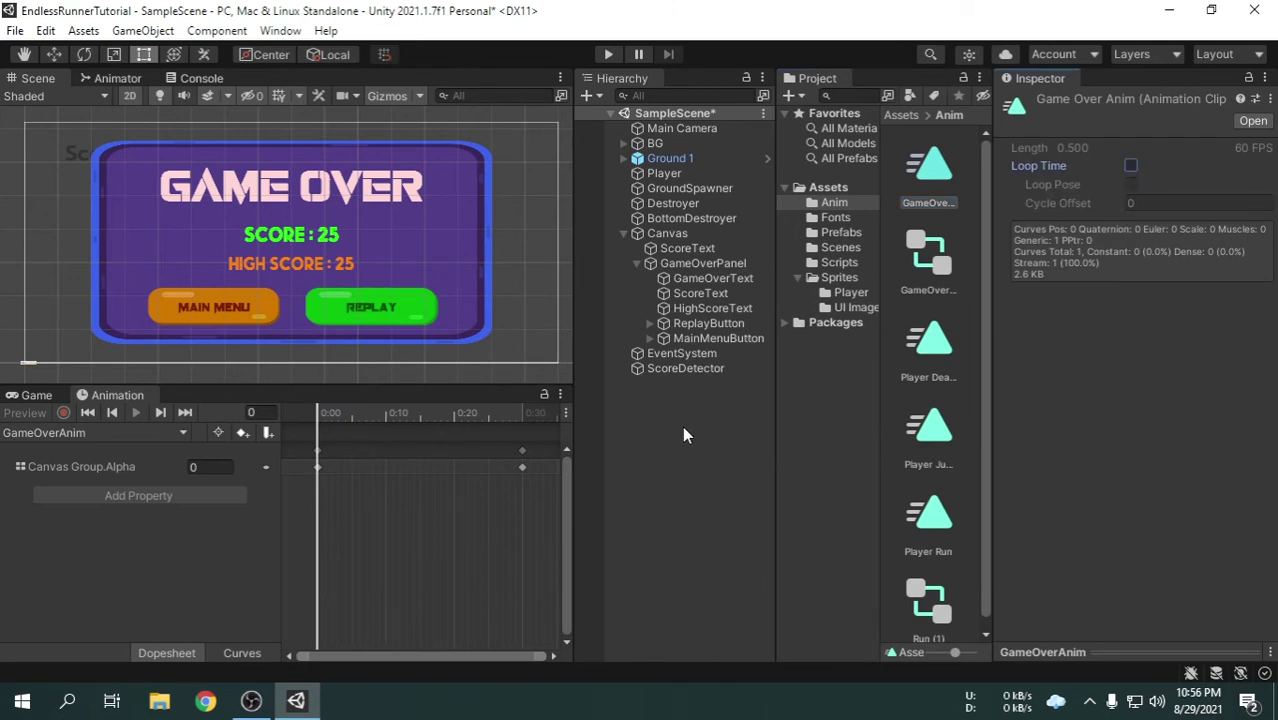
Play and then stop the GameOverAnim fade-in preview with GameOverPanel selected.
click(699, 265)
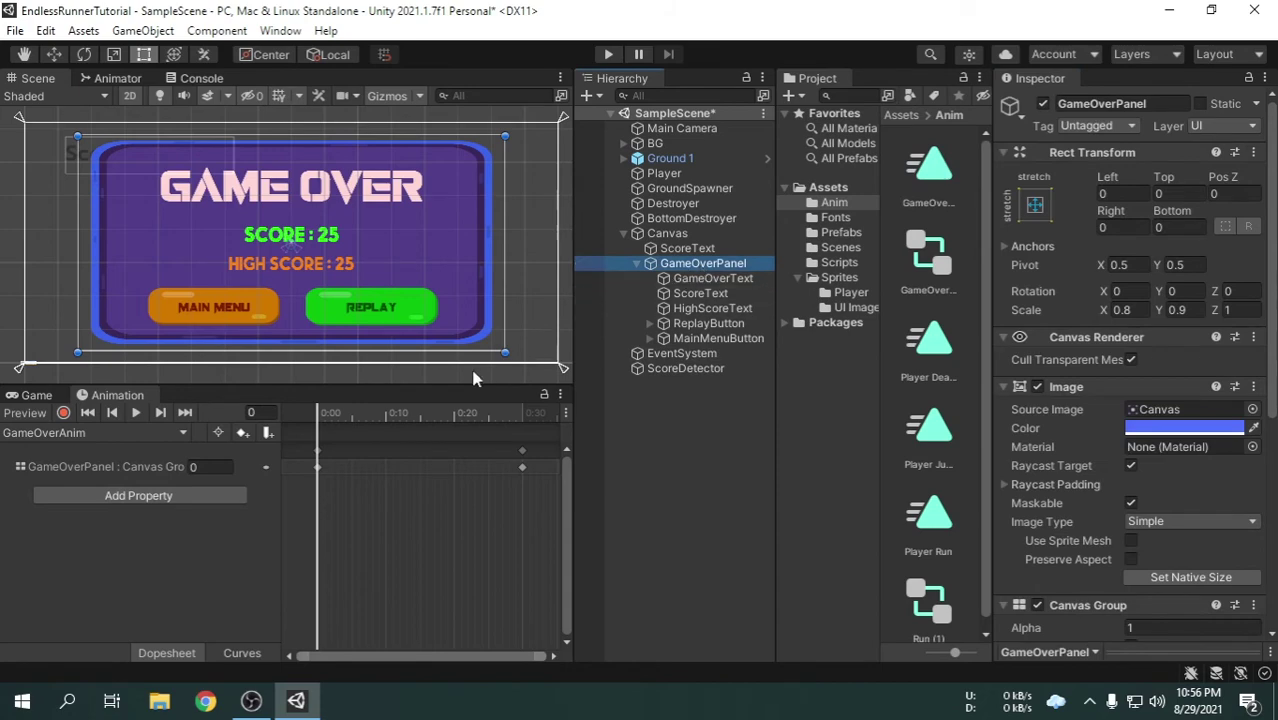
click(137, 413)
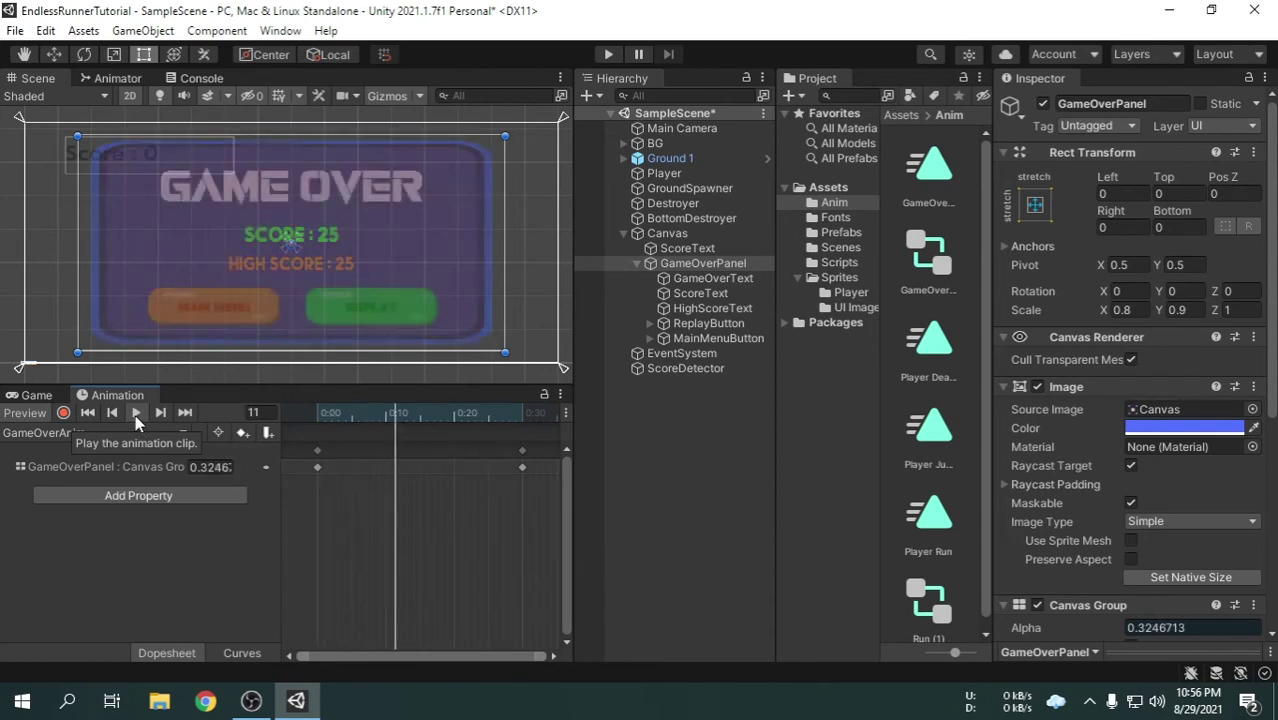
click(136, 413)
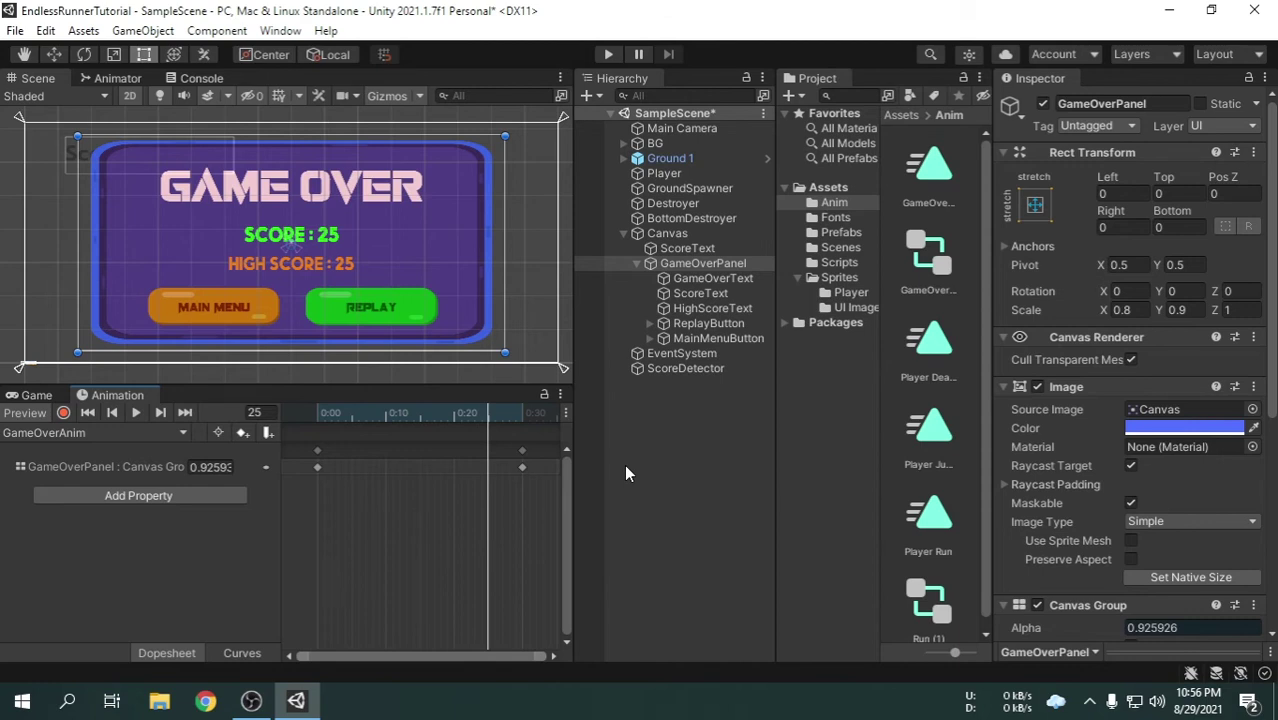
click(689, 264)
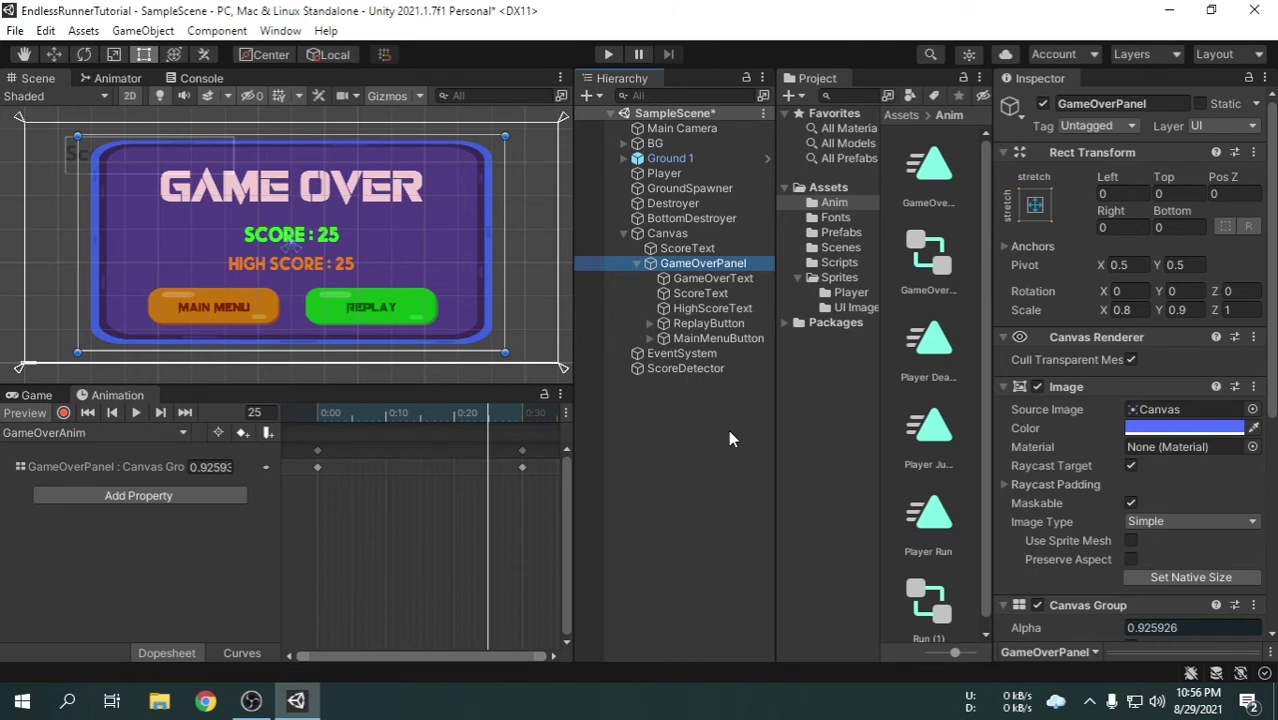
Check the Player's animation clip list, then return to the Game view with GameOverPanel selected.
click(663, 176)
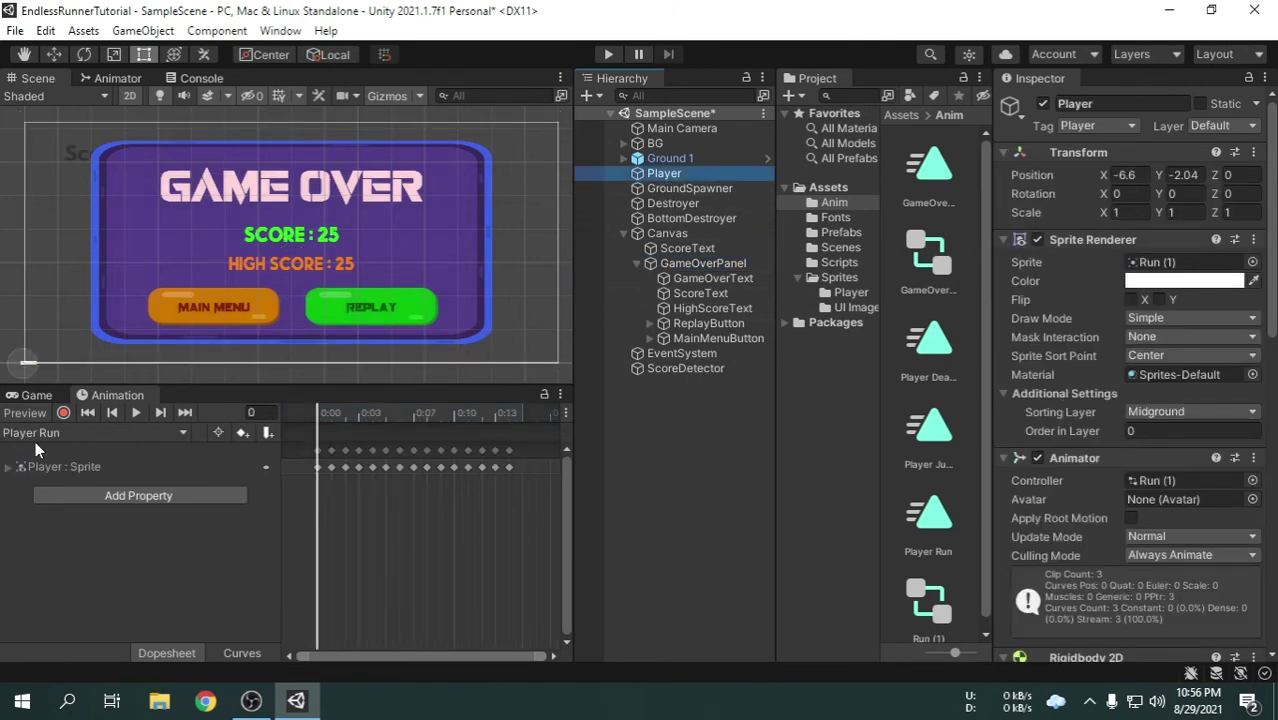
click(83, 436)
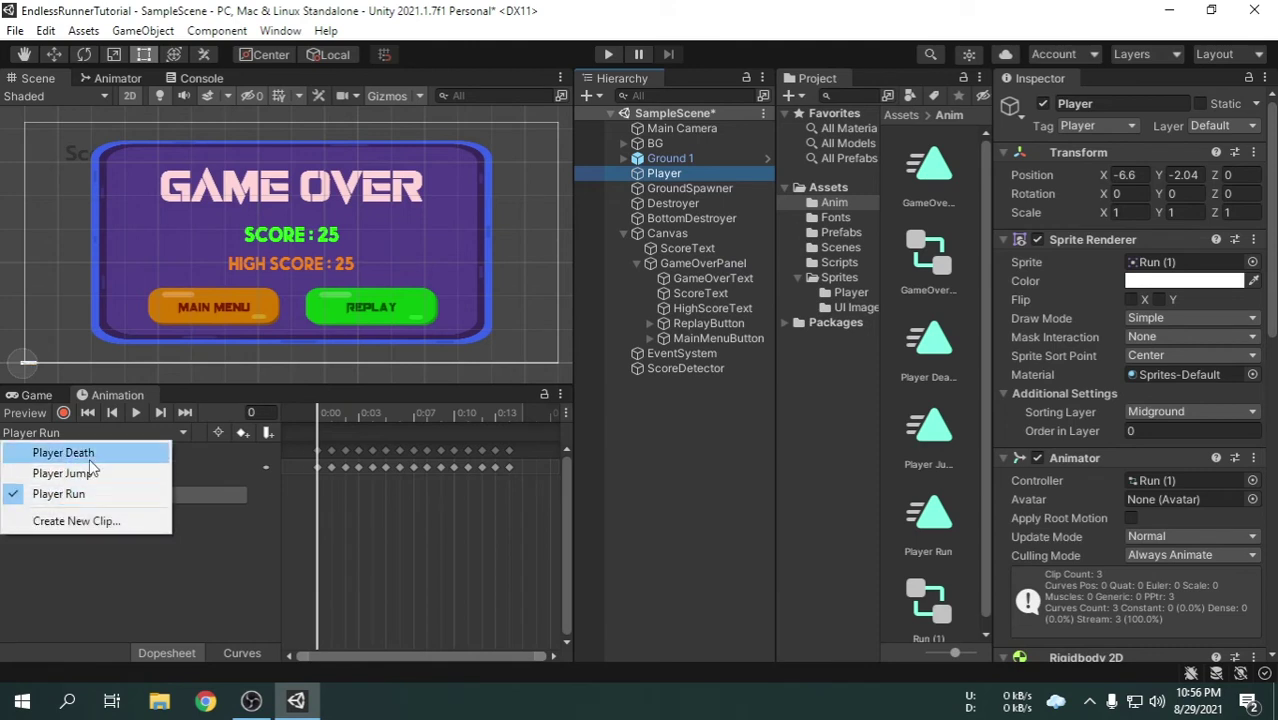
click(679, 453)
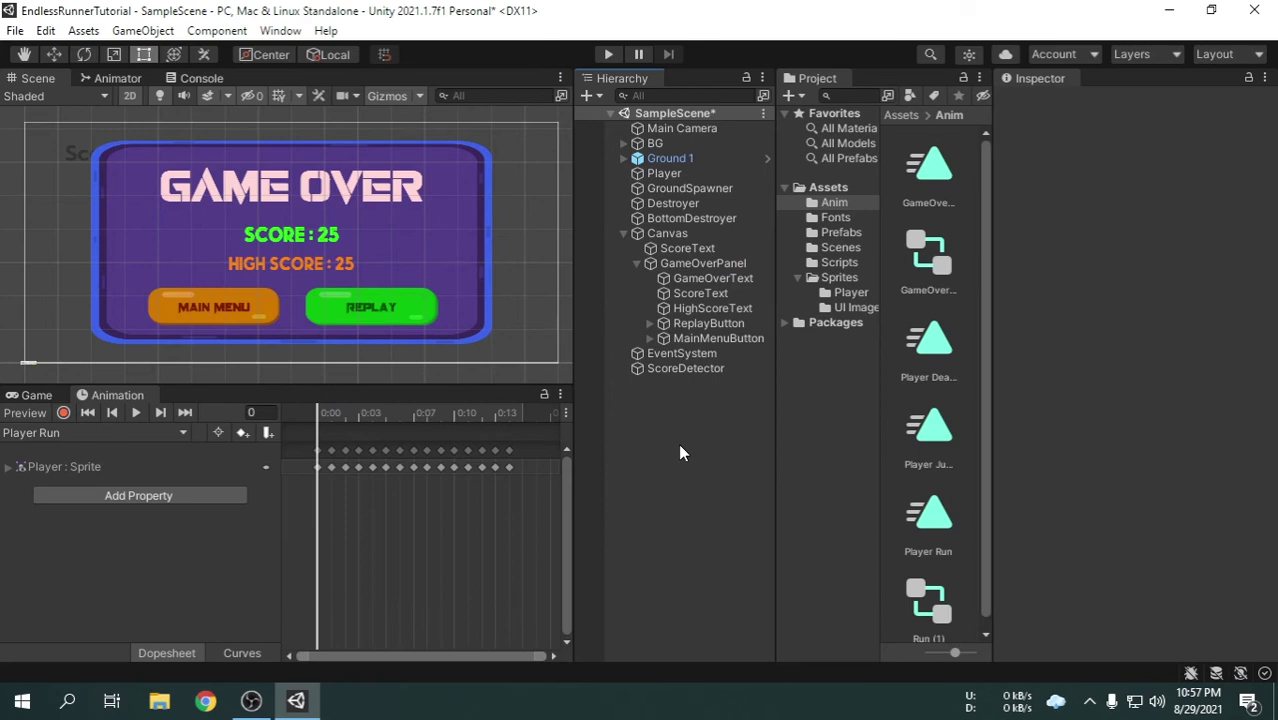
click(45, 395)
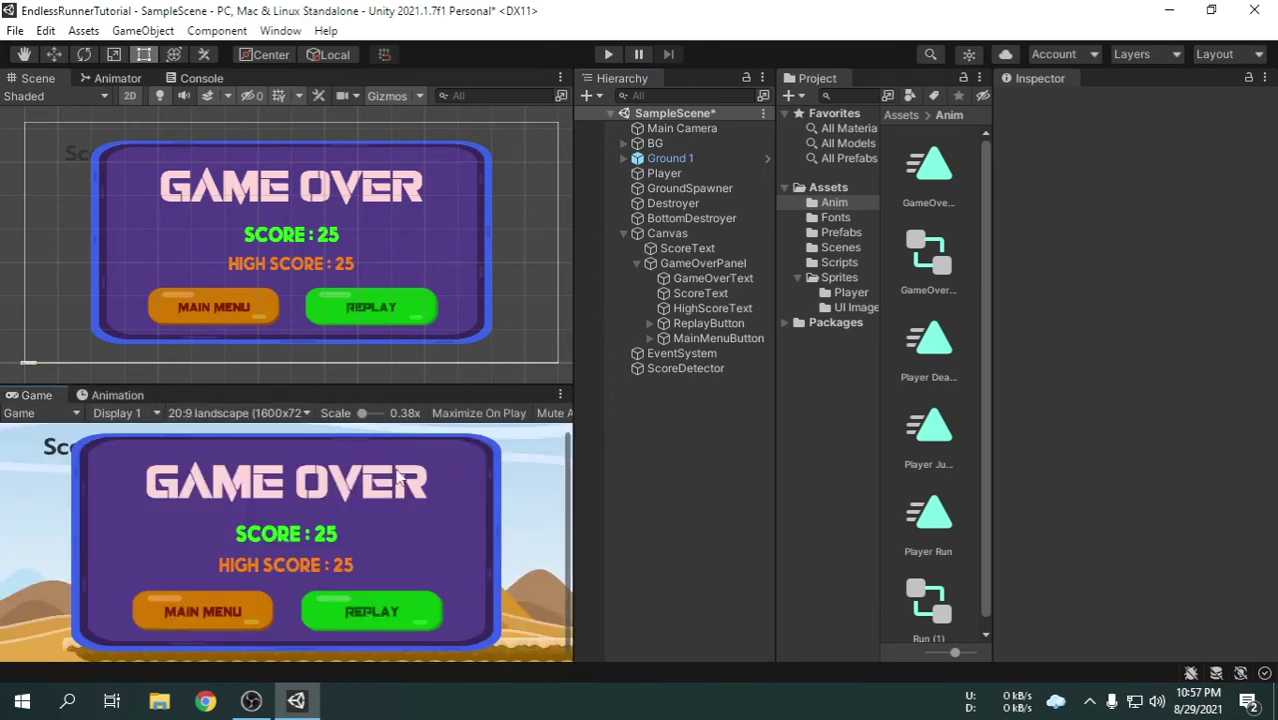
click(700, 265)
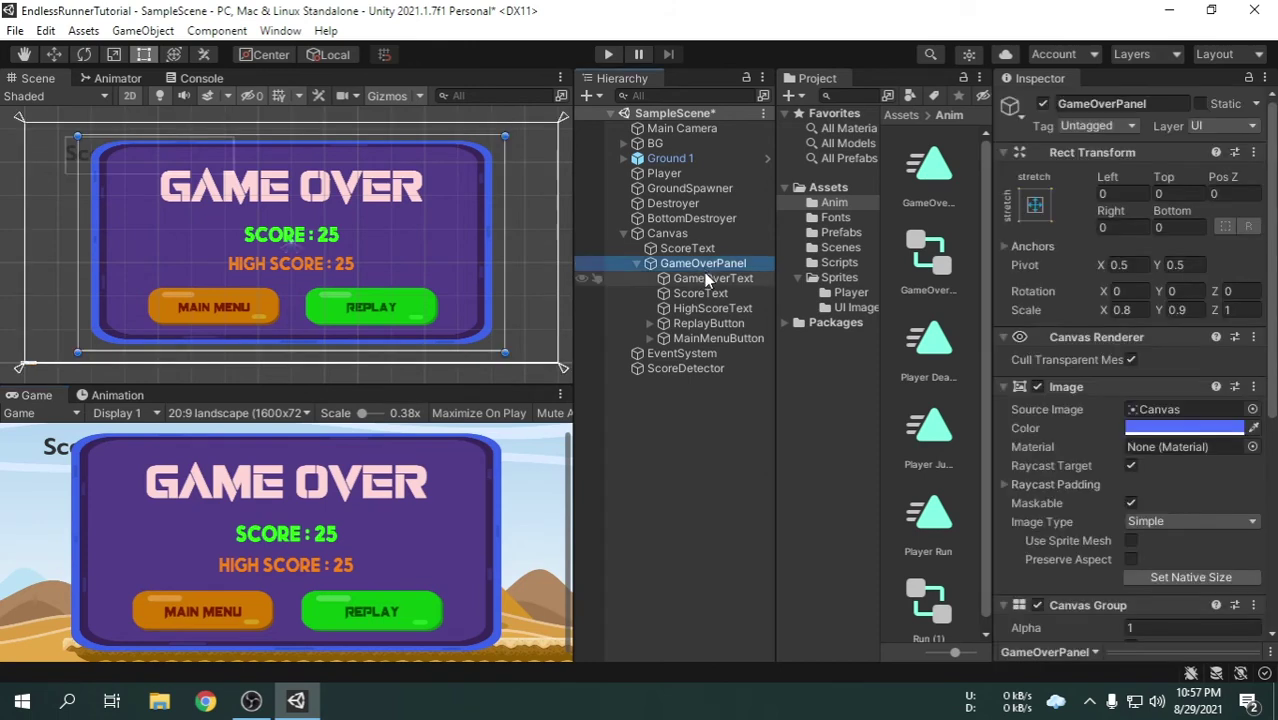
Deactivate GameOverPanel and open the PlayerController script from Assets/Scripts.
click(1043, 103)
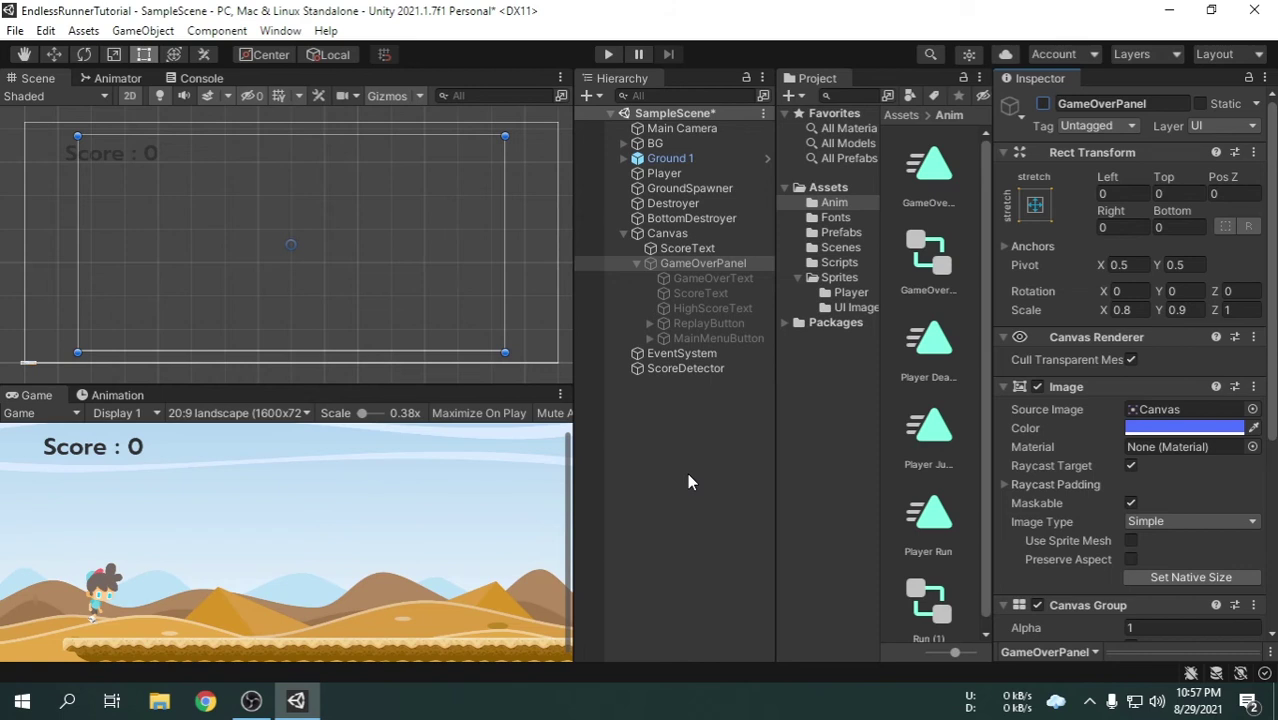
click(838, 265)
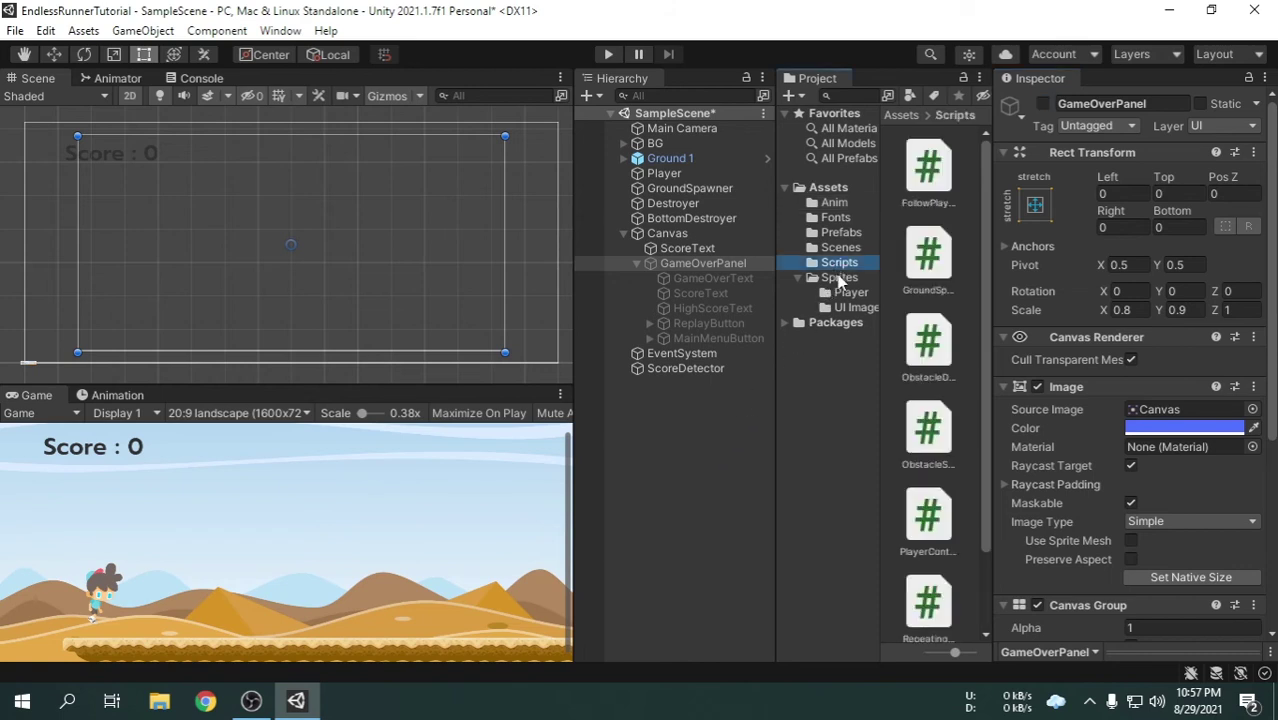
double_click(928, 532)
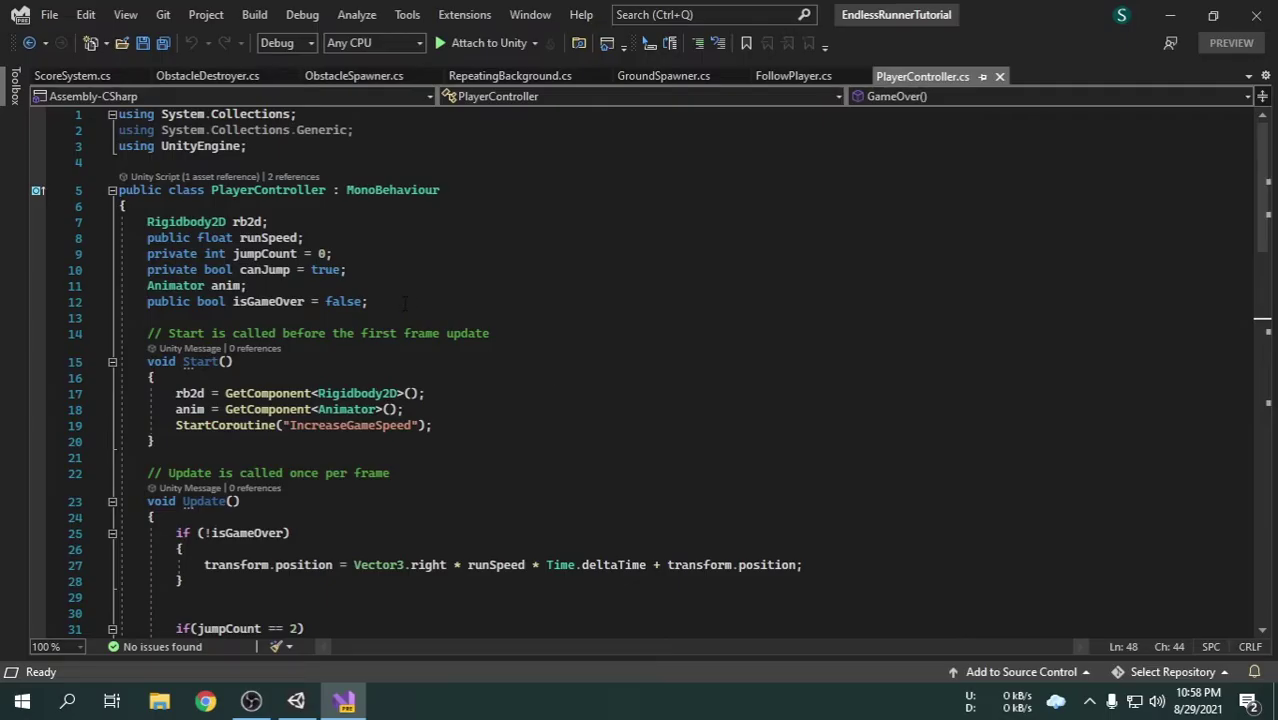
Declare 'public GameObject GameOverPanel;' on a new line after isGameOver.
click(405, 303)
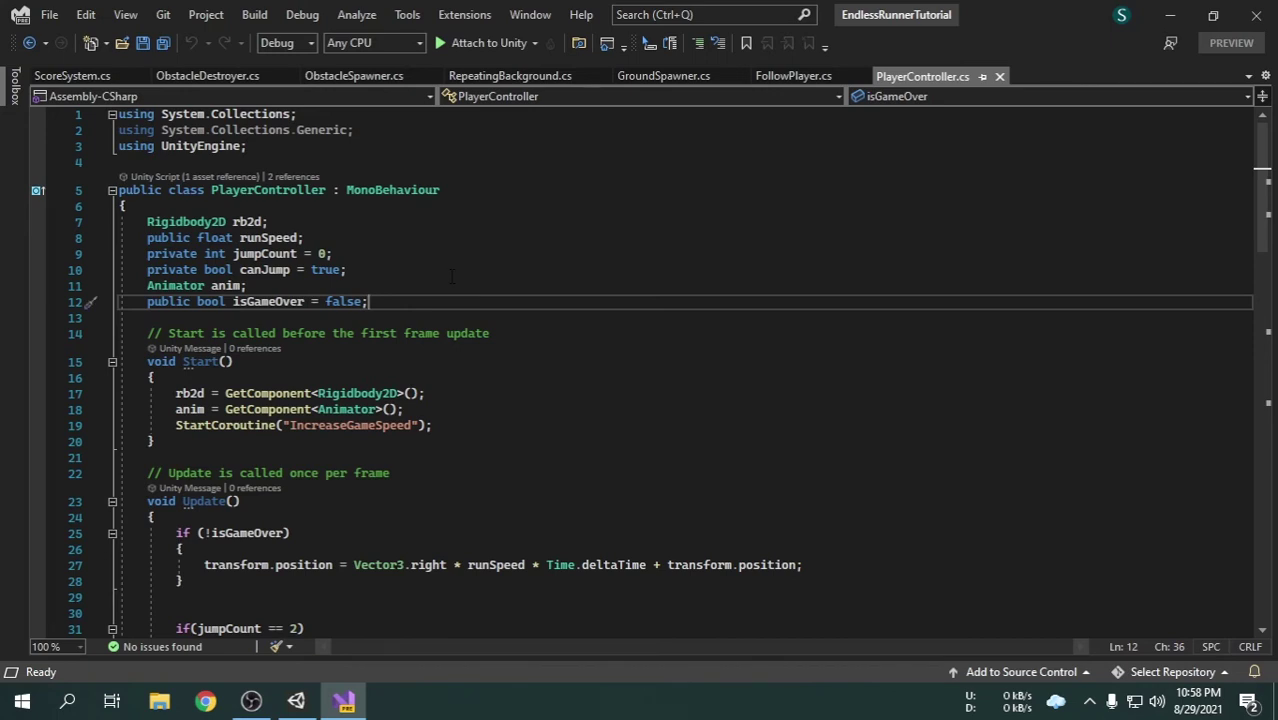
key(Return)
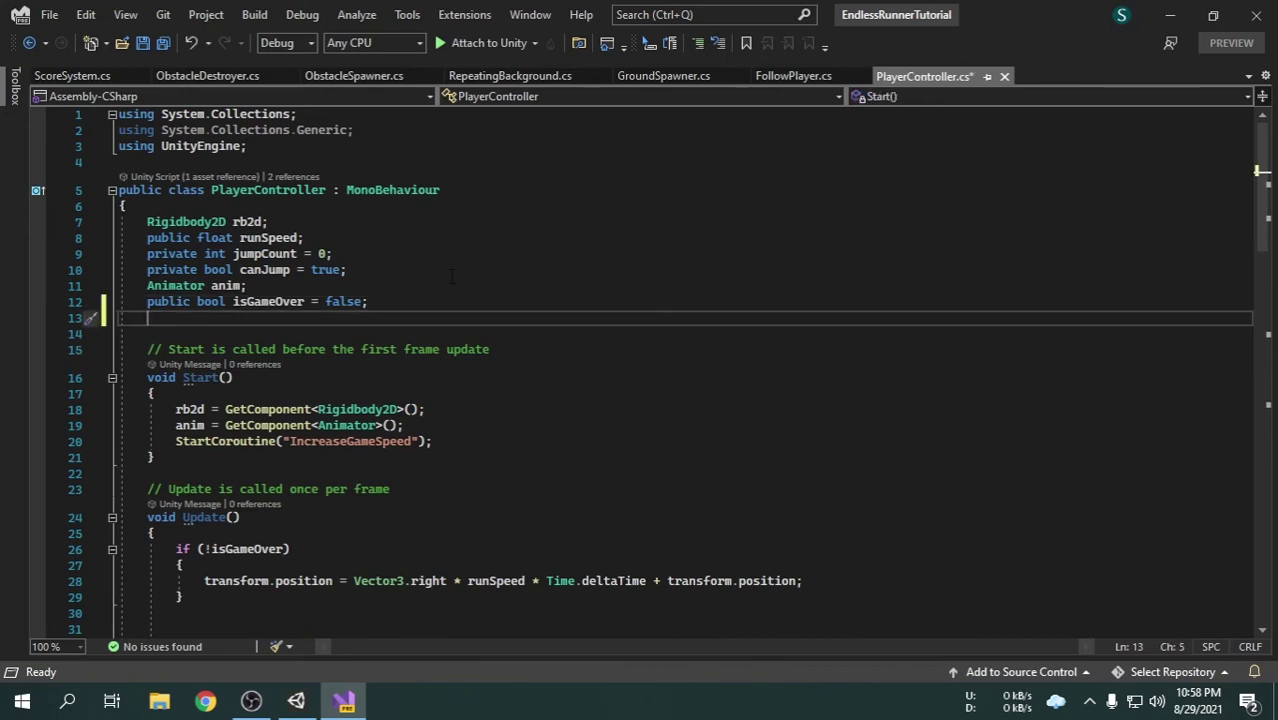
text(public Ga)
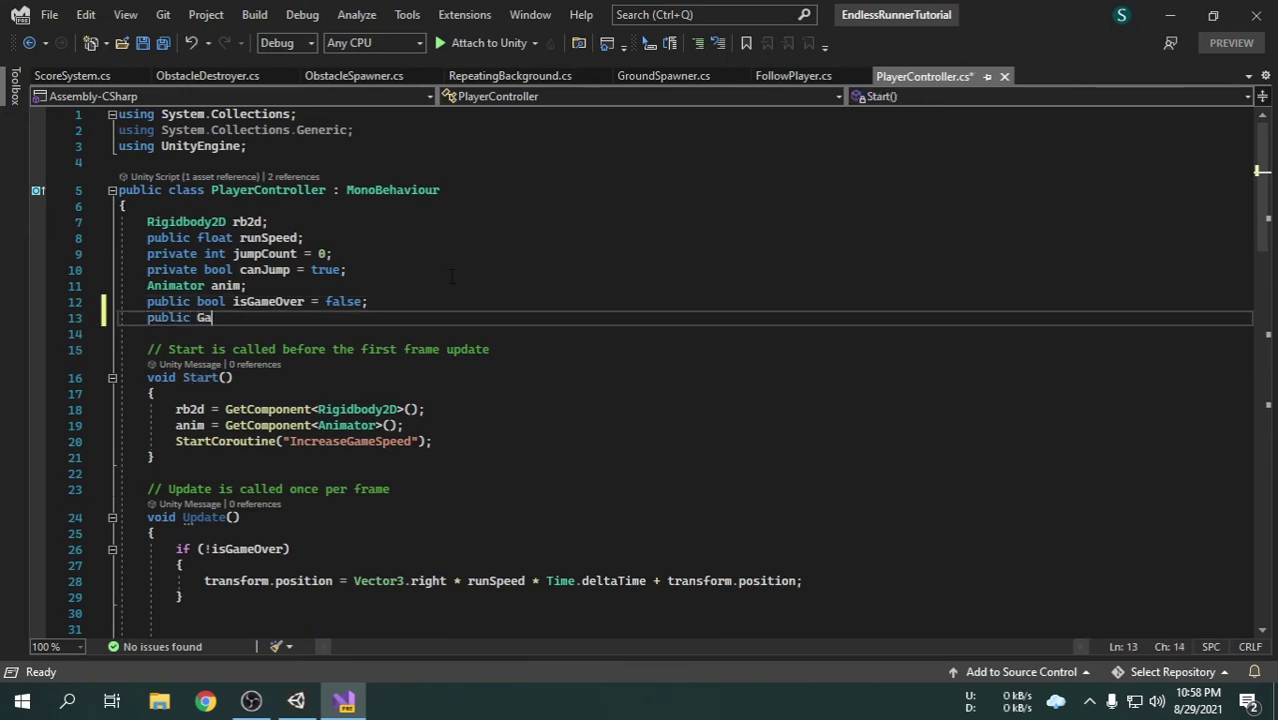
text(meObject)
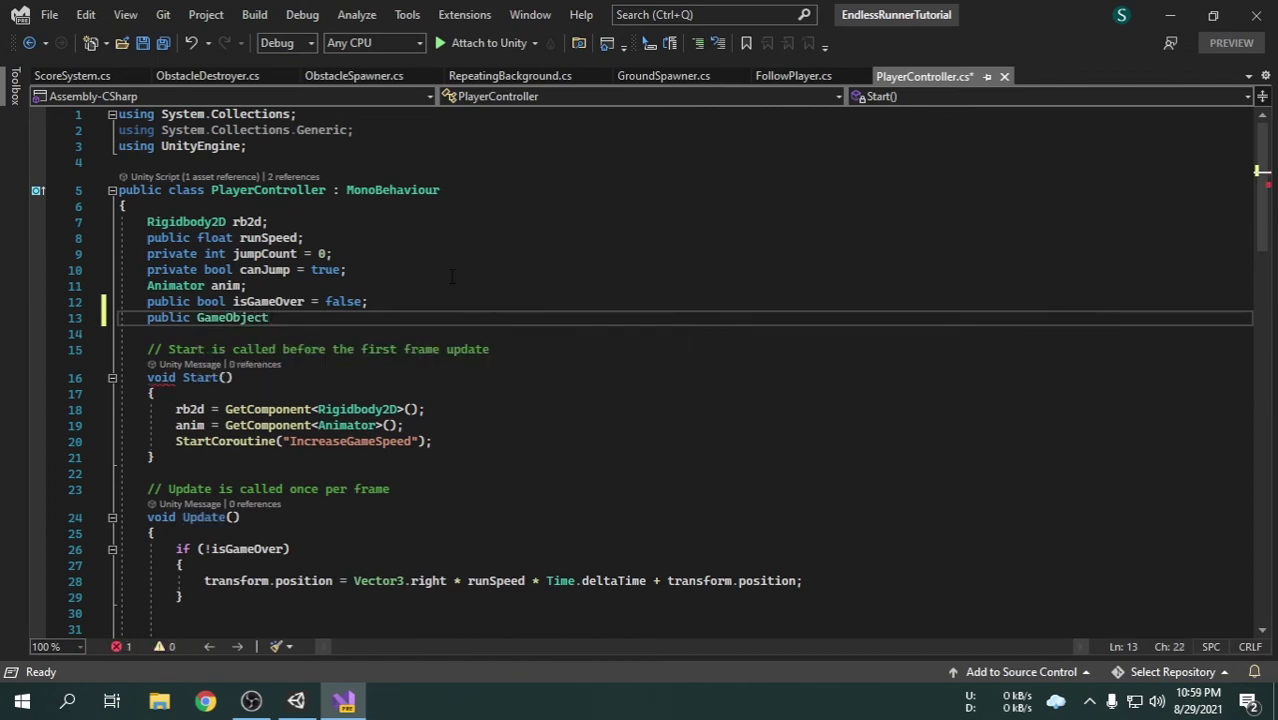
text( GameO)
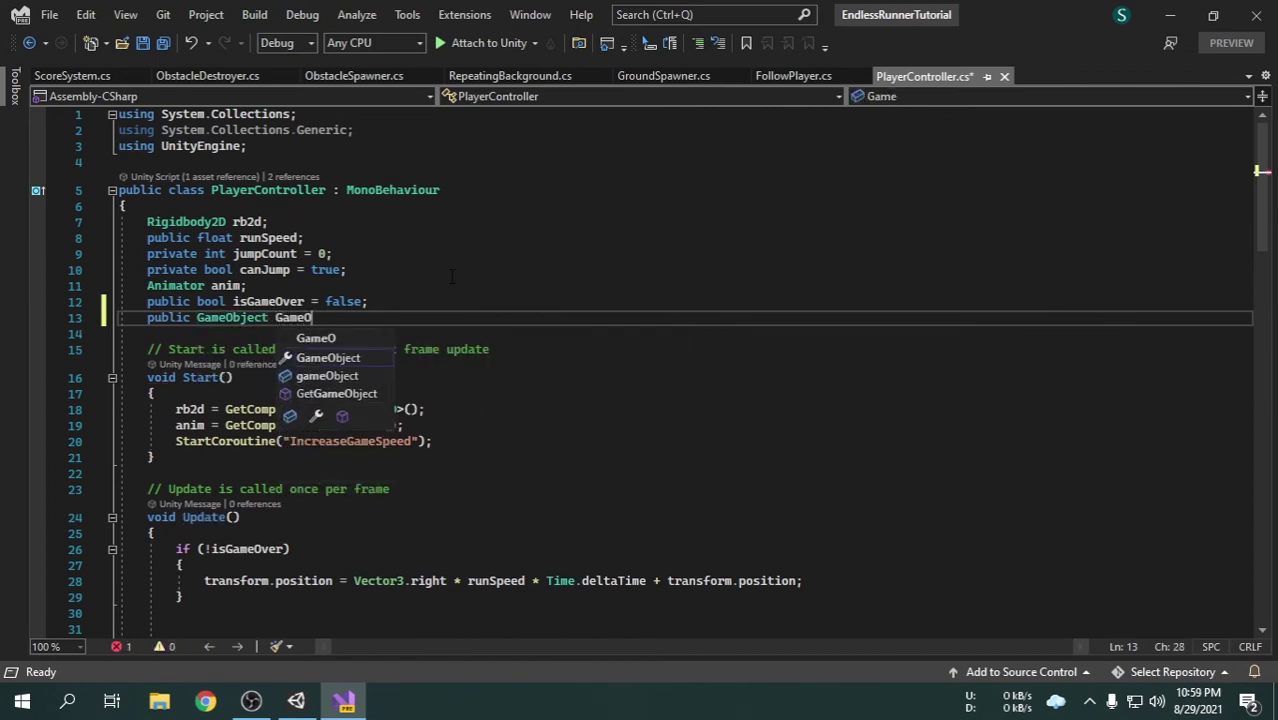
text(verPanel;)
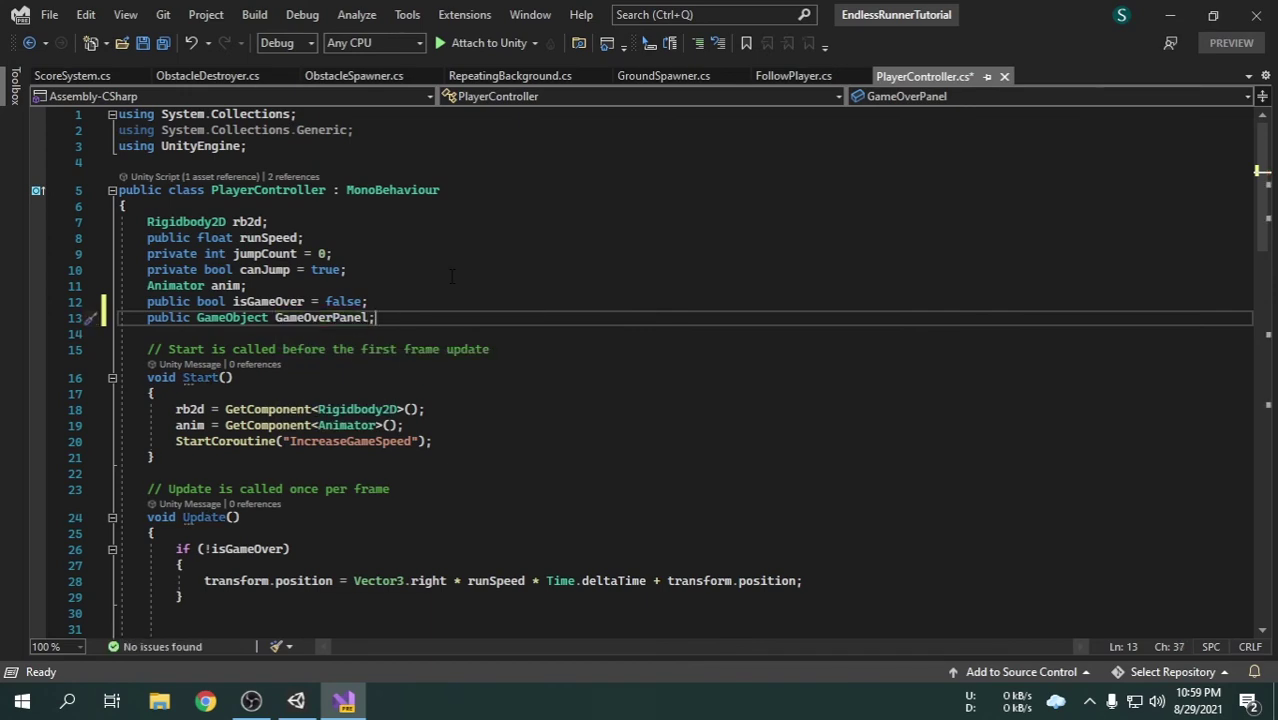
Add two blank lines after the StopCoroutine call inside GameOver().
scroll(452, 276, down, 9)
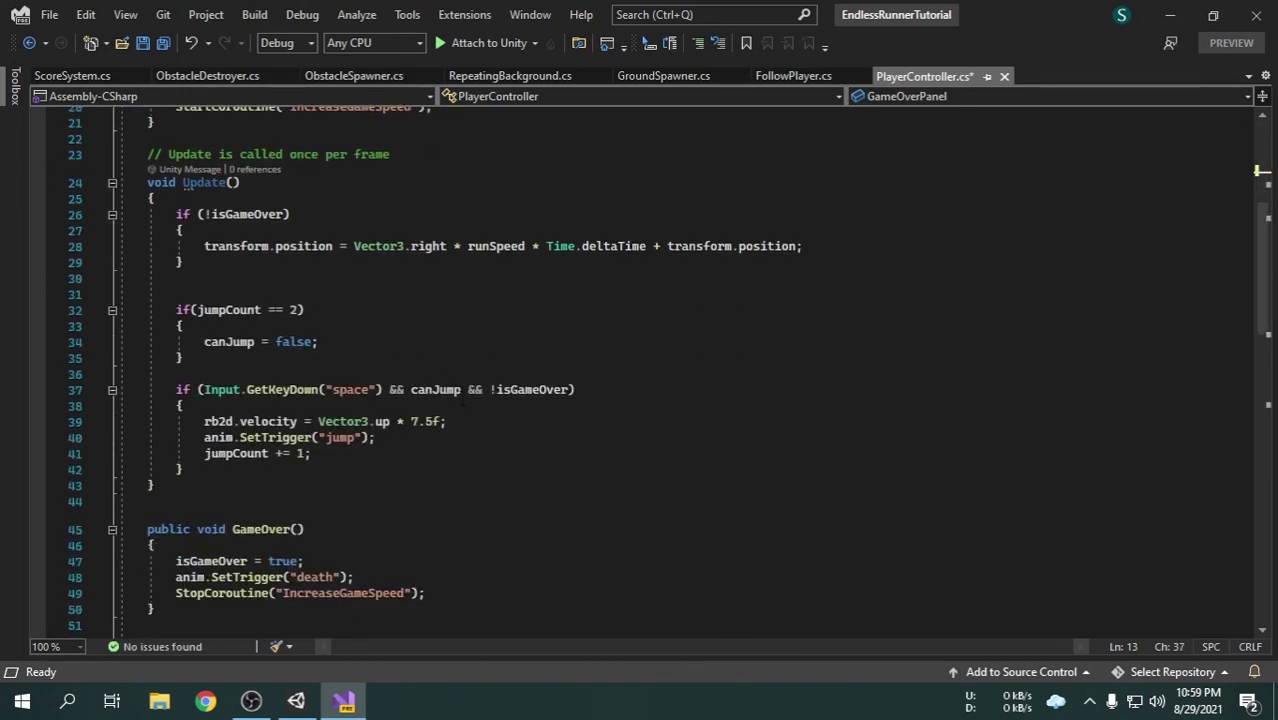
scroll(455, 400, down, 3)
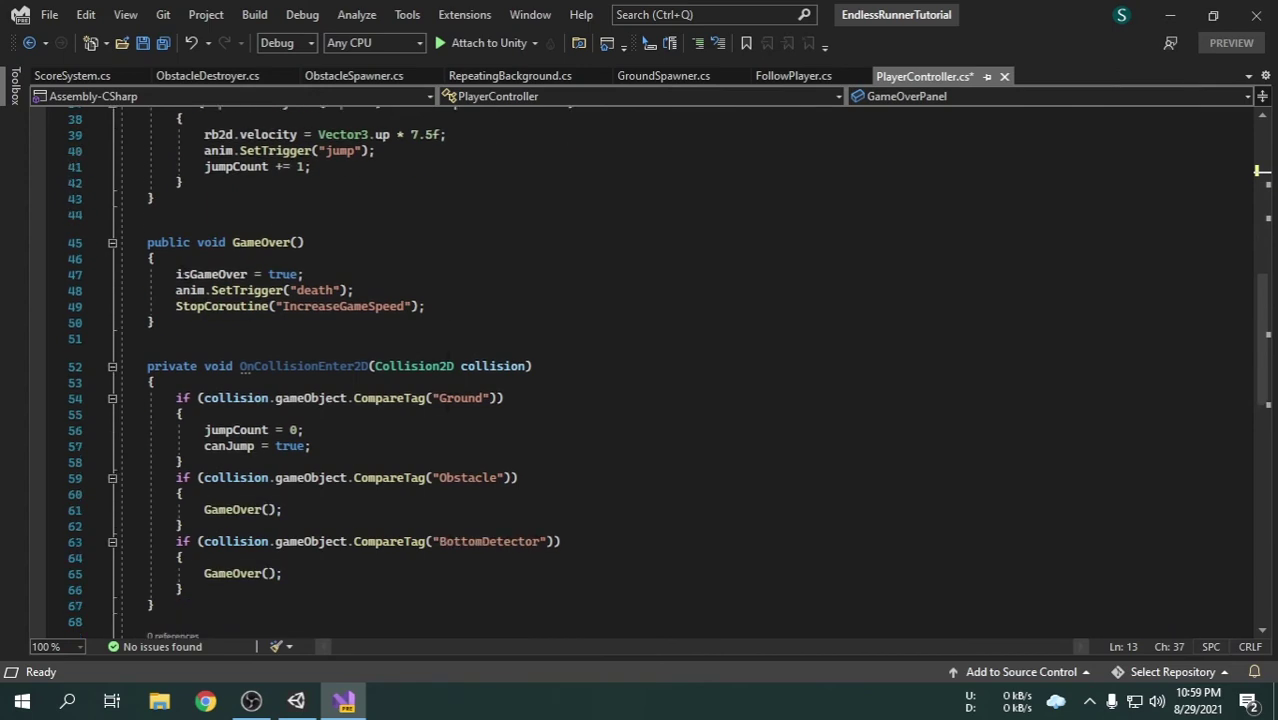
click(455, 306)
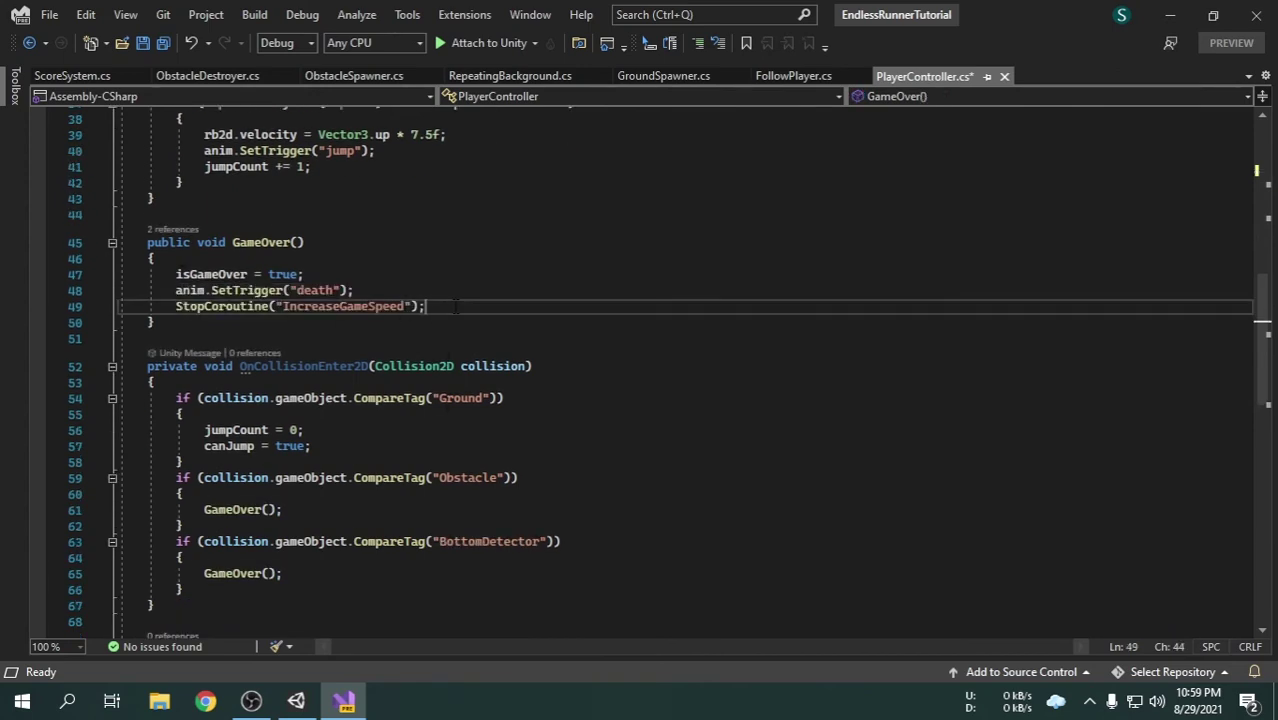
key(Return)
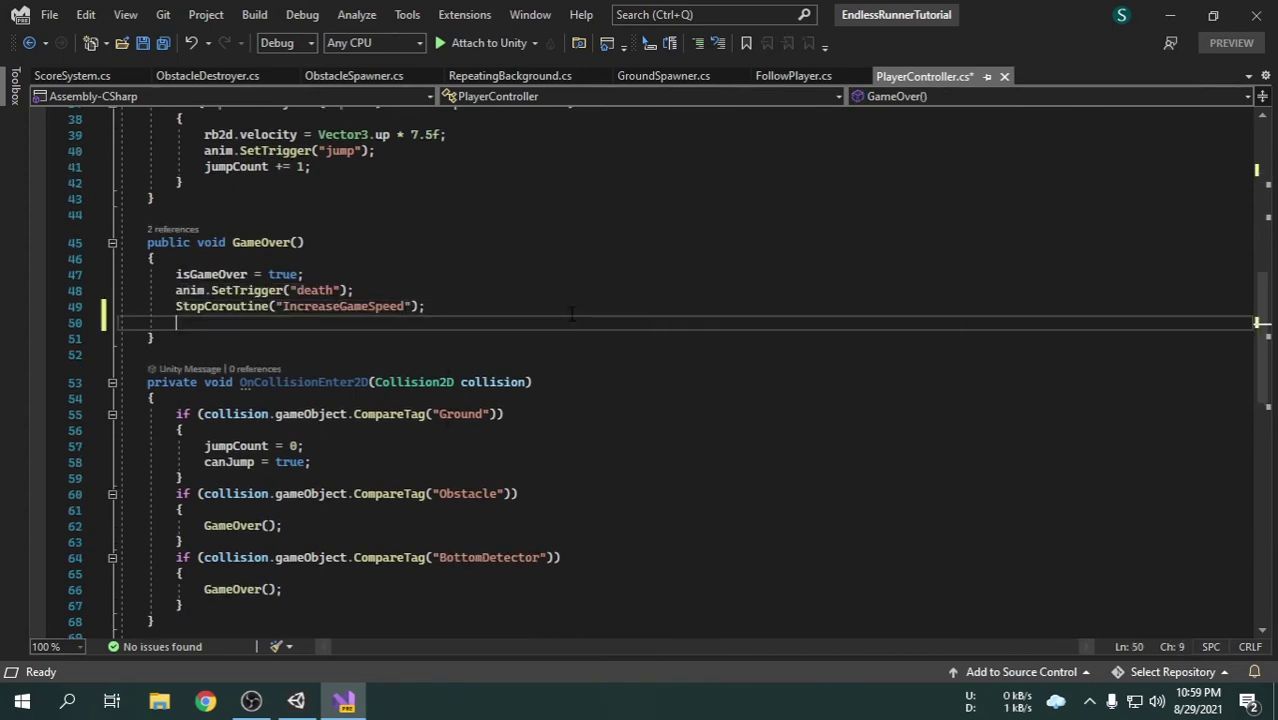
key(Return)
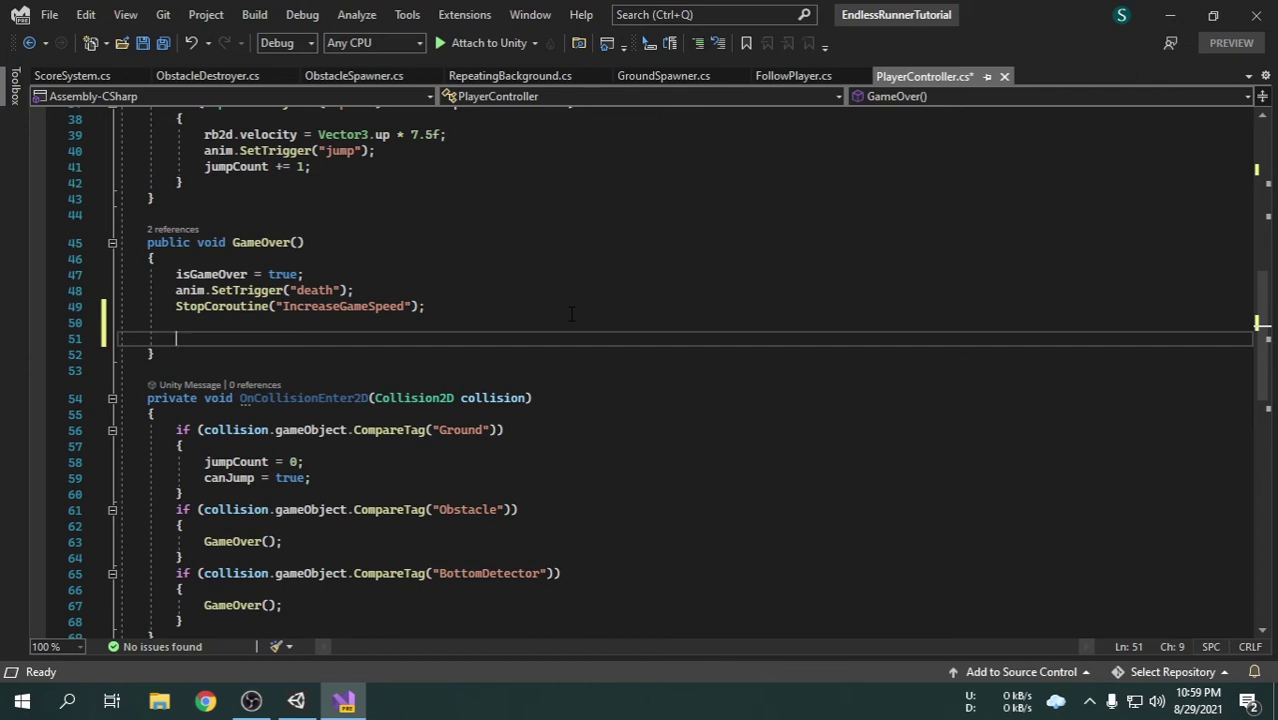
scroll(604, 342, down, 13)
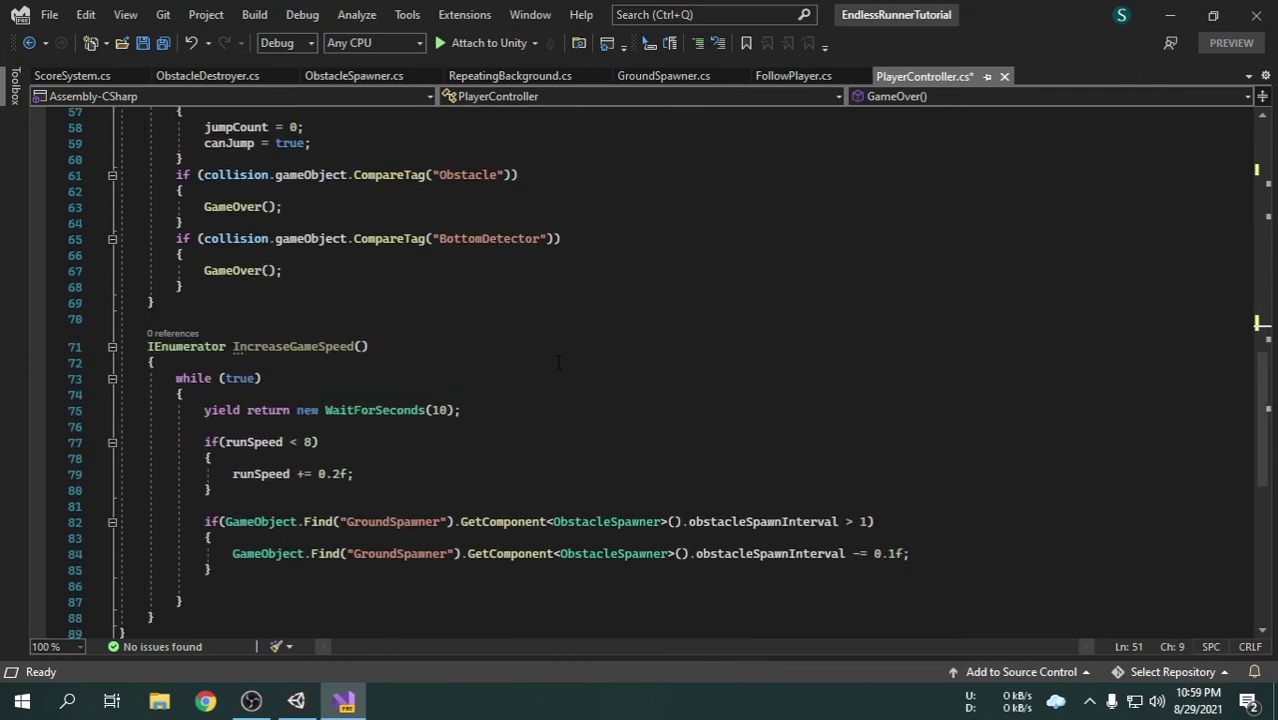
scroll(224, 312, up, 3)
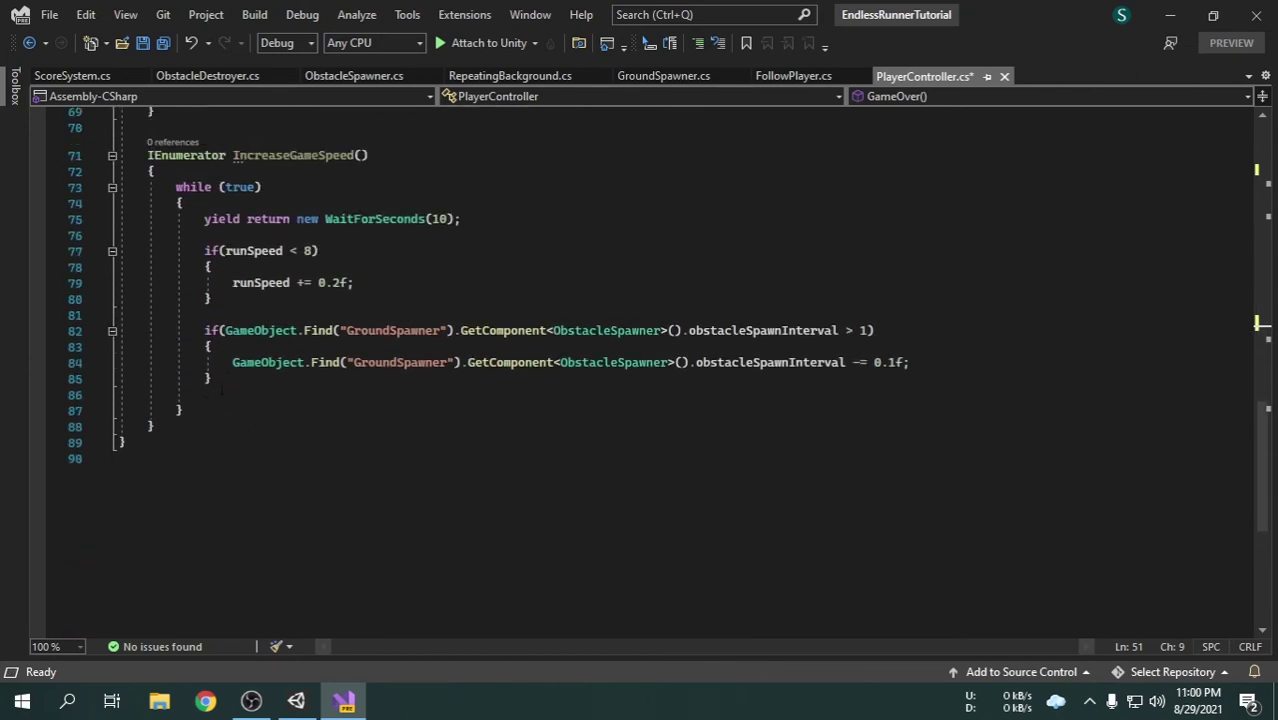
click(185, 427)
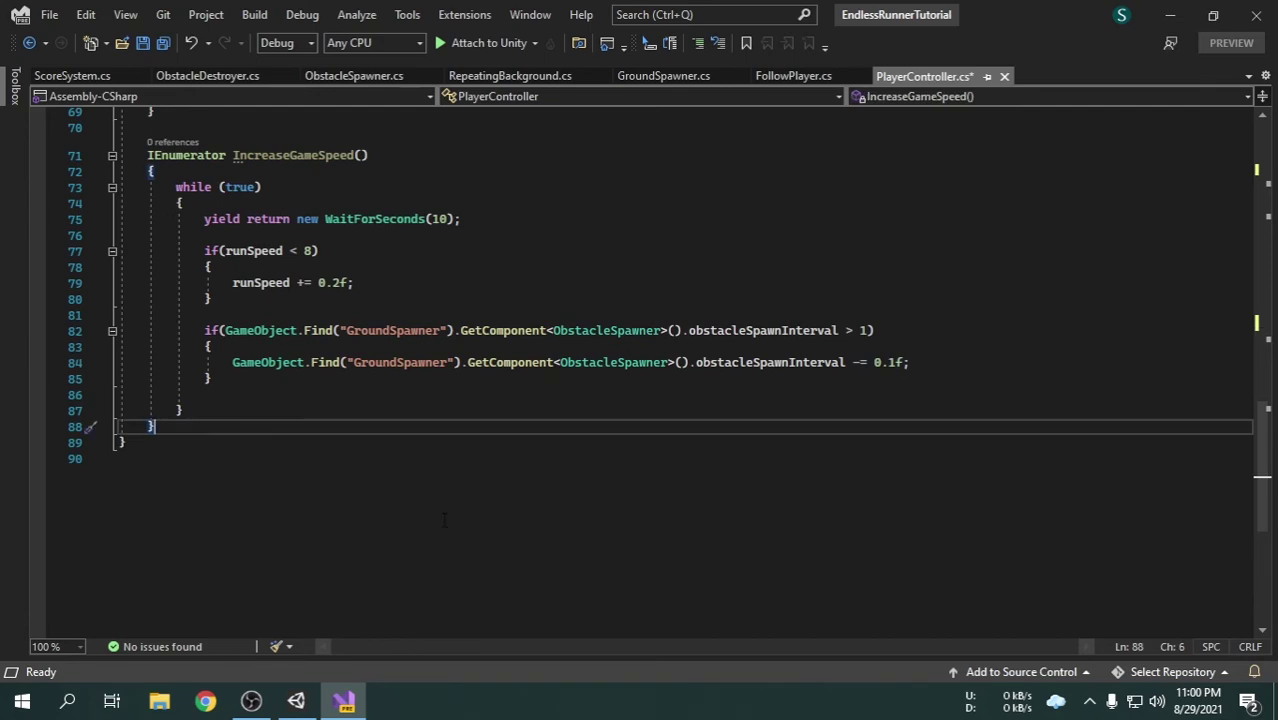
Write an IEnumerator ShowGameOverPanel() coroutine starting with 'yield return new WaitForSeconds(2);'.
key(Return)
key(Return)
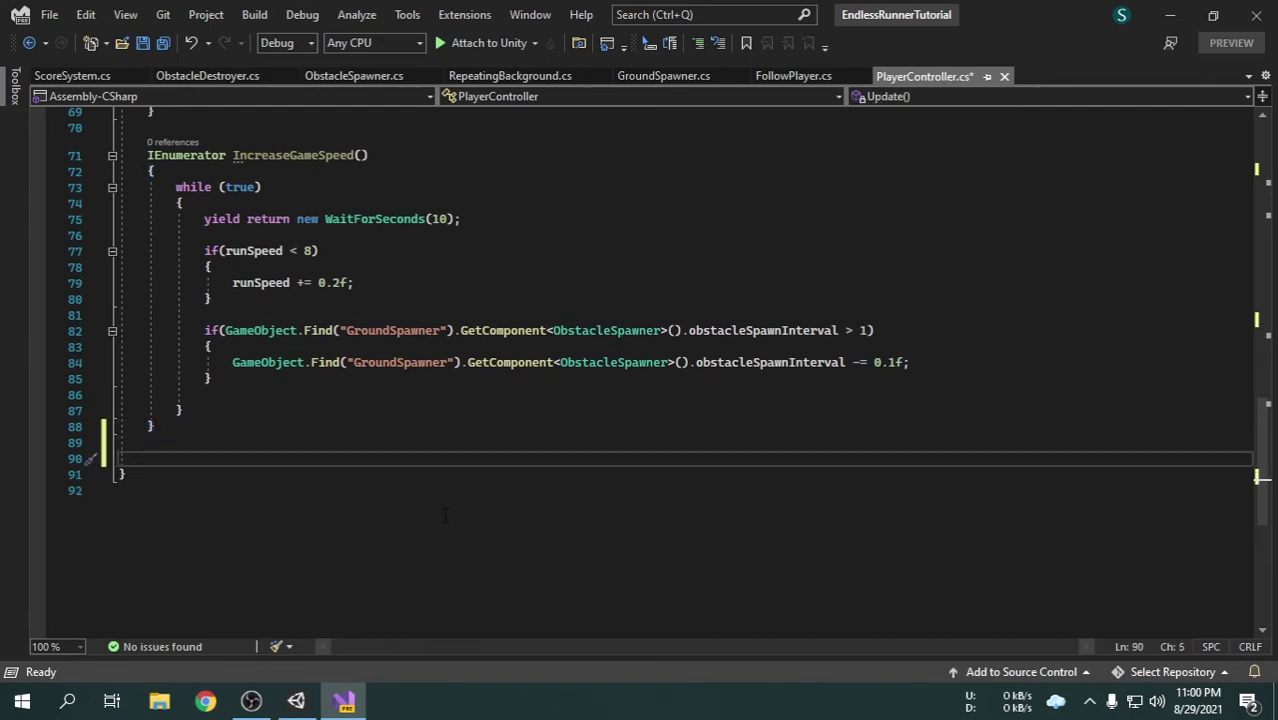
text(IEnumerator)
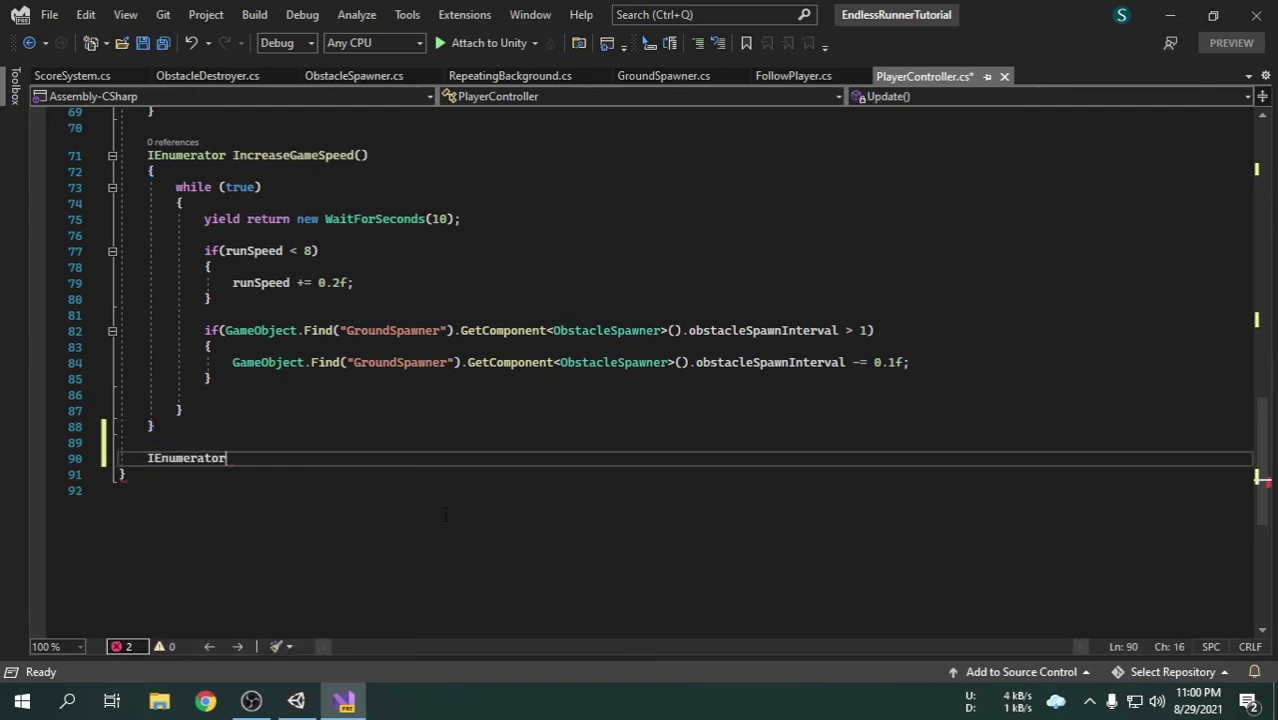
text( Show)
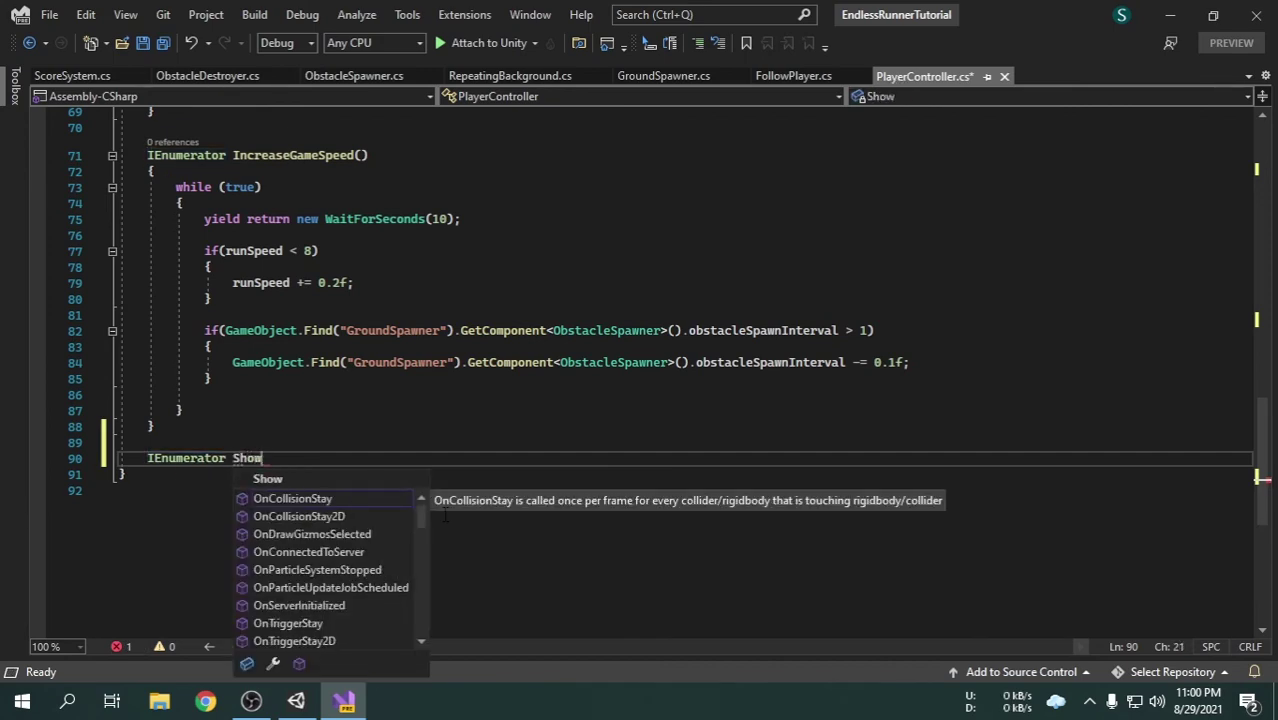
text(GameOverPan)
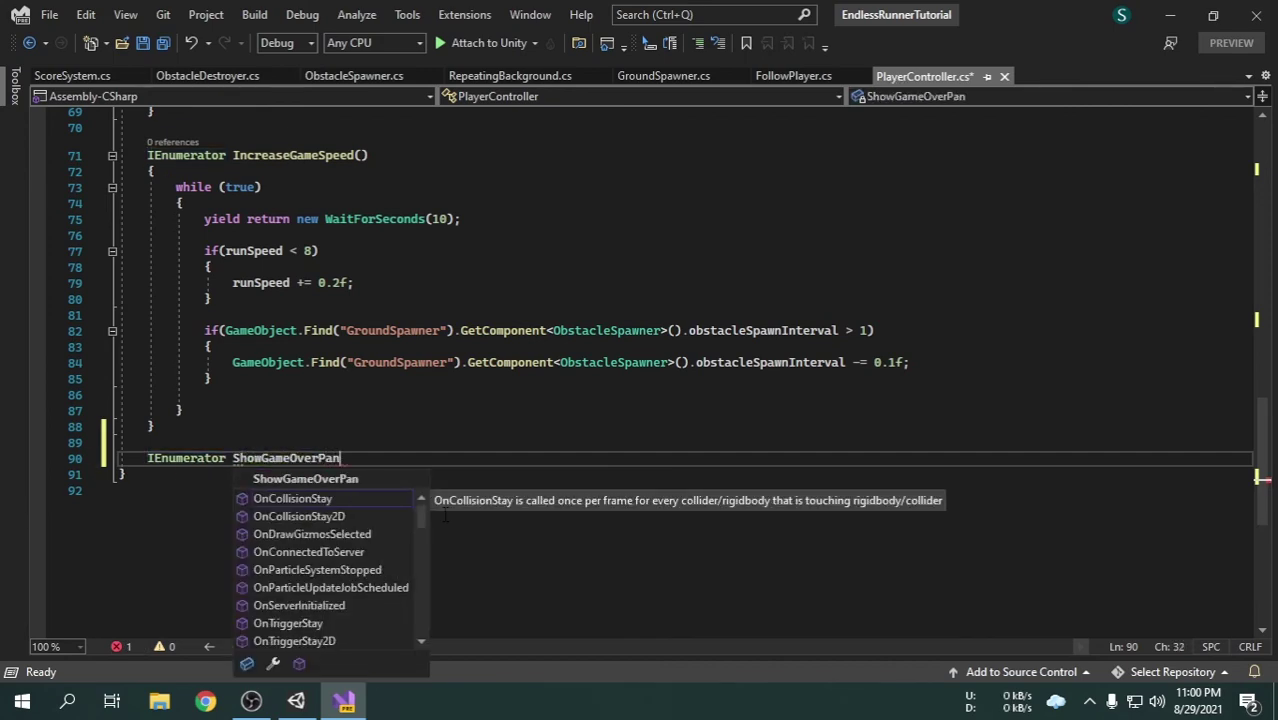
text(el())
key(Return)
text({)
key(Return)
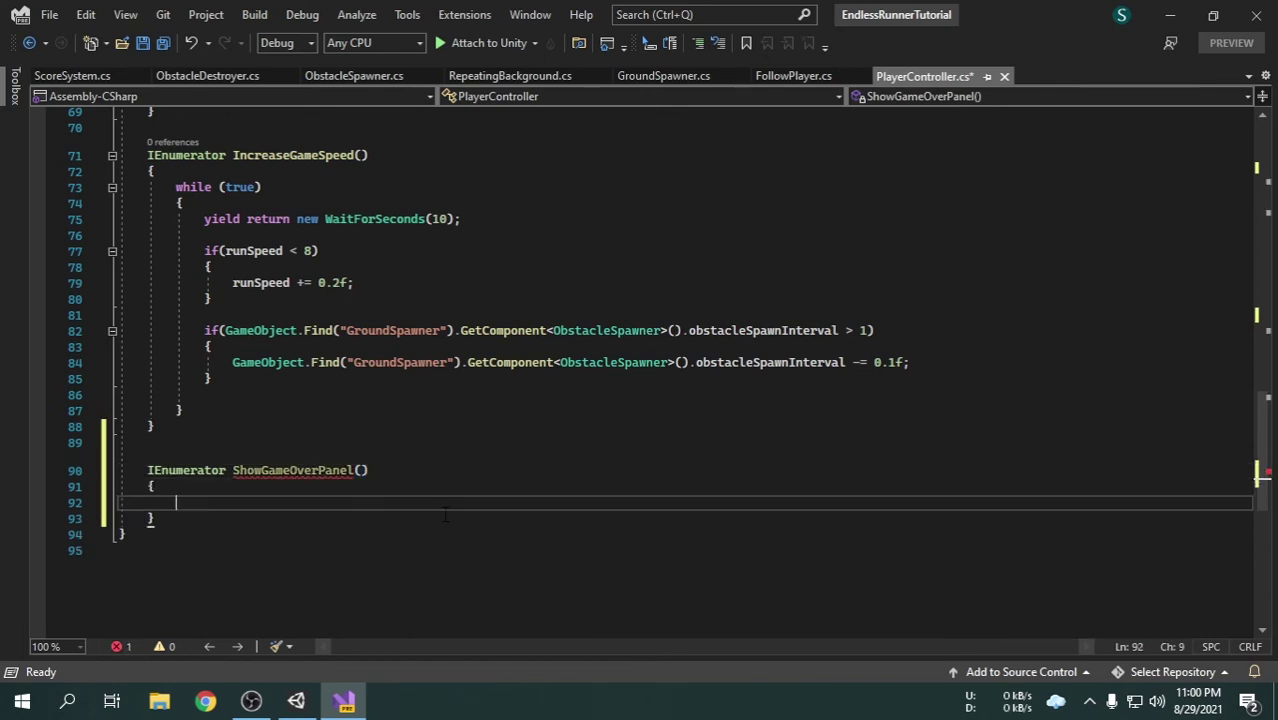
text(yield)
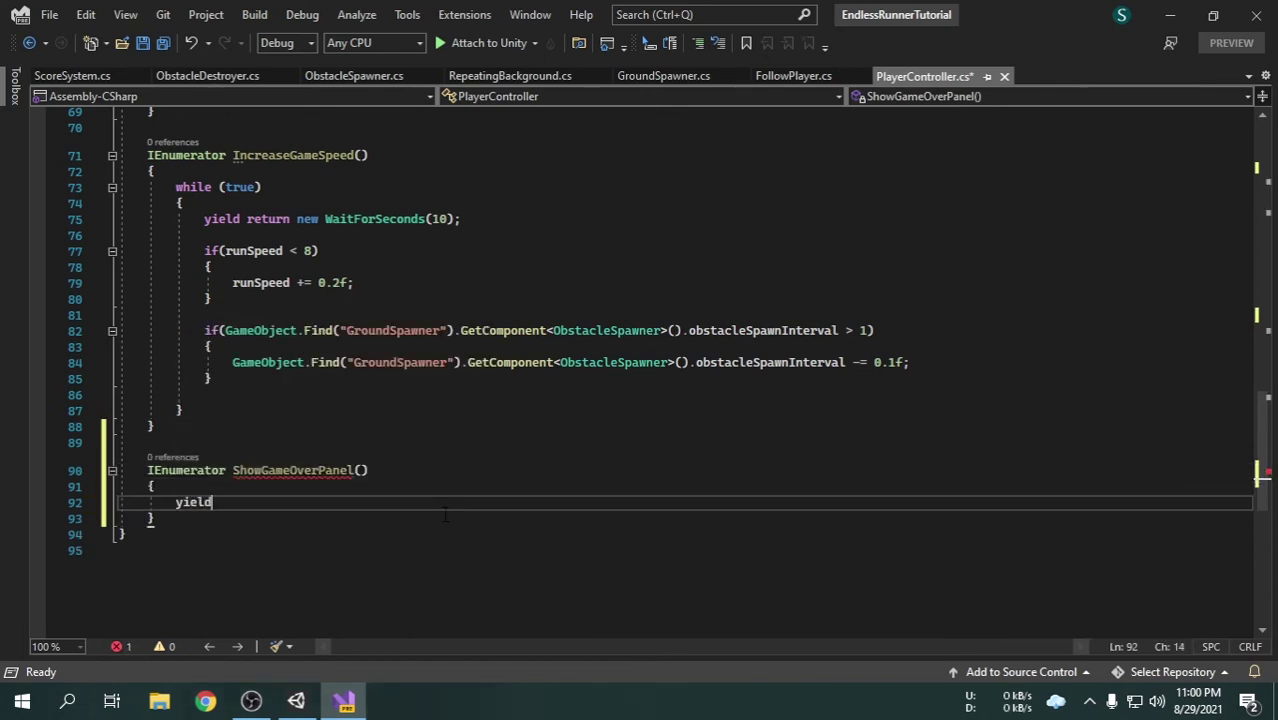
text( ret)
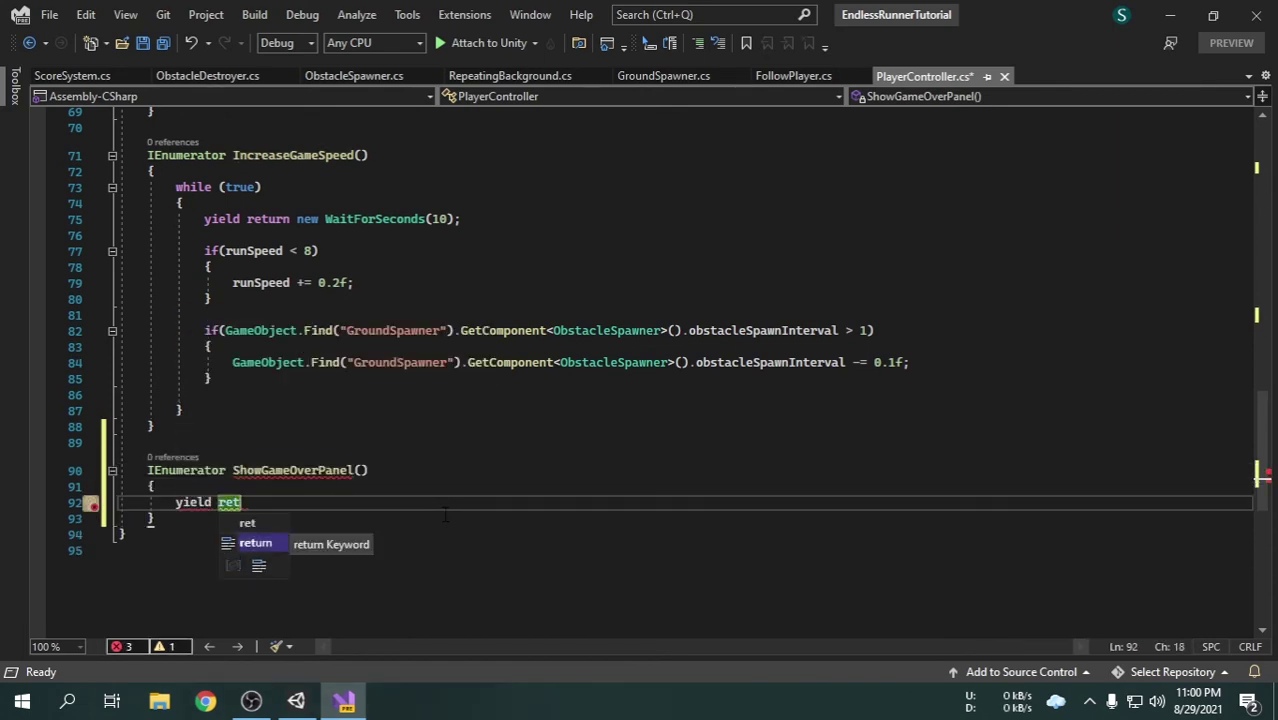
text(urn new Wa)
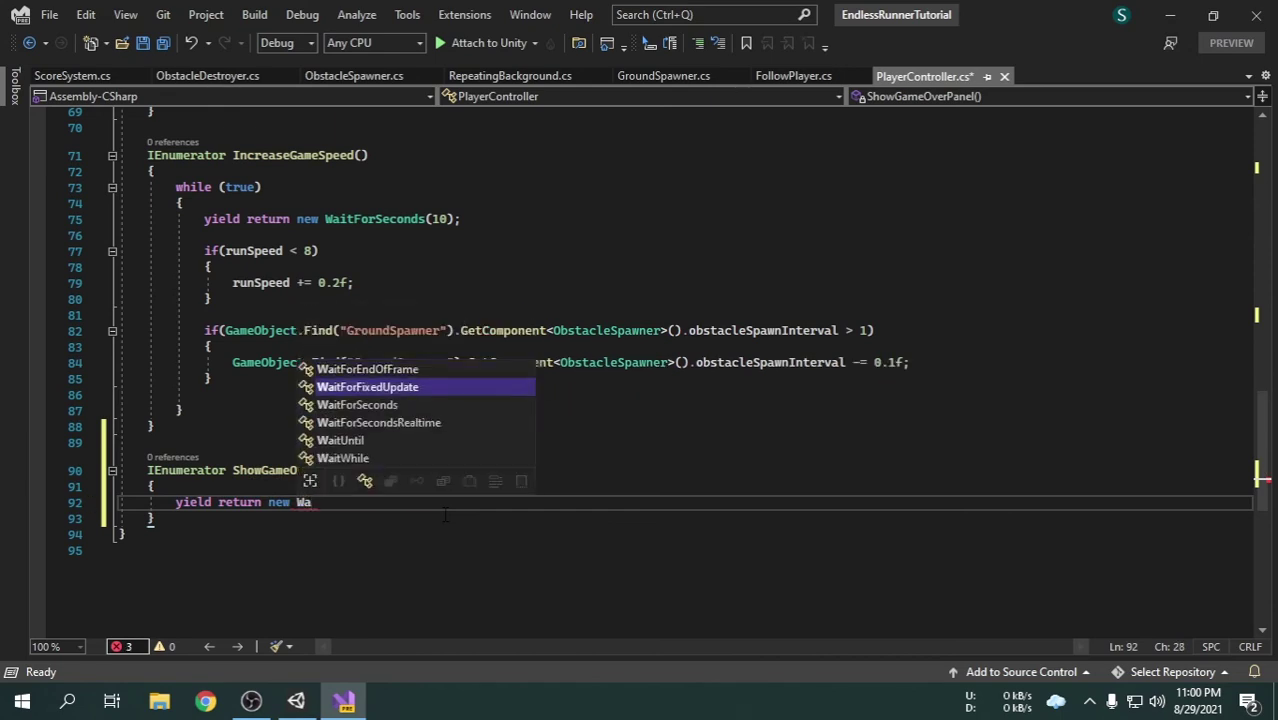
key(Down)
key(Tab)
text(()
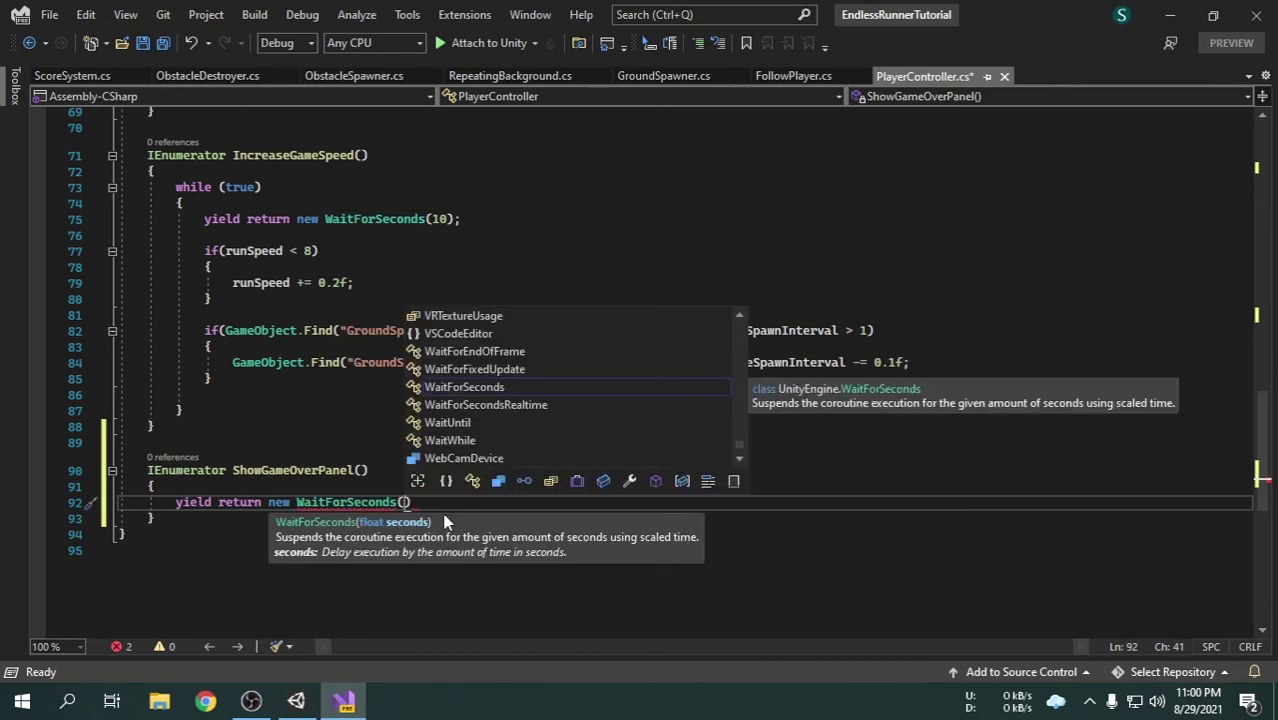
text(2);)
key(Return)
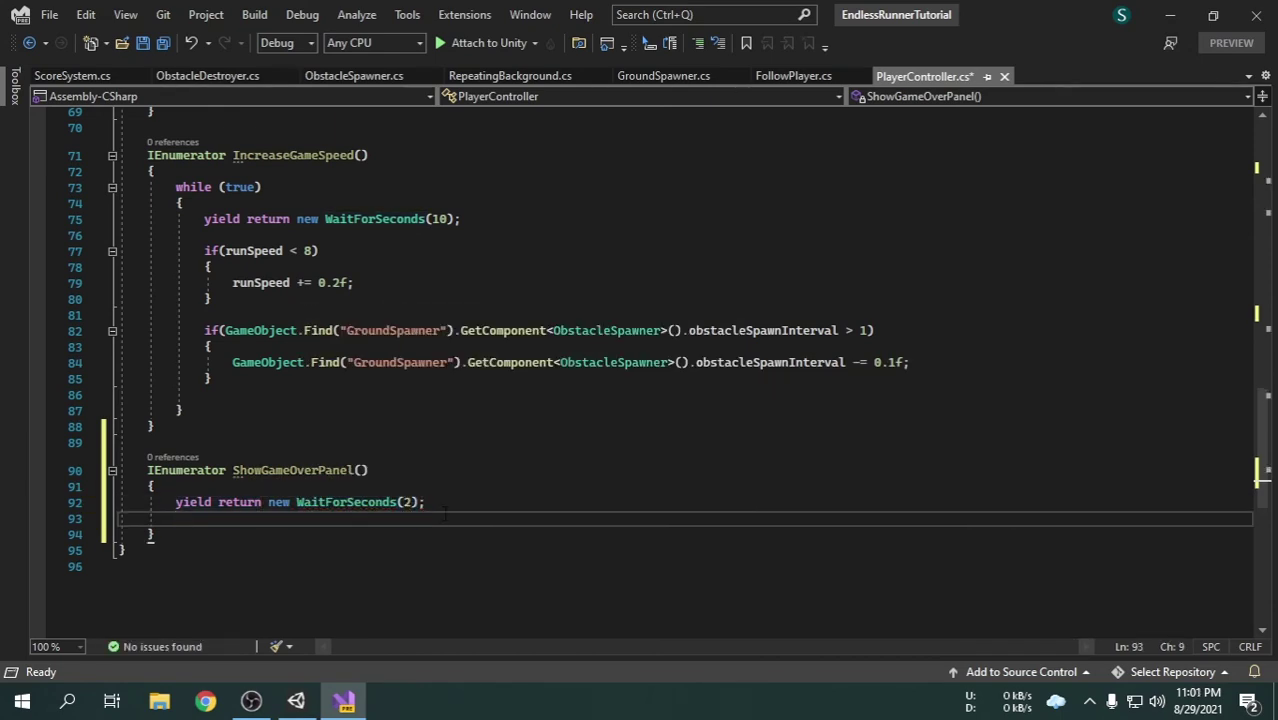
Finish the coroutine with 'GameOverPanel.SetActive(true);' and return to Unity.
text(Ga)
key(Down)
key(Tab)
text(.)
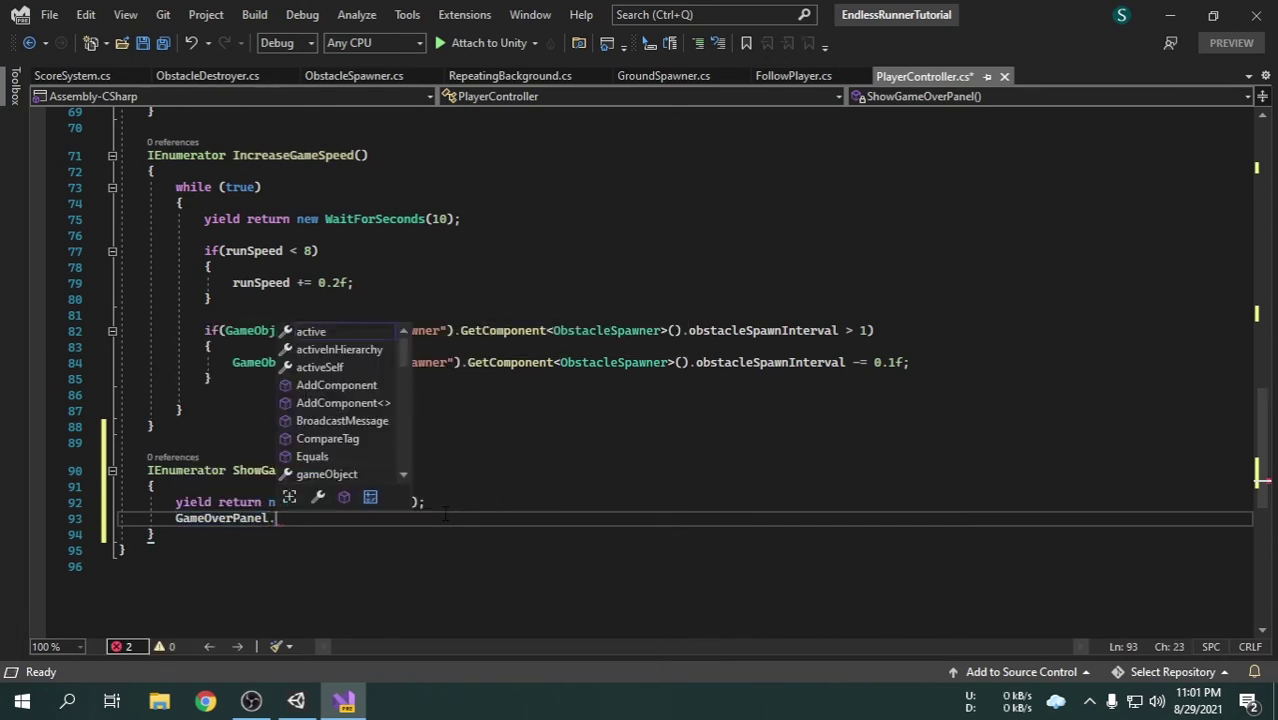
text(setA)
key(Tab)
text(()
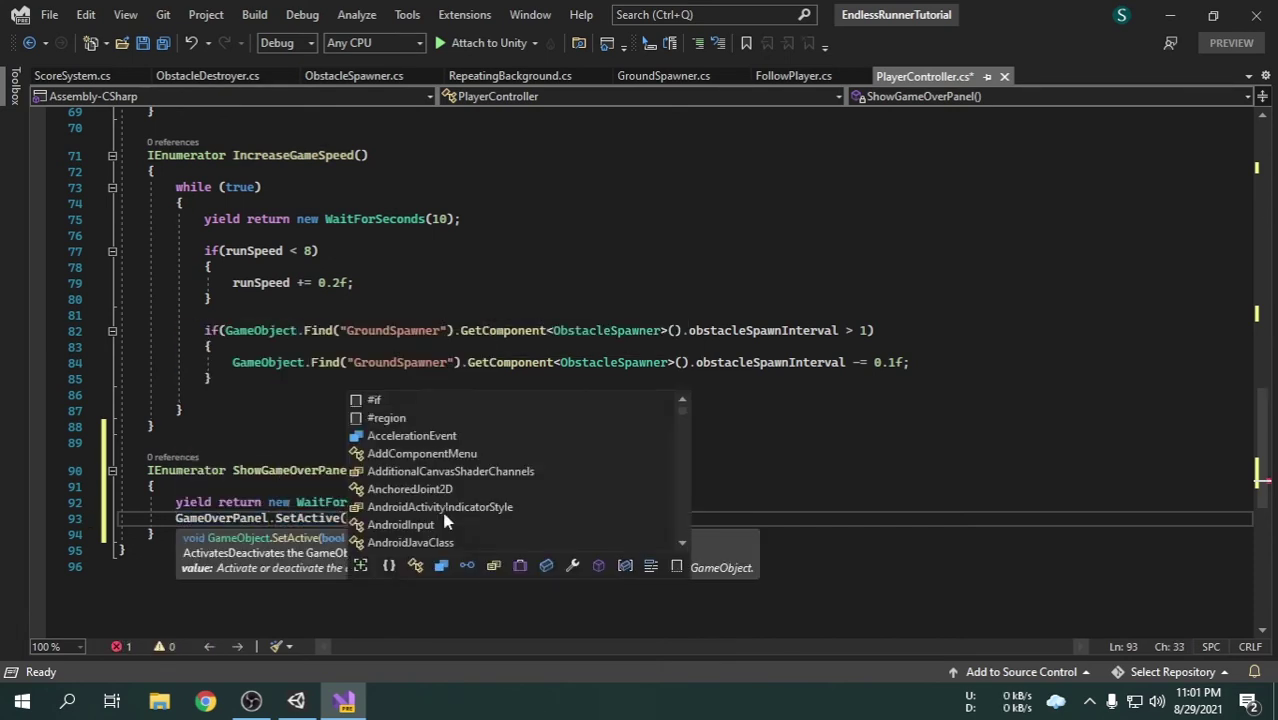
text(true);)
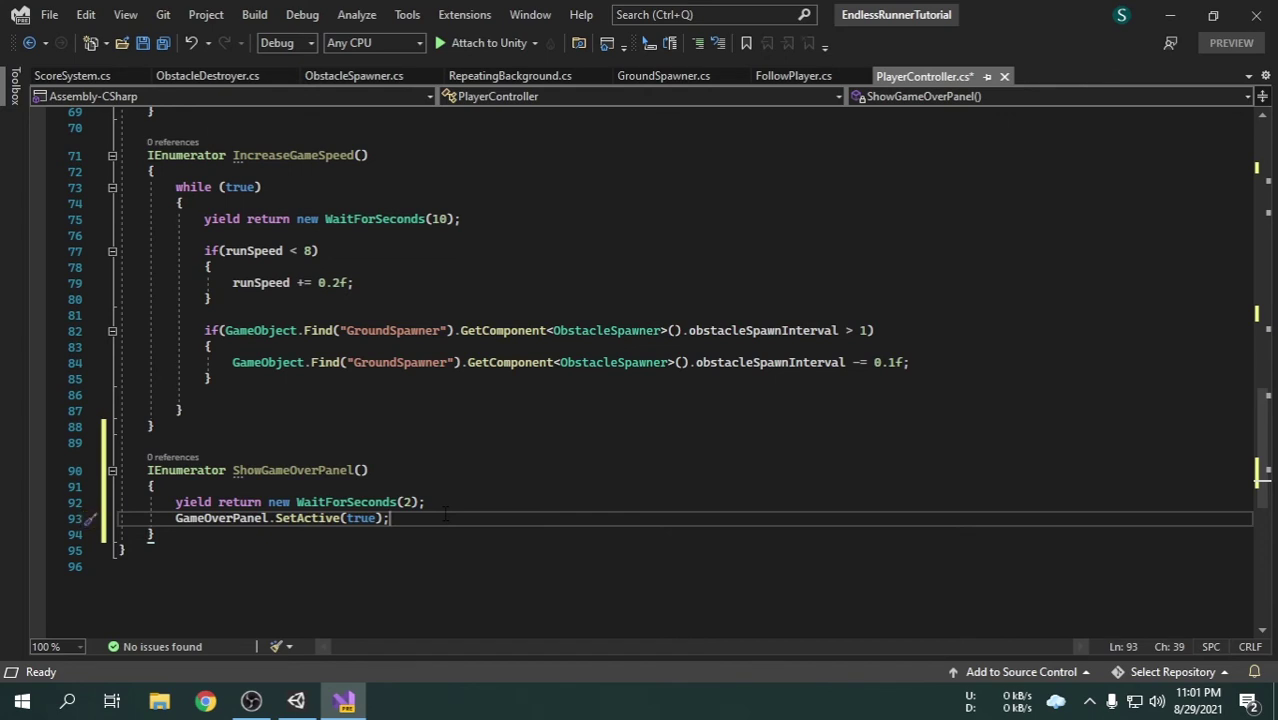
click(296, 701)
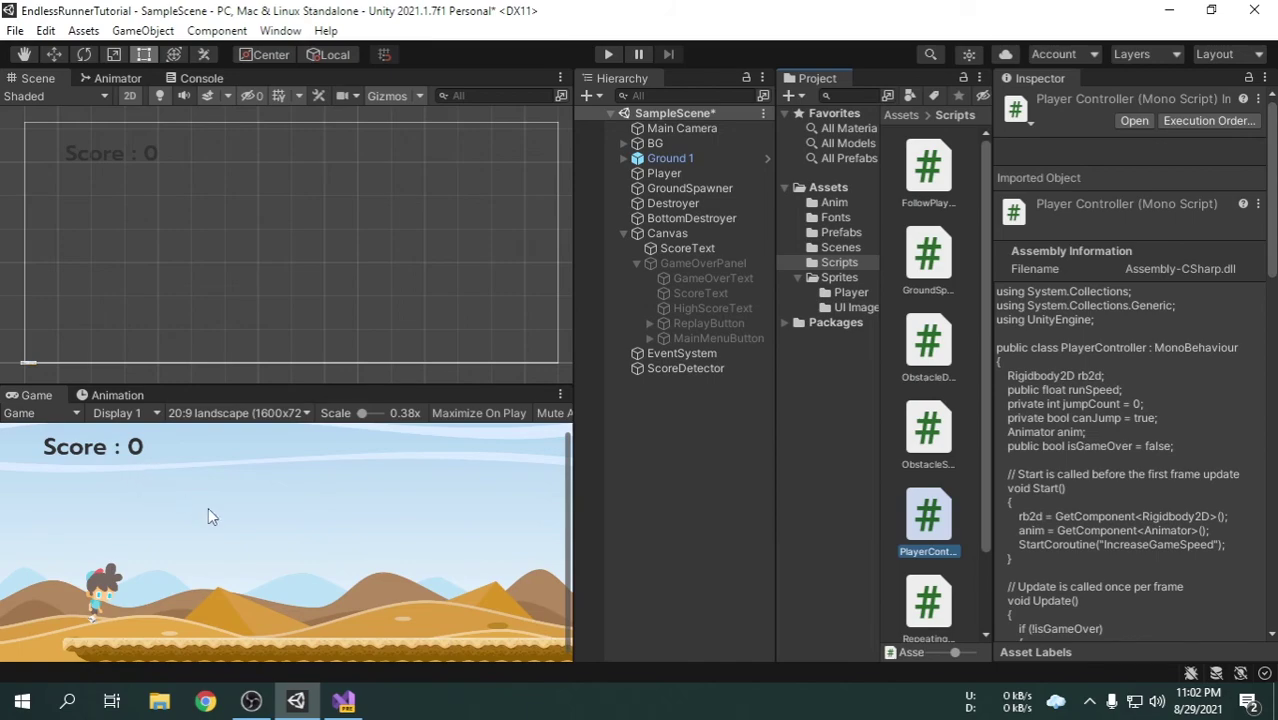
In PlayerController.cs, add ', scoreText' to the GameObject field declaration on line 13.
click(343, 700)
scroll(1262, 478, up, 10)
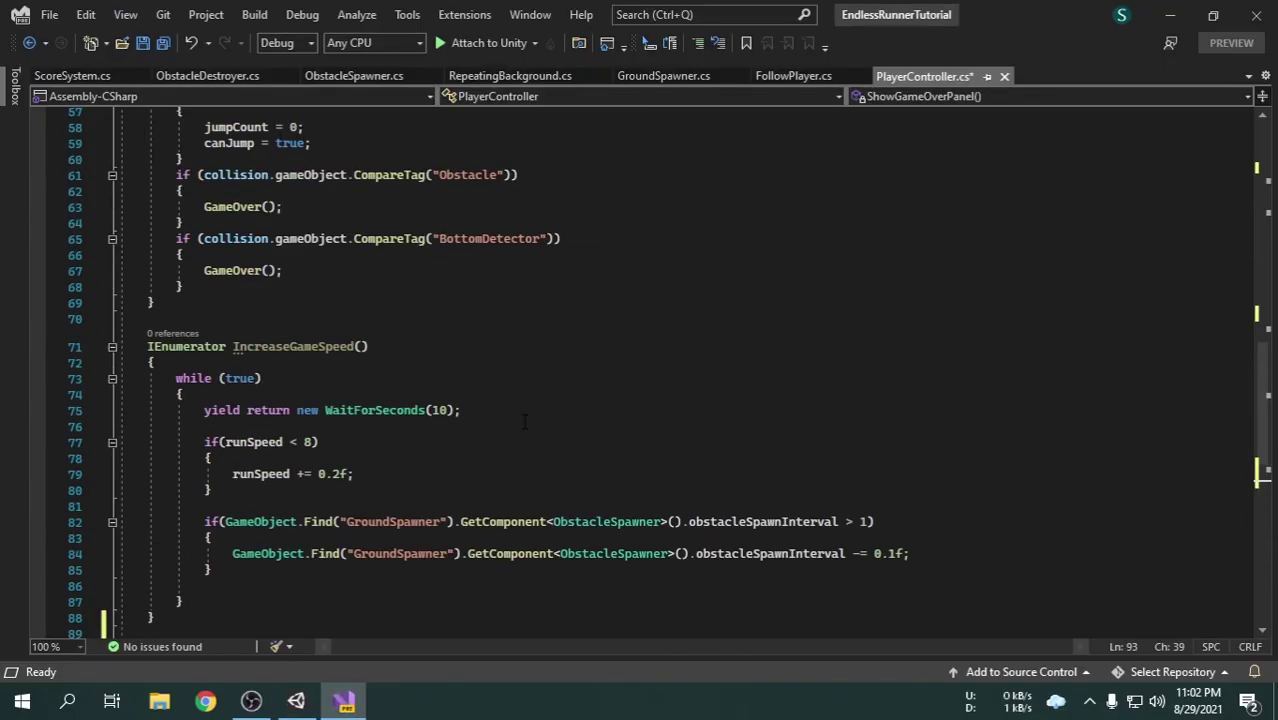
scroll(1262, 478, up, 14)
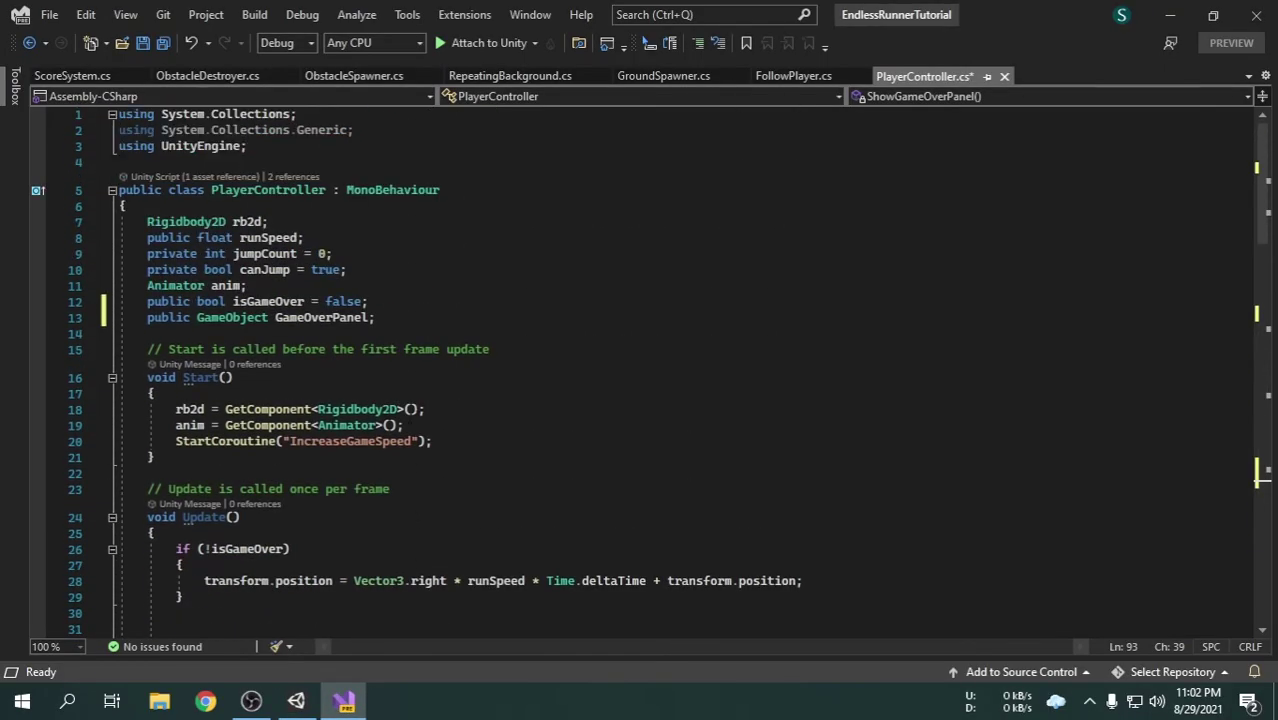
click(371, 317)
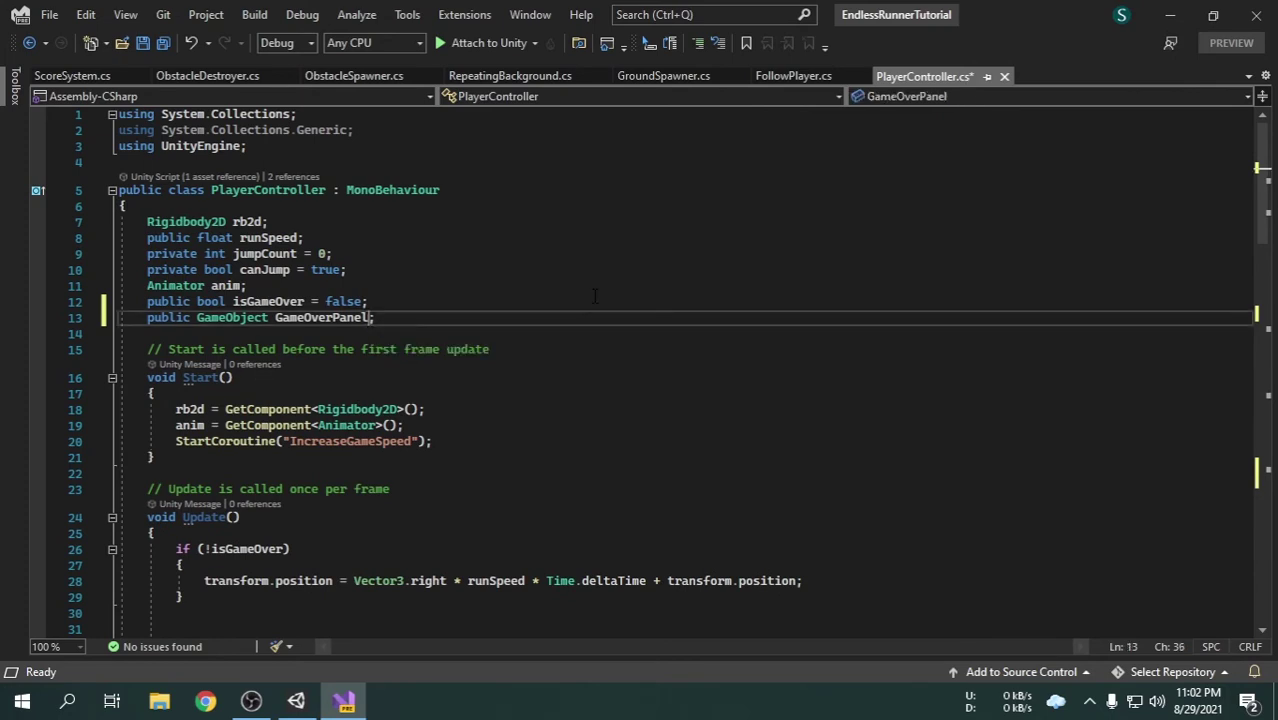
text(, )
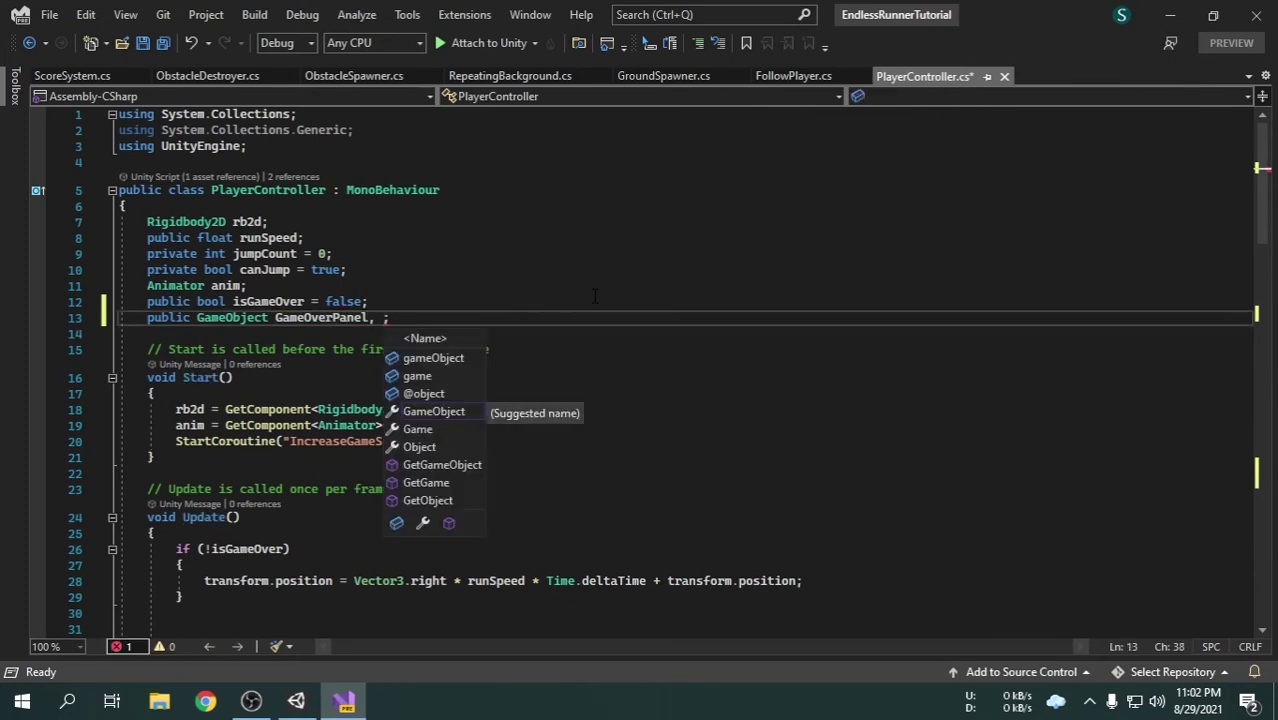
text(score)
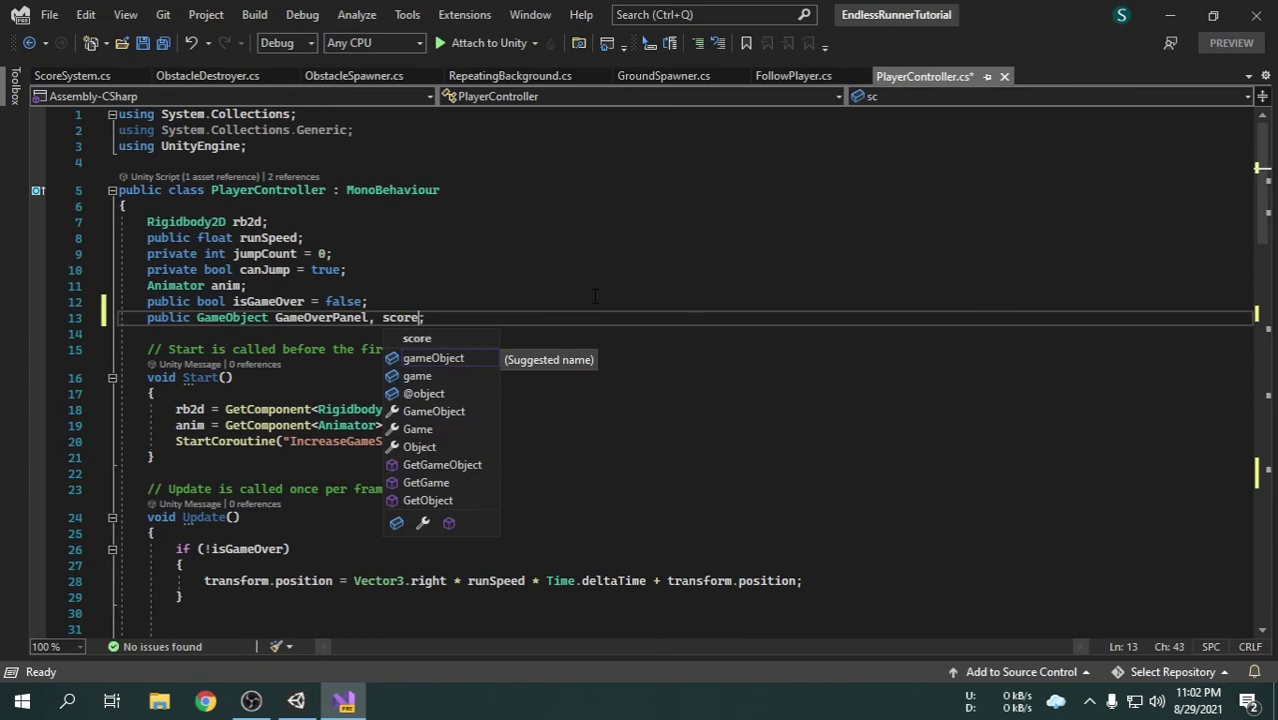
text(Text)
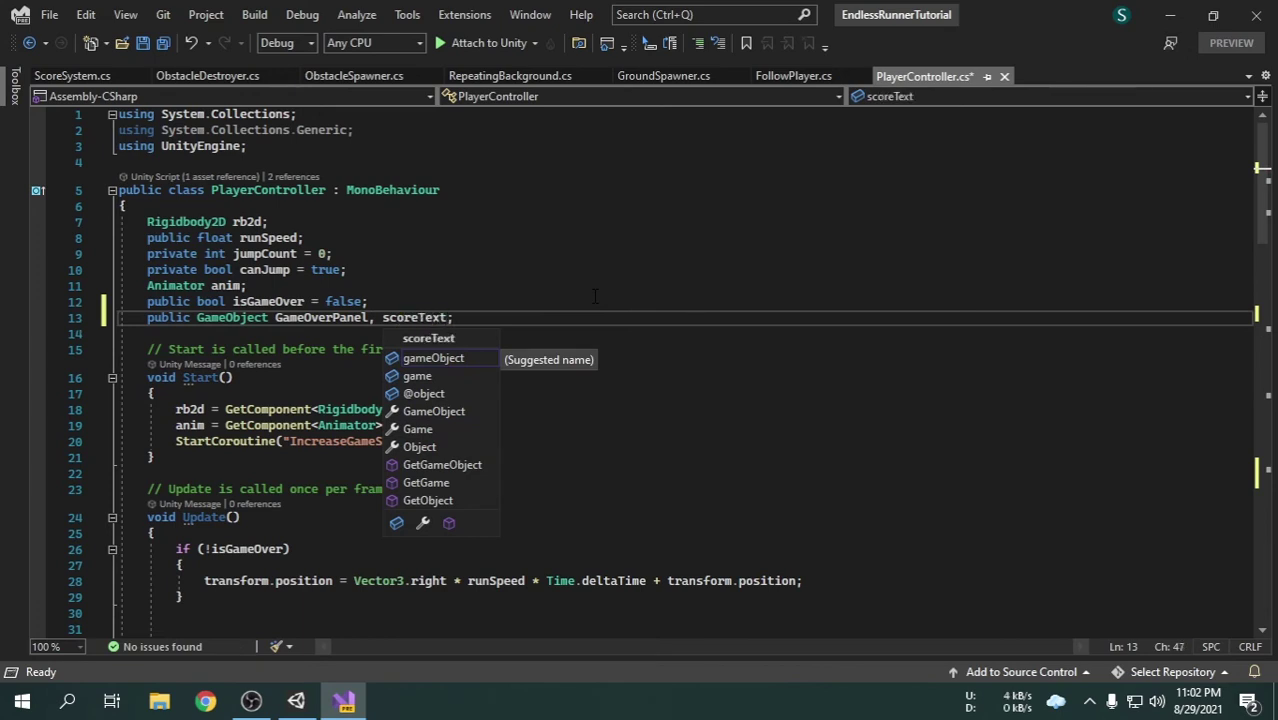
key(End)
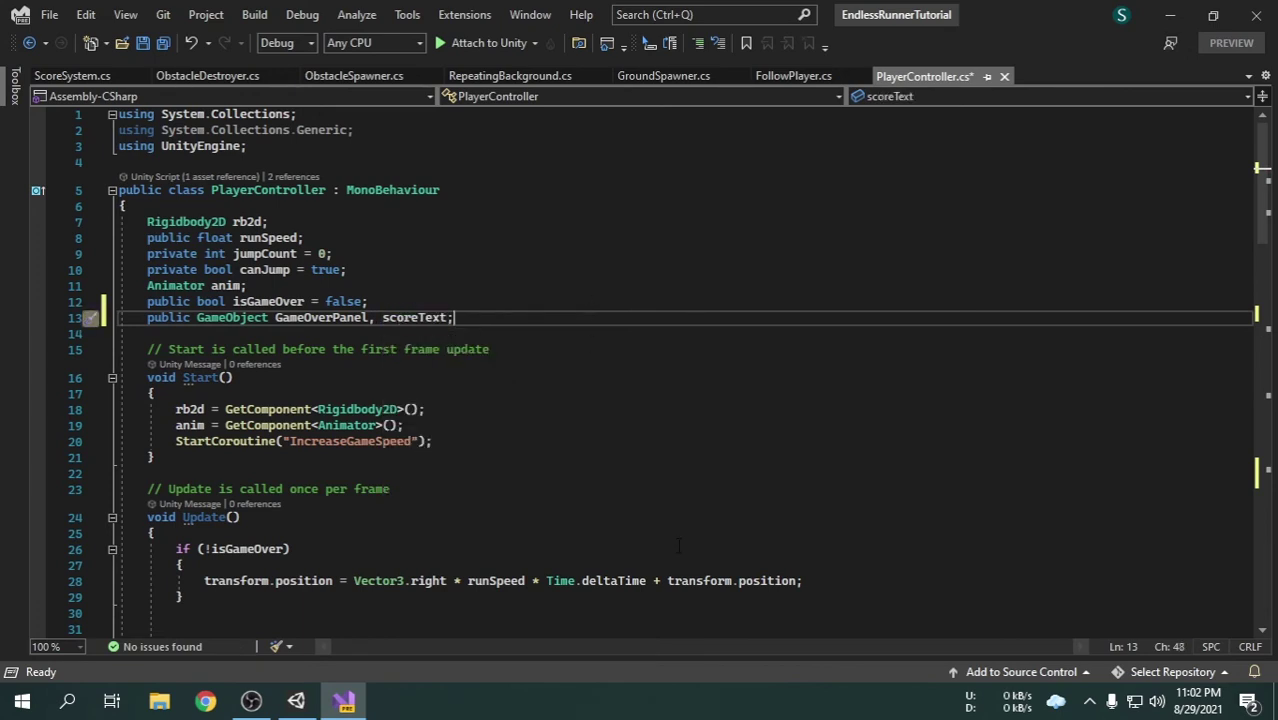
Add 'scoreText.SetActive(false);' after GameOverPanel.SetActive(true) in ShowGameOverPanel.
scroll(678, 545, down, 20)
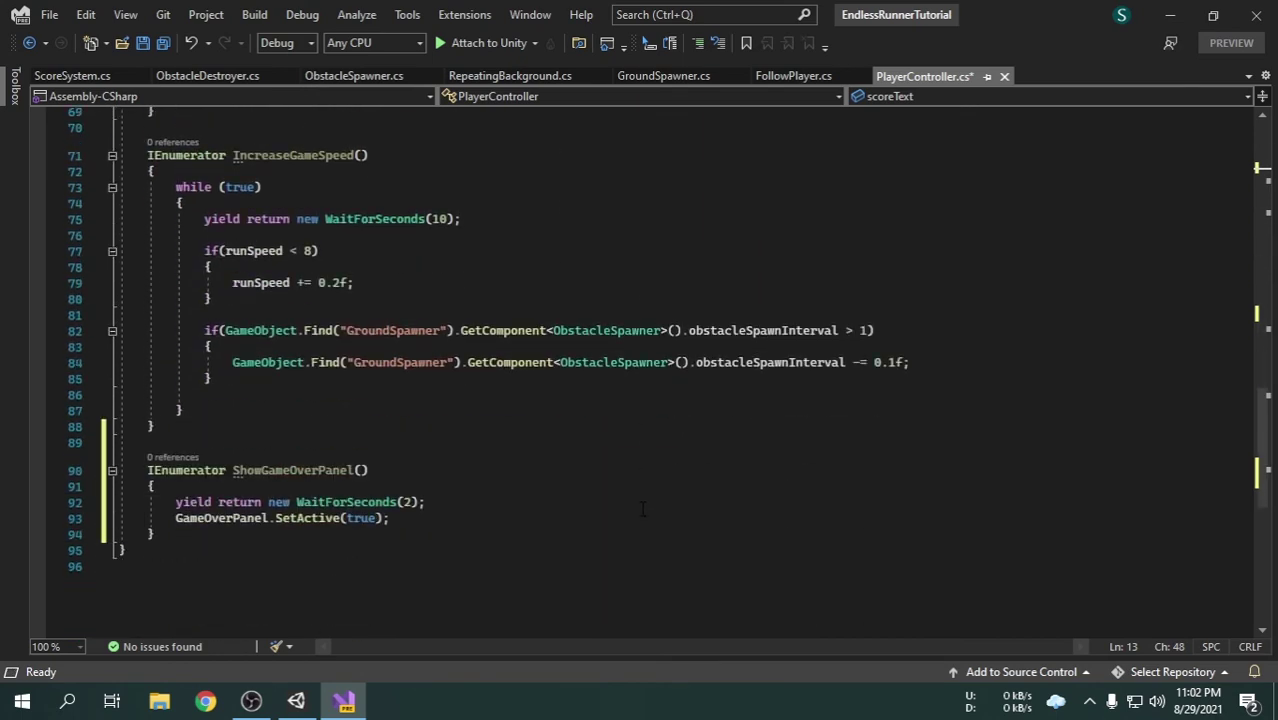
scroll(643, 510, down, 4)
click(436, 331)
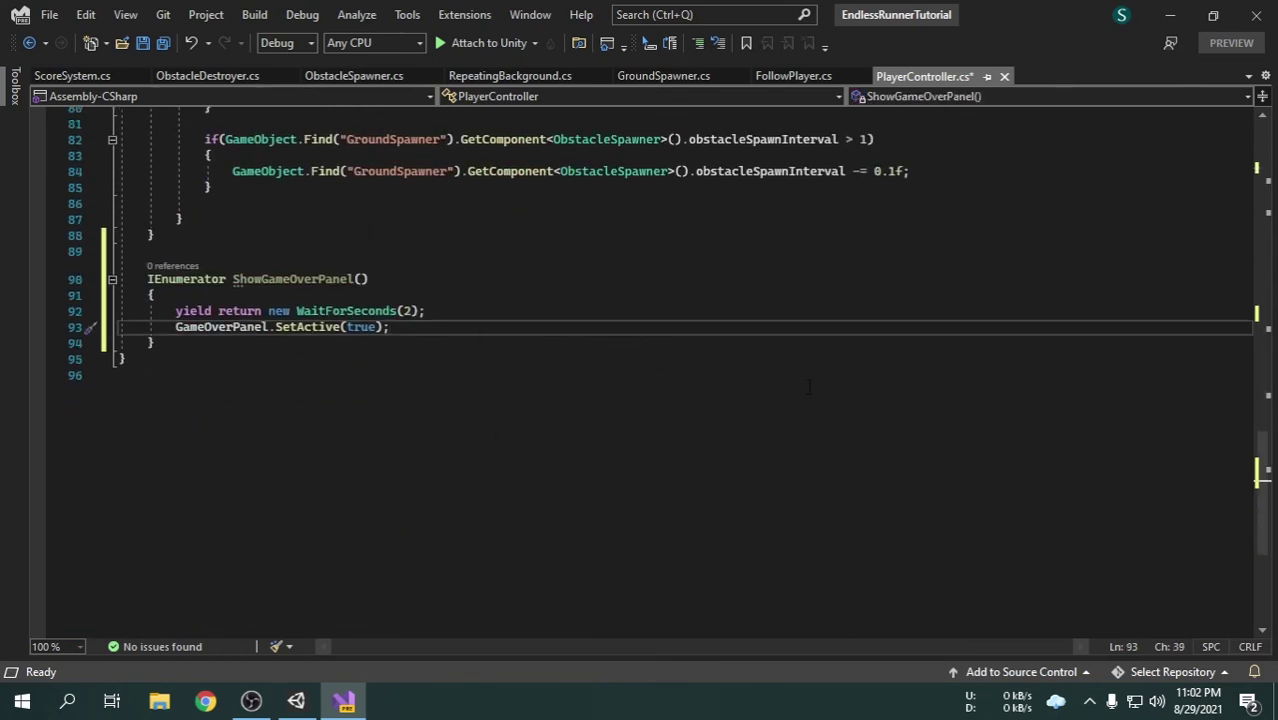
key(Return)
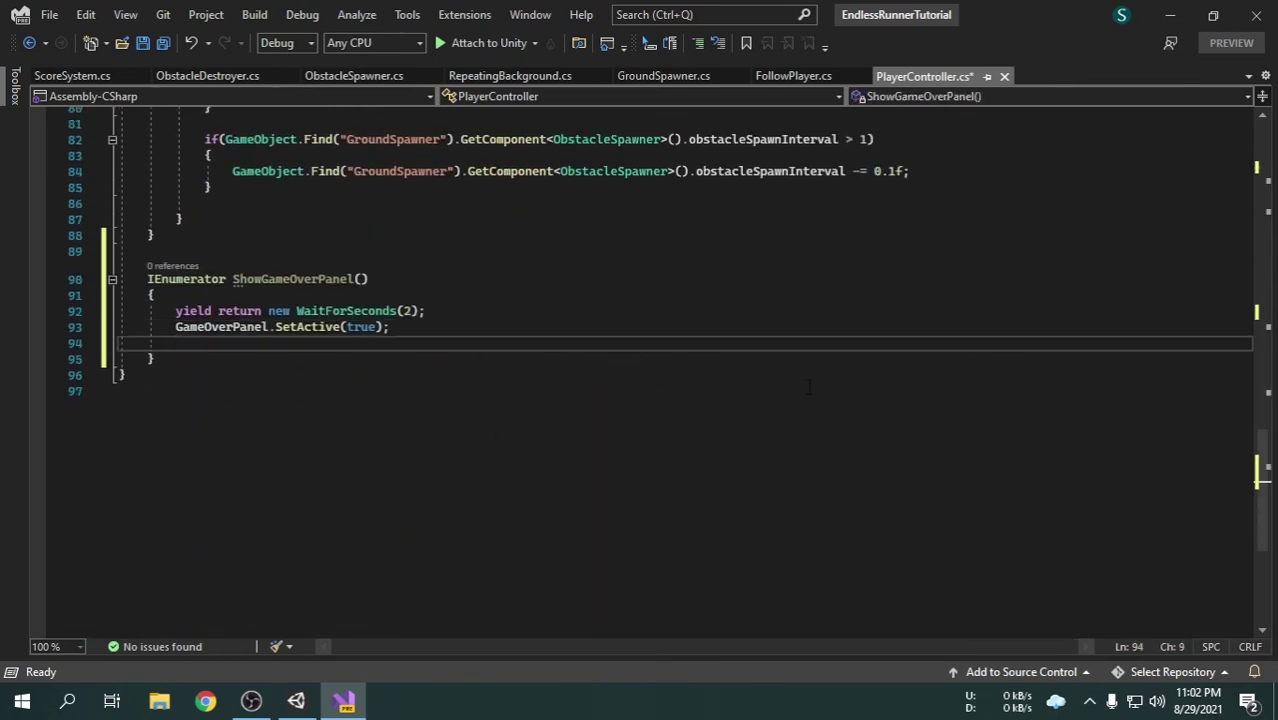
text(scoreText.Set)
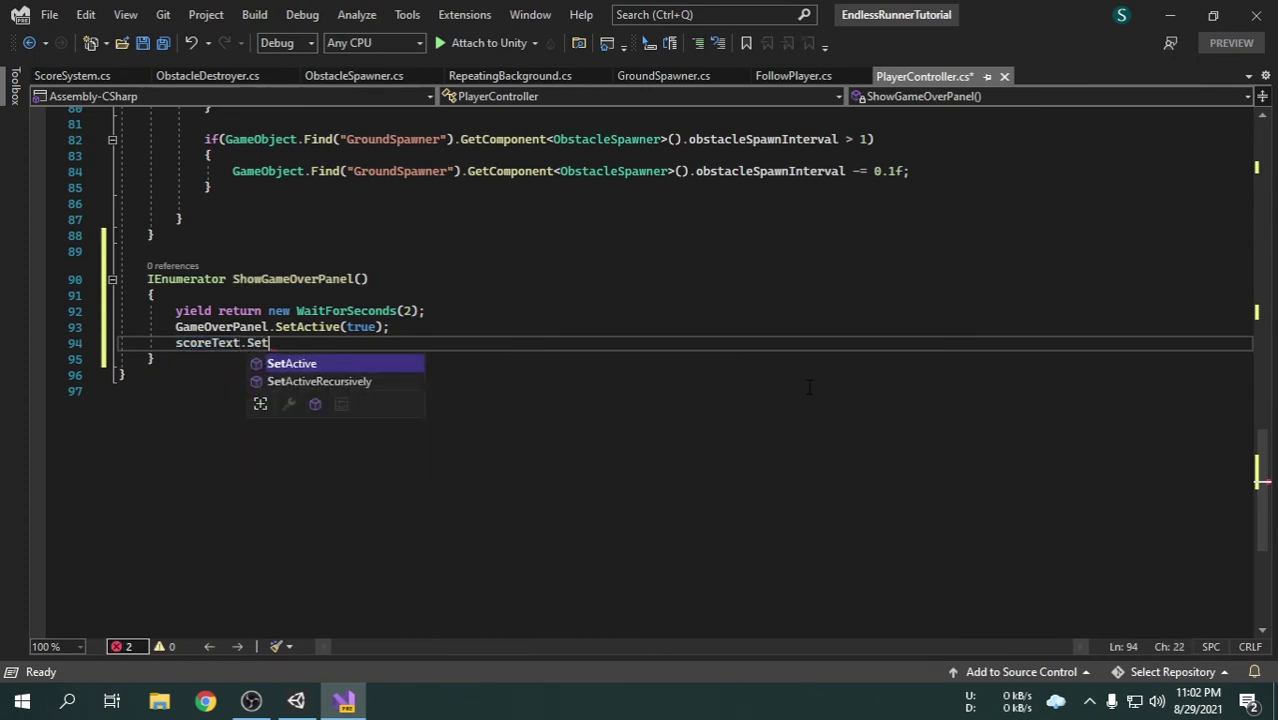
text(Active(false)
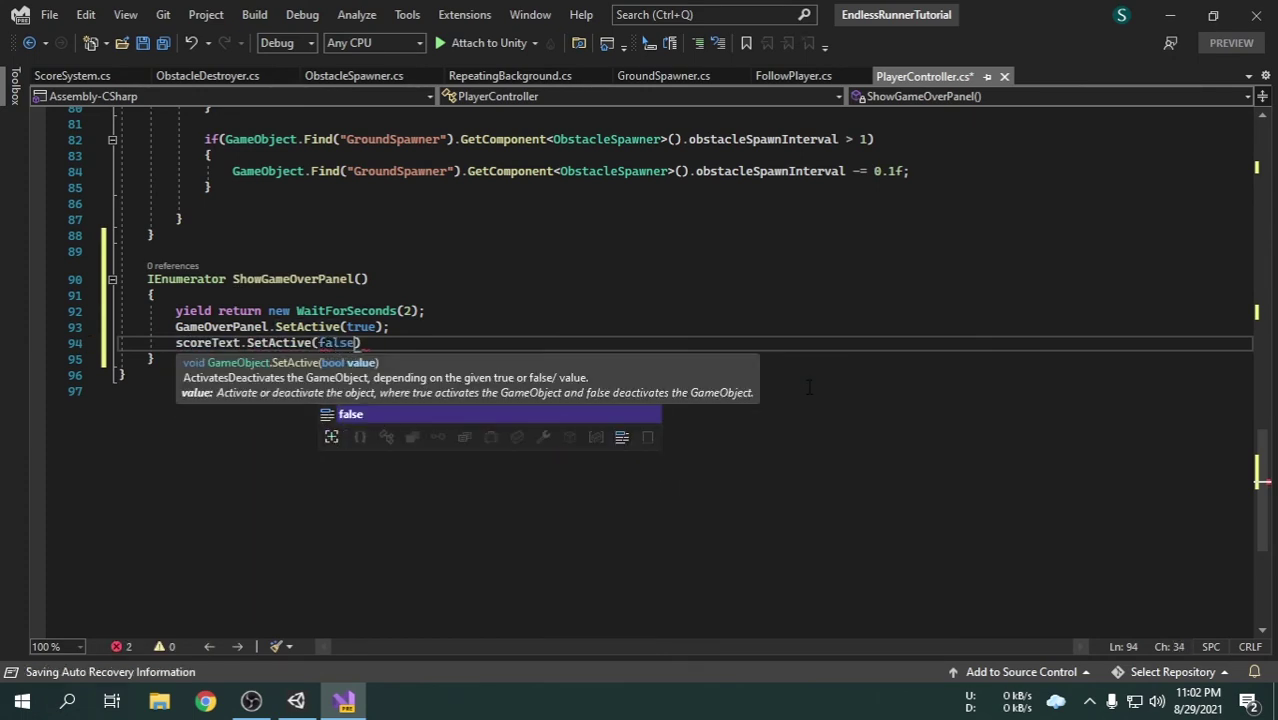
text();)
scroll(573, 468, up, 12)
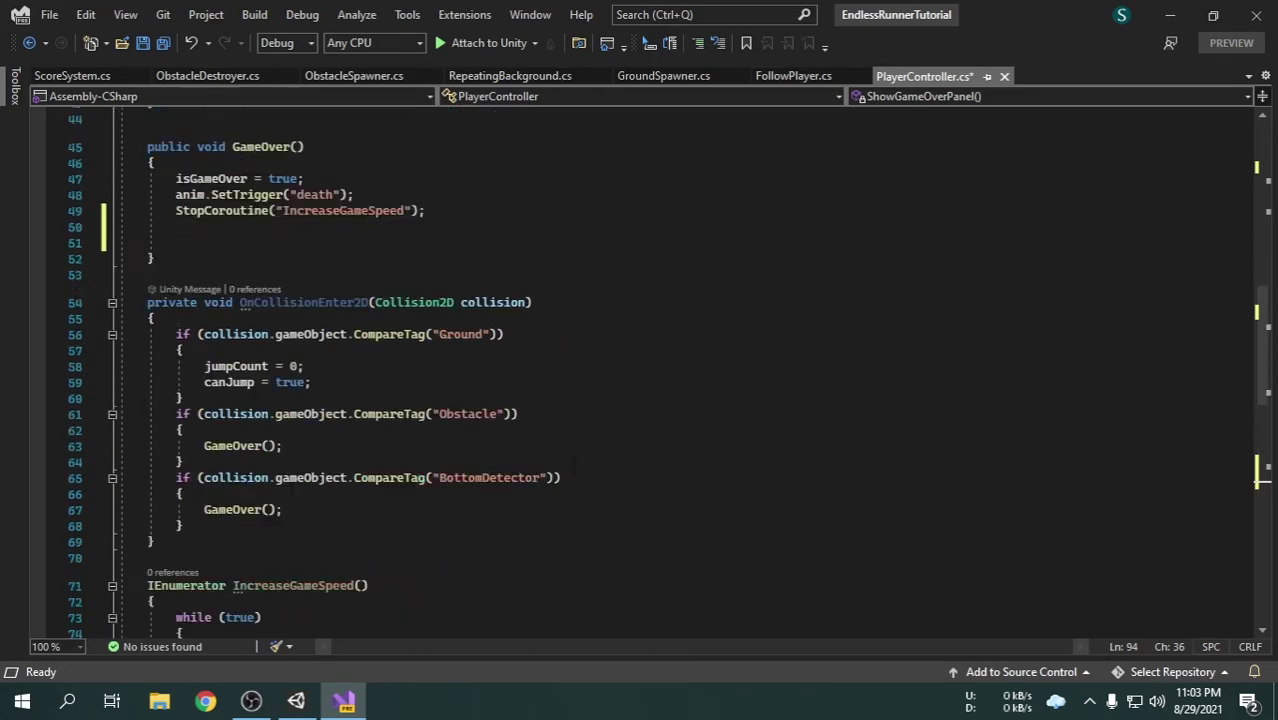
scroll(561, 467, up, 14)
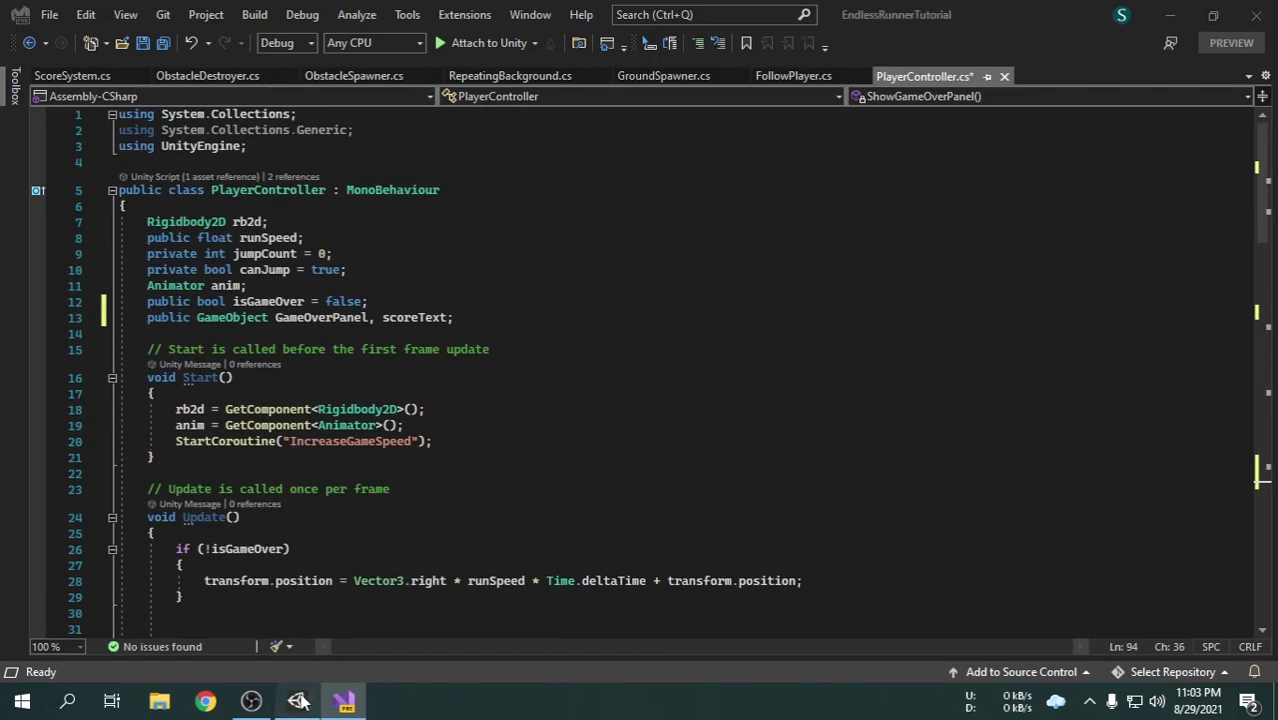
click(296, 700)
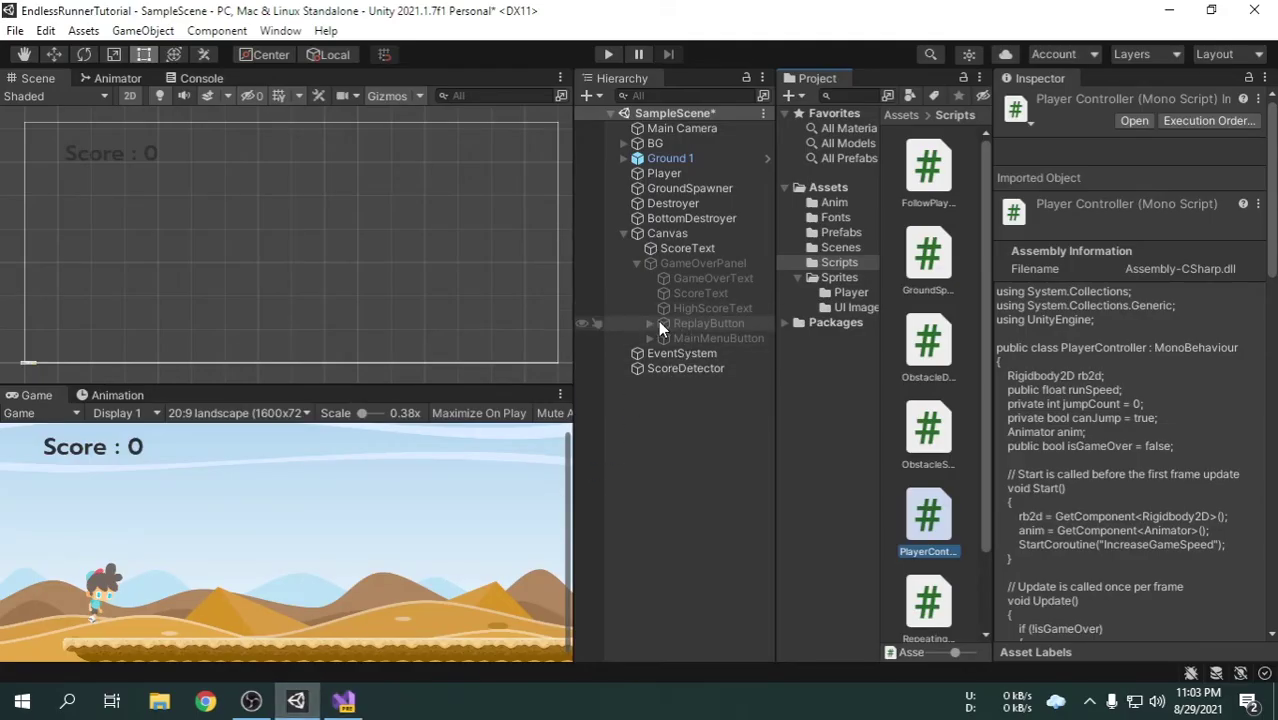
click(694, 292)
click(716, 309)
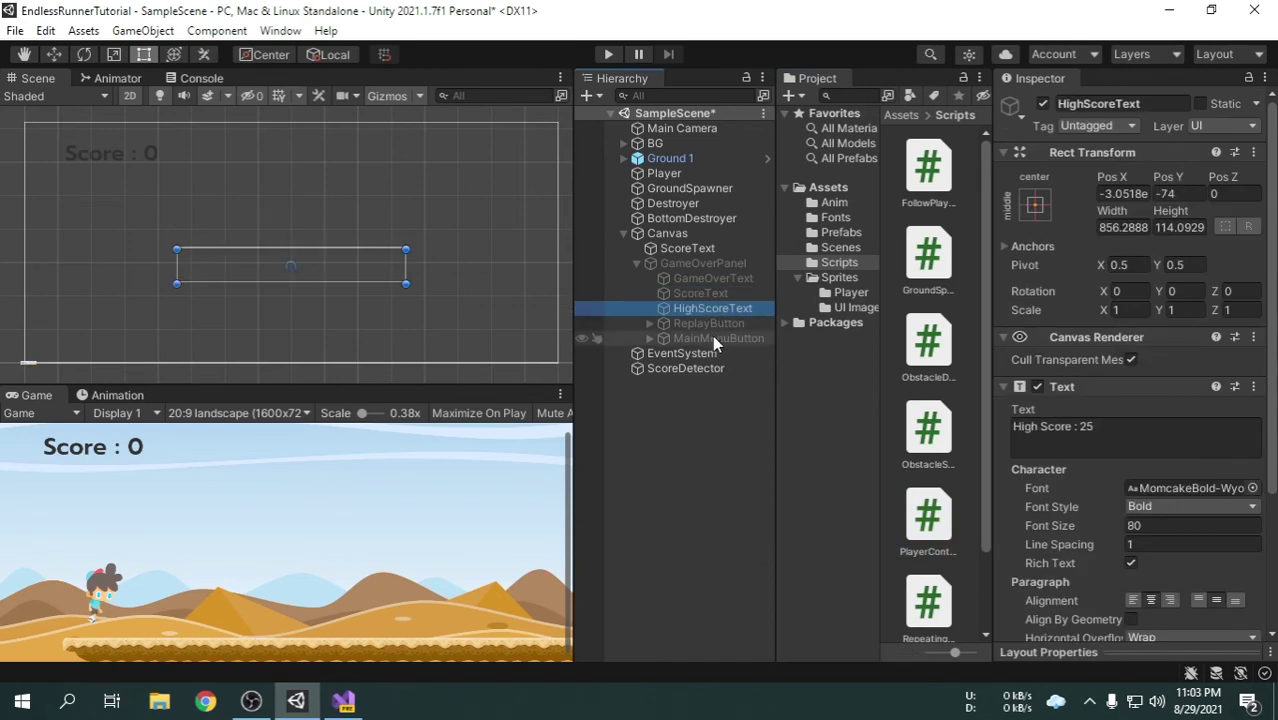
click(705, 324)
click(710, 337)
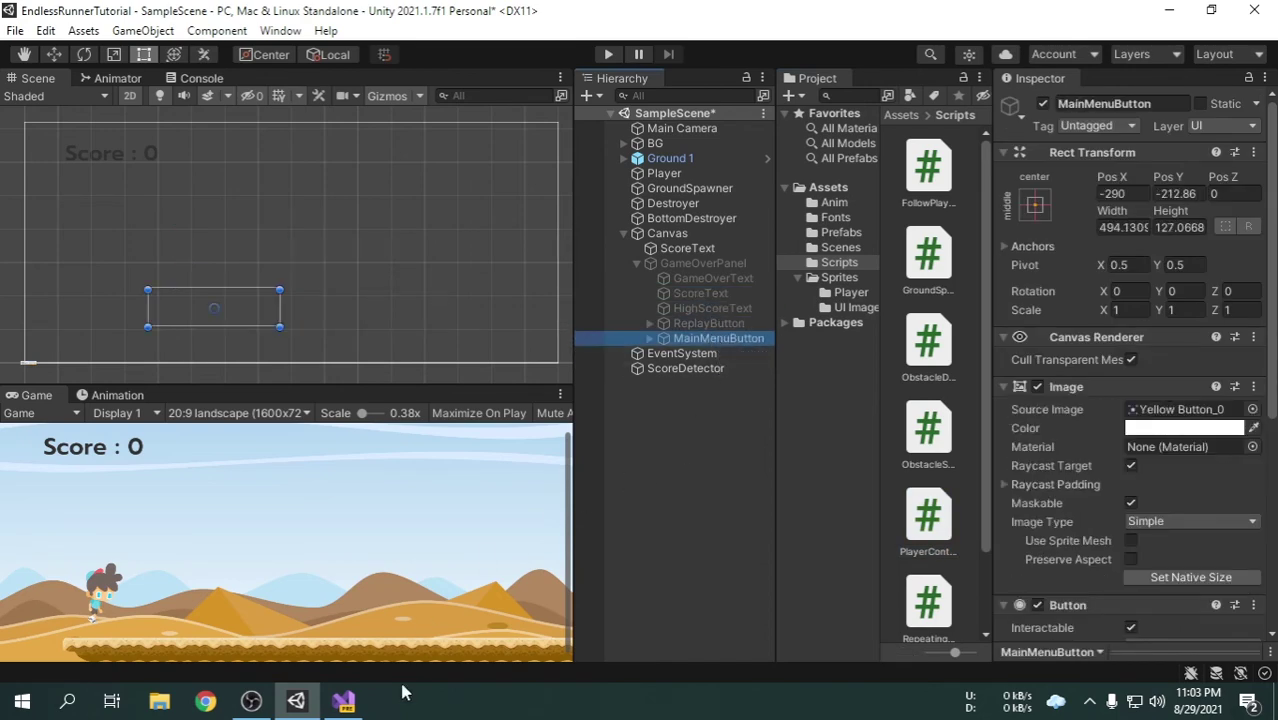
click(343, 700)
click(520, 317)
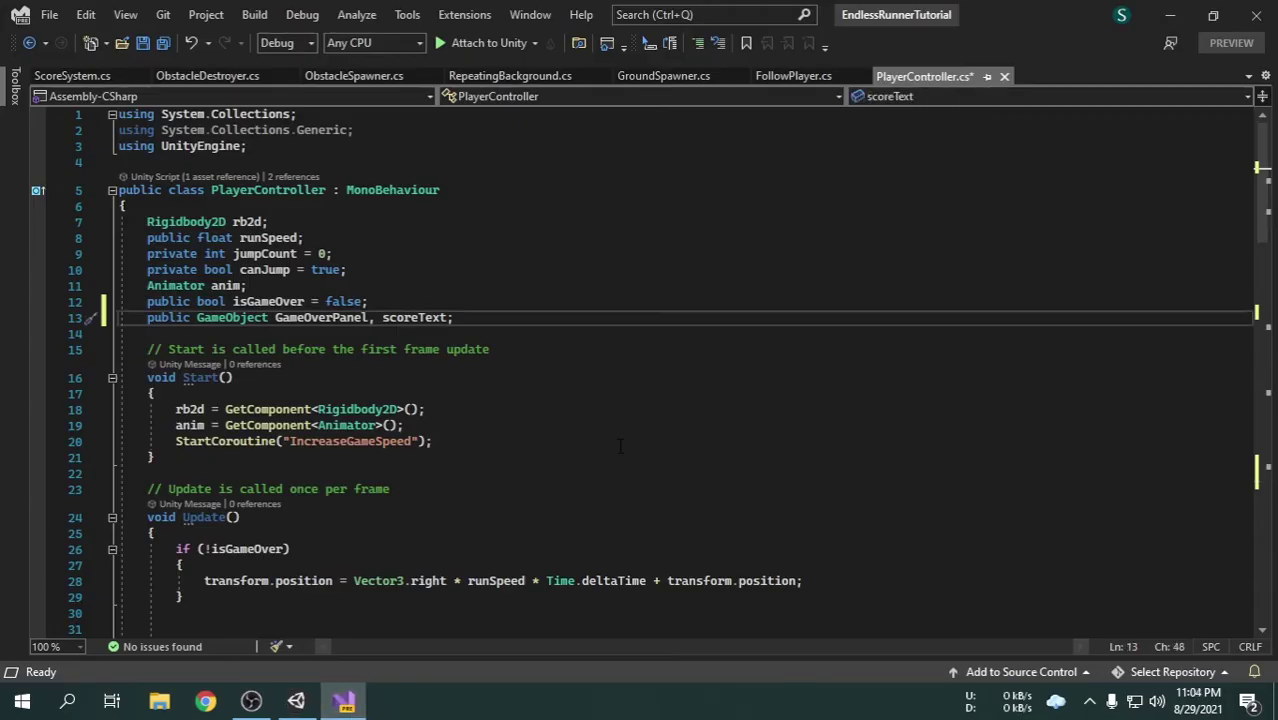
Add a 'using UnityEngine.UI;' directive below the existing using lines.
click(655, 150)
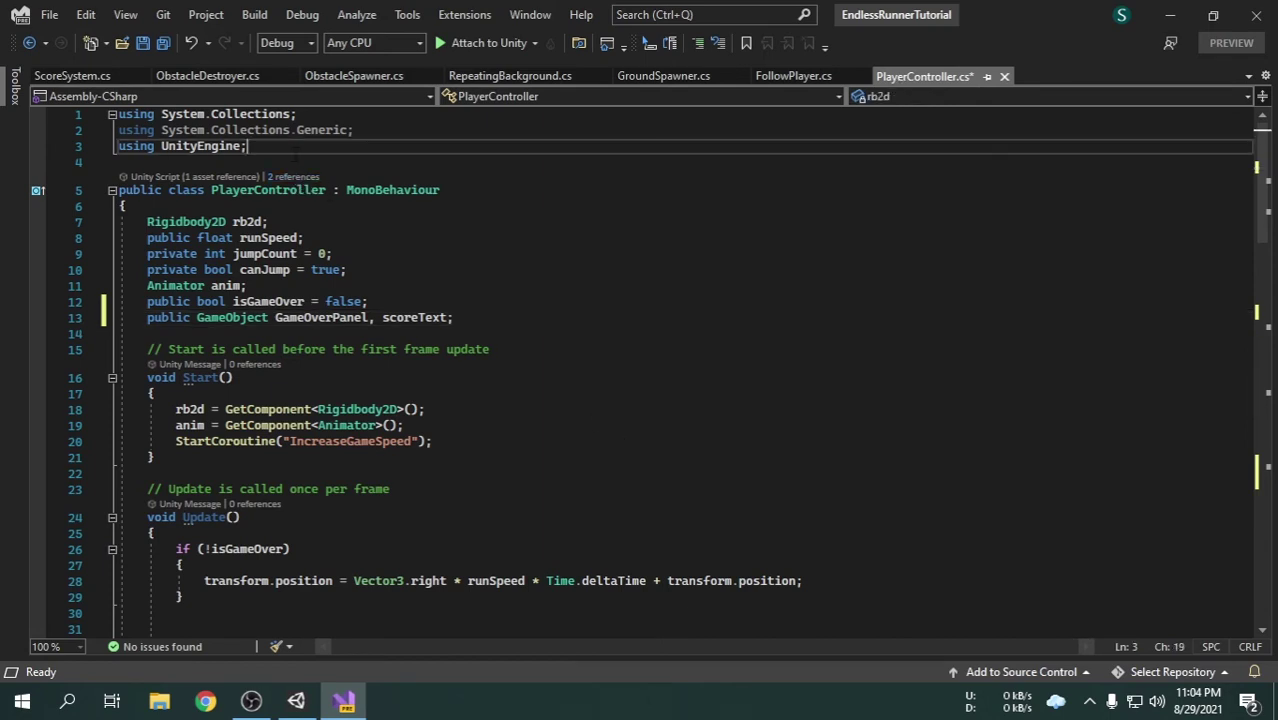
key(Return)
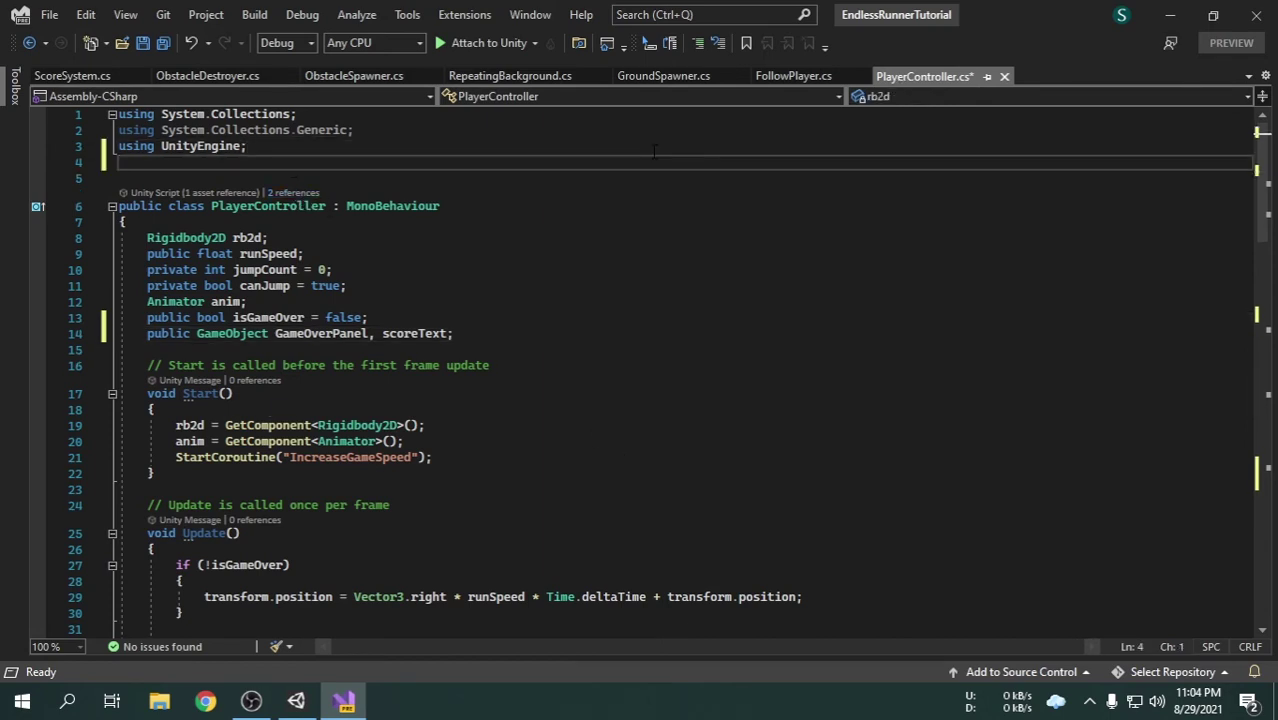
text(using Unity)
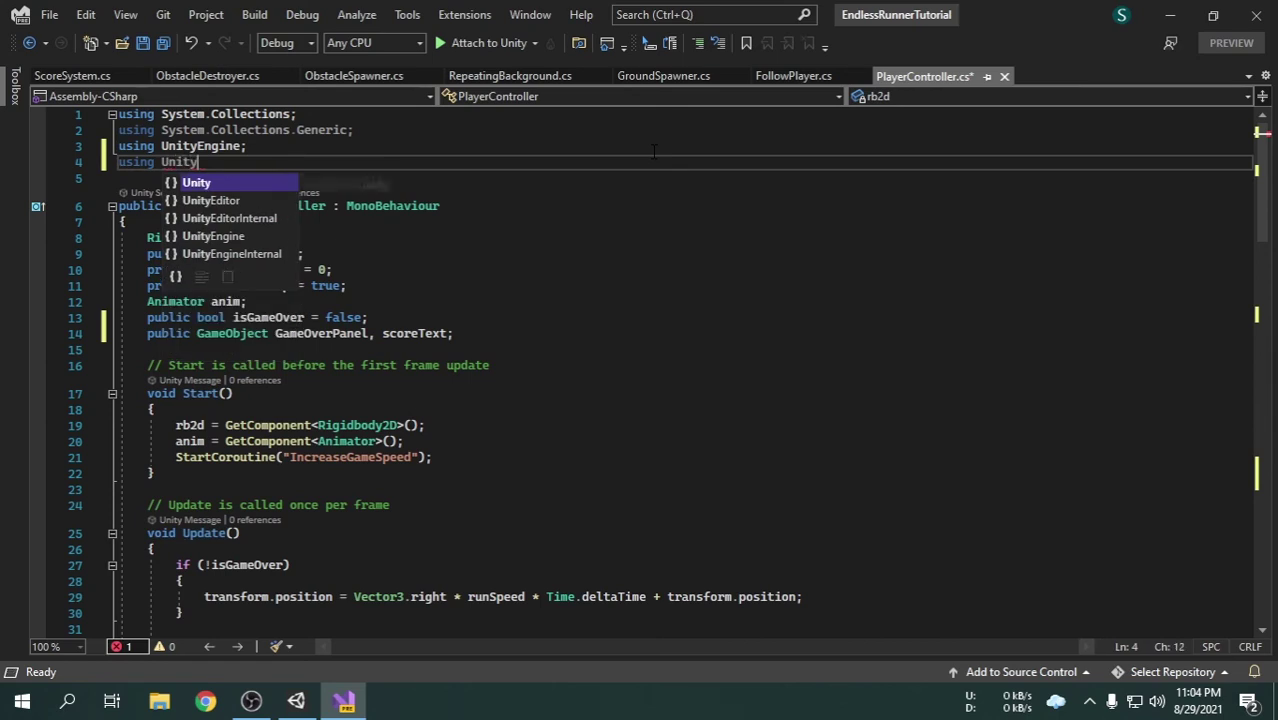
key(Tab)
text(.UI;)
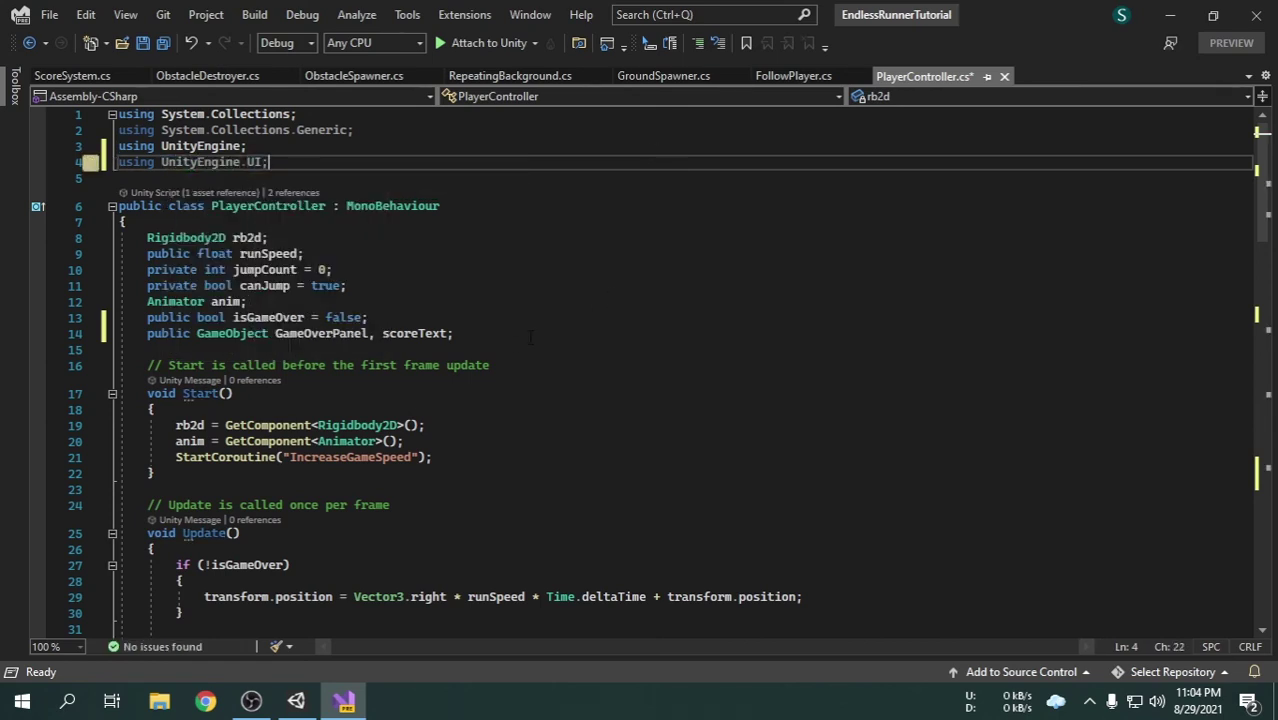
Declare 'public Text FinalScoreText, HighScoreText;' below the scoreText declaration.
click(591, 333)
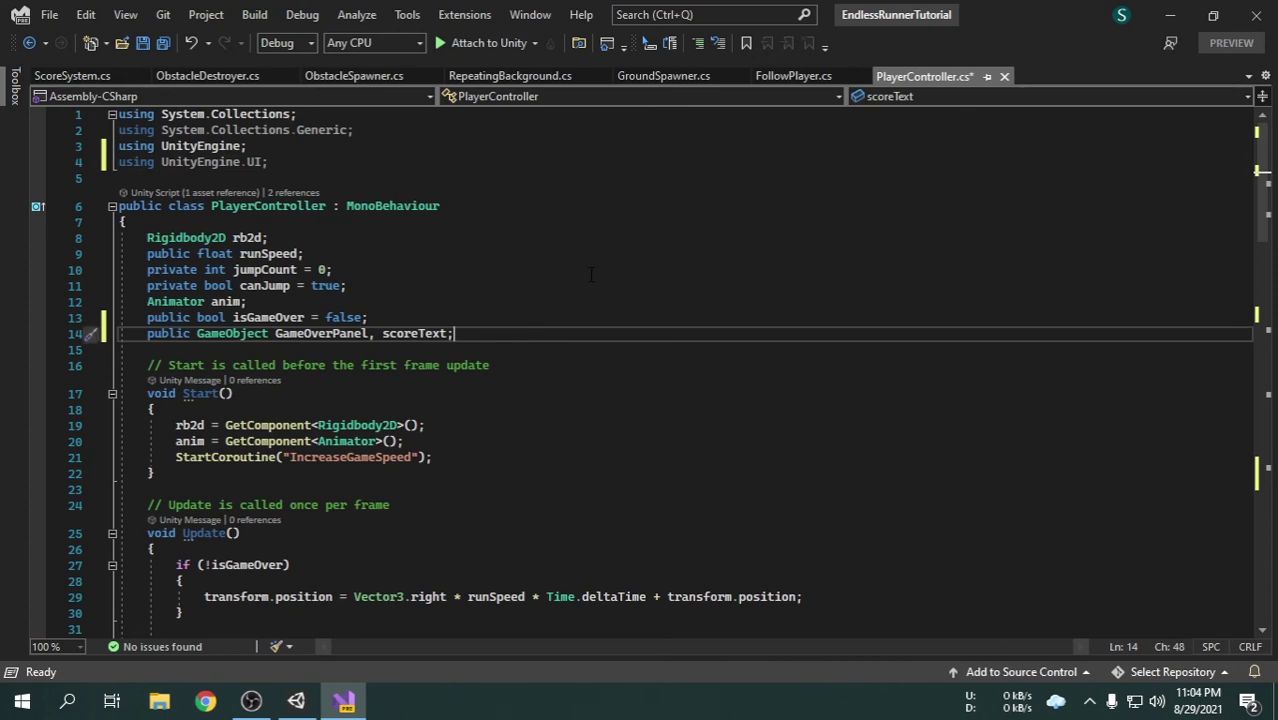
key(Return)
text(public)
key(Insert)
text(Text)
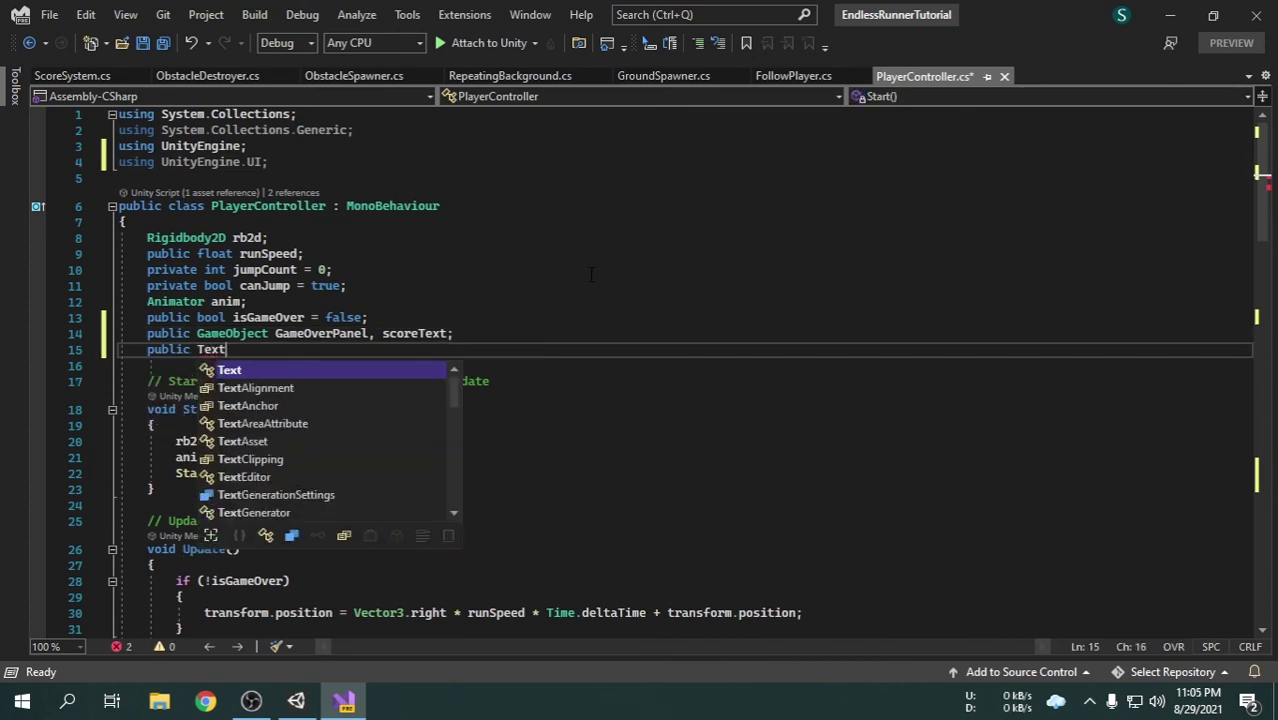
text( FinalScoreTe)
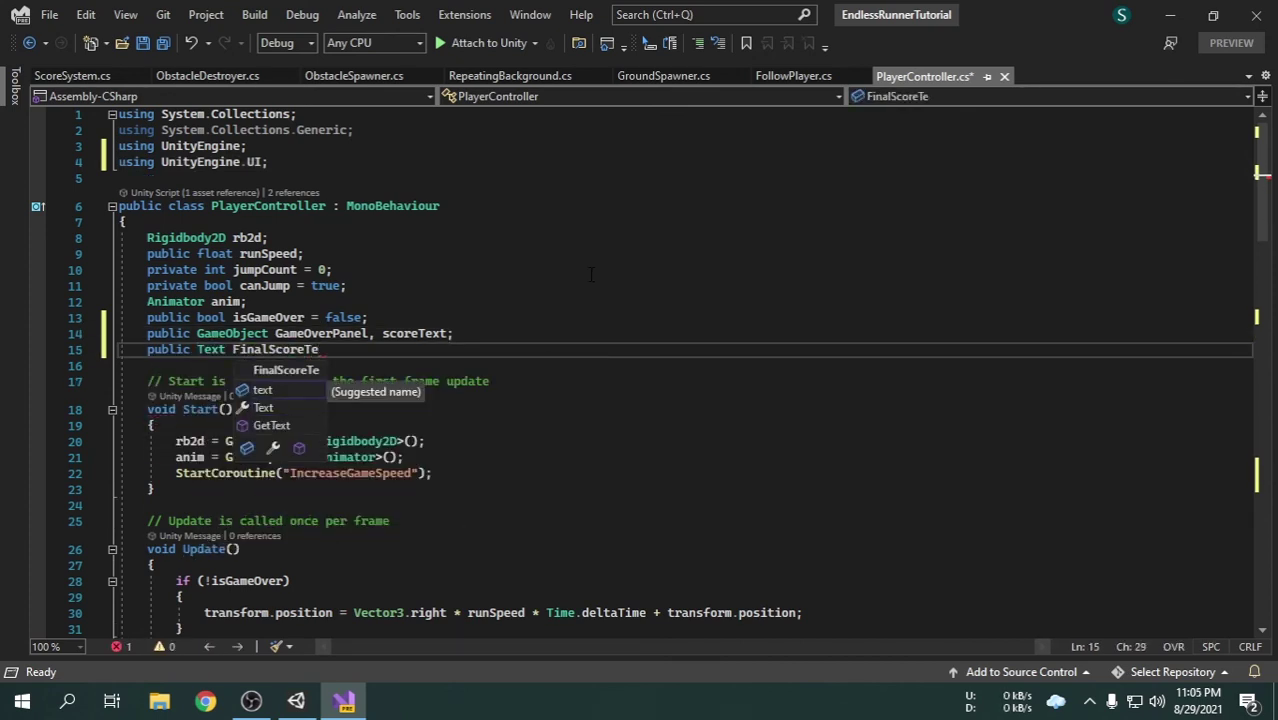
text(xt, Hig)
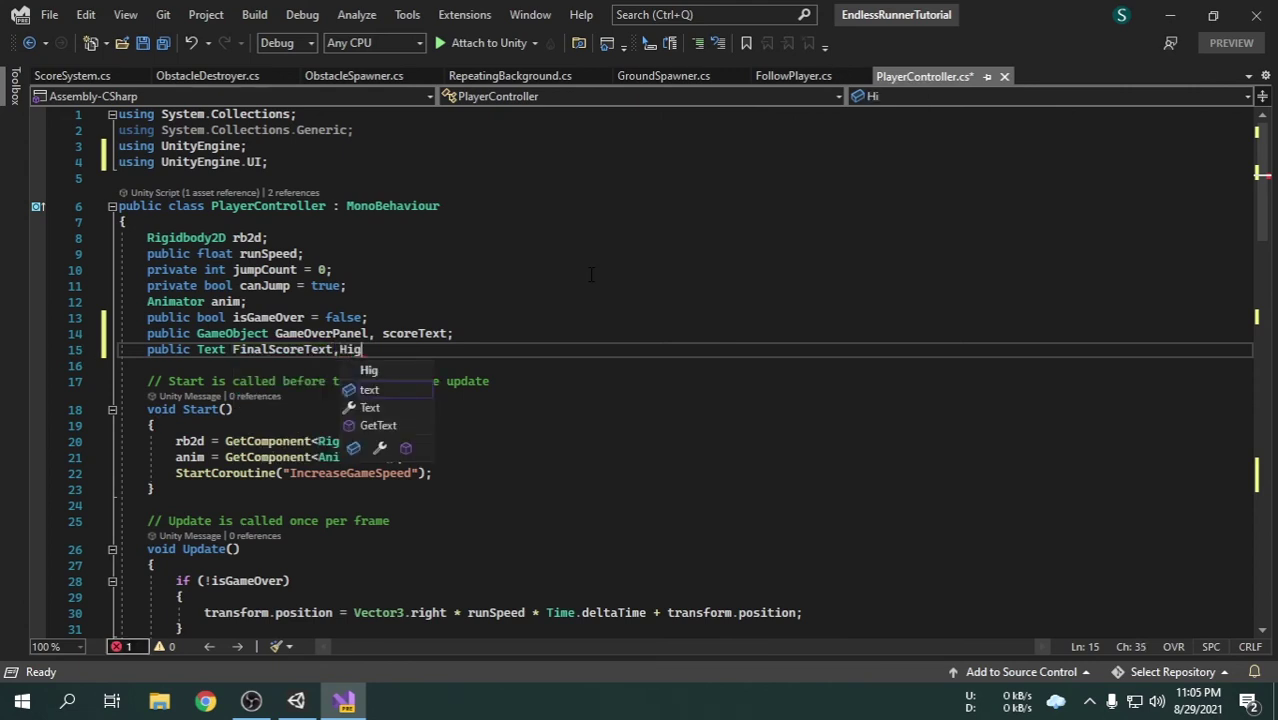
text(hScoreText;)
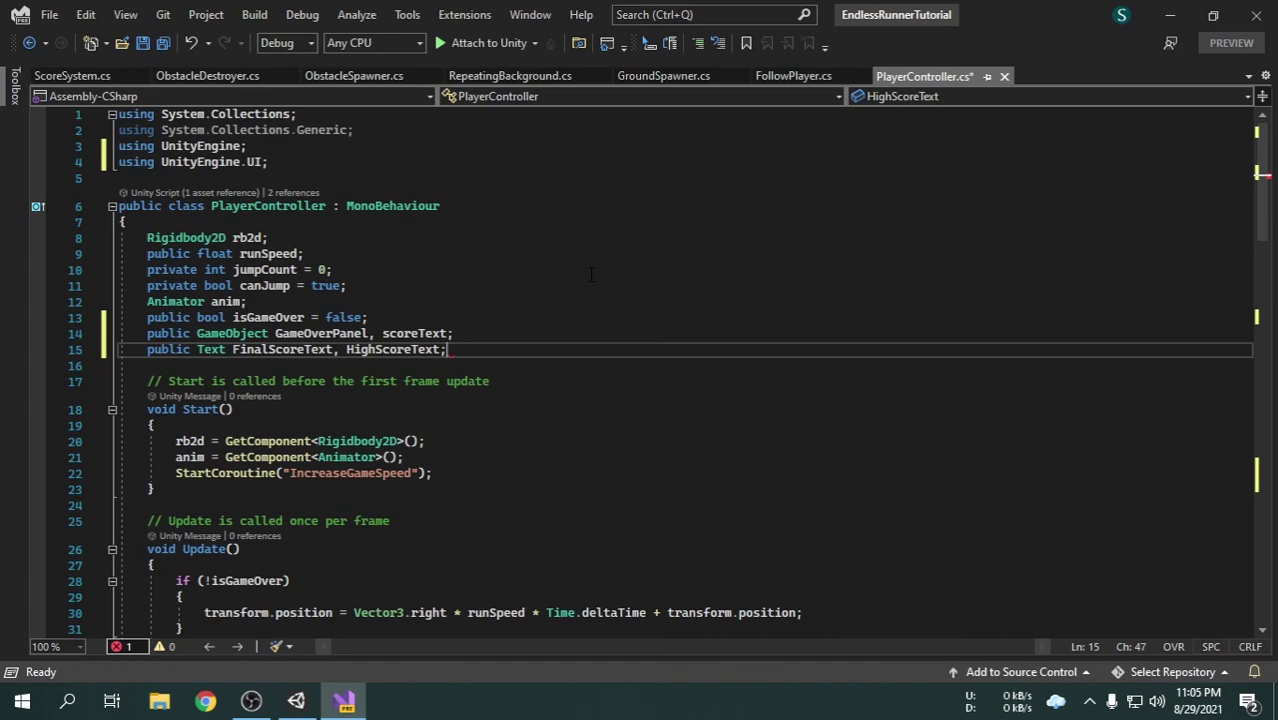
Add a blank line inside ShowGameOverPanel, then return to the Unity editor.
scroll(591, 274, down, 14)
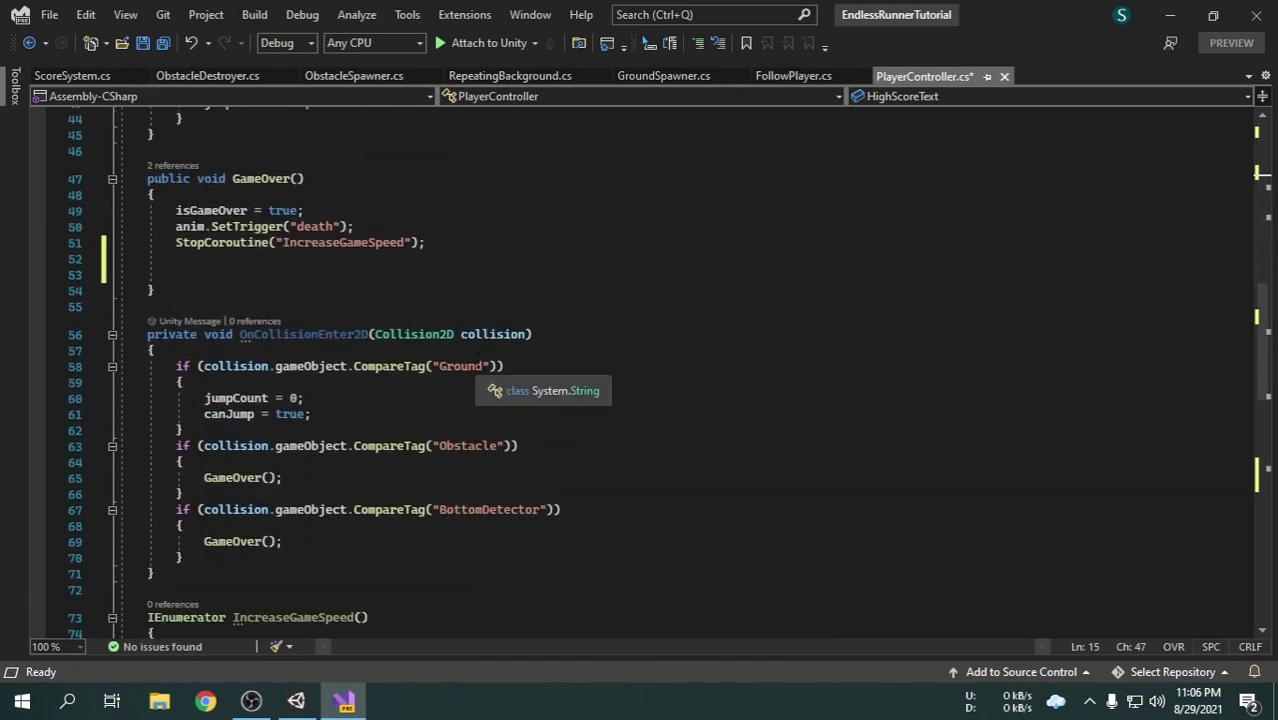
scroll(480, 390, up, 1)
scroll(461, 469, down, 13)
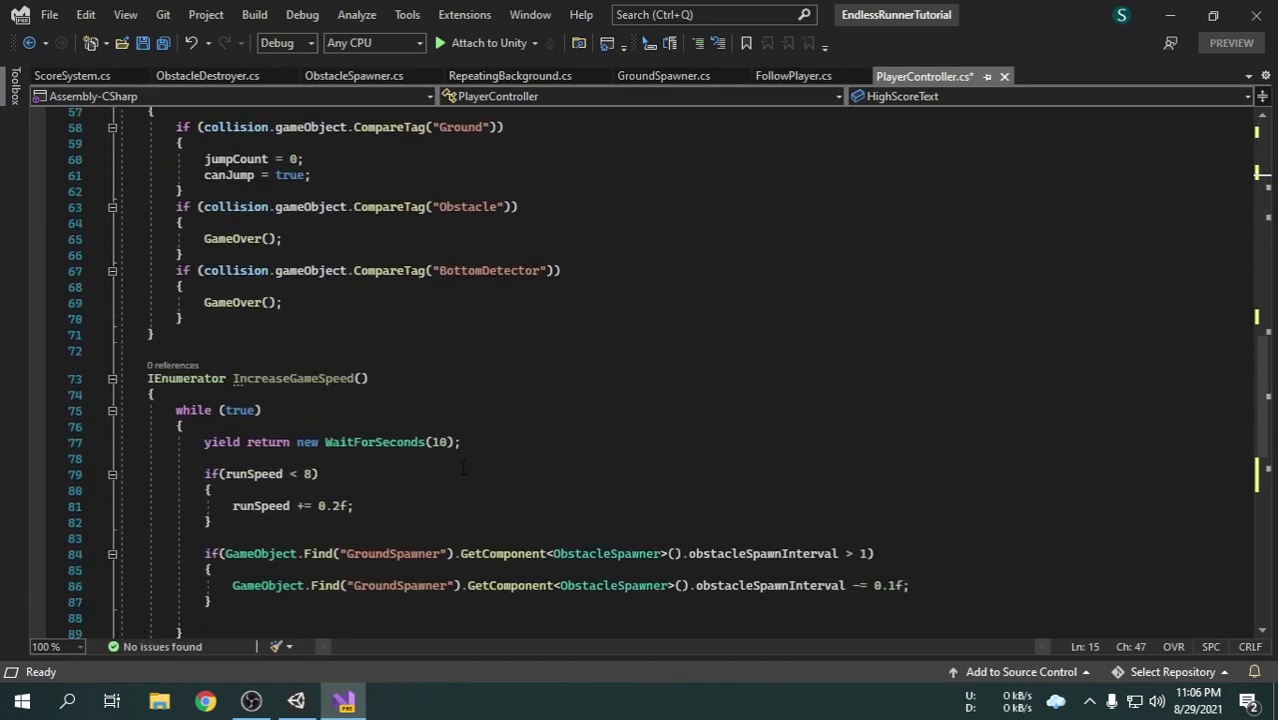
click(399, 376)
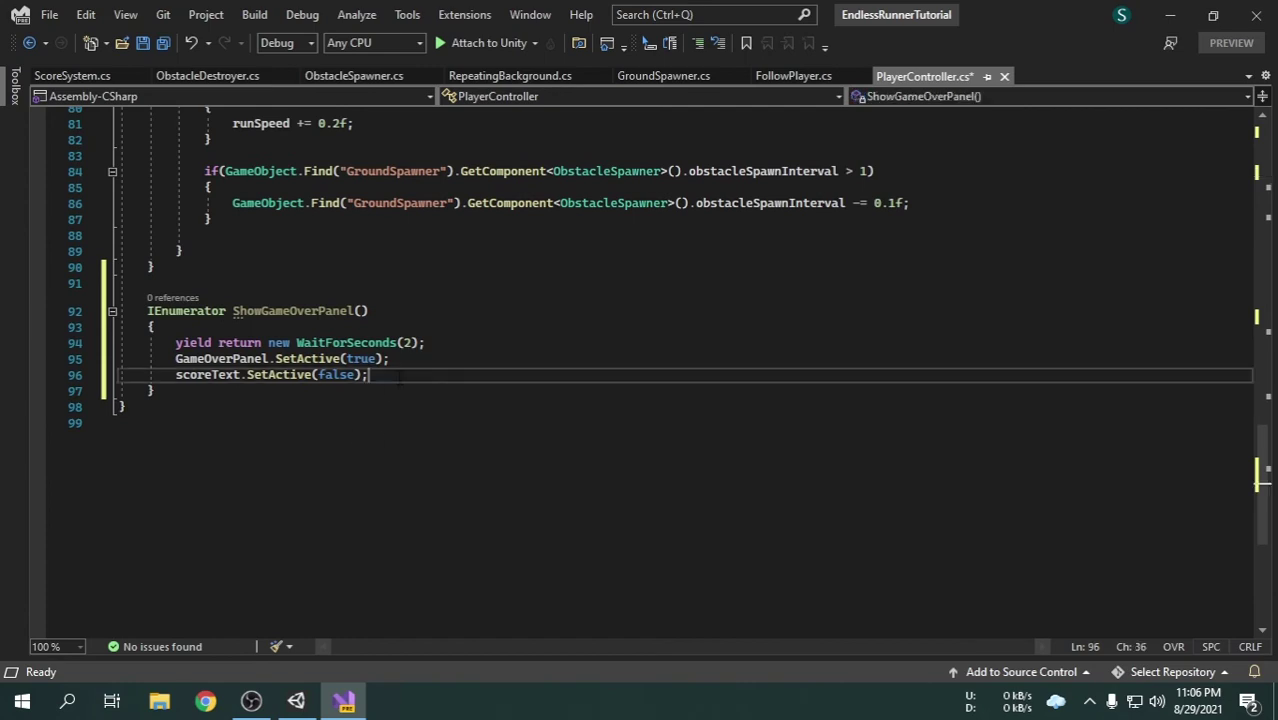
key(Return)
key(Return)
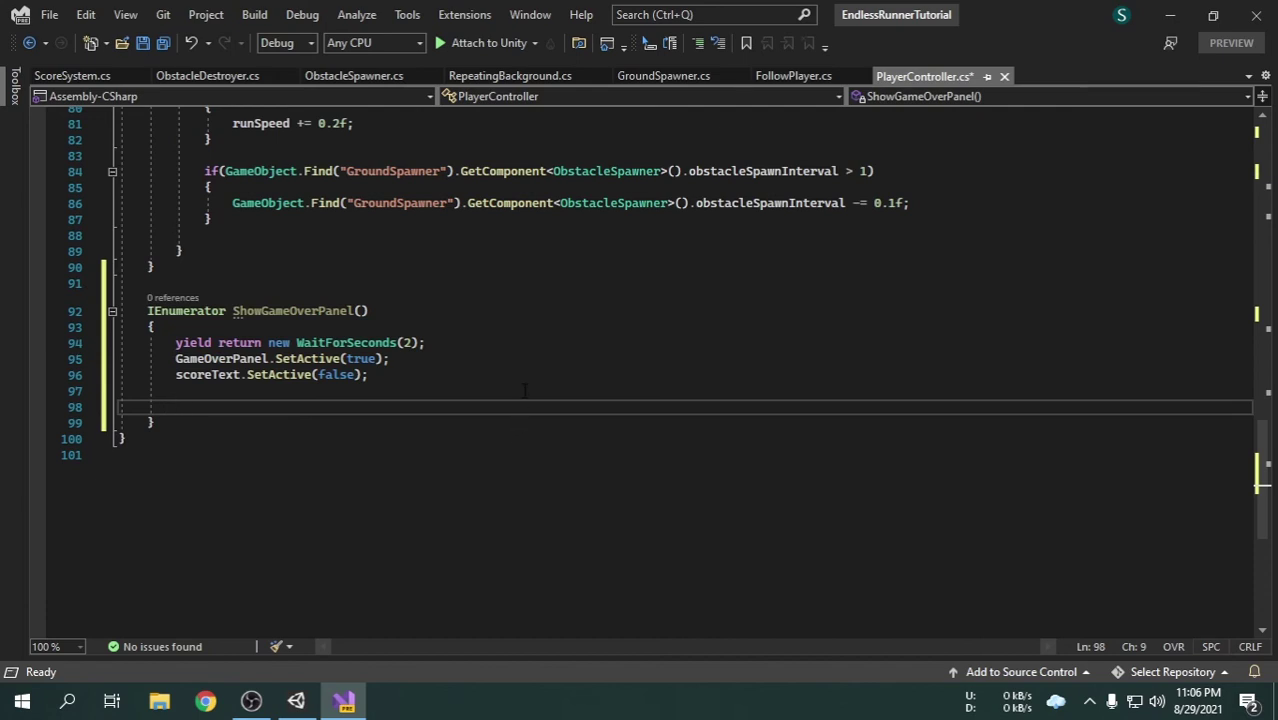
click(296, 701)
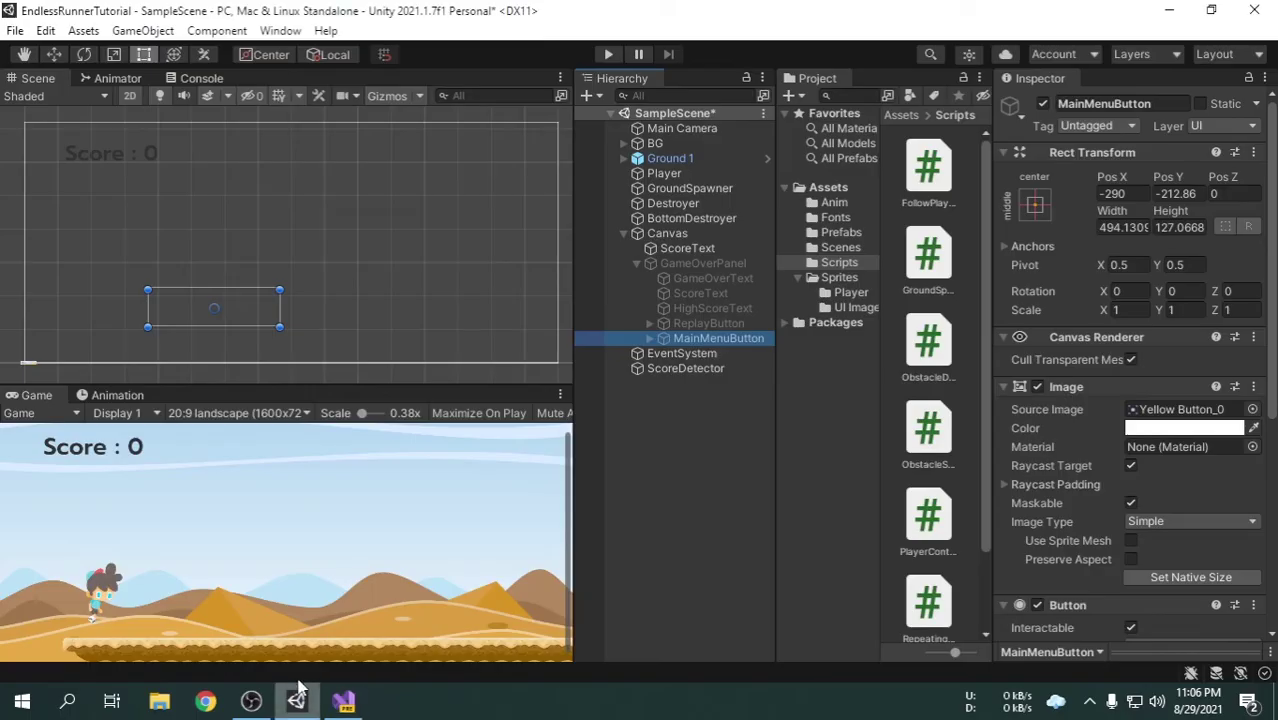
Check ScoreDetector's Score System component (Score 0, Score Text set to ScoreText), then return to Visual Studio.
click(697, 368)
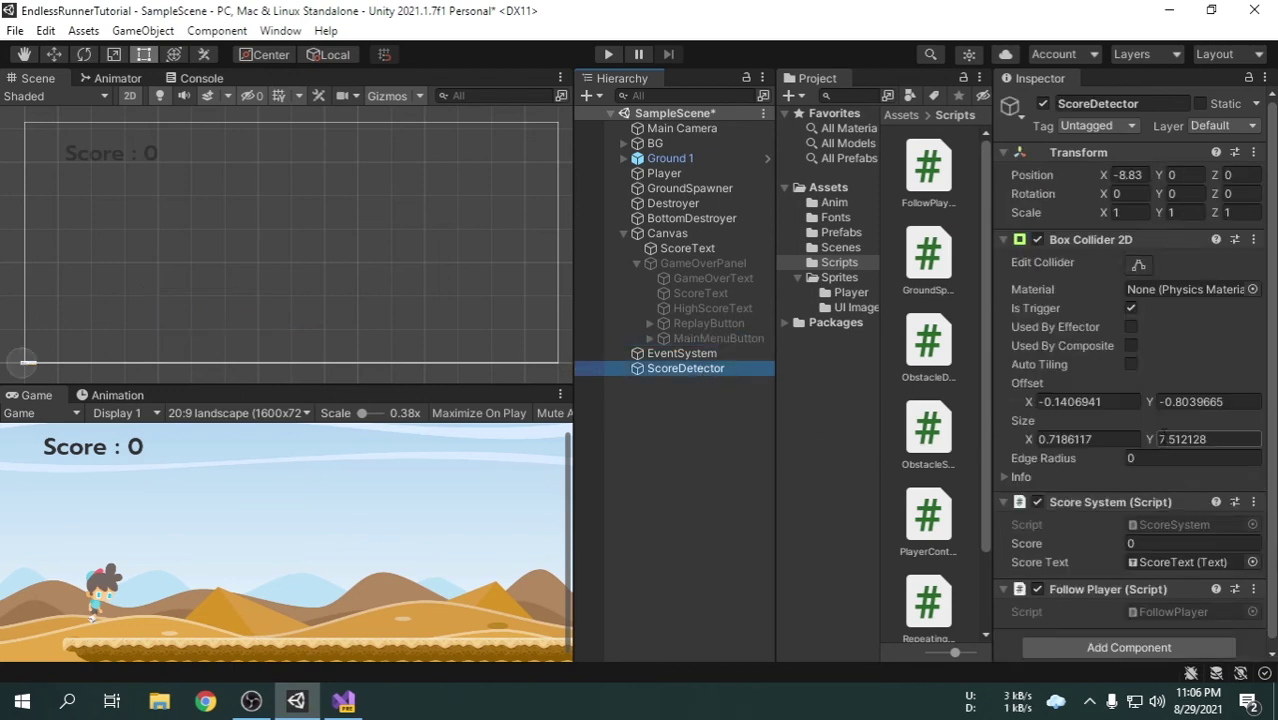
scroll(1128, 404, down, 1)
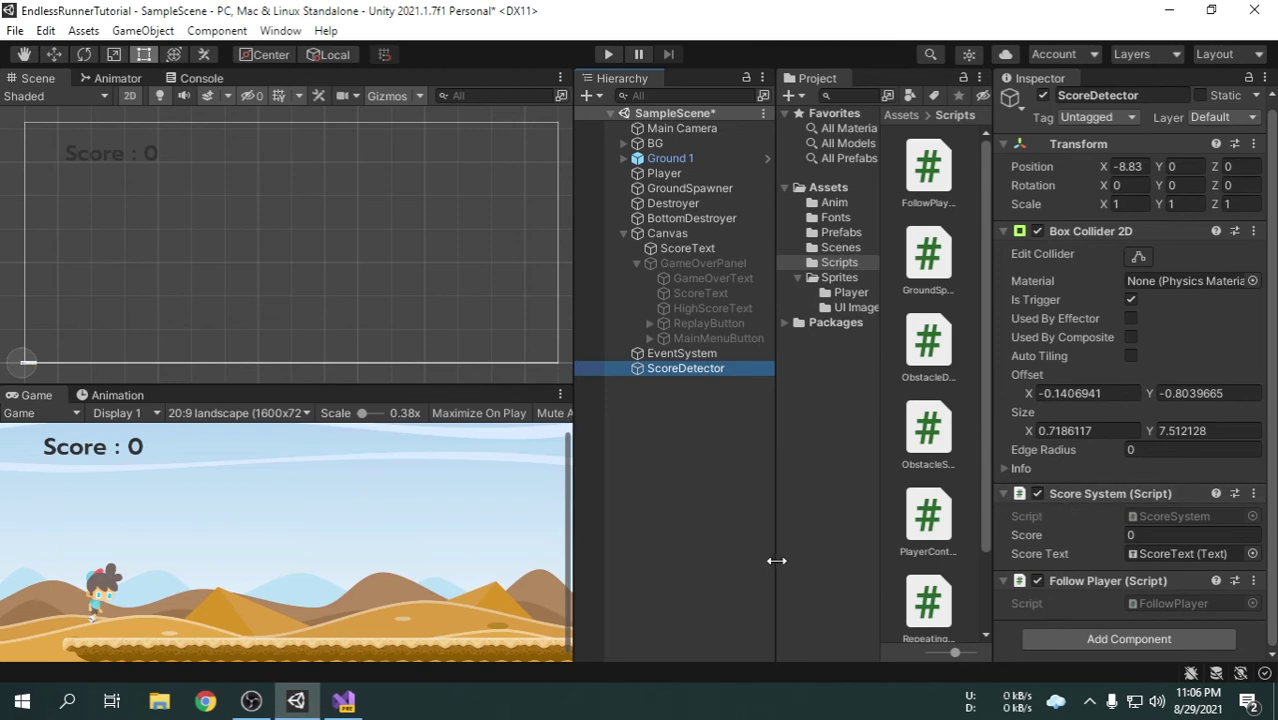
click(344, 701)
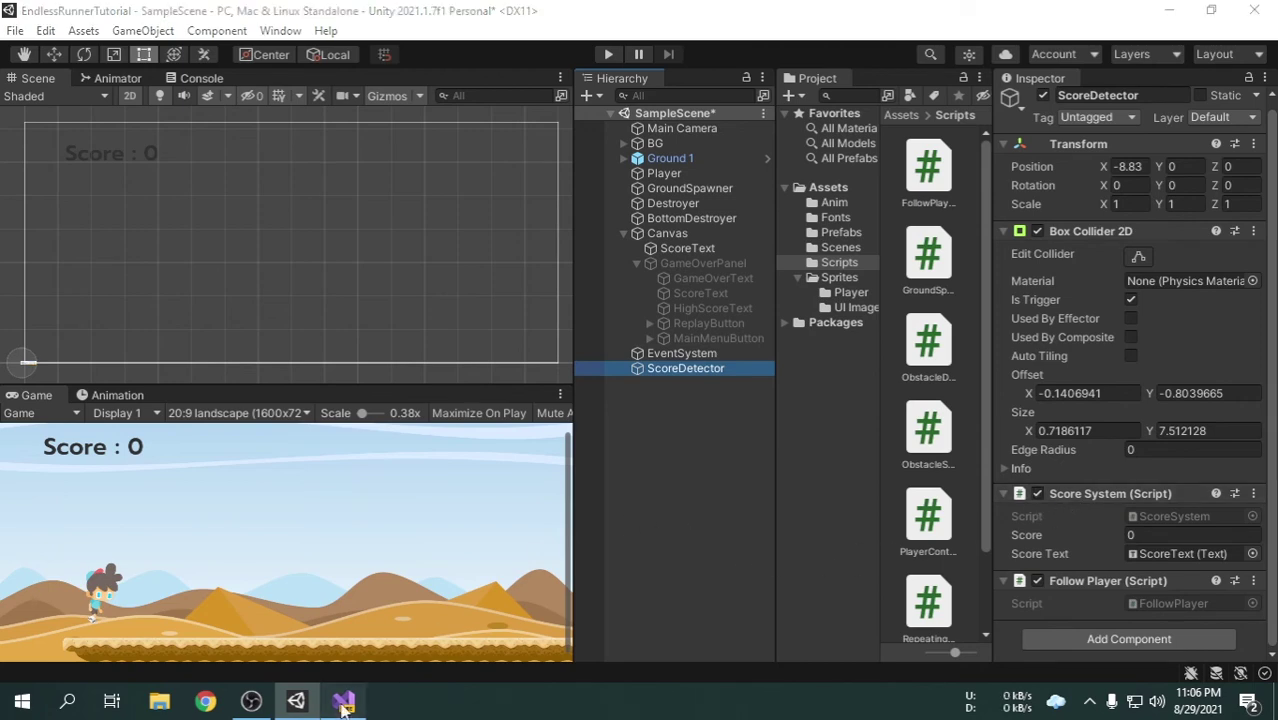
On line 98, write FinalScoreText.text = "Score : " + GameObject.Find("ScoreDetector").GetComponent<ScoreSystem>().score;.
text(Ga)
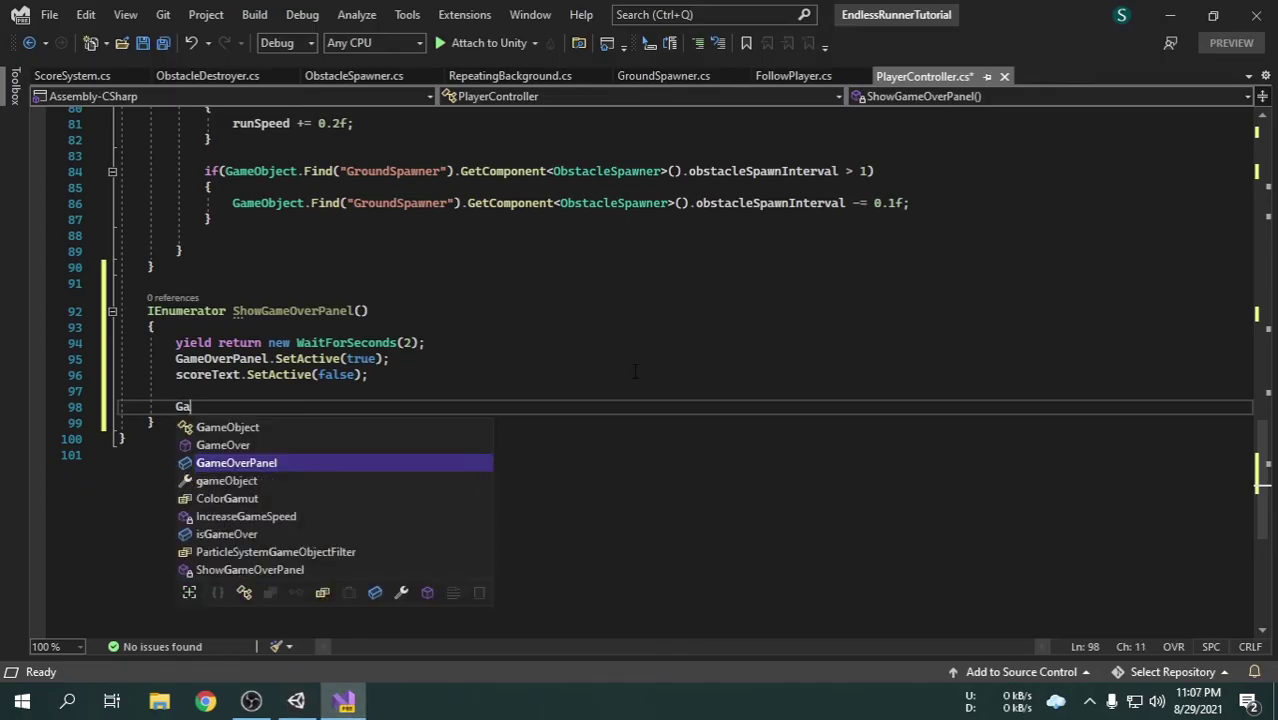
text(meOb)
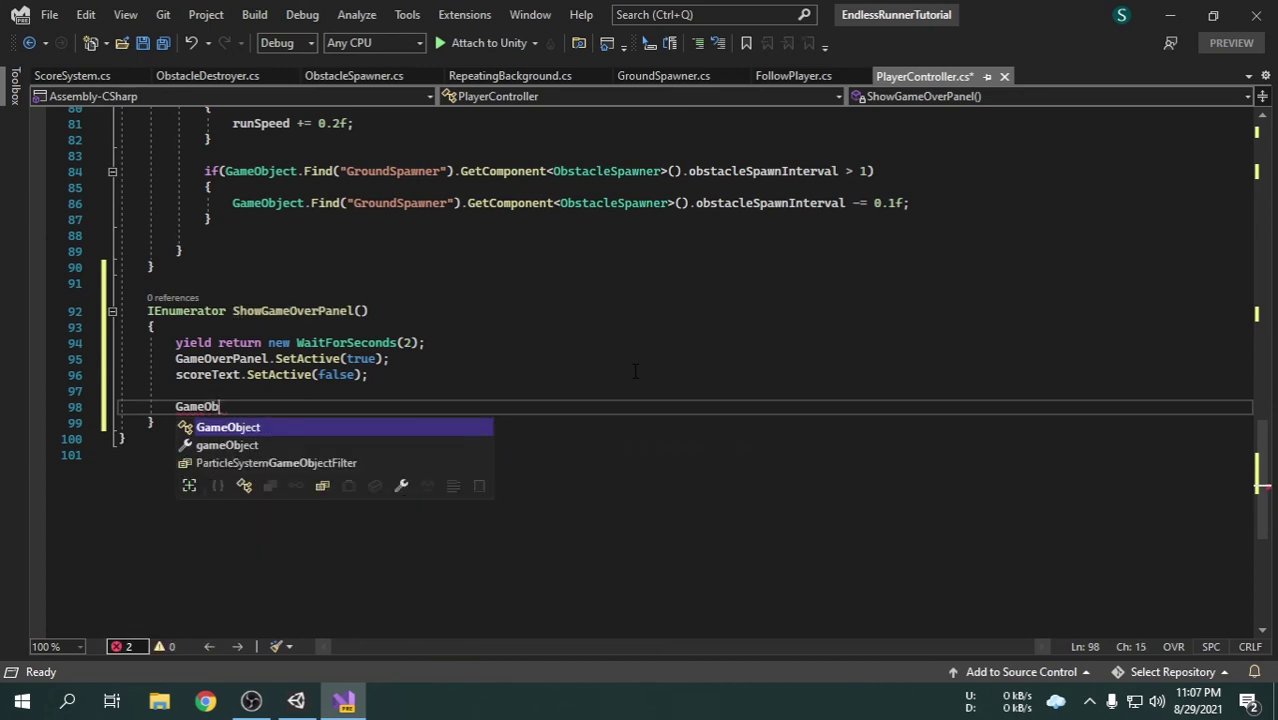
text(ject.Find(")
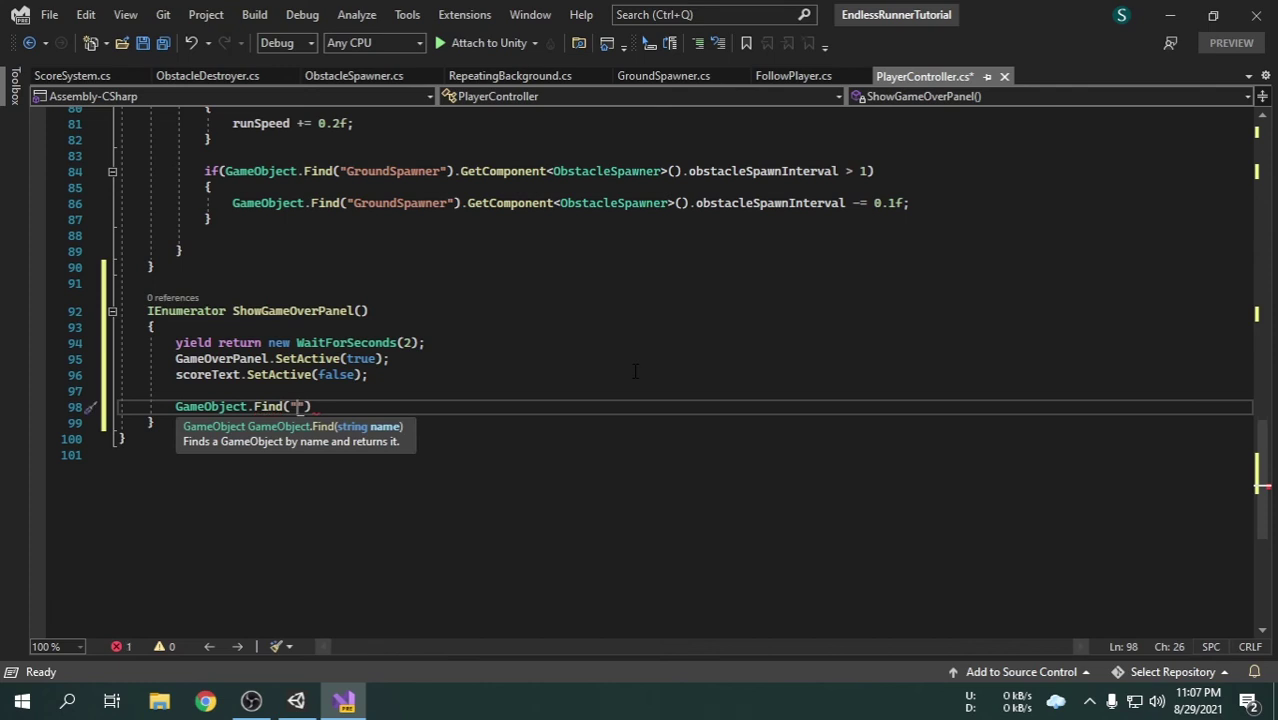
text(ScoreDetec)
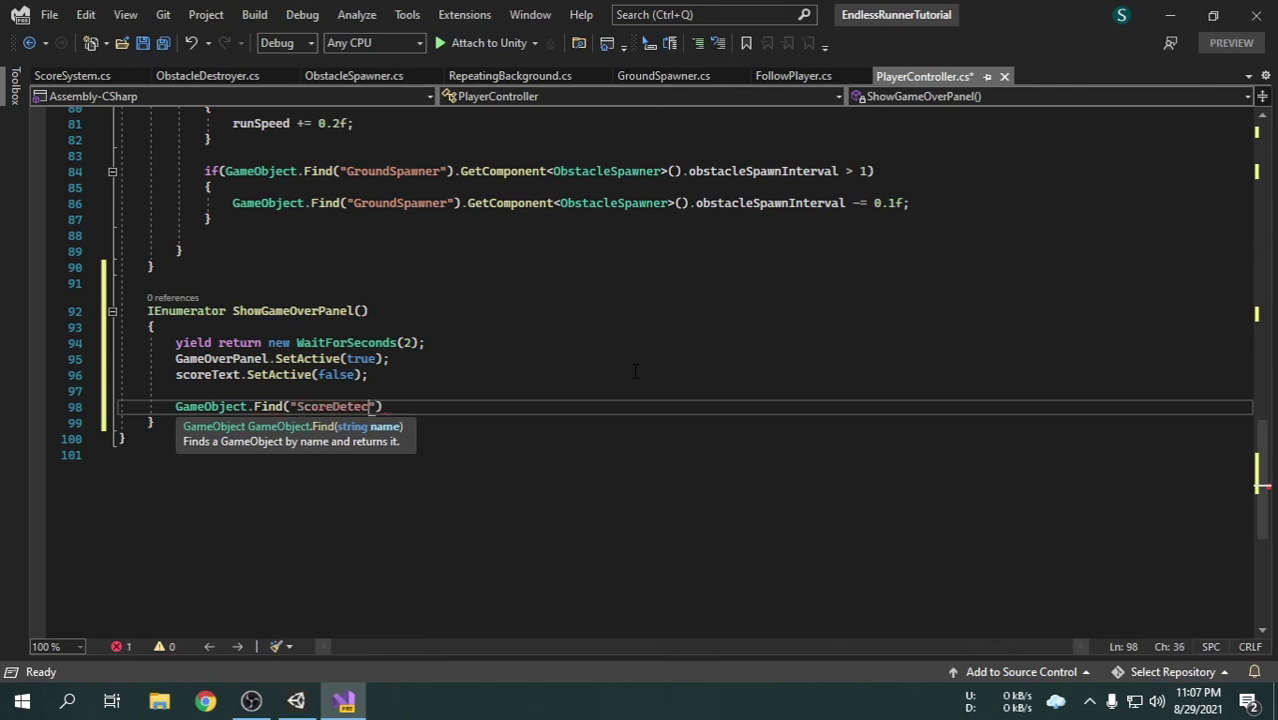
text(tor").)
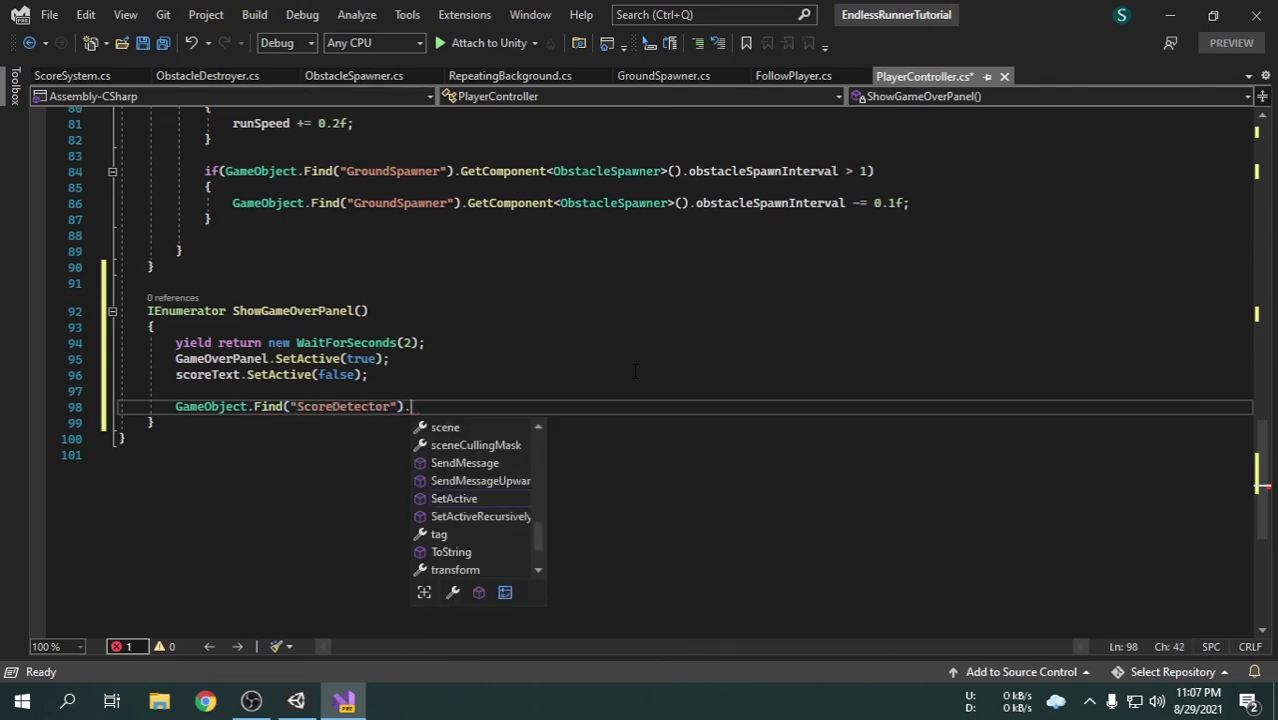
text(GetComponent()
key(BackSpace)
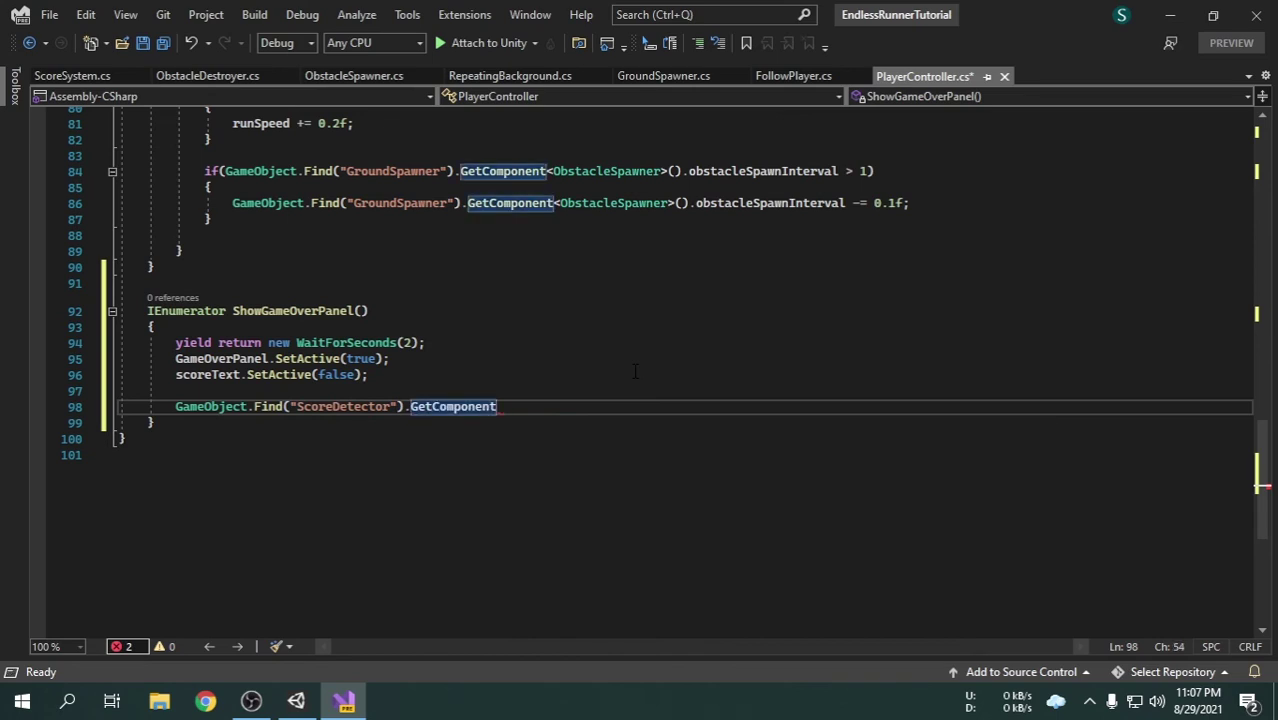
text(<ScoreS)
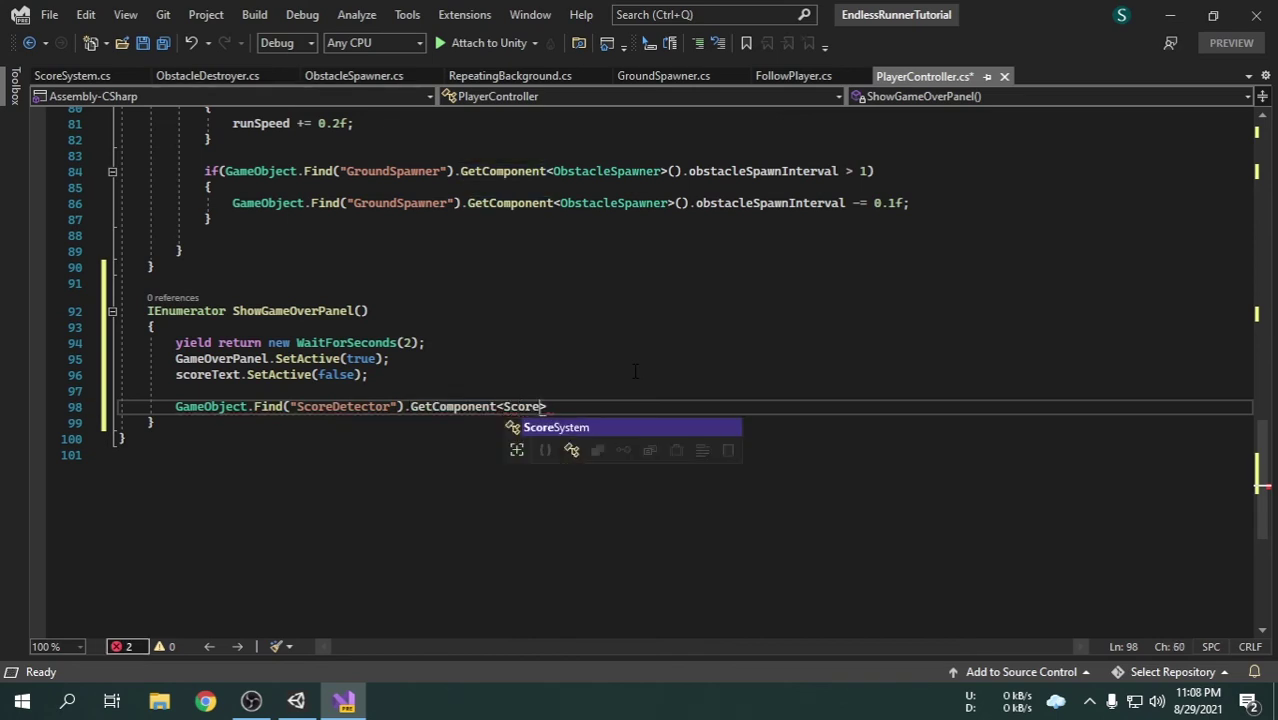
text(ystem>().)
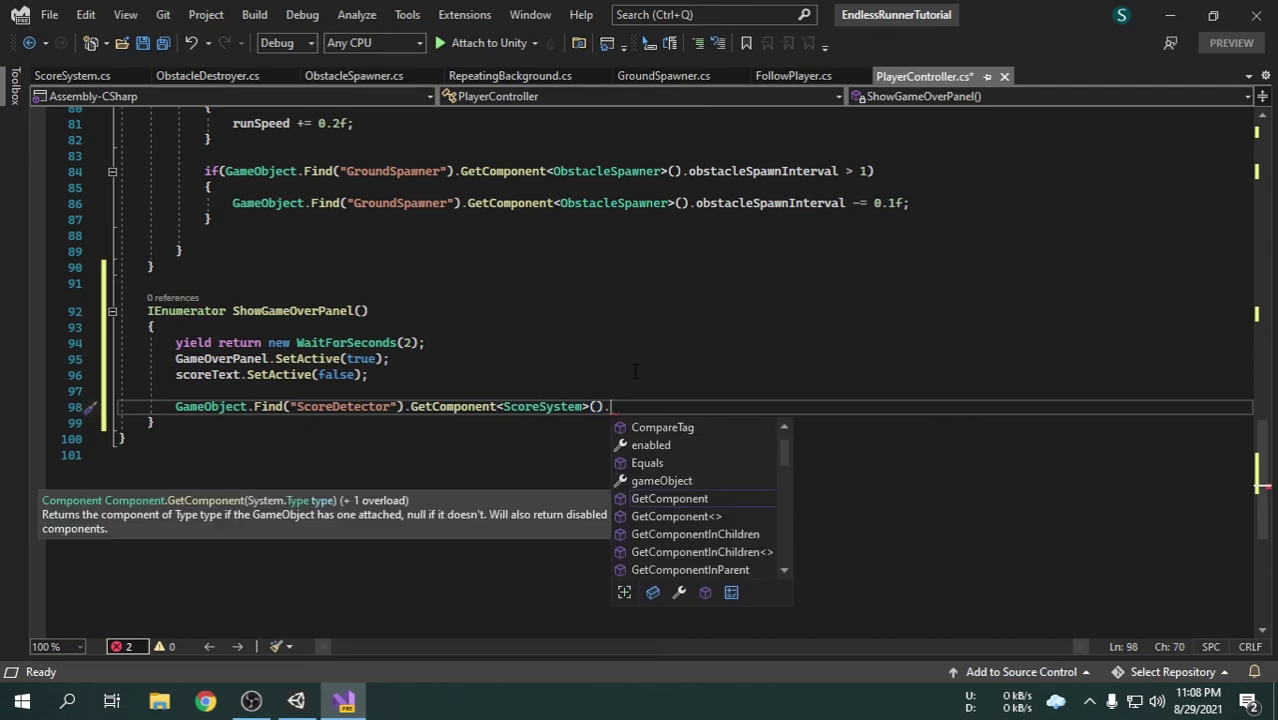
text(score)
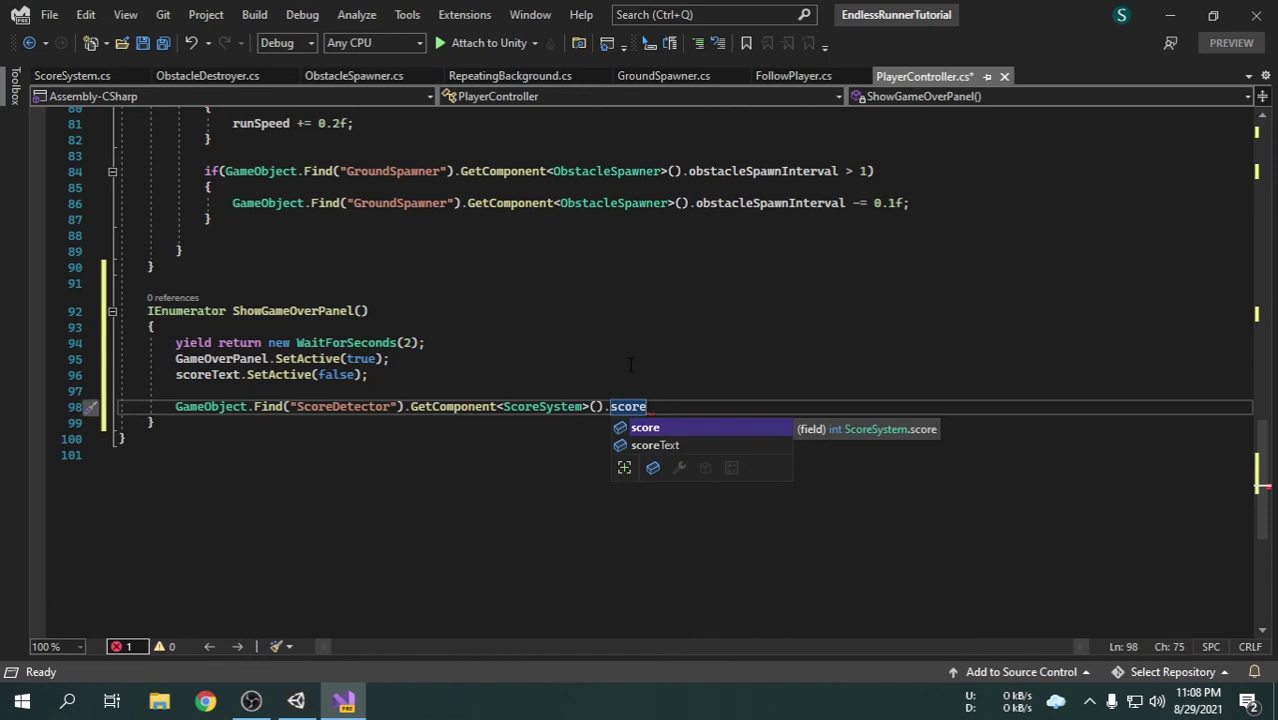
key(Home)
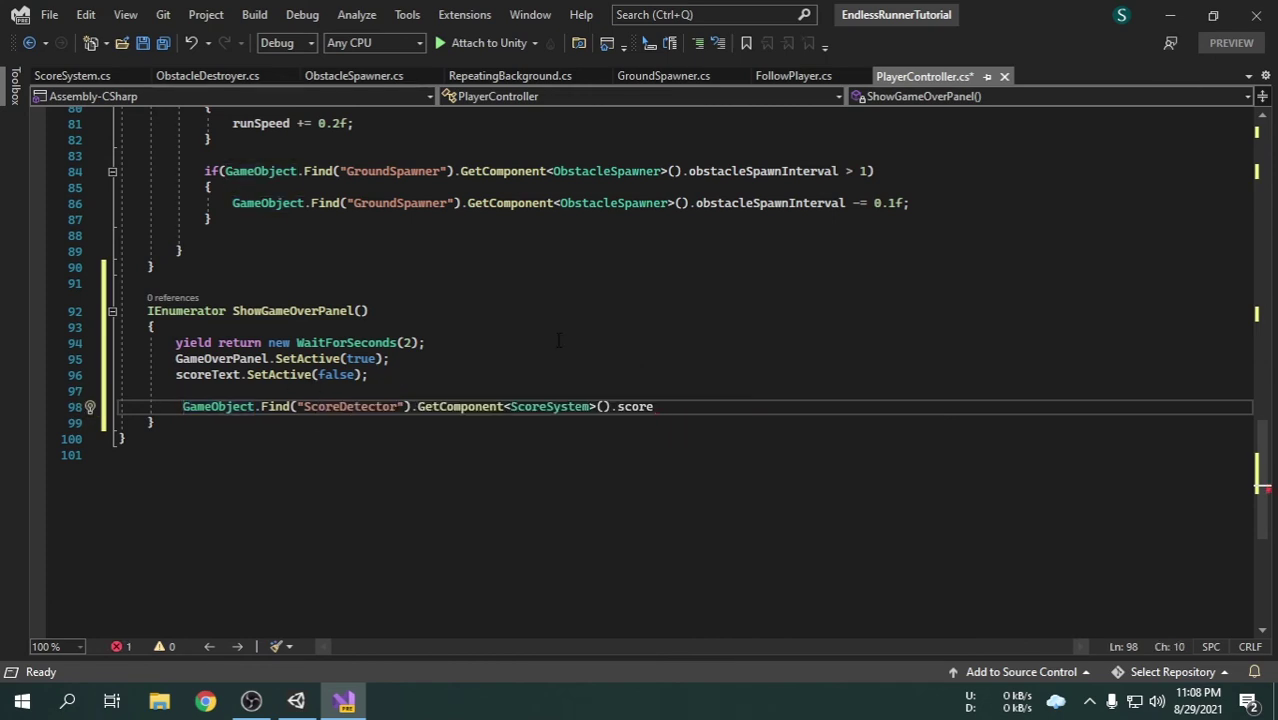
key(Left)
text(Final)
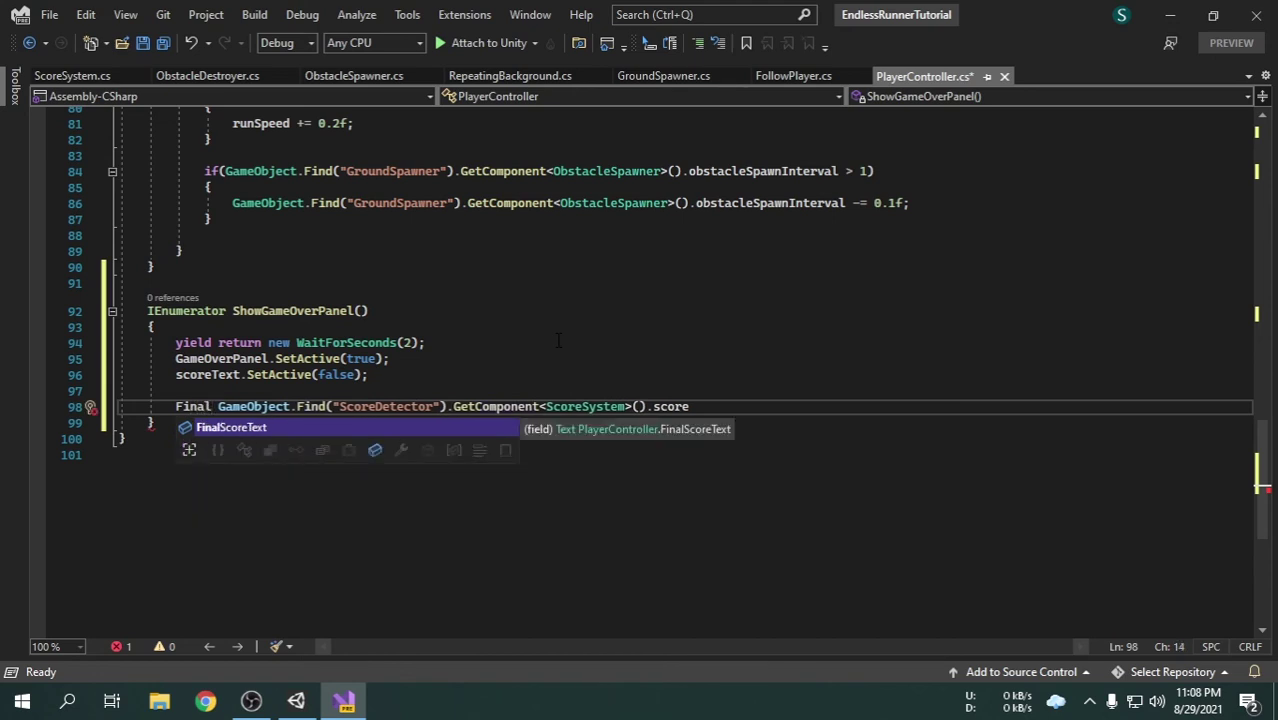
key(Tab)
text(.)
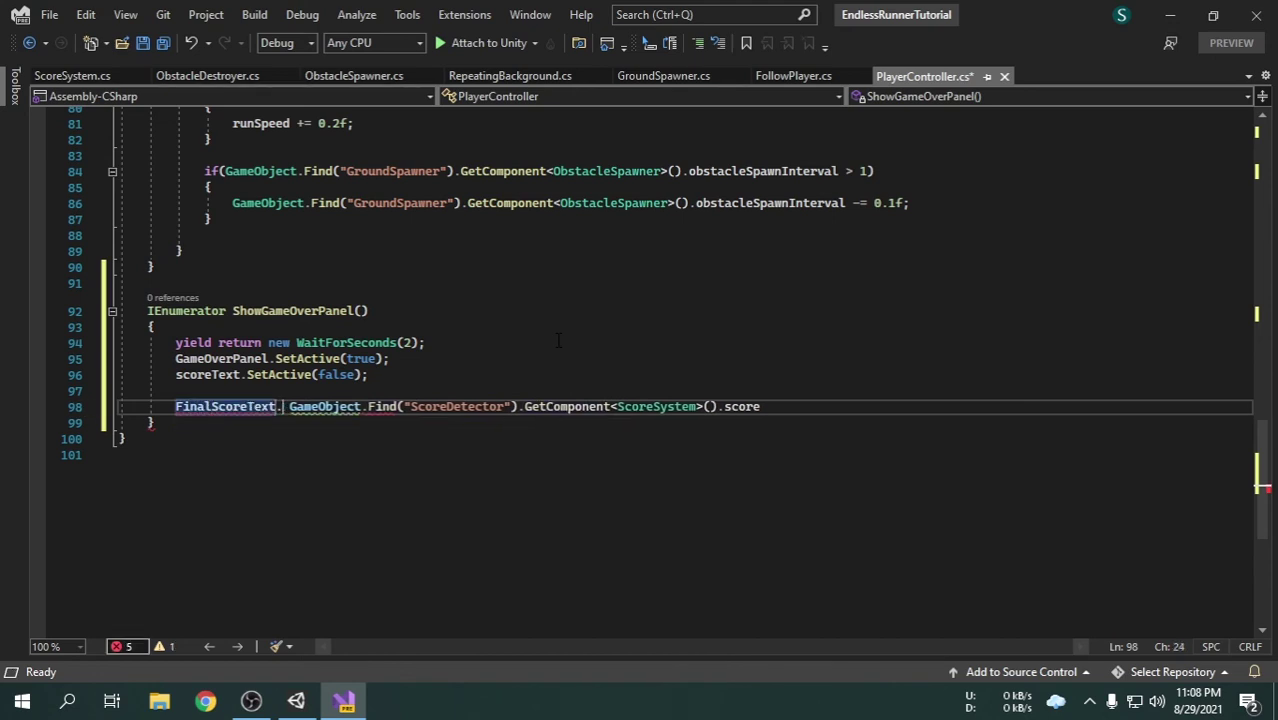
text(text)
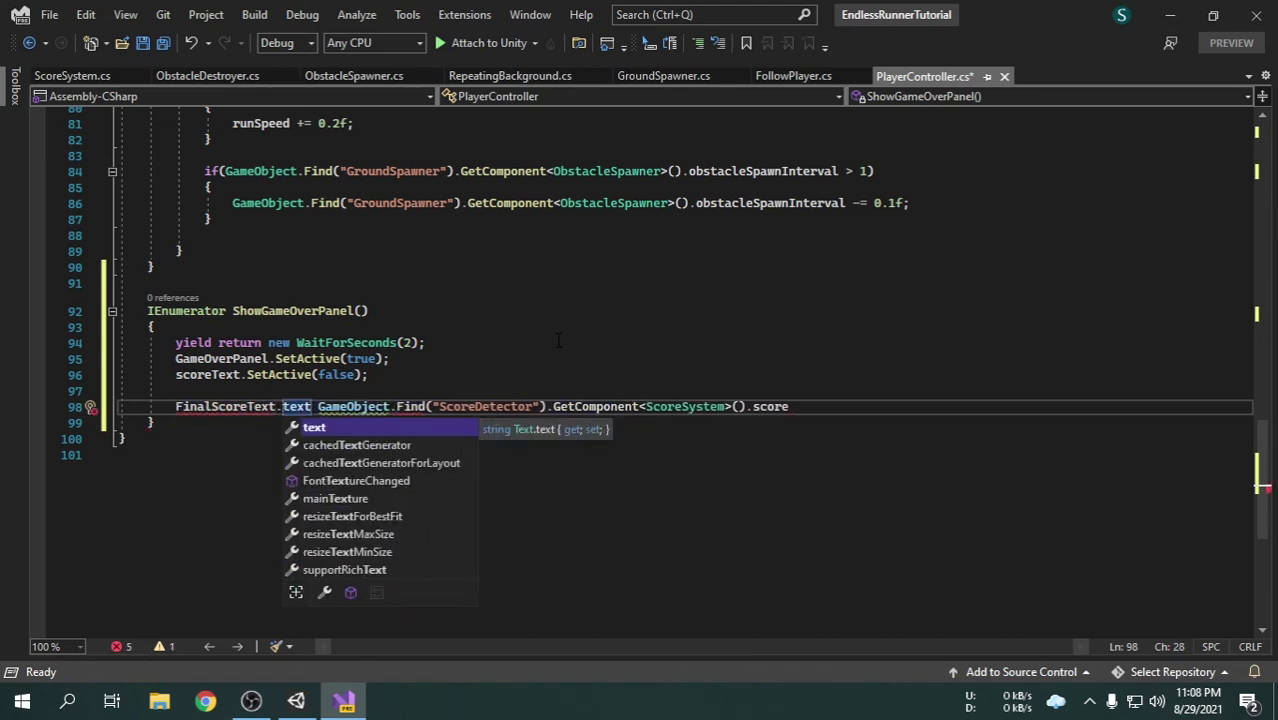
text( = )
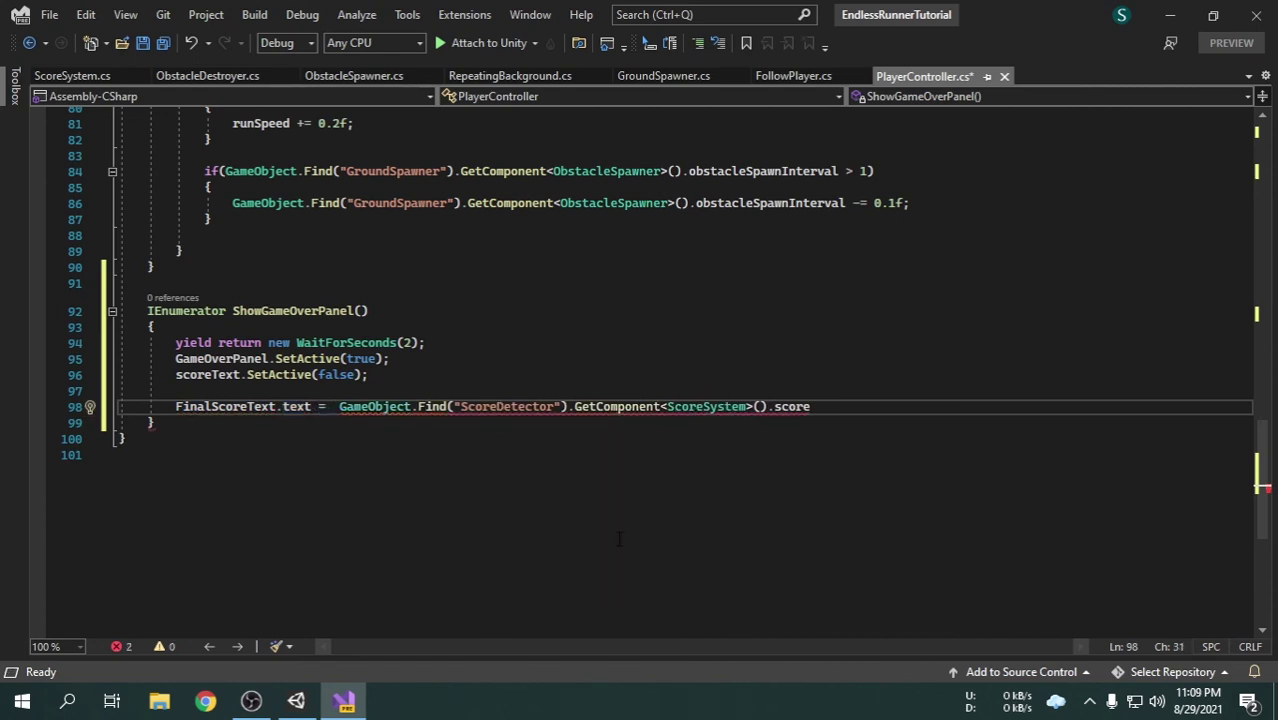
text(")
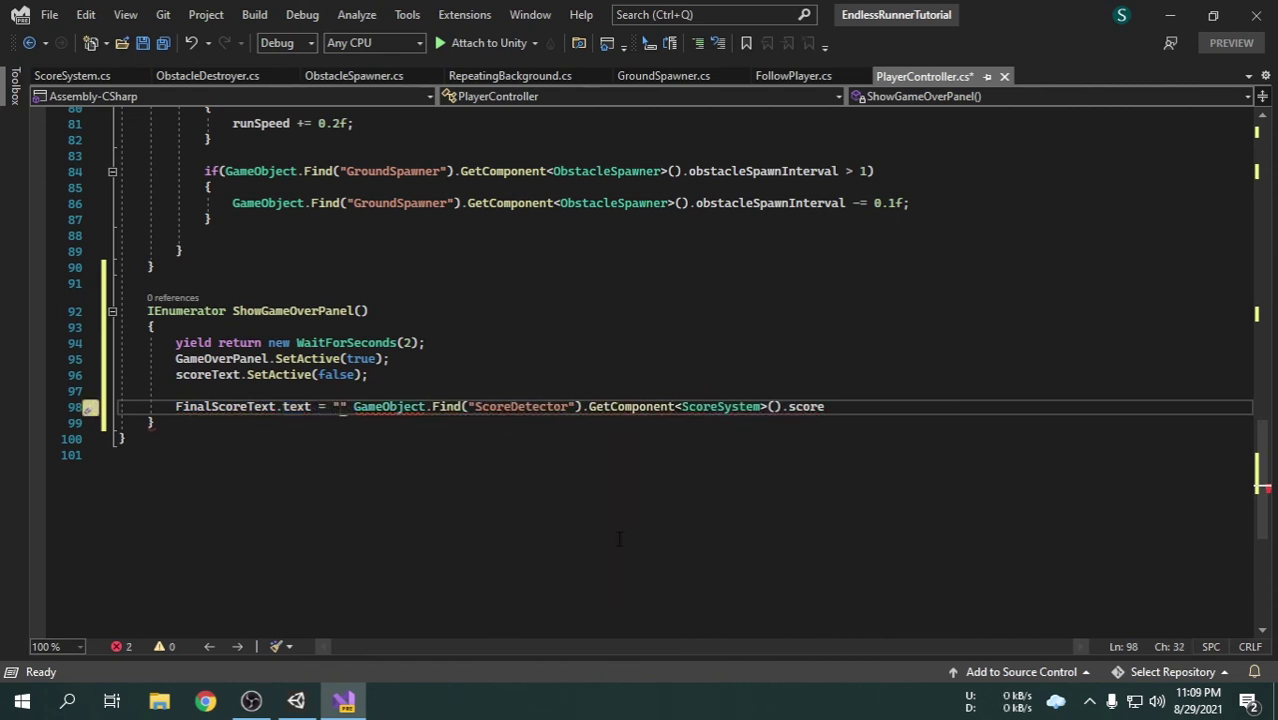
text(Score)
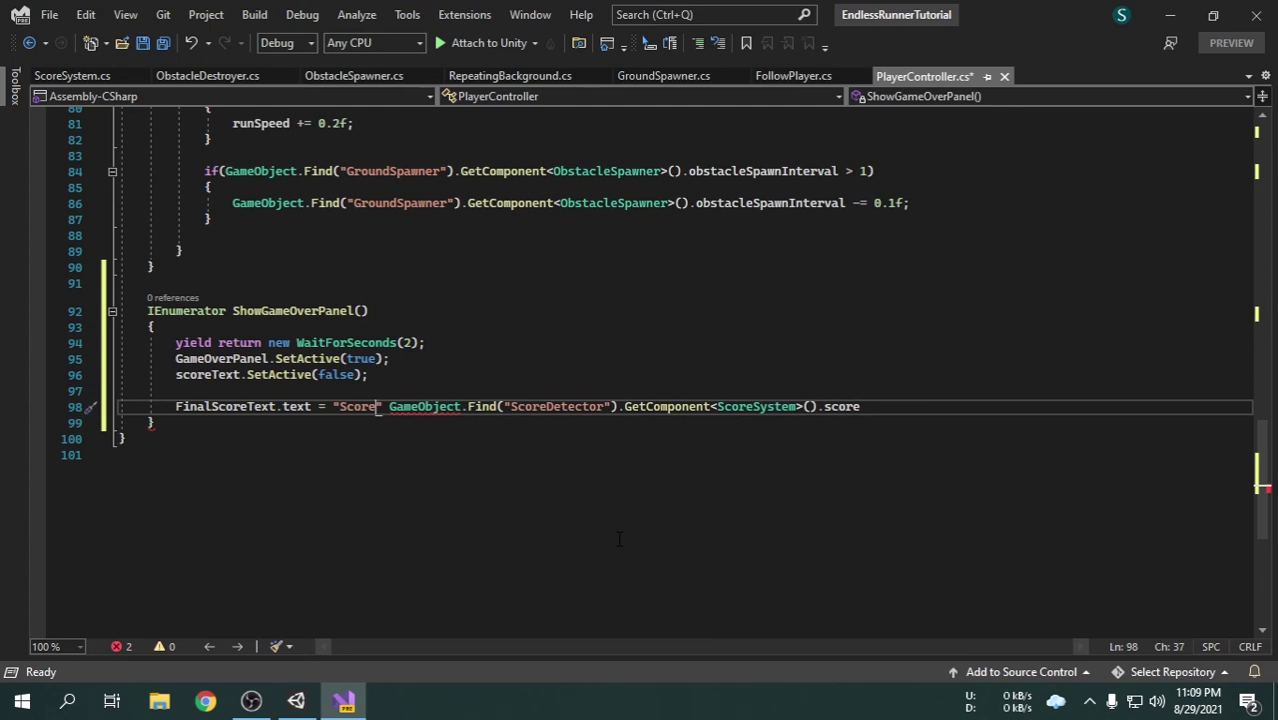
text( : ")
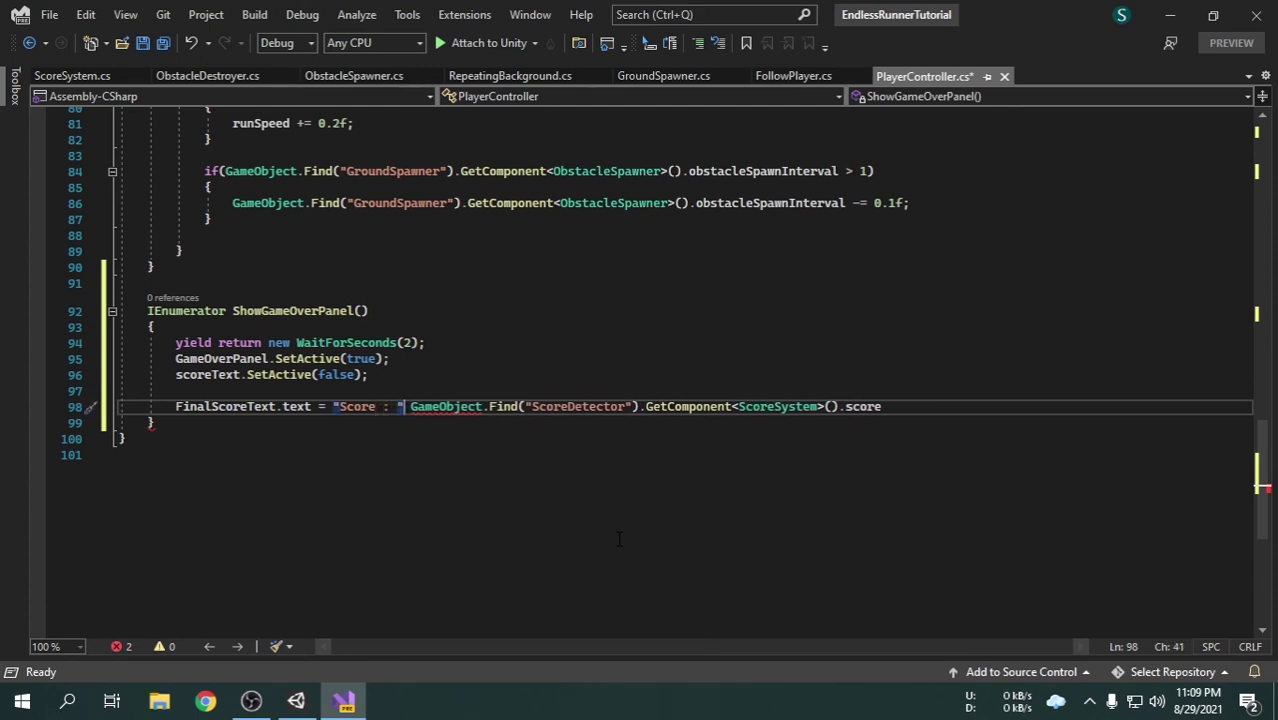
text( +)
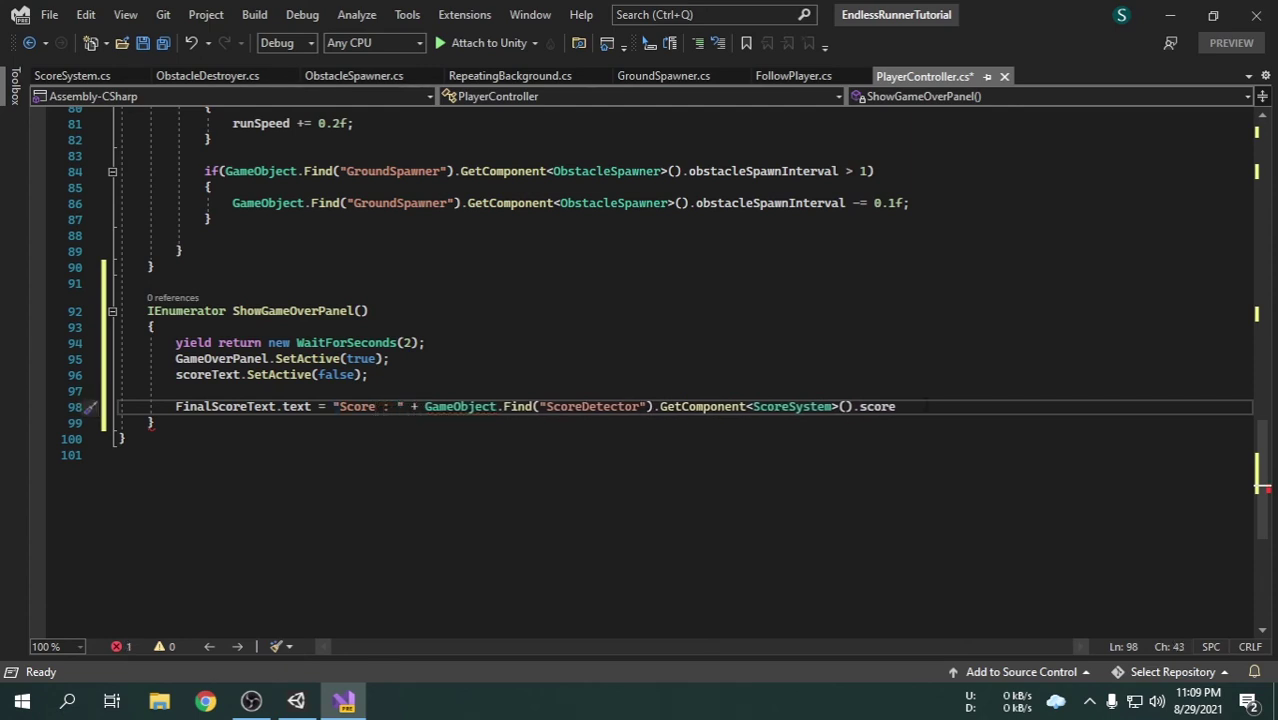
click(912, 410)
text(;)
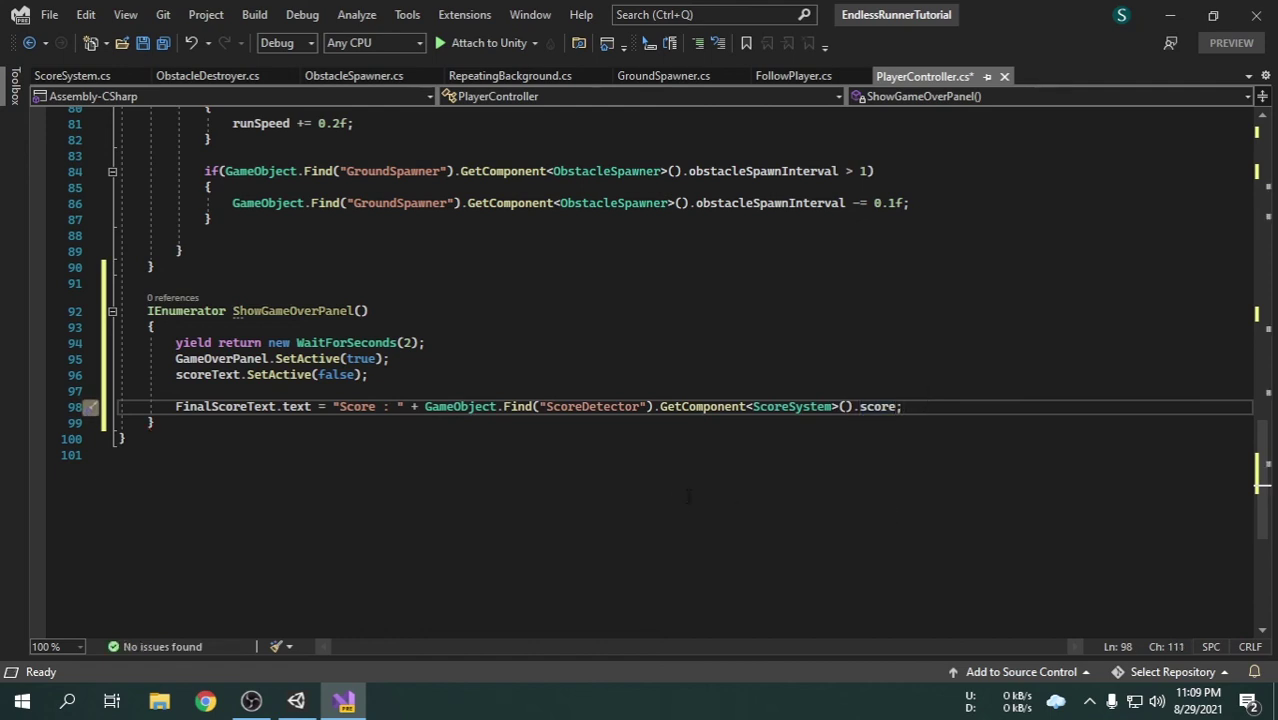
key(Return)
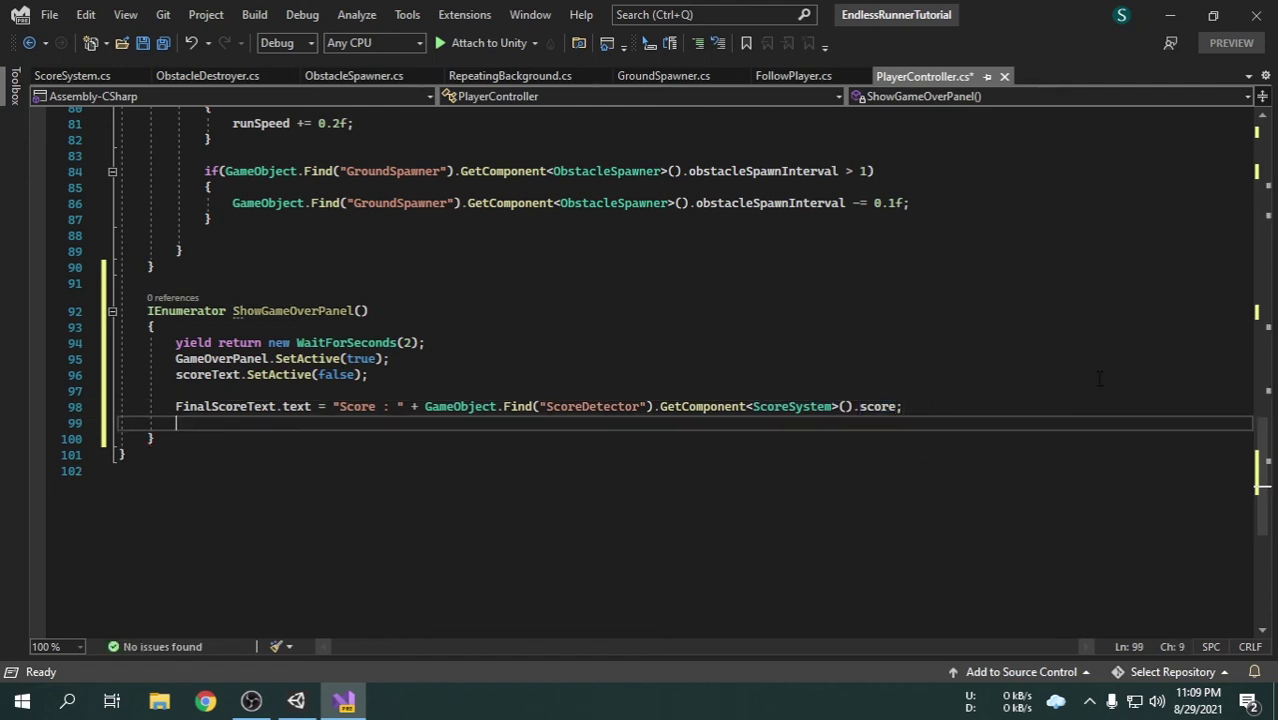
On line 99, write HighScoreText.text = "High Score : " + PlayerPrefs.GetInt("HighScore");.
text(Hig)
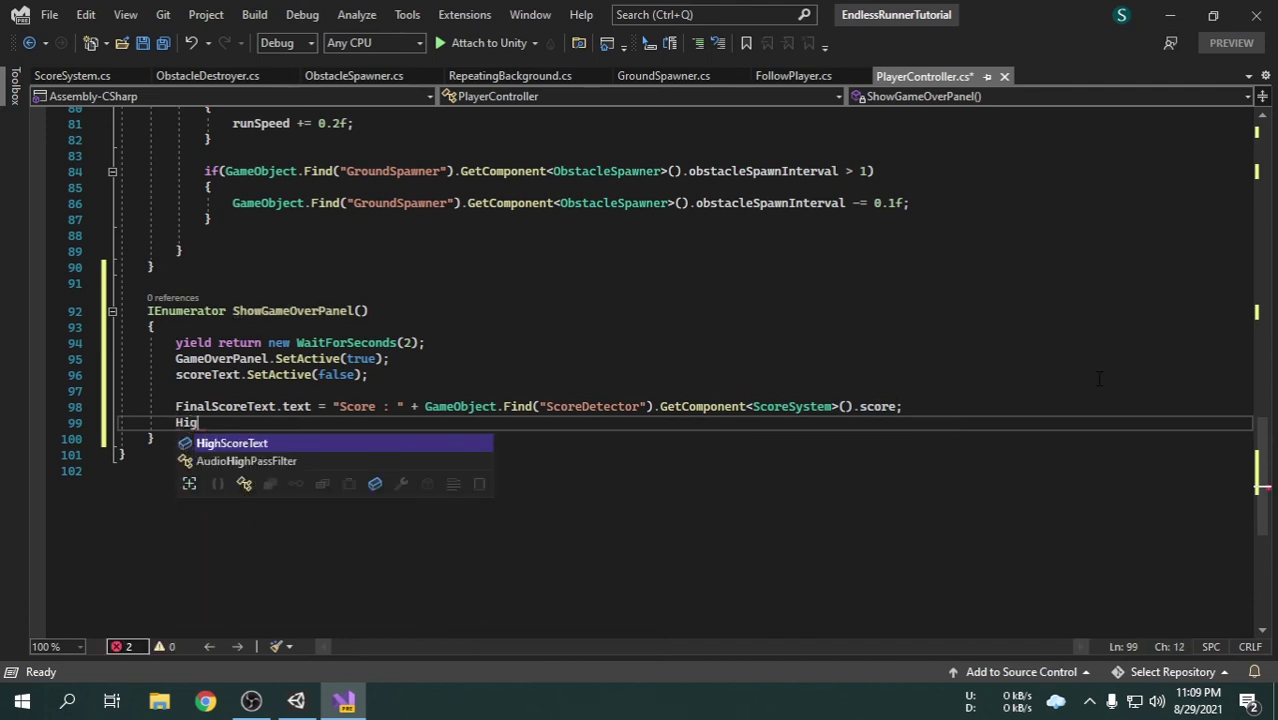
text(hScoreText.)
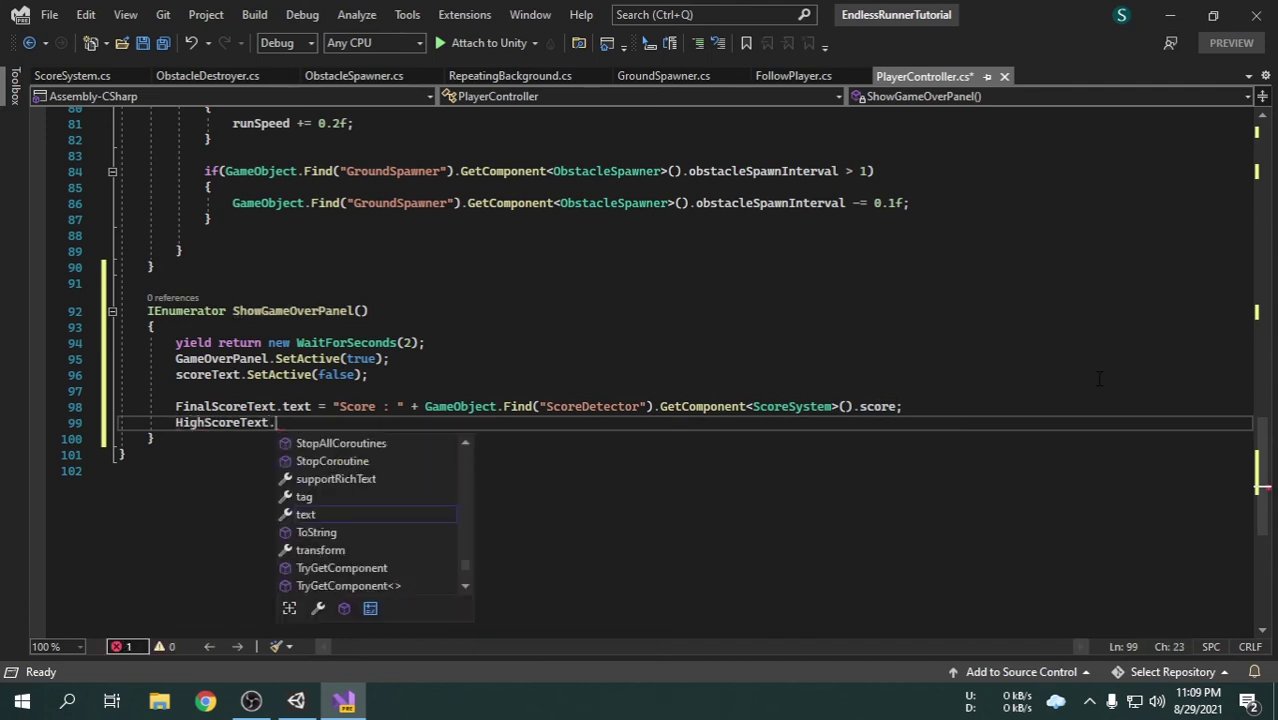
text(text )
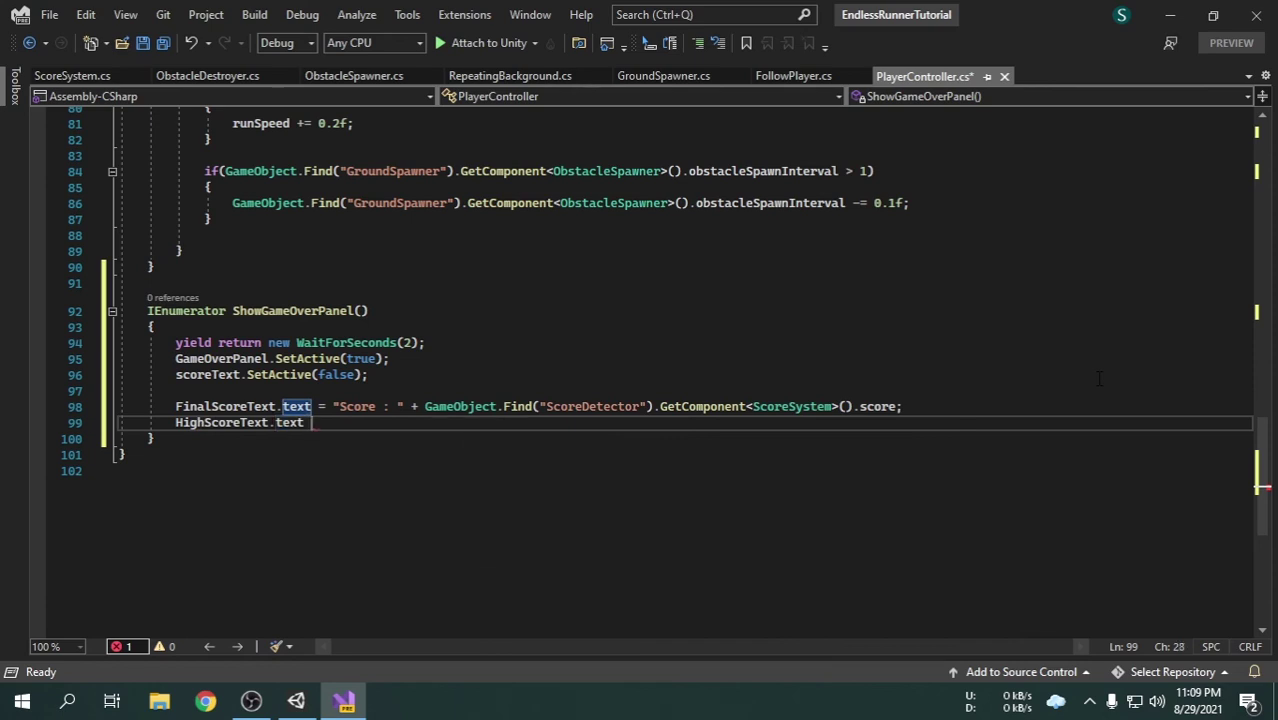
text(= ")
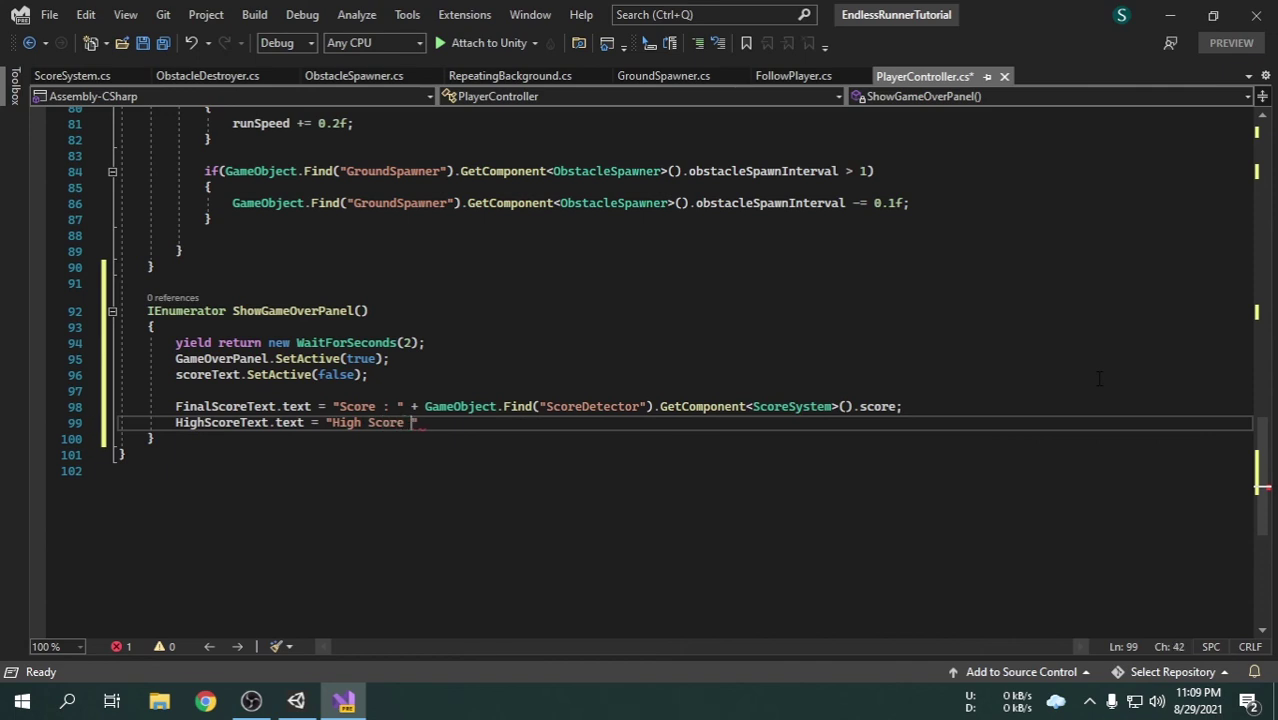
text(High Score : "+)
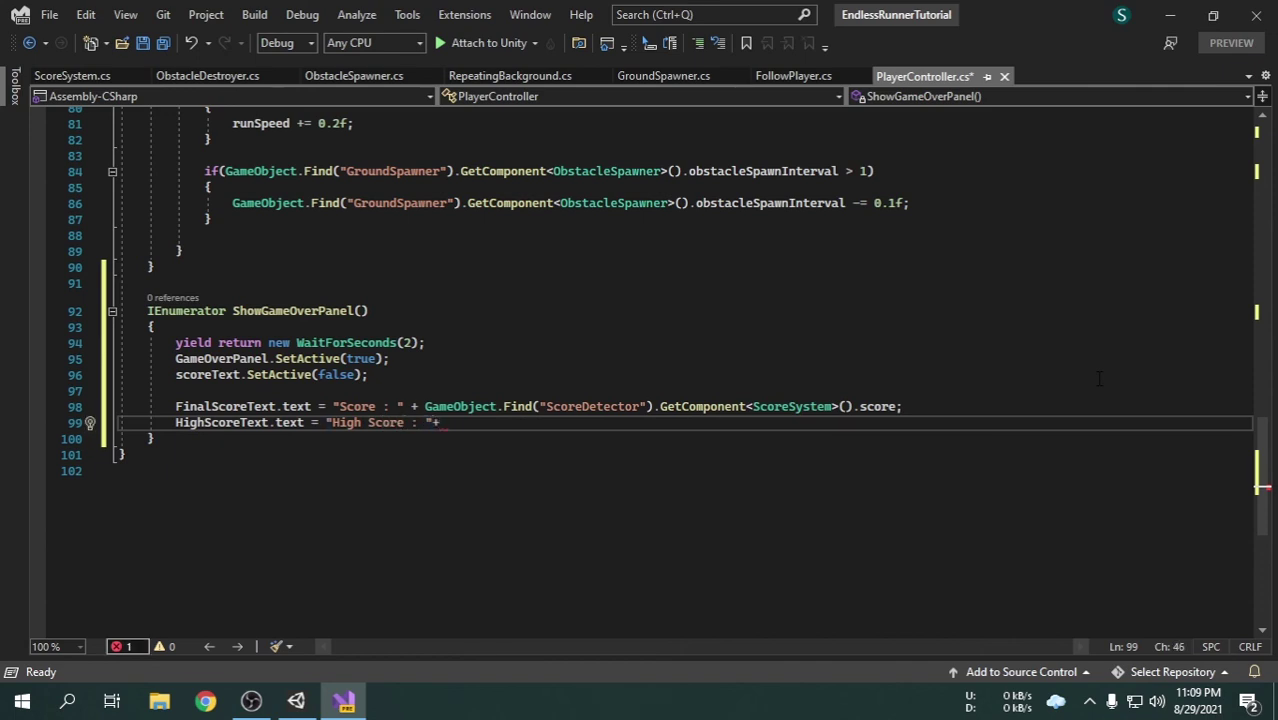
text( Pla)
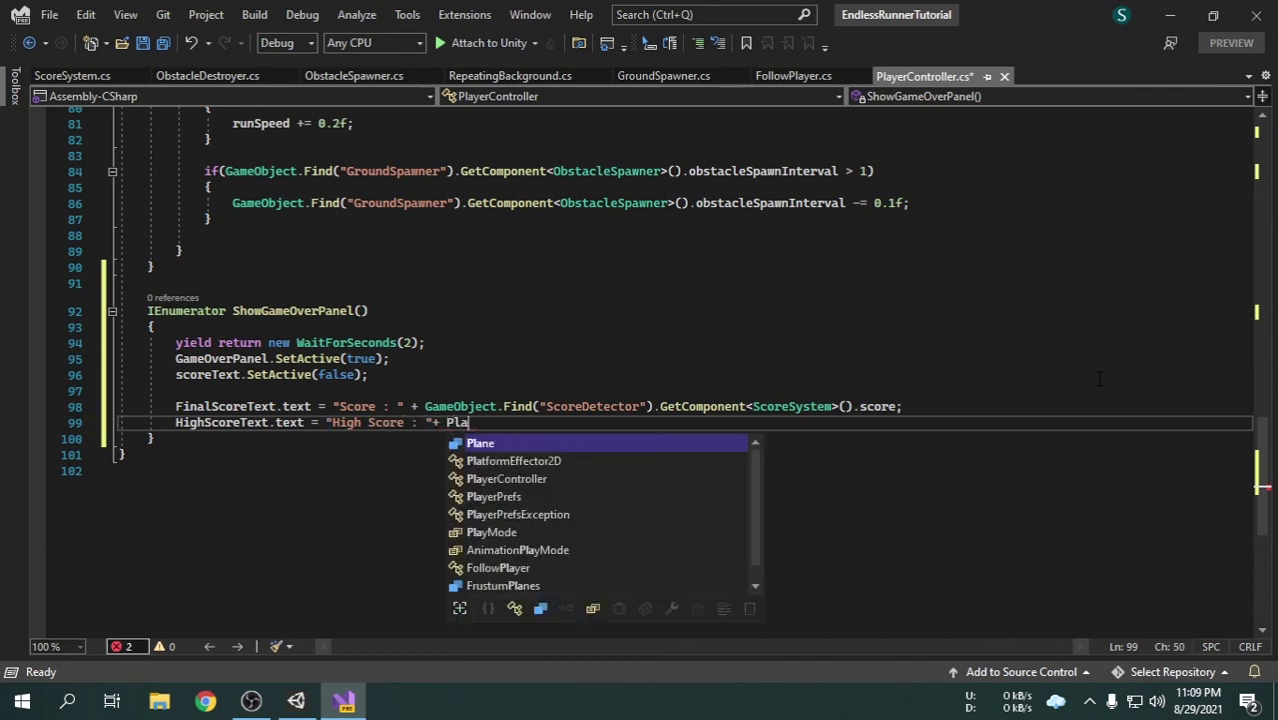
key(Tab)
text(.)
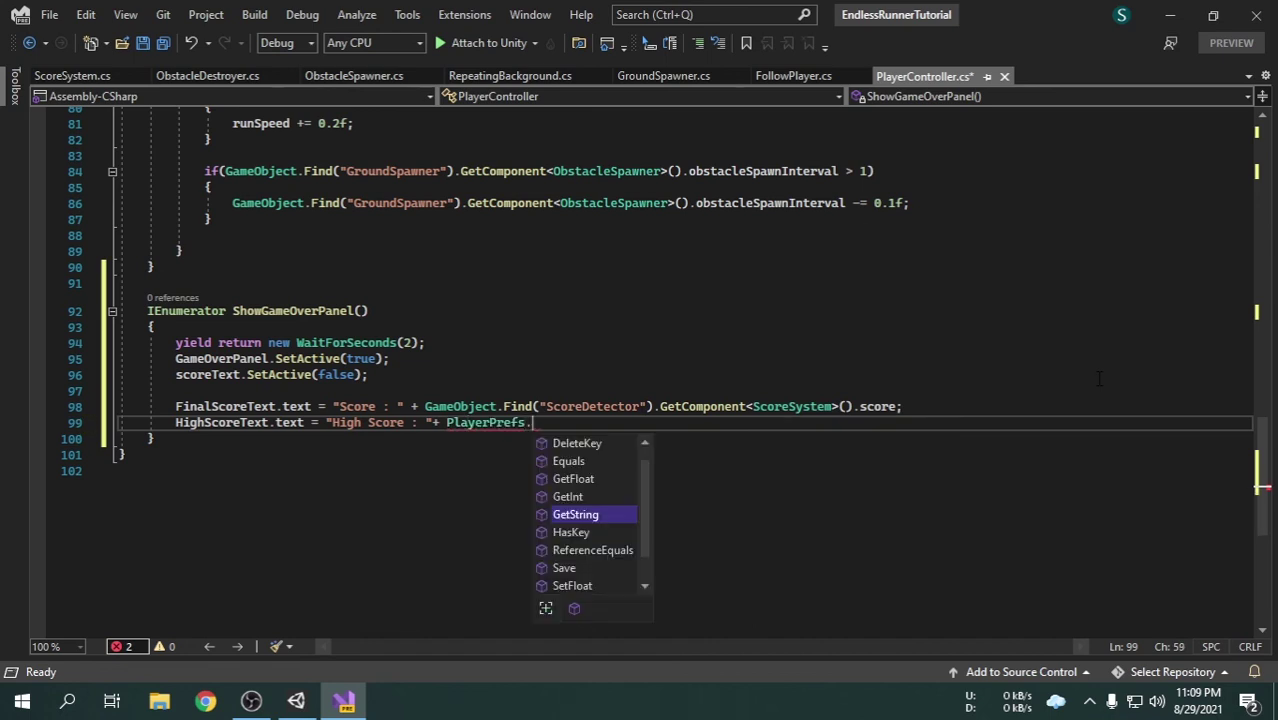
text(GetInt)
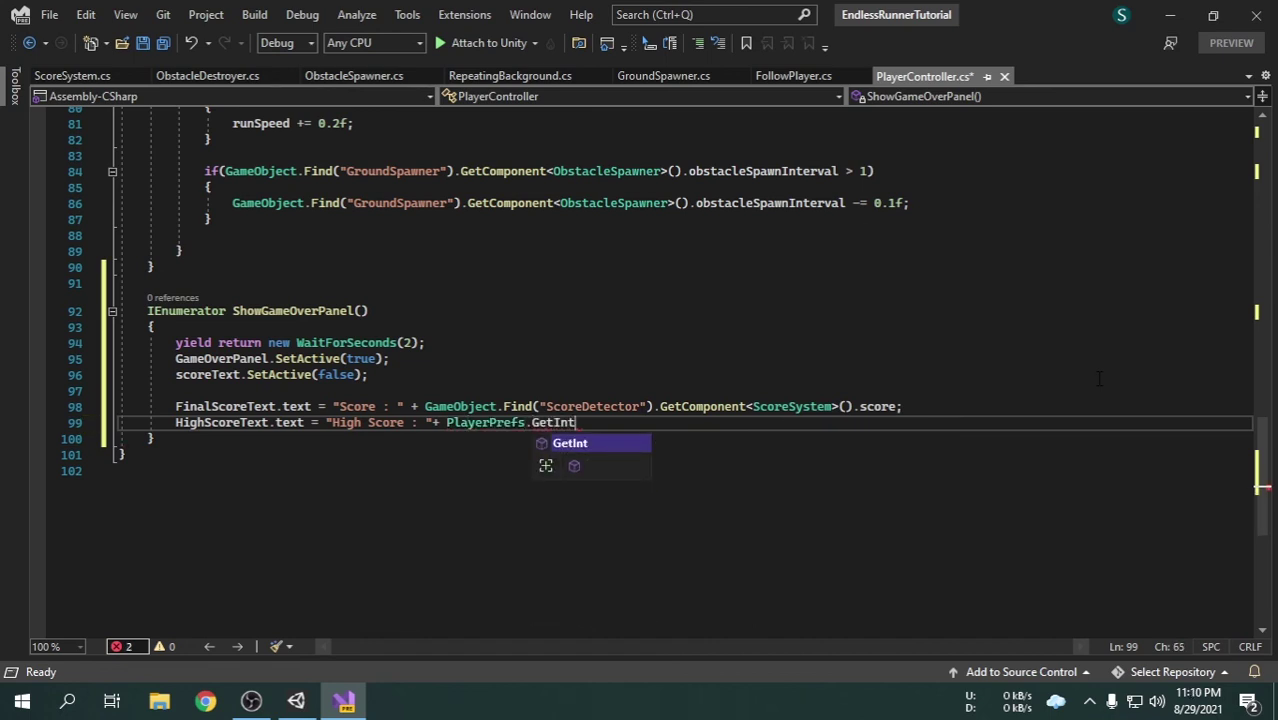
text(()
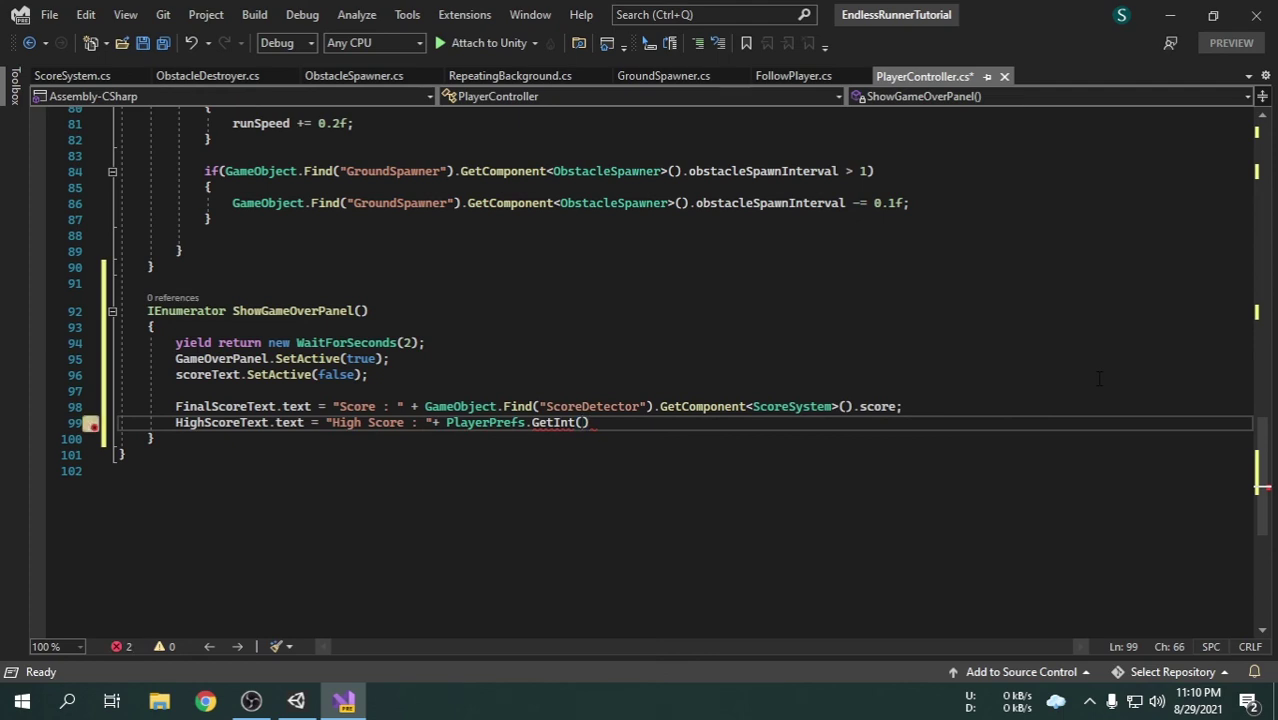
text("HighScore)
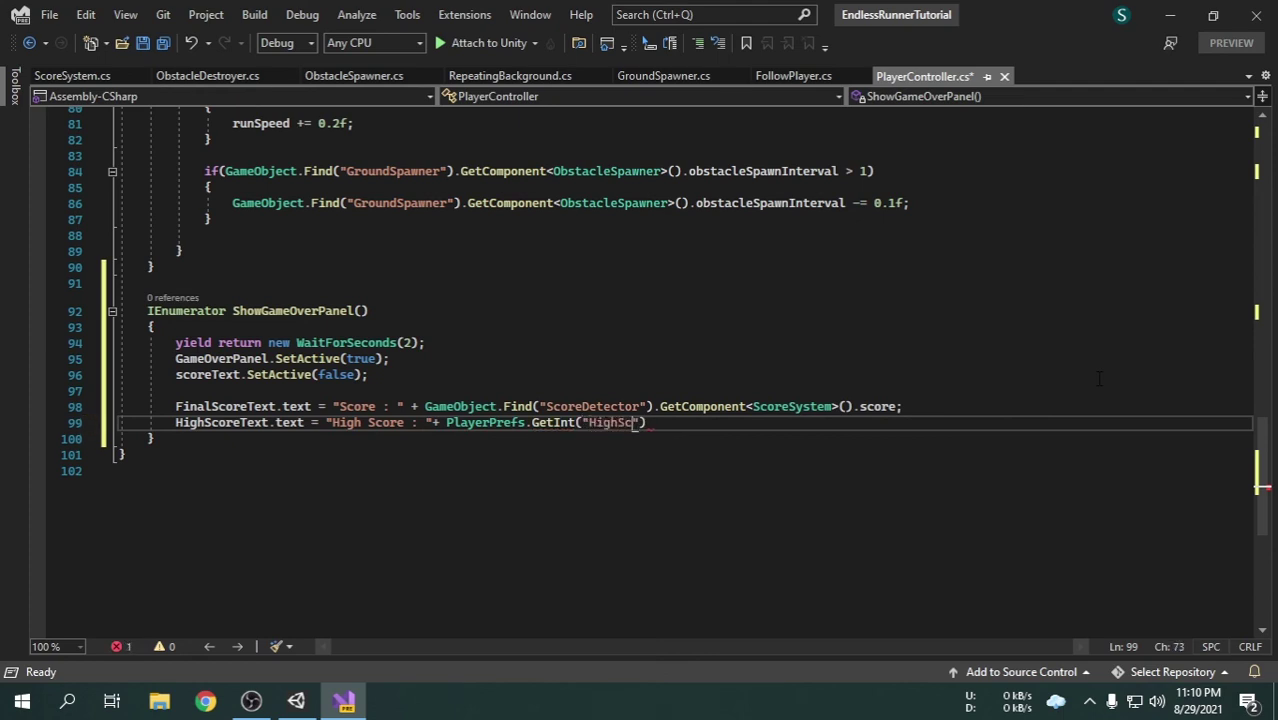
text(");)
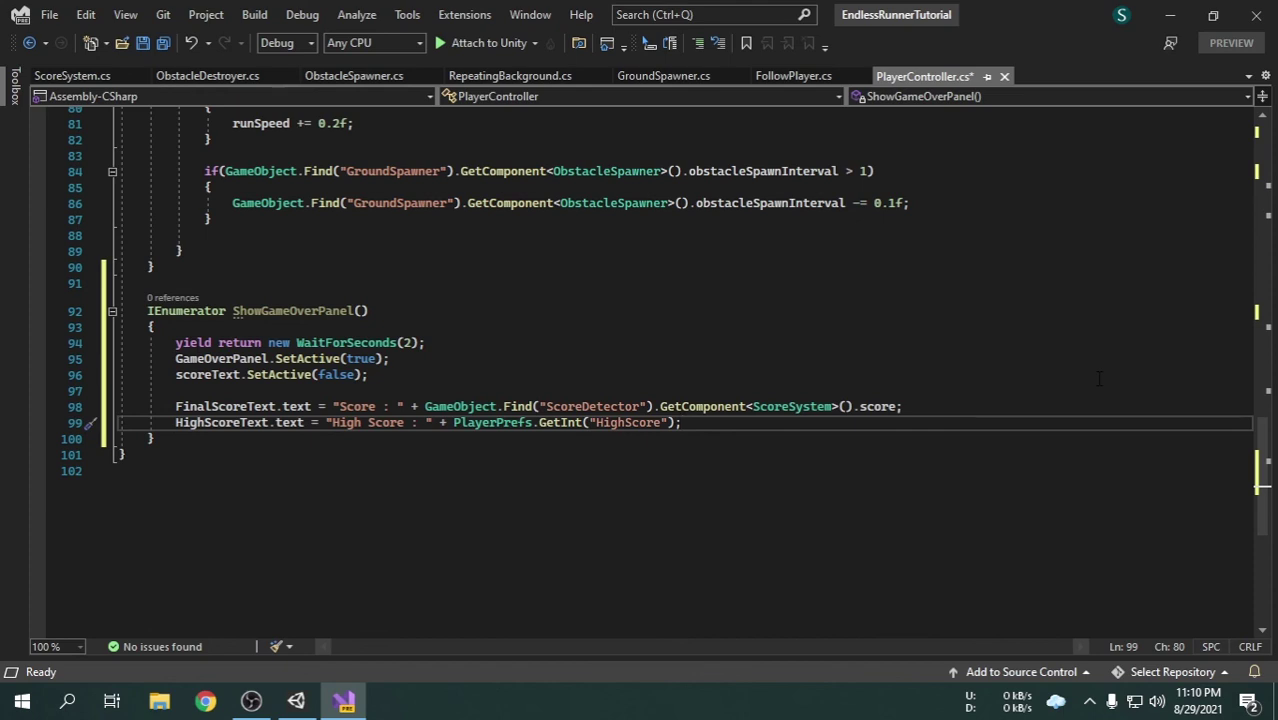
Start a StartCoroutine(" call in GameOver() and copy the ShowGameOverPanel method name.
scroll(1098, 378, up, 9)
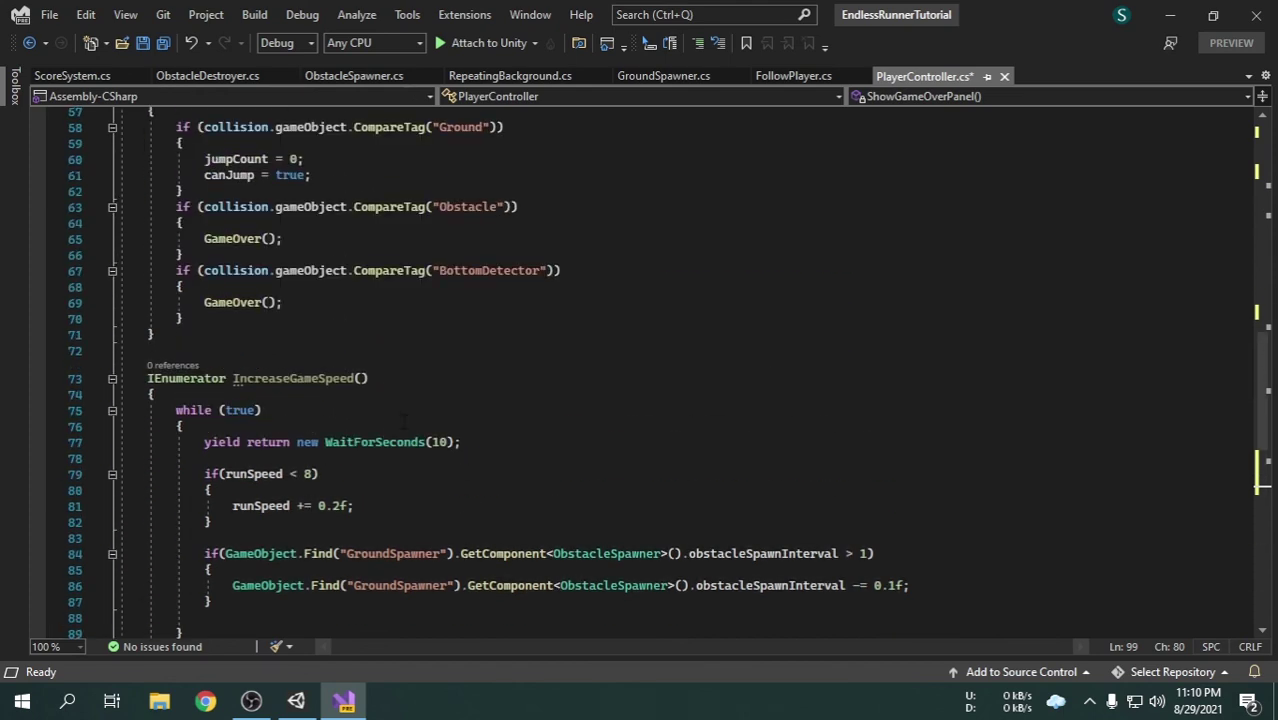
scroll(371, 496, up, 6)
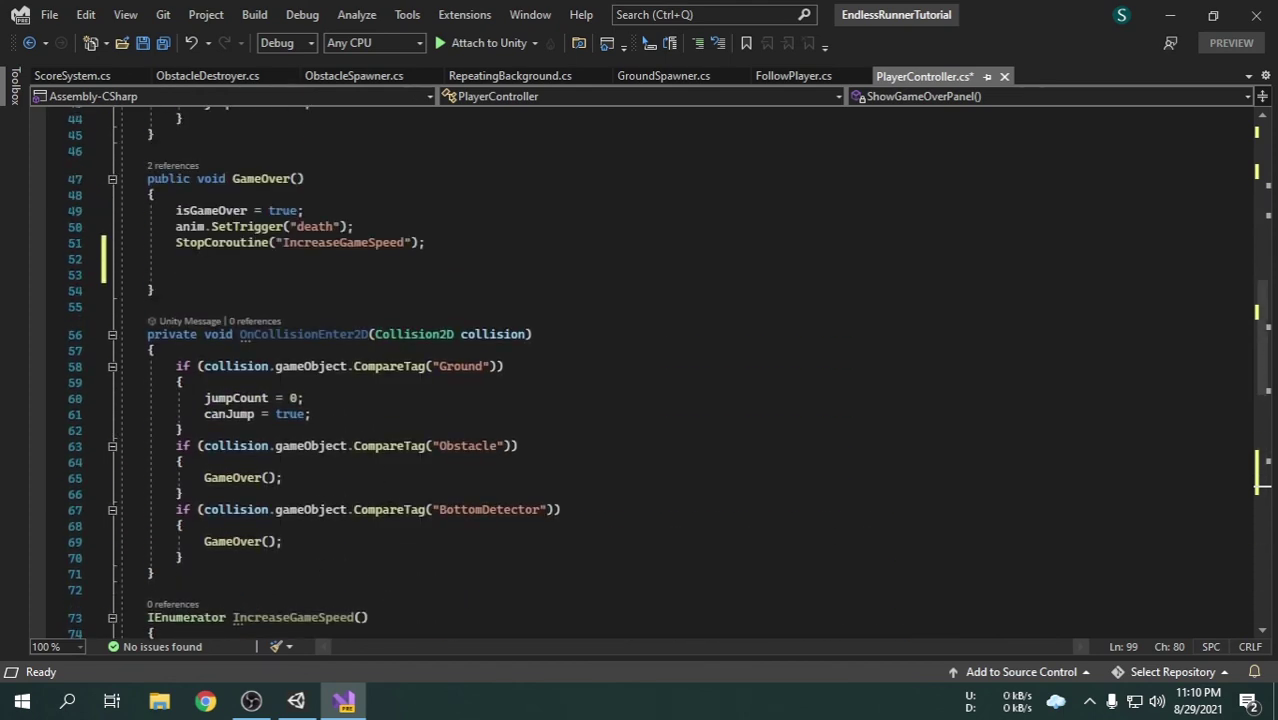
click(278, 418)
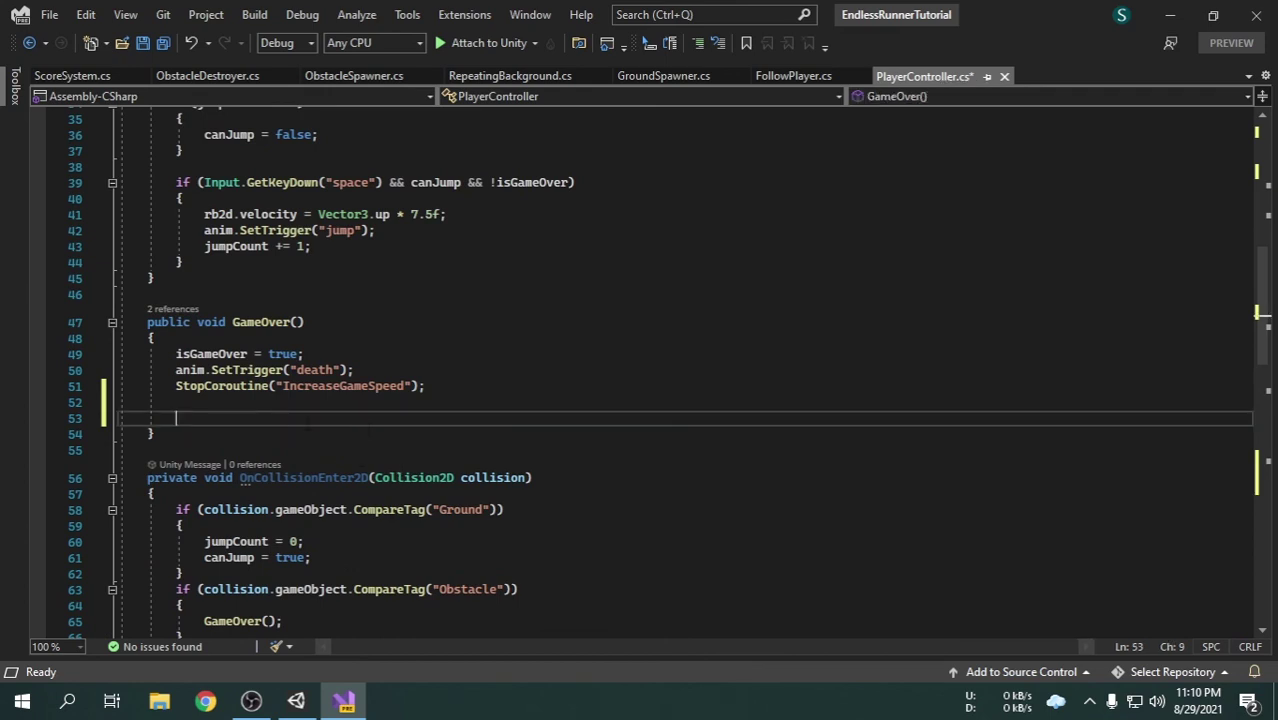
text(StartCoroutine(")
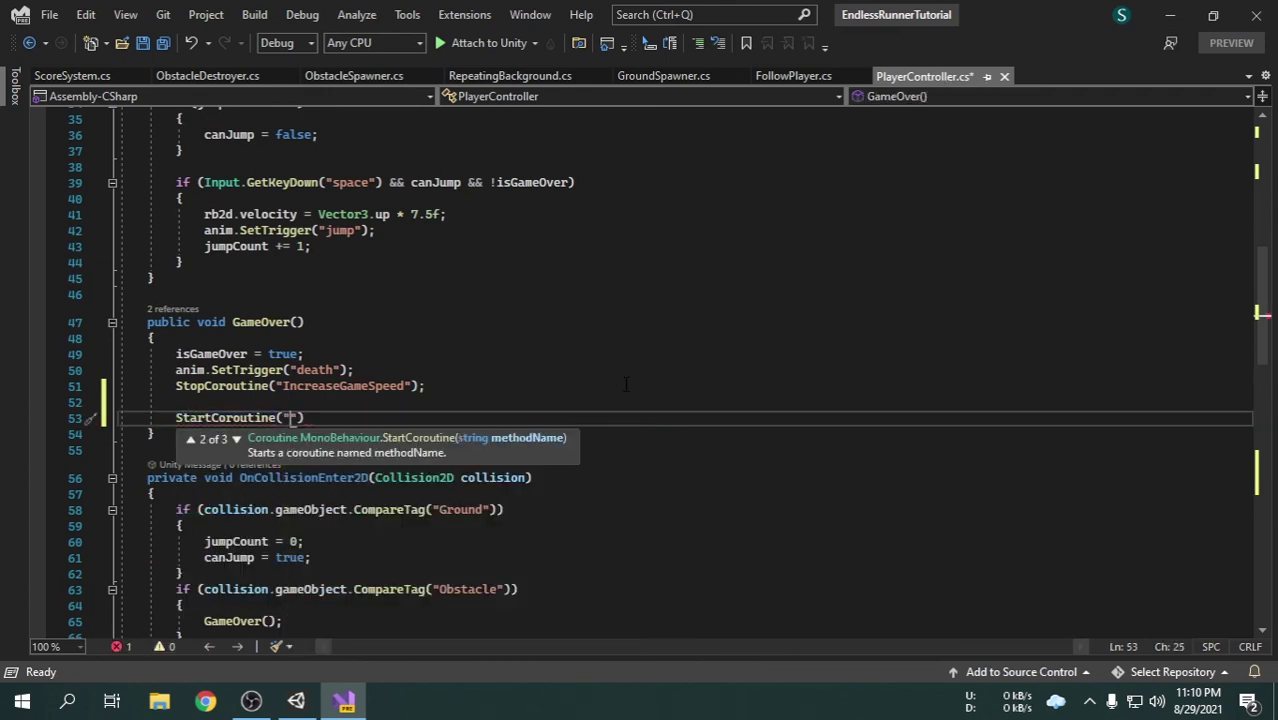
scroll(626, 383, down, 13)
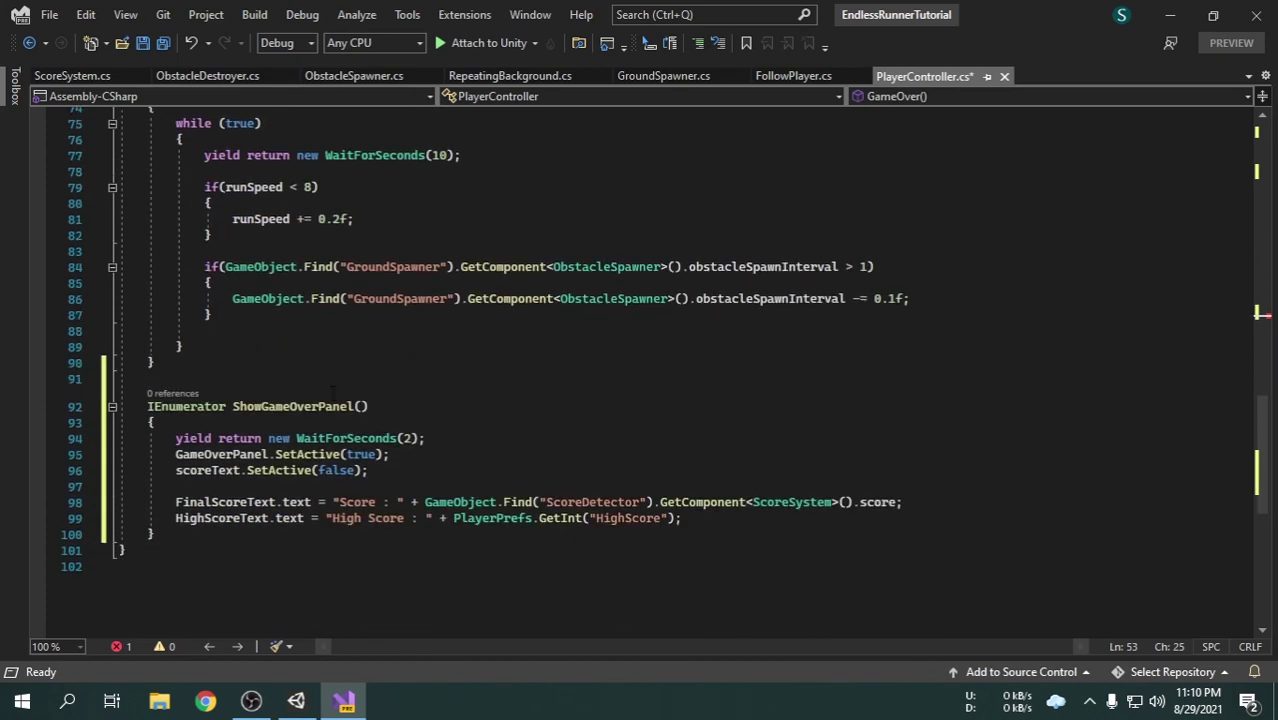
drag(233, 406, 357, 406)
right_click(308, 414)
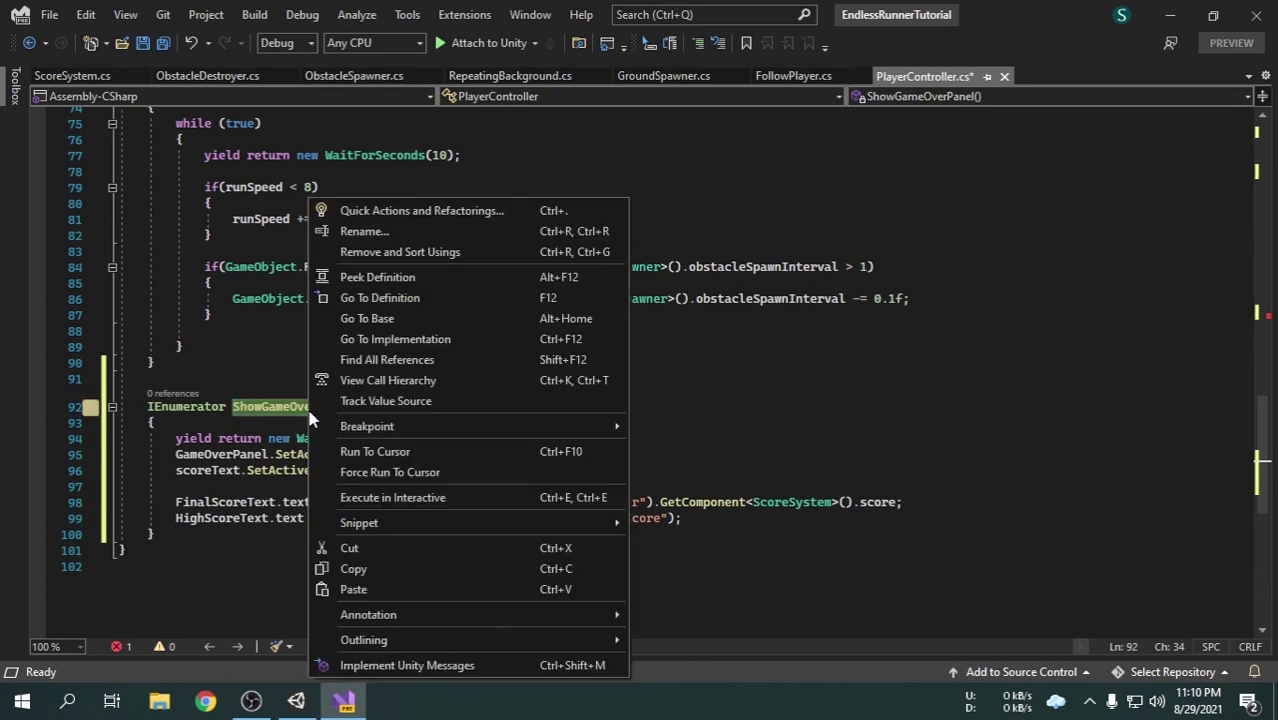
click(362, 575)
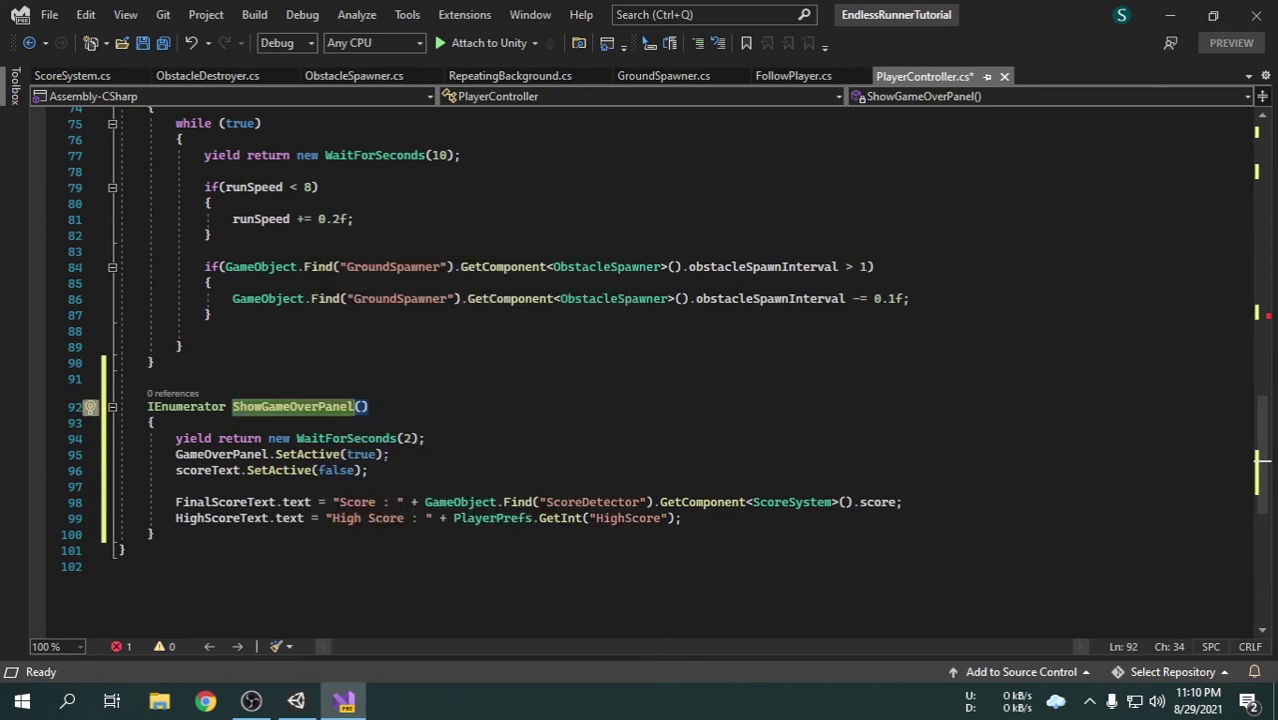
Paste ShowGameOverPanel into the StartCoroutine quotes, end the statement with a semicolon, and save PlayerController.cs.
key(End)
scroll(533, 451, up, 12)
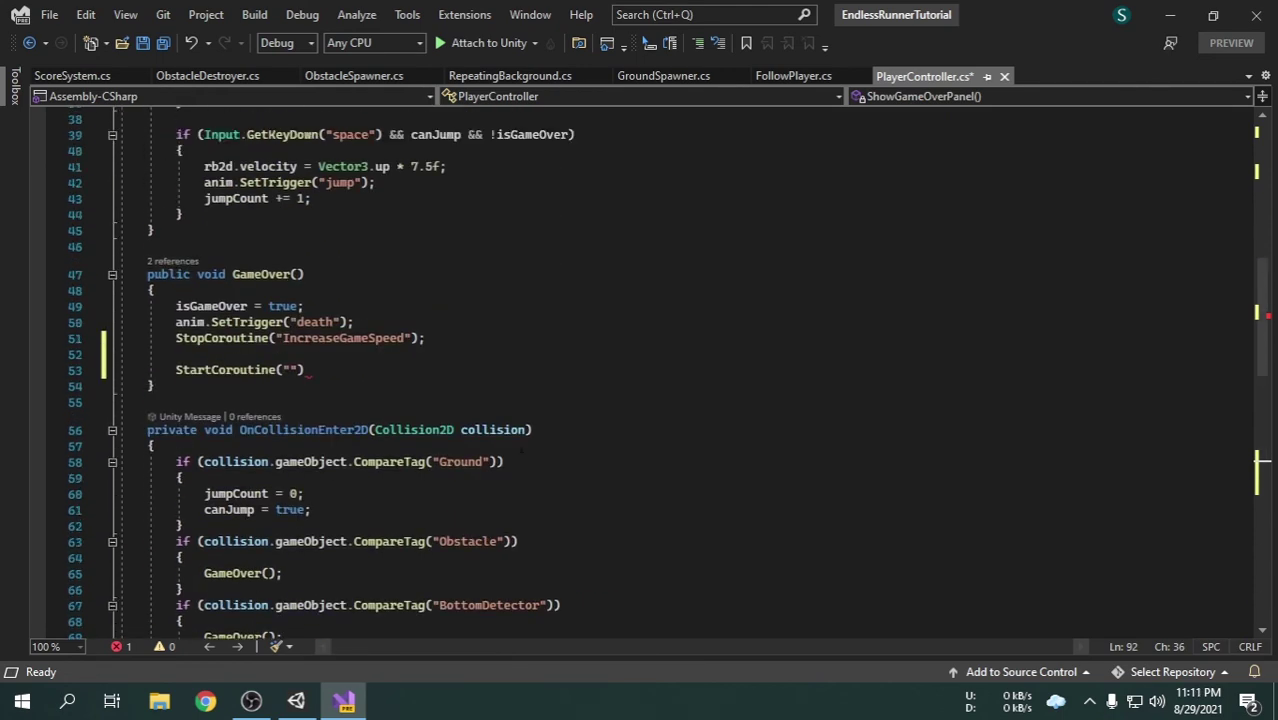
click(291, 370)
right_click(291, 370)
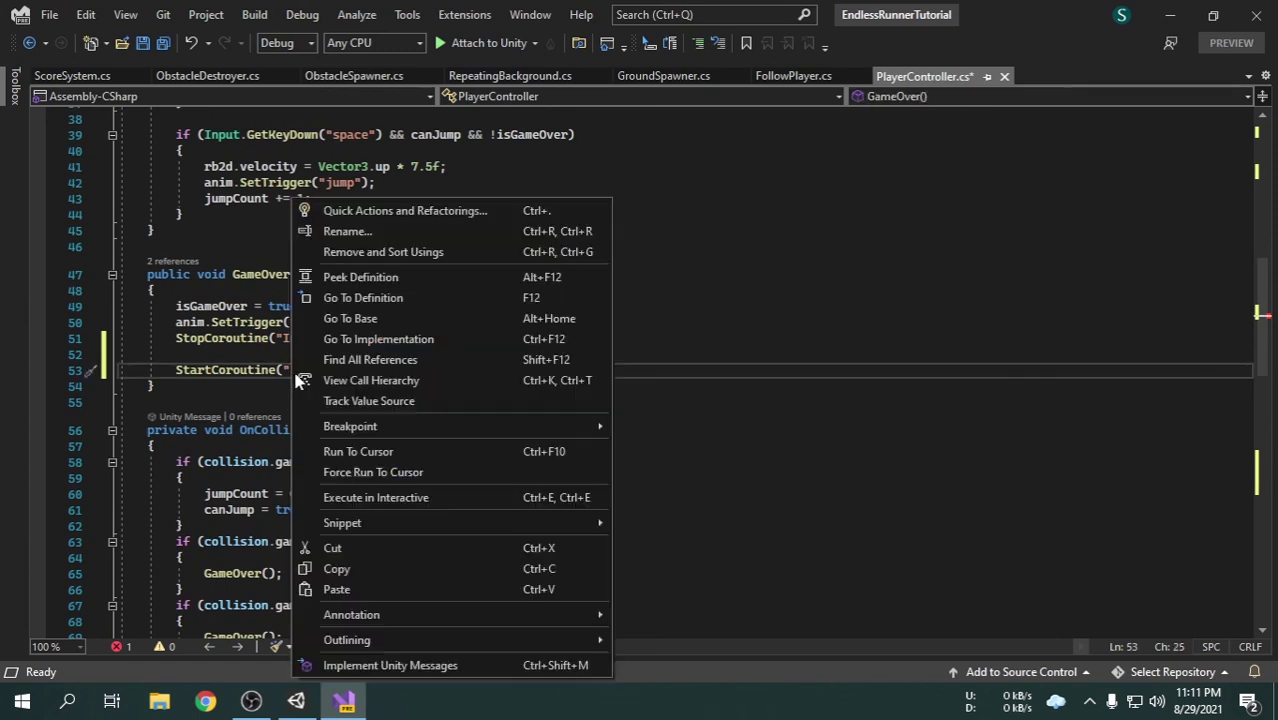
click(350, 590)
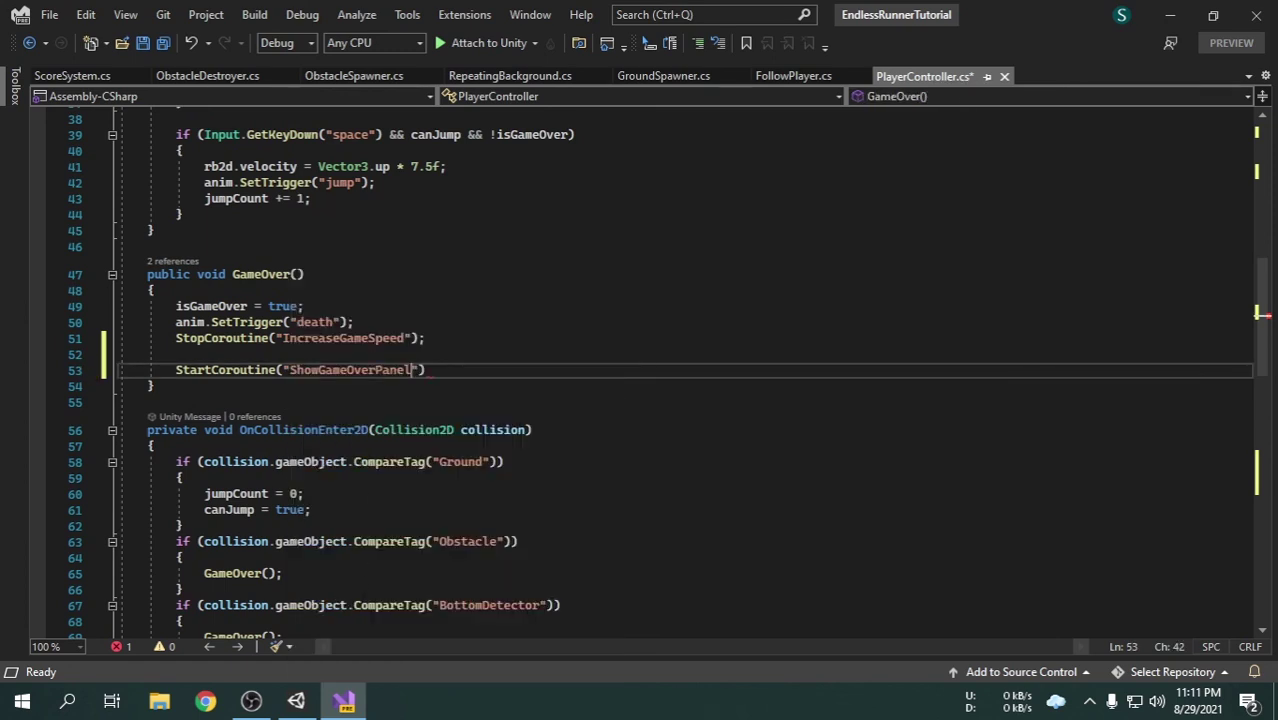
key(End)
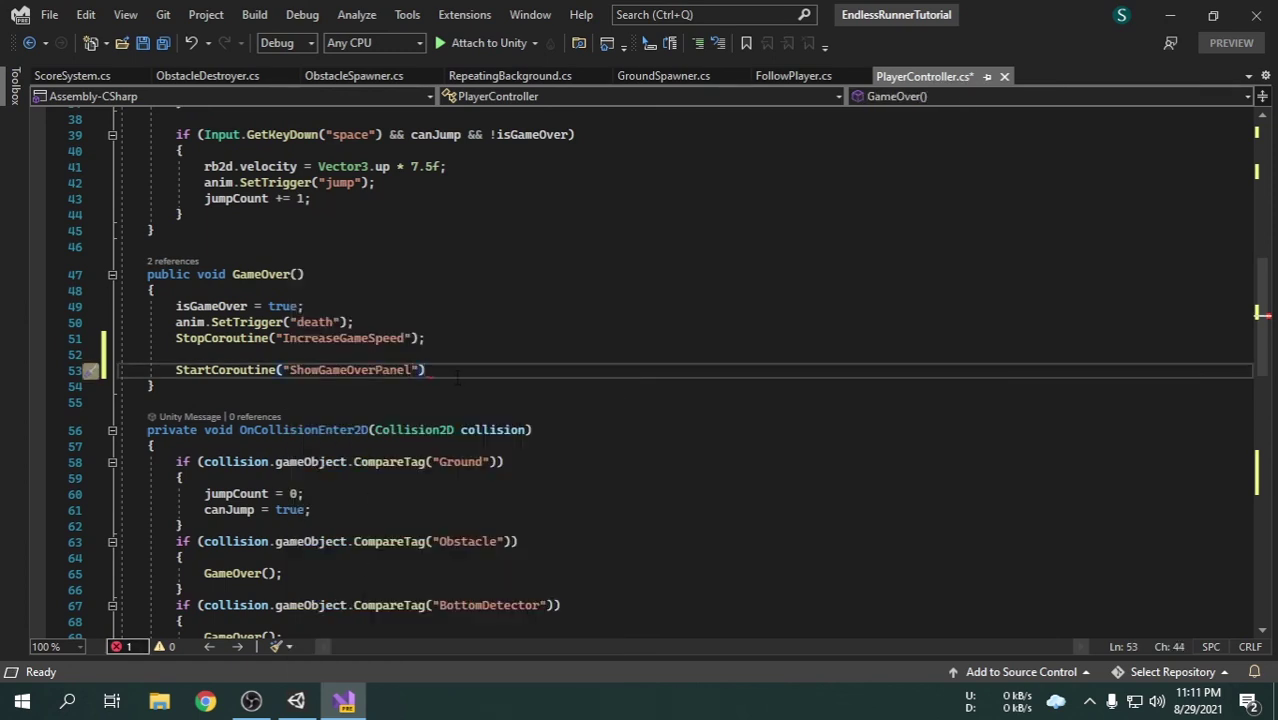
text(;)
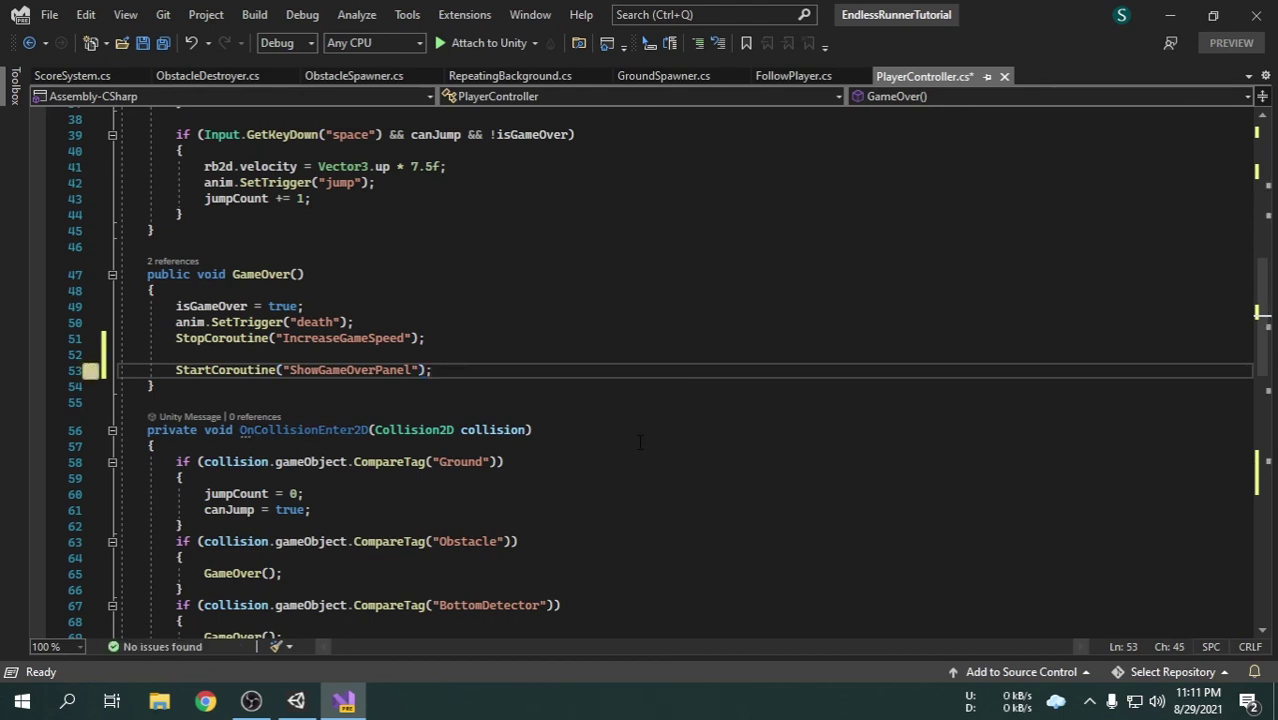
key(ctrl+s)
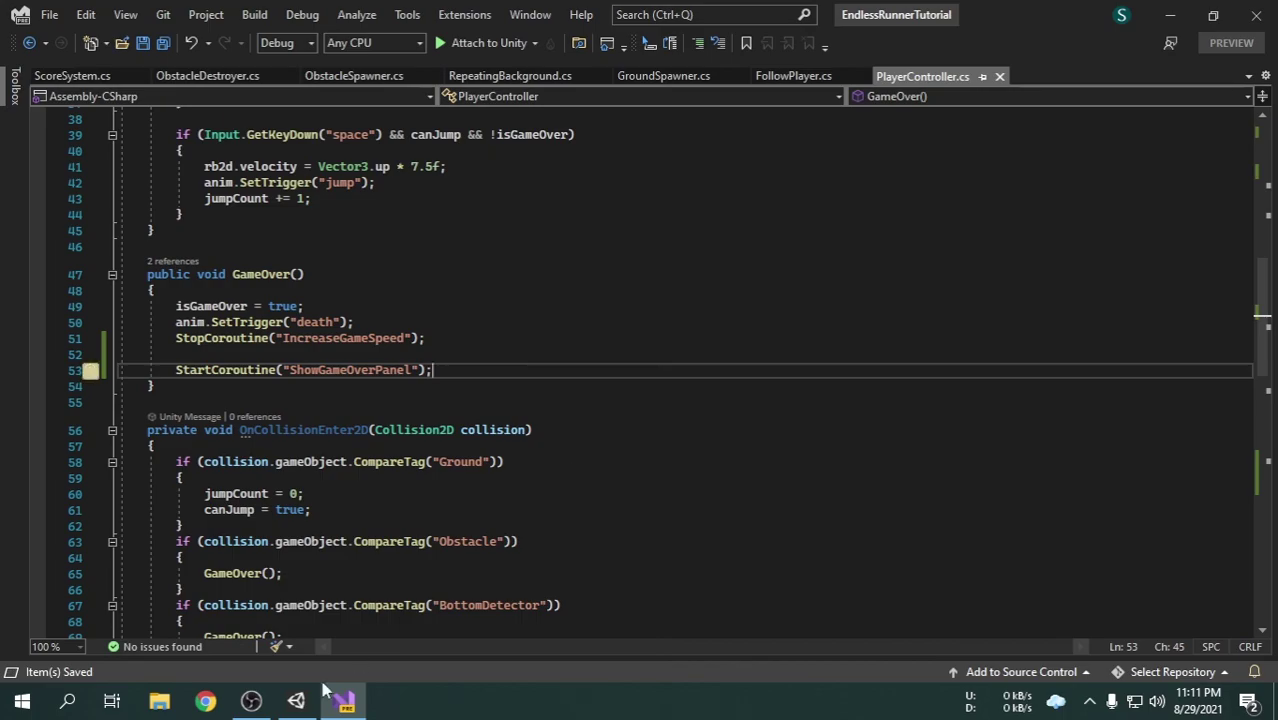
key(alt+Tab)
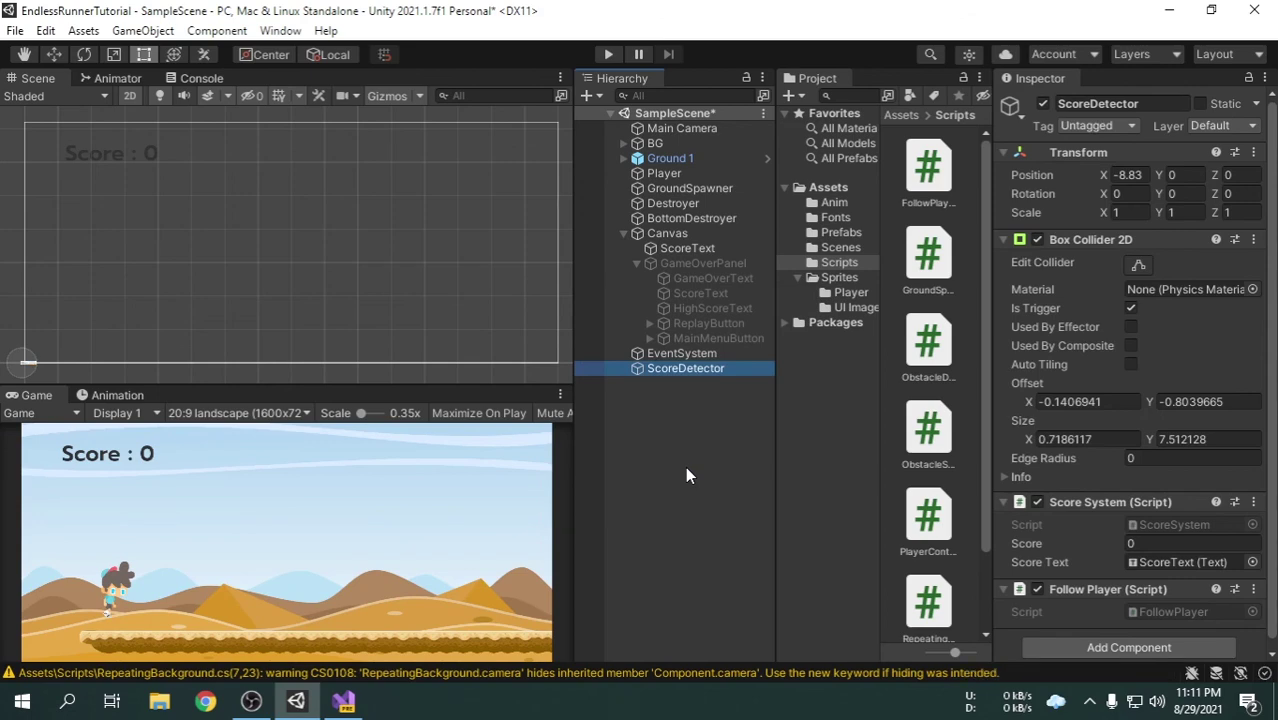
Assign GameOverPanel, ScoreText, the panel's ScoreText and HighScoreText to the Player's Player Controller fields.
click(685, 172)
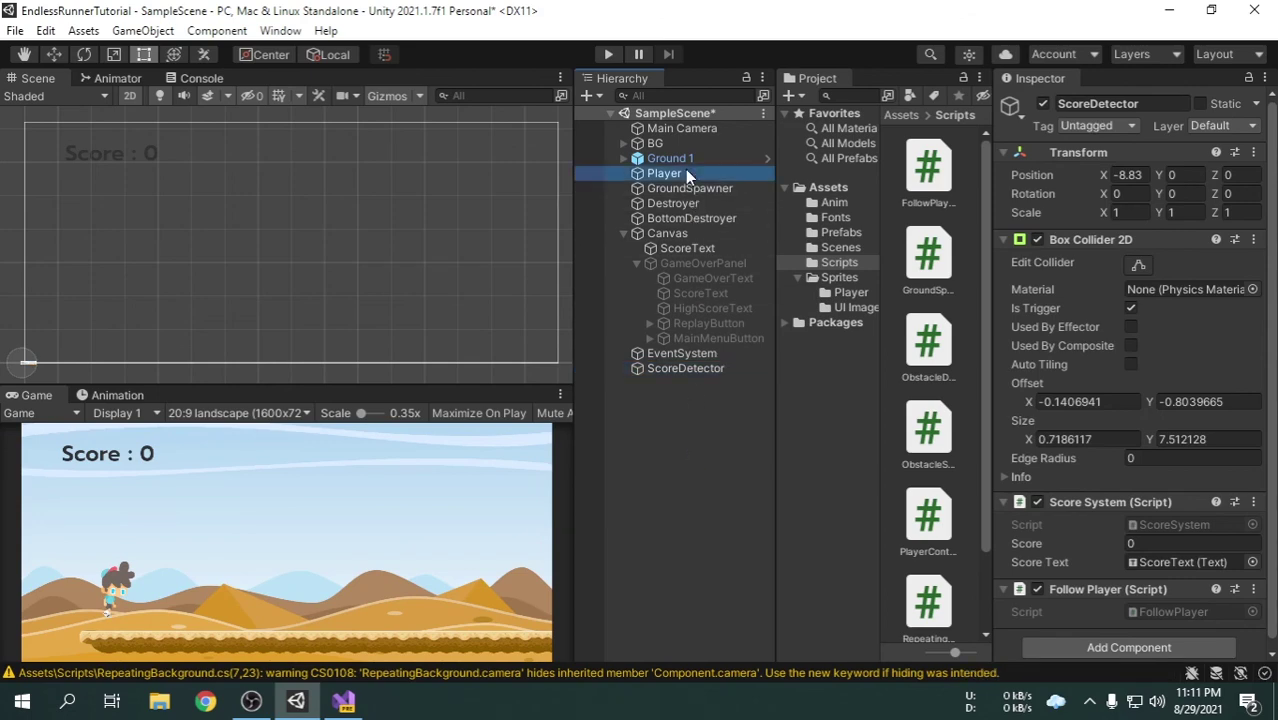
scroll(1078, 508, down, 8)
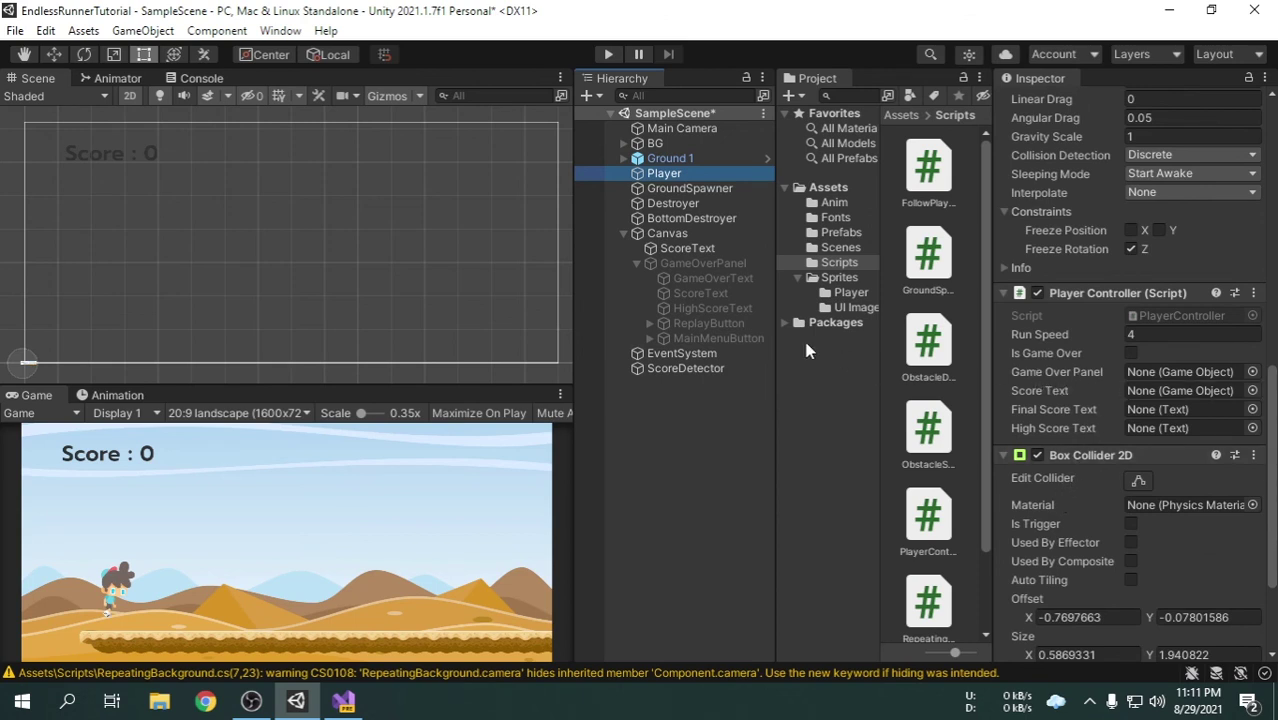
drag(688, 265, 1181, 370)
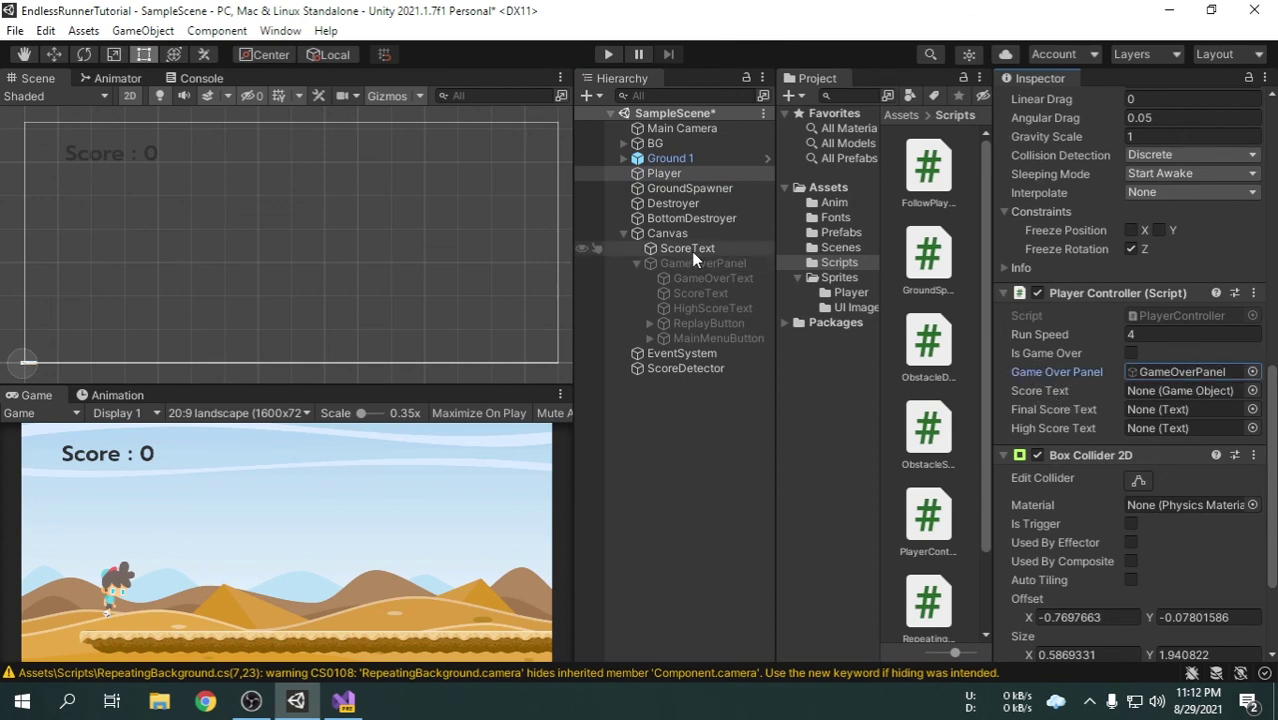
drag(683, 244, 1165, 391)
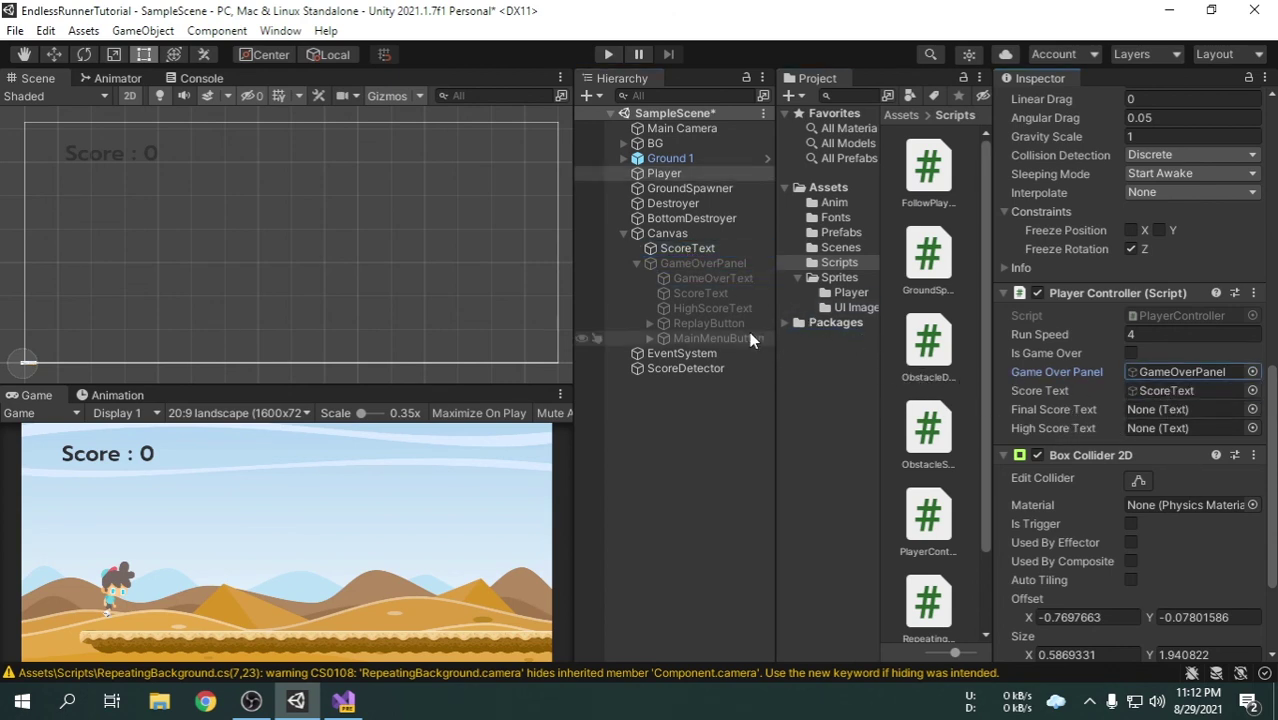
drag(707, 294, 1163, 411)
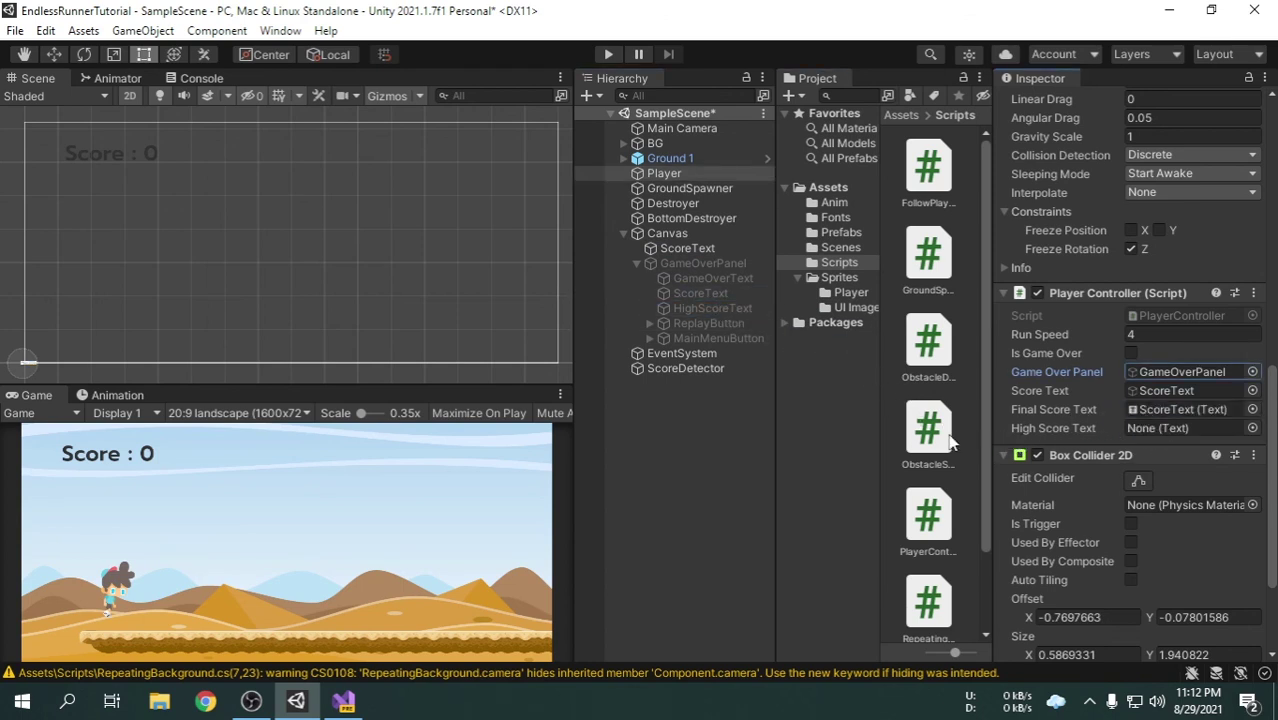
drag(705, 309, 1167, 430)
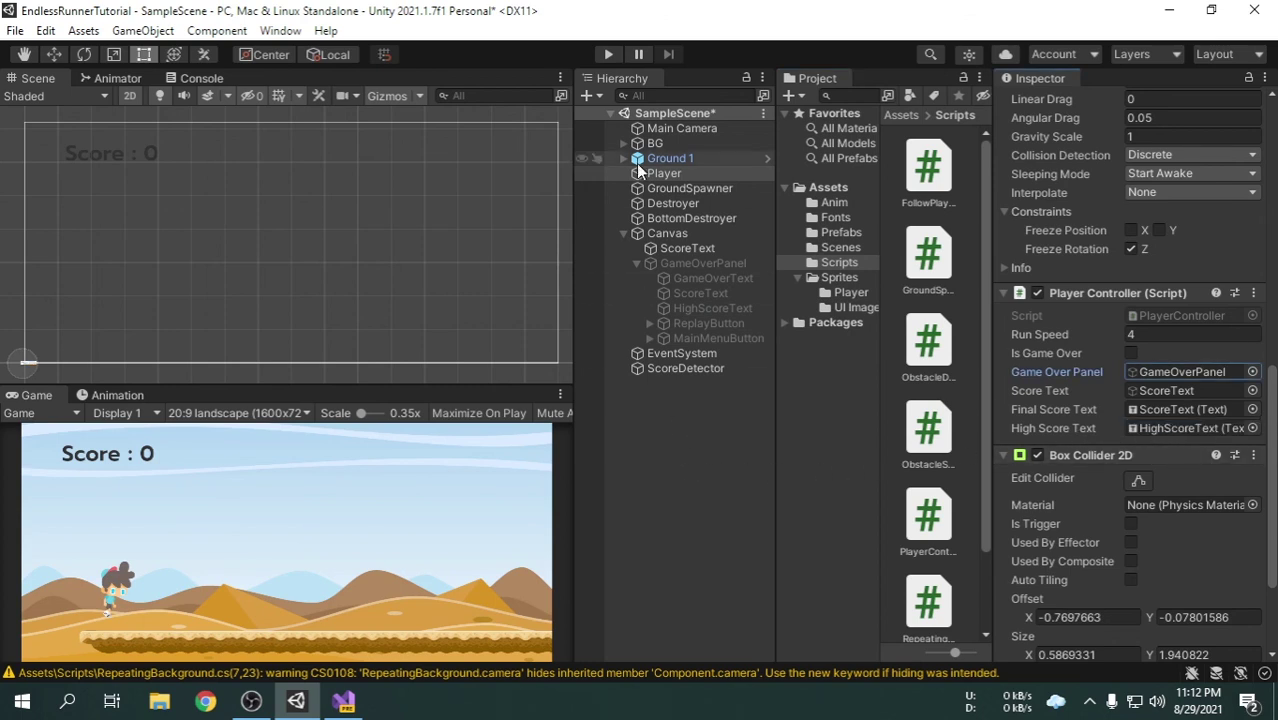
click(606, 54)
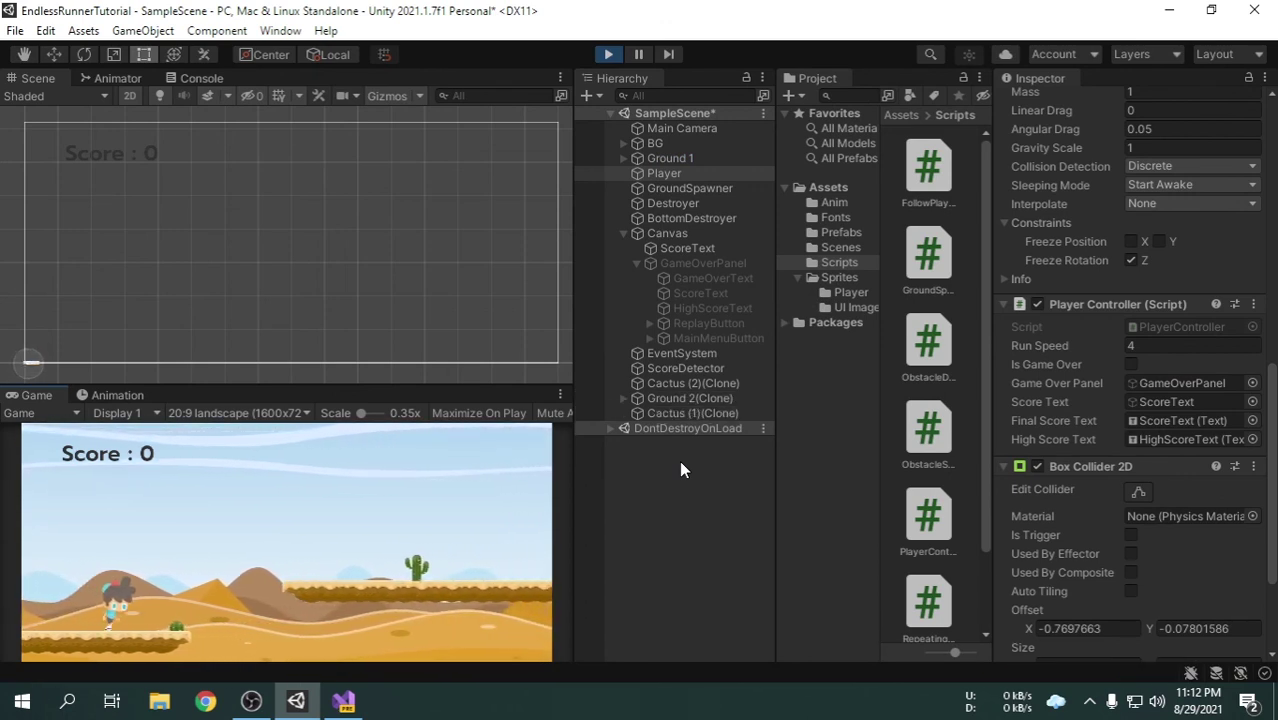
Jump through the run until the player dies, confirm Score 5 and High Score 5, then stop playing.
key(space)
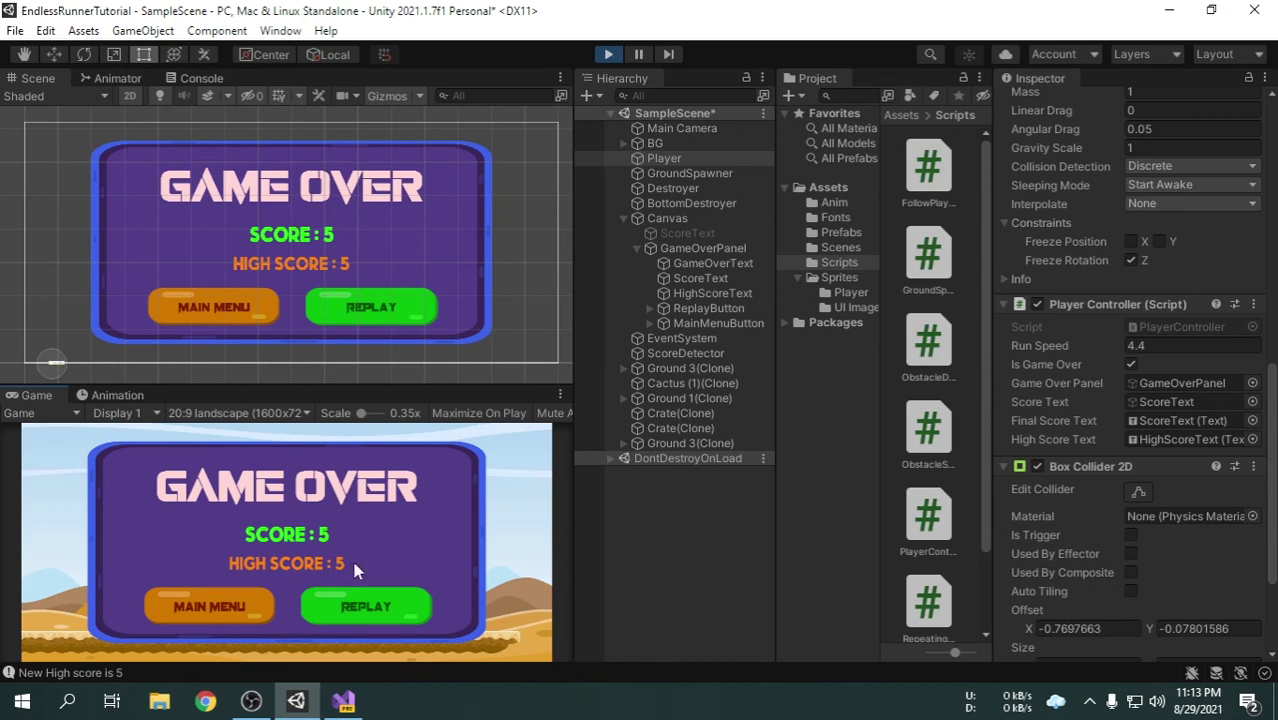
click(609, 54)
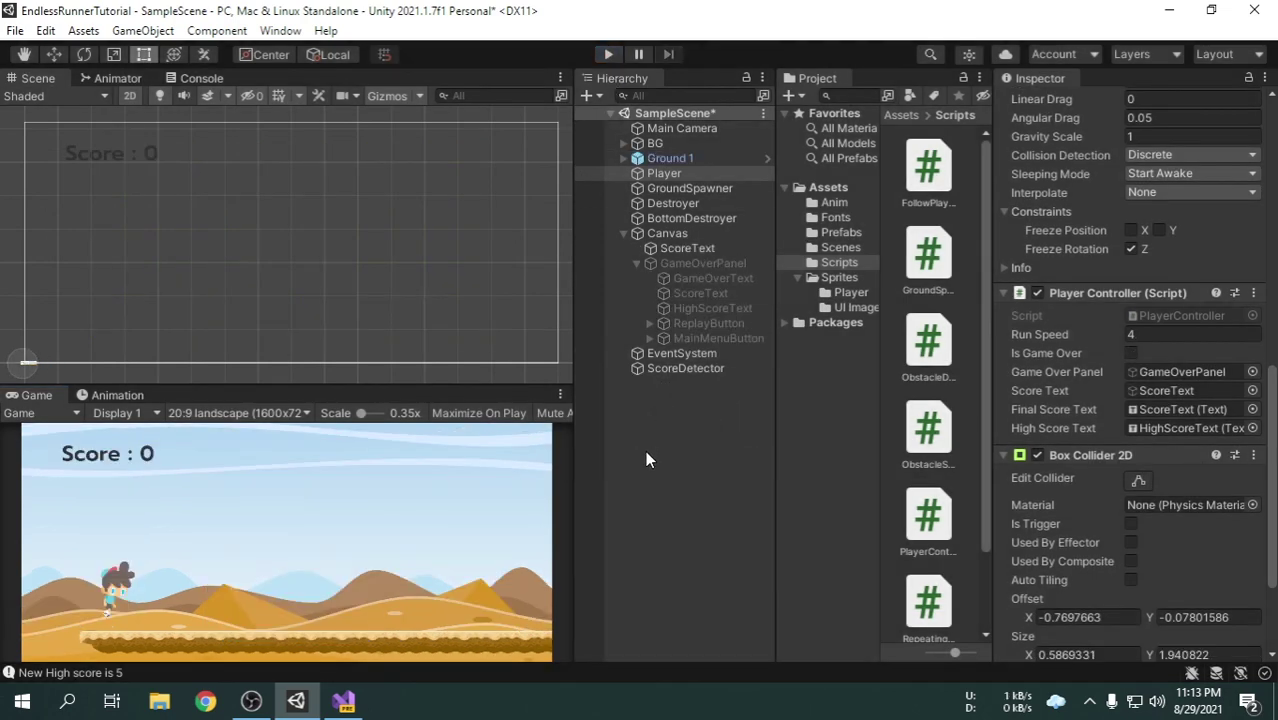